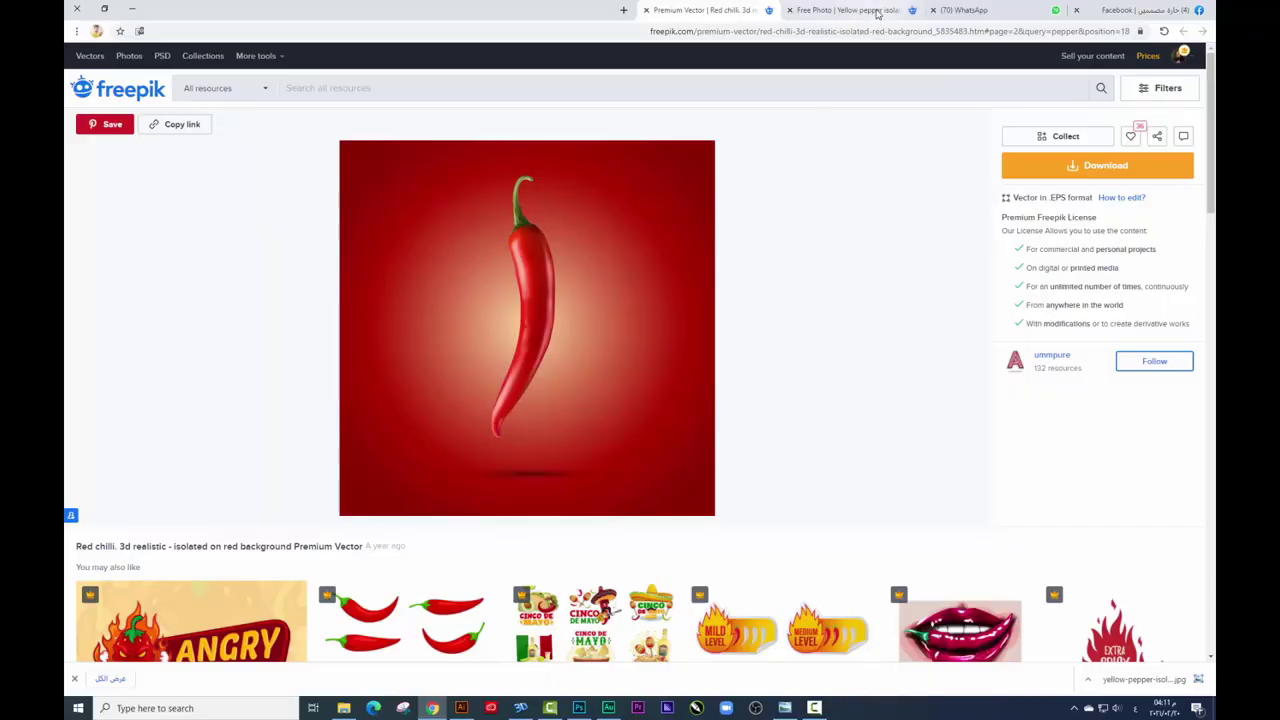
# - Compare the red chilli vector page with the yellow pepper photo page on Freepik
pyautogui.click(876, 12)
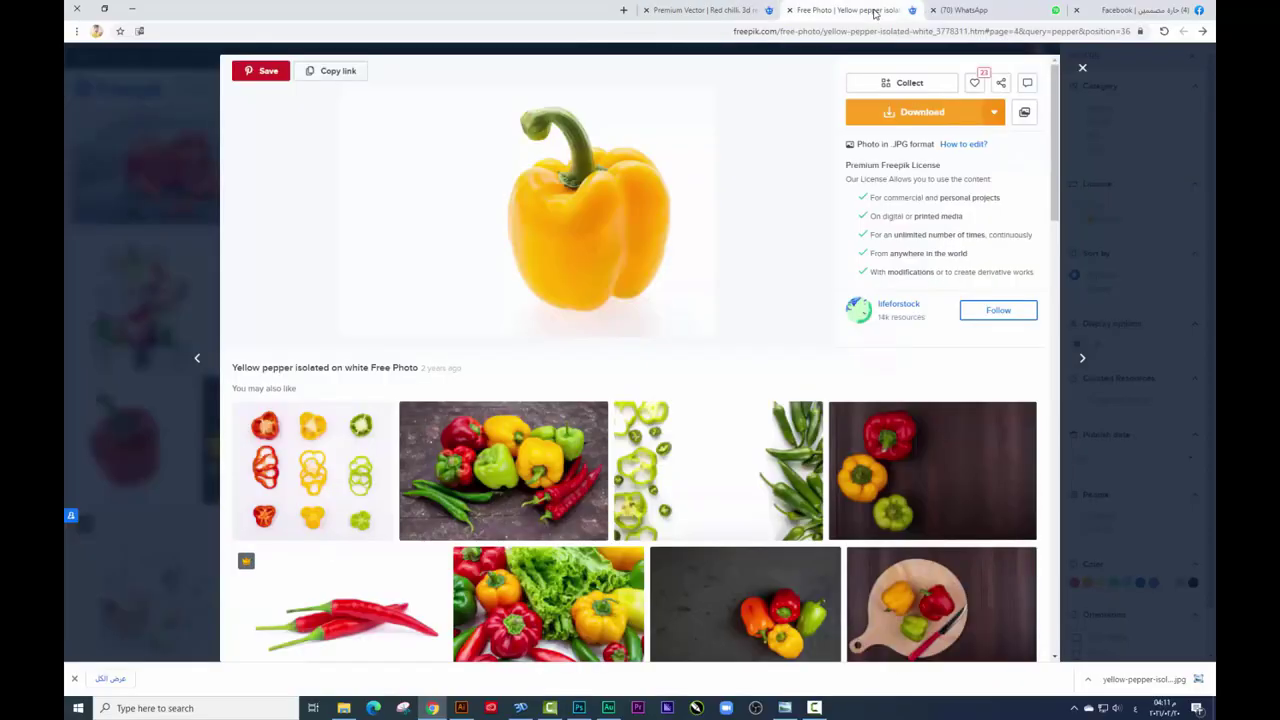
pyautogui.click(718, 11)
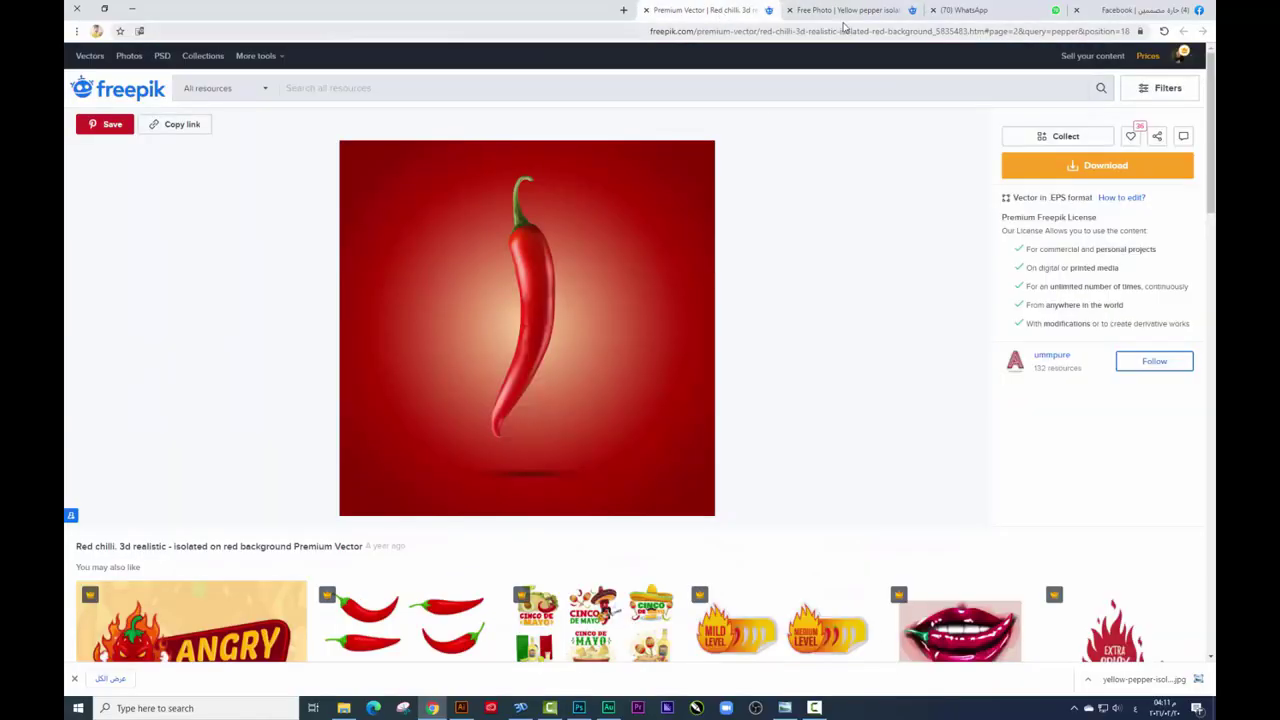
pyautogui.click(845, 12)
pyautogui.click(716, 9)
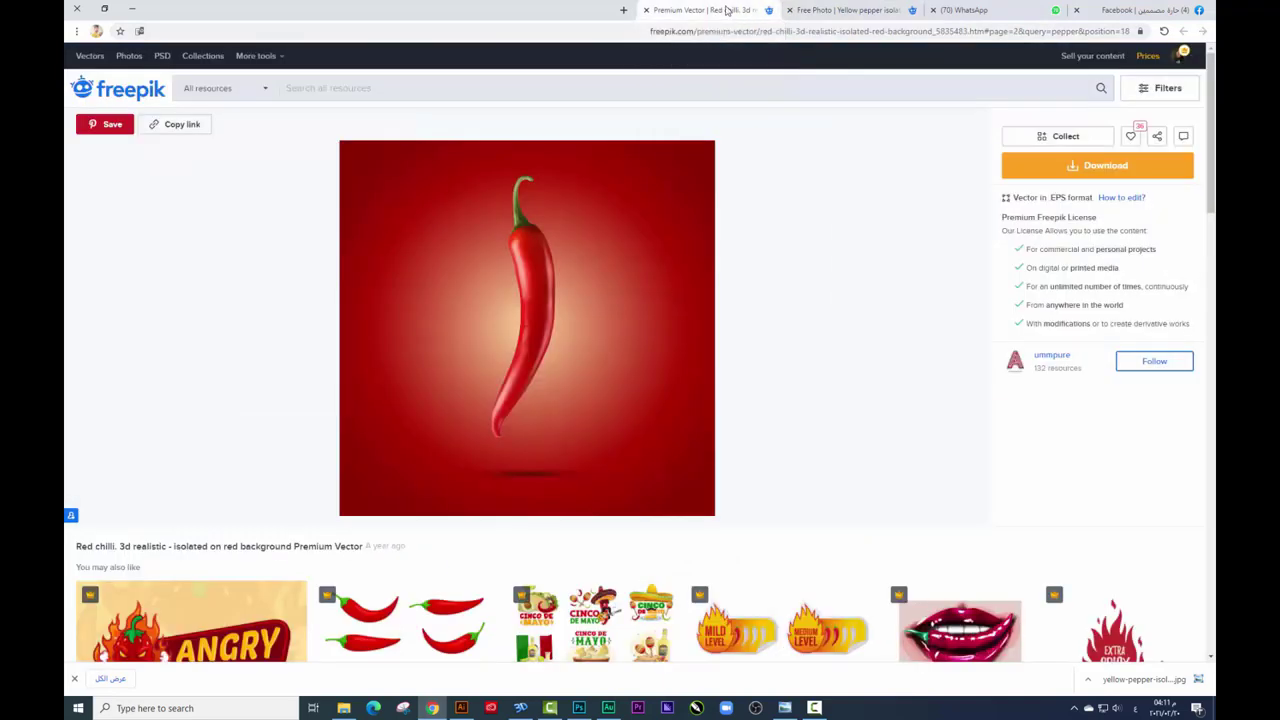
pyautogui.click(864, 12)
pyautogui.click(743, 9)
pyautogui.click(840, 12)
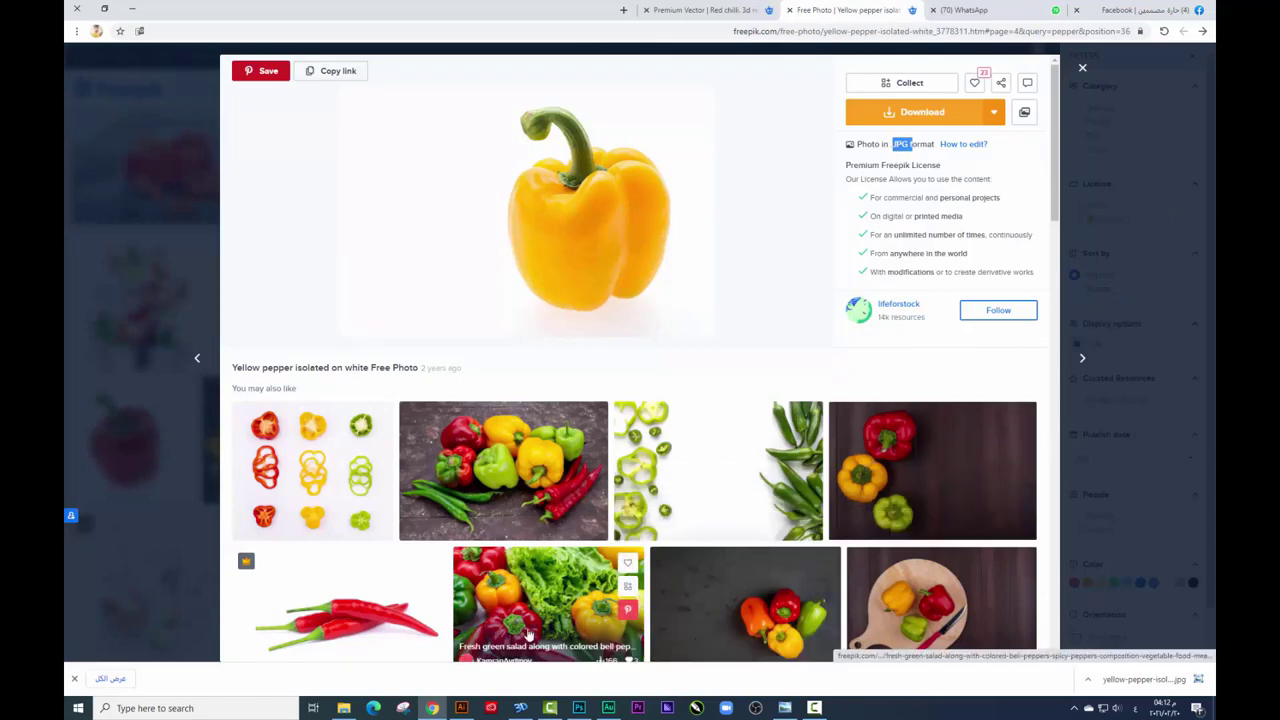
# - Isolate the chilli artwork in Illustrator and start a new 2000×2000 px, 200 ppi Photoshop document
pyautogui.click(461, 708)
pyautogui.click(575, 372)
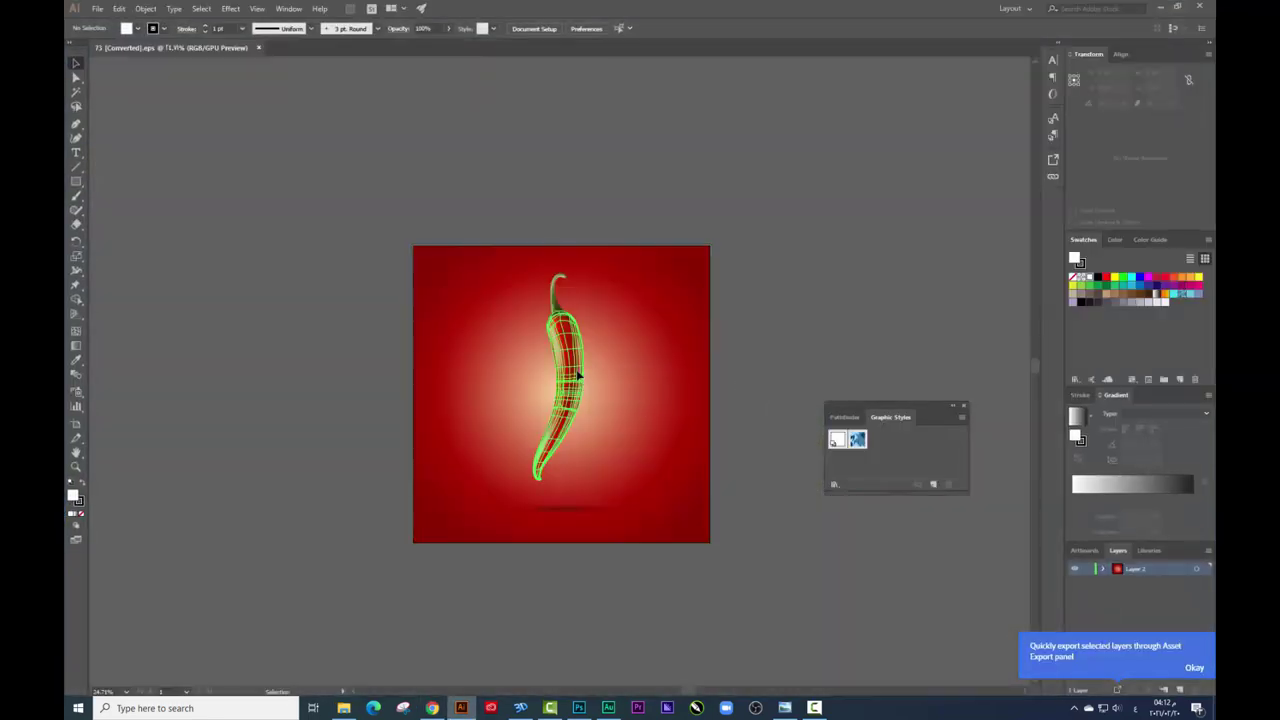
pyautogui.doubleClick(575, 372)
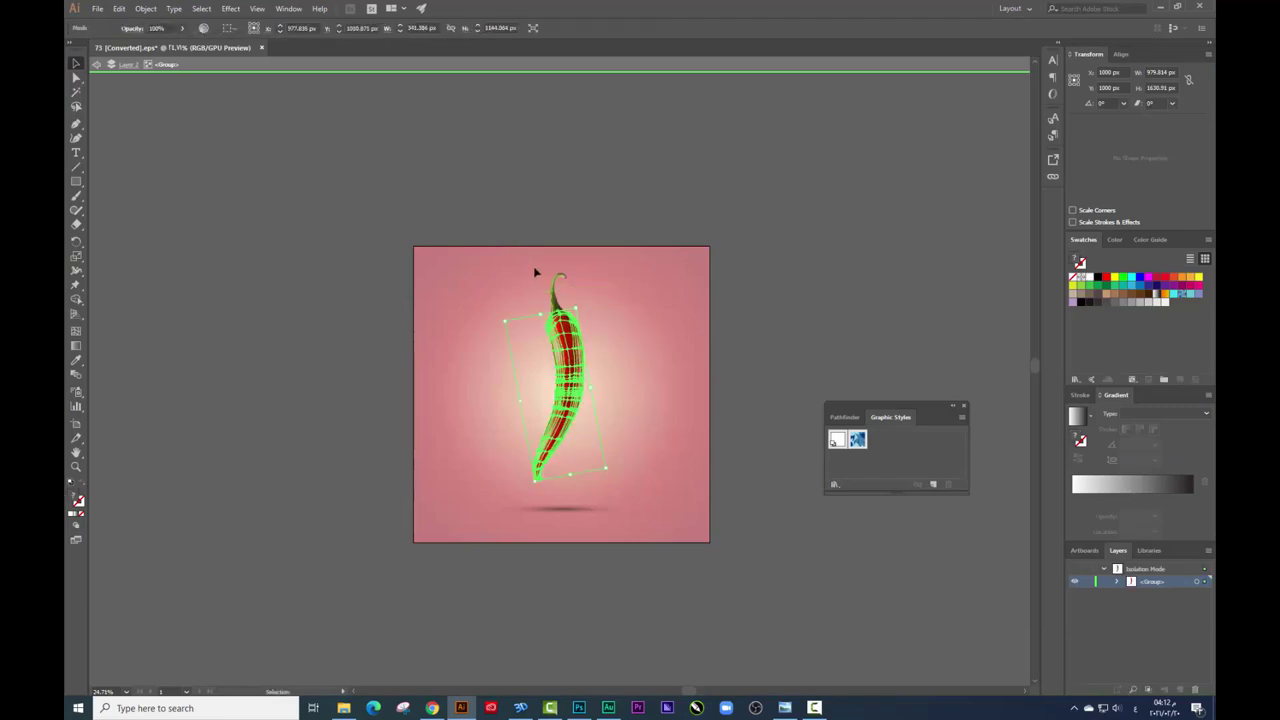
pyautogui.moveTo(555, 430); pyautogui.dragTo(579, 708)
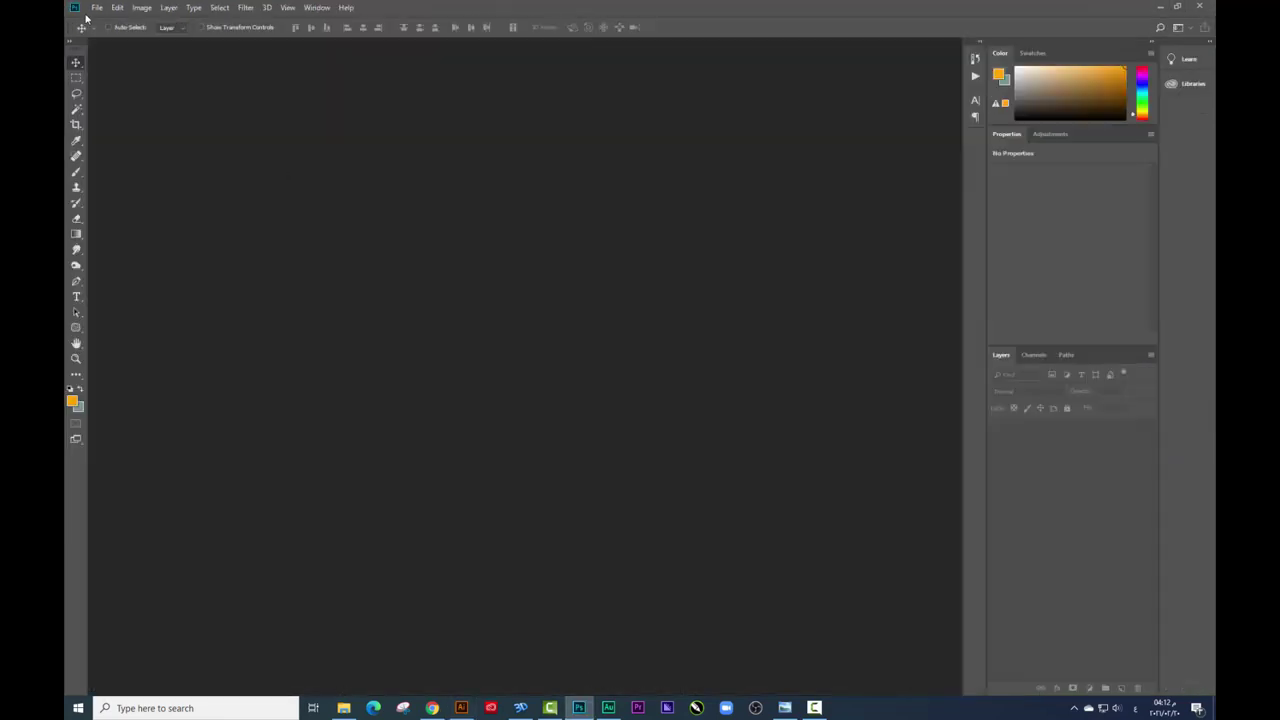
pyautogui.click(97, 7)
pyautogui.click(105, 21)
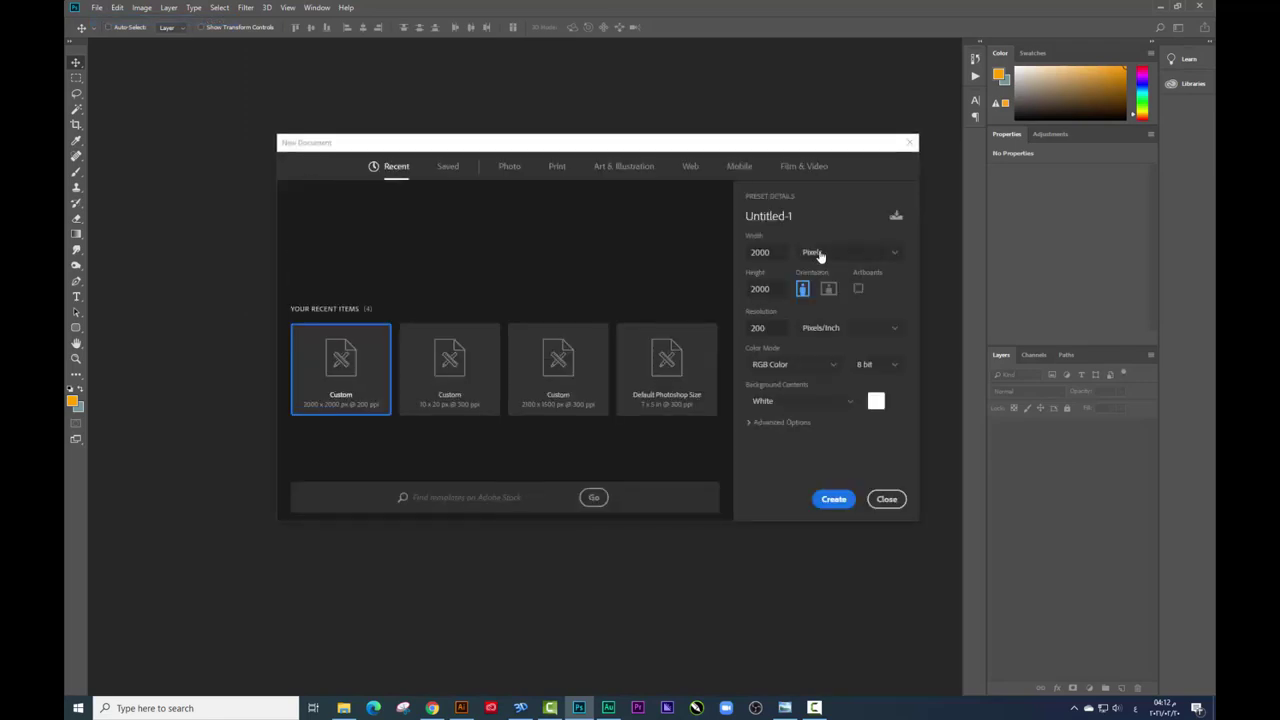
# - Create the white 2000×2000 document, place the chilli scaled to about 17%, and position it right of centre
pyautogui.press('Return')
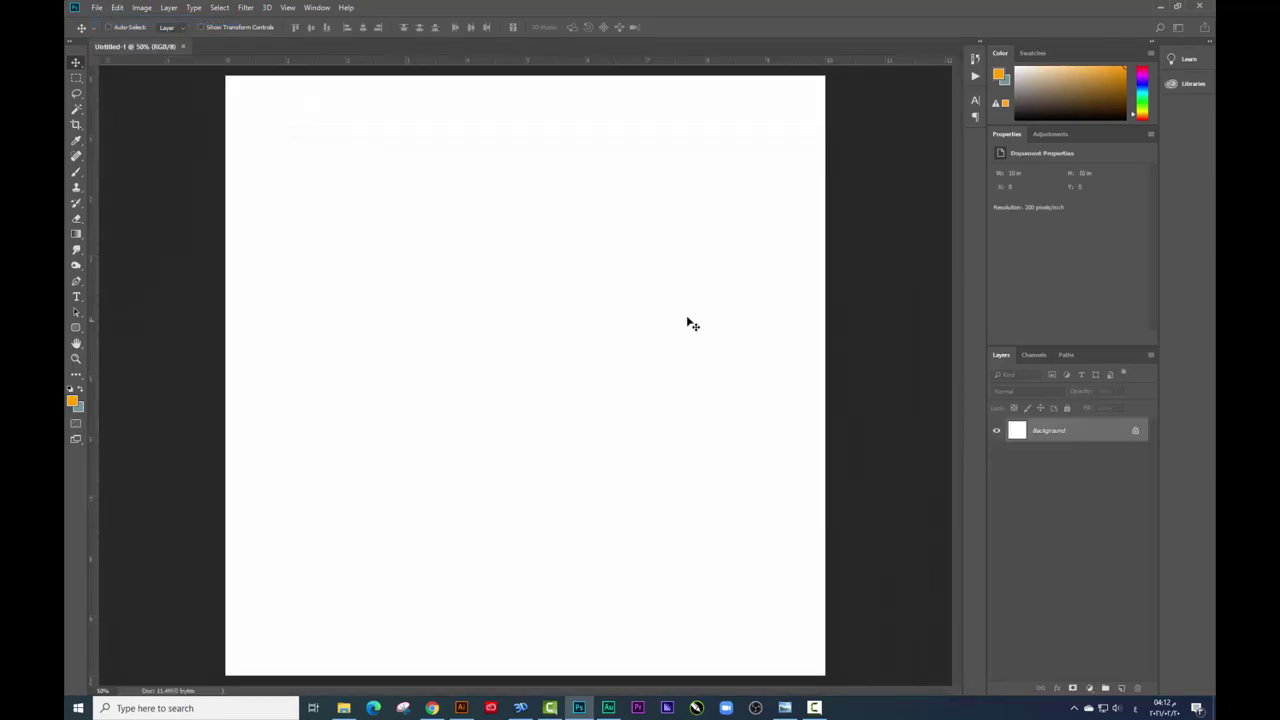
pyautogui.hotkey('alt', 'Tab')
pyautogui.moveTo(560, 380)
pyautogui.mouseDown()
pyautogui.moveTo(560, 665)
pyautogui.moveTo(645, 322)
pyautogui.moveTo(617, 294)
pyautogui.mouseUp()
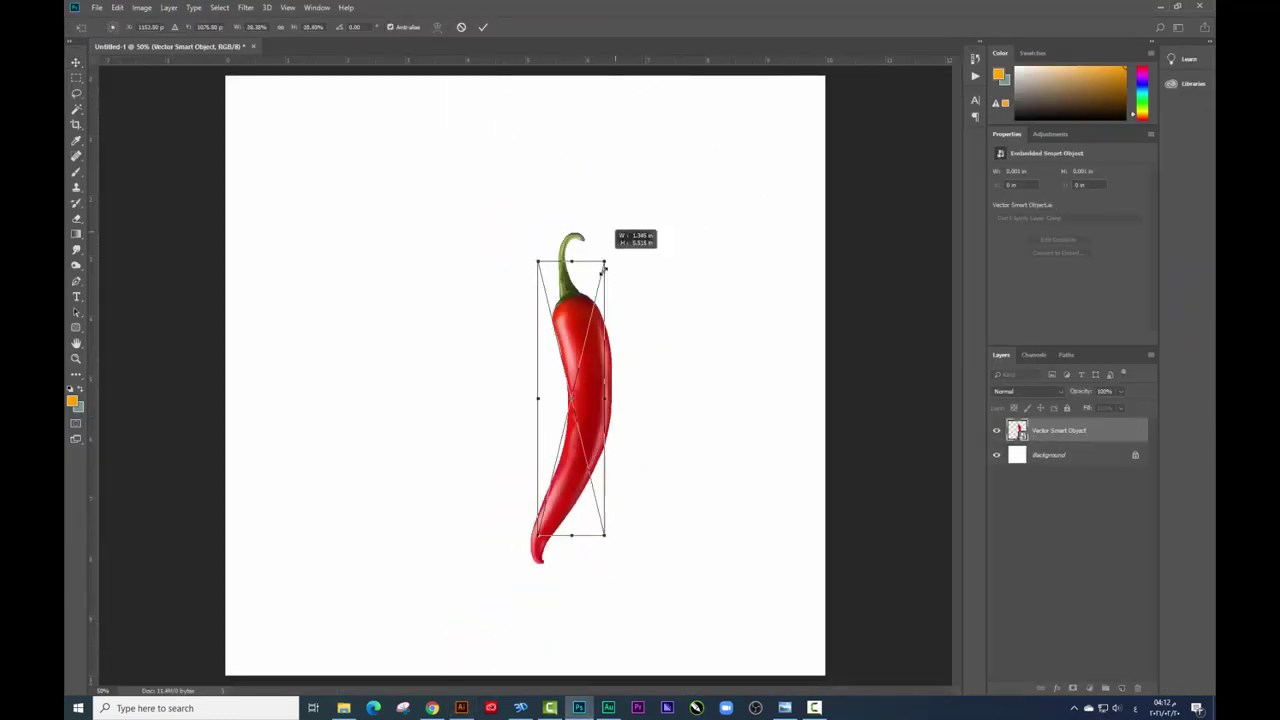
pyautogui.moveTo(655, 90); pyautogui.dragTo(596, 300)
pyautogui.press('Return')
pyautogui.moveTo(592, 383); pyautogui.dragTo(695, 347)
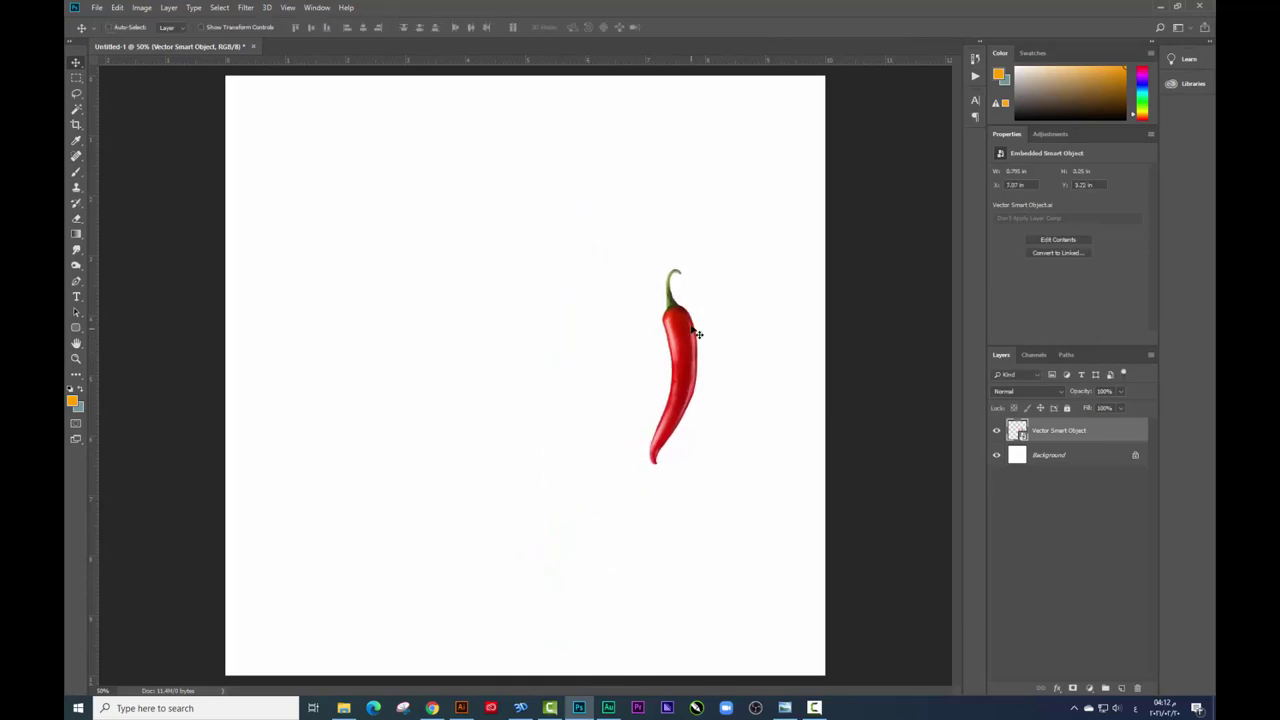
pyautogui.hotkey('ctrl', '+')
pyautogui.hotkey('ctrl', '+')
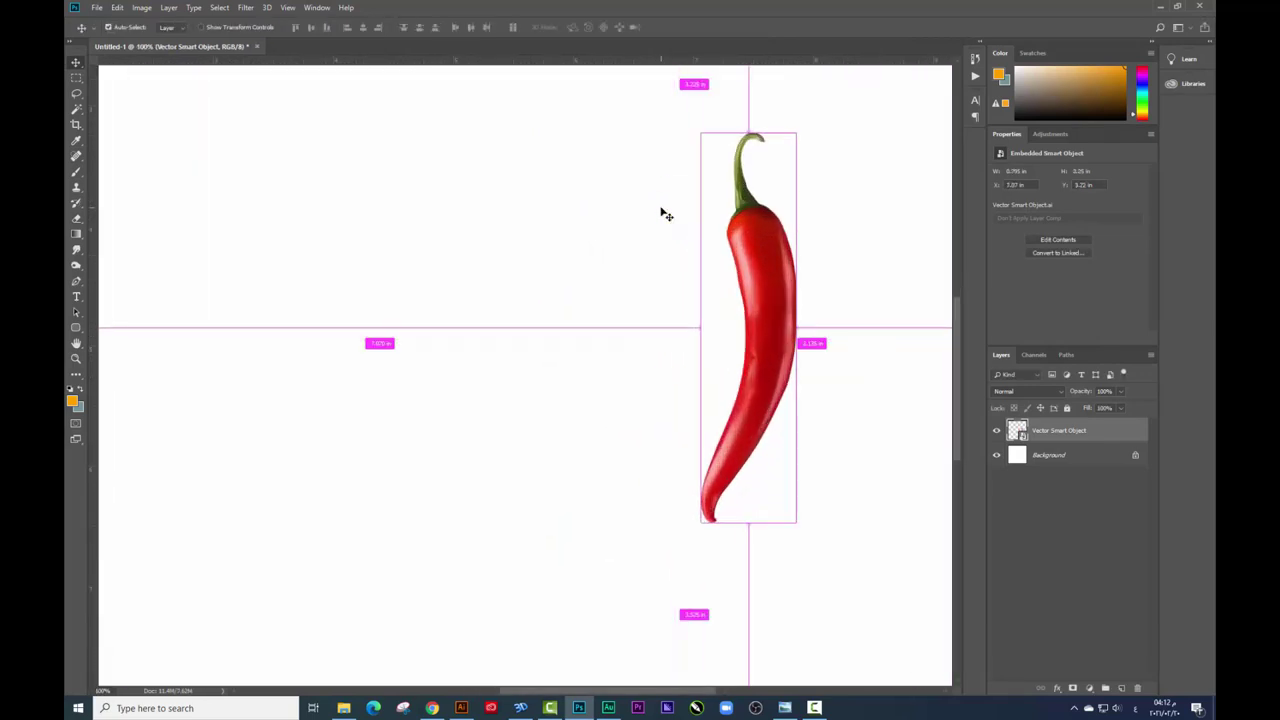
pyautogui.moveTo(786, 244)
pyautogui.mouseDown()
pyautogui.moveTo(728, 238)
pyautogui.moveTo(700, 305)
pyautogui.moveTo(744, 298)
pyautogui.mouseUp()
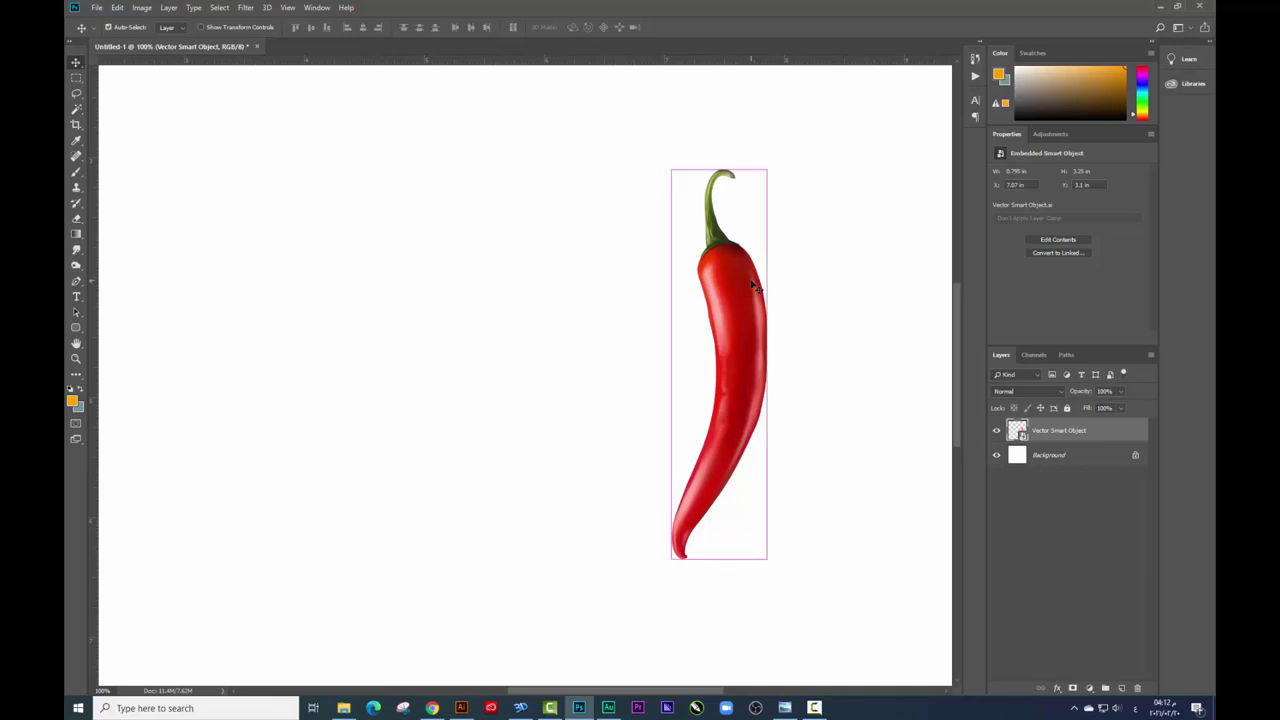
# - Rasterize the chilli's Vector Smart Object layer into plain pixels
pyautogui.hotkey('ctrl', 't')
pyautogui.rightClick(752, 286)
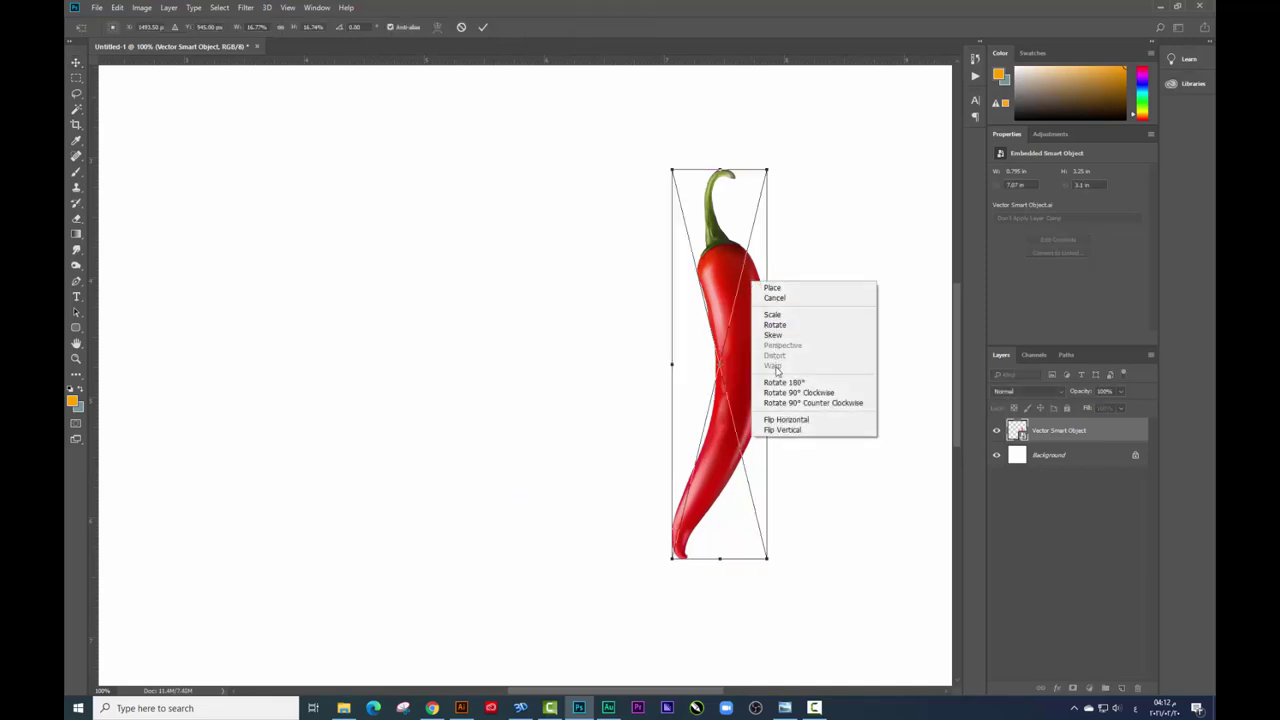
pyautogui.click(772, 287)
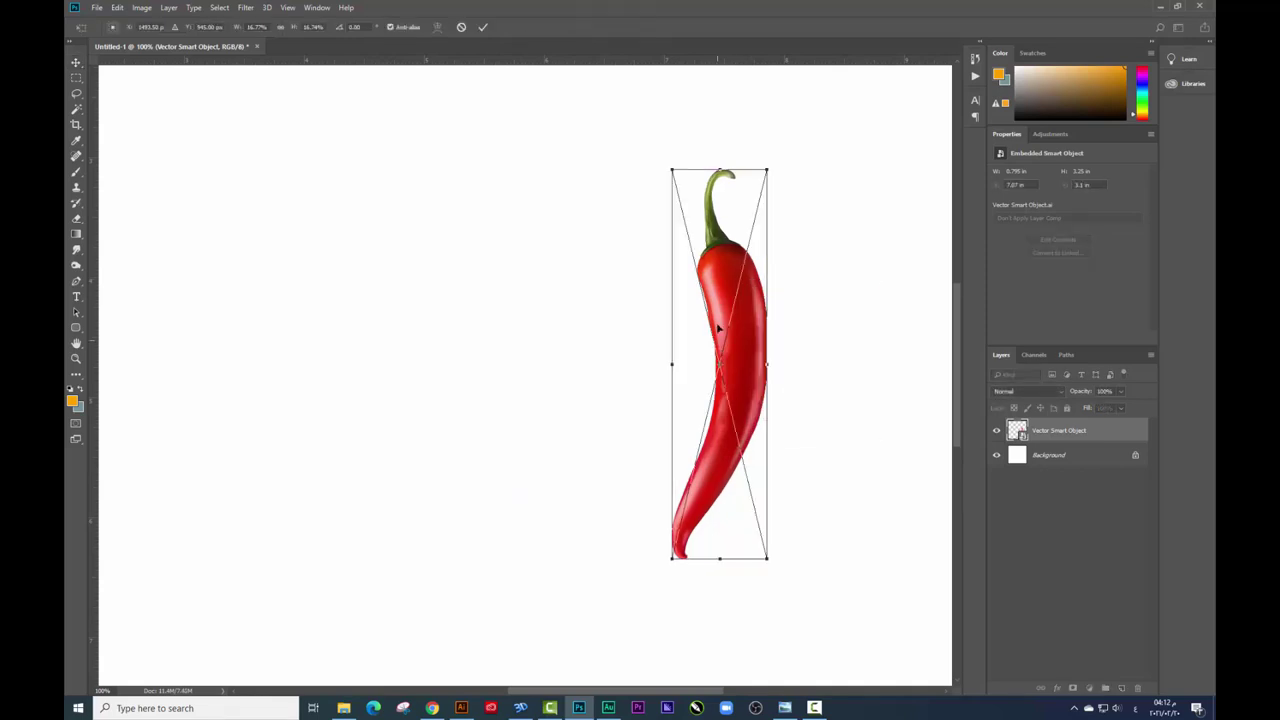
pyautogui.rightClick(1053, 433)
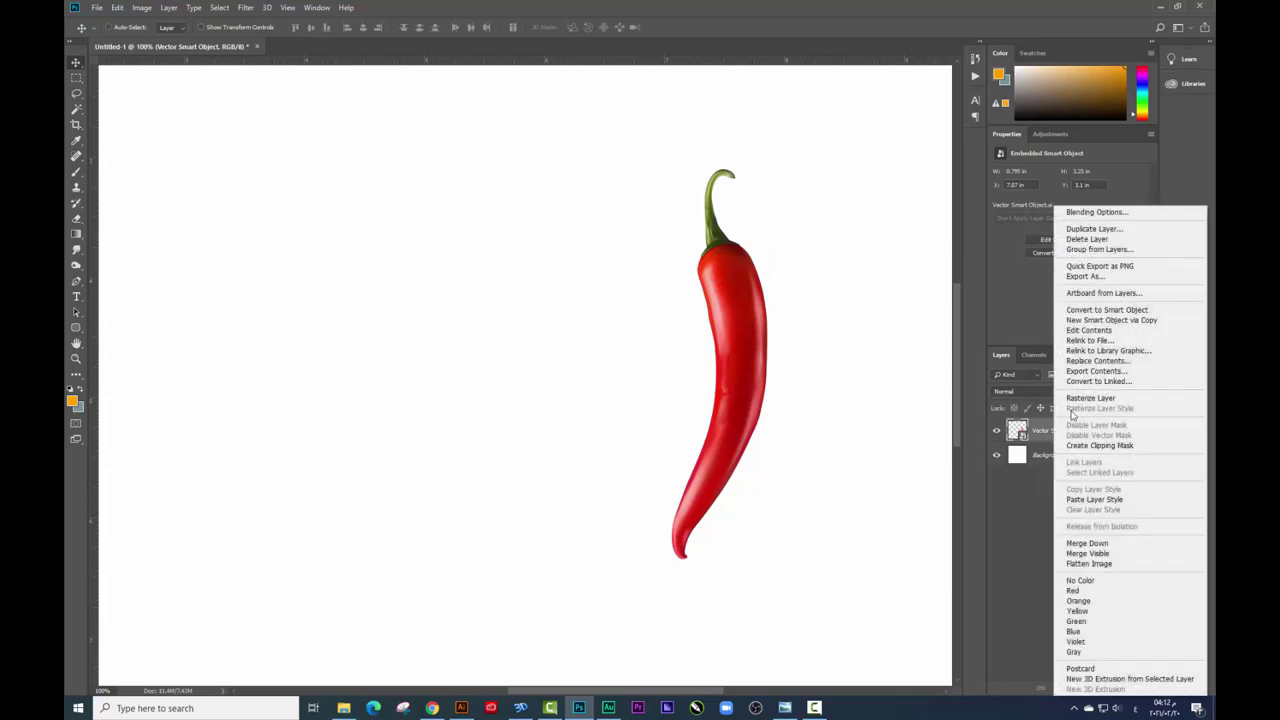
pyautogui.click(1090, 398)
# - Warp the chilli's lower tip up and inward into a hook, then nudge it down
pyautogui.hotkey('ctrl', 't')
pyautogui.rightClick(716, 297)
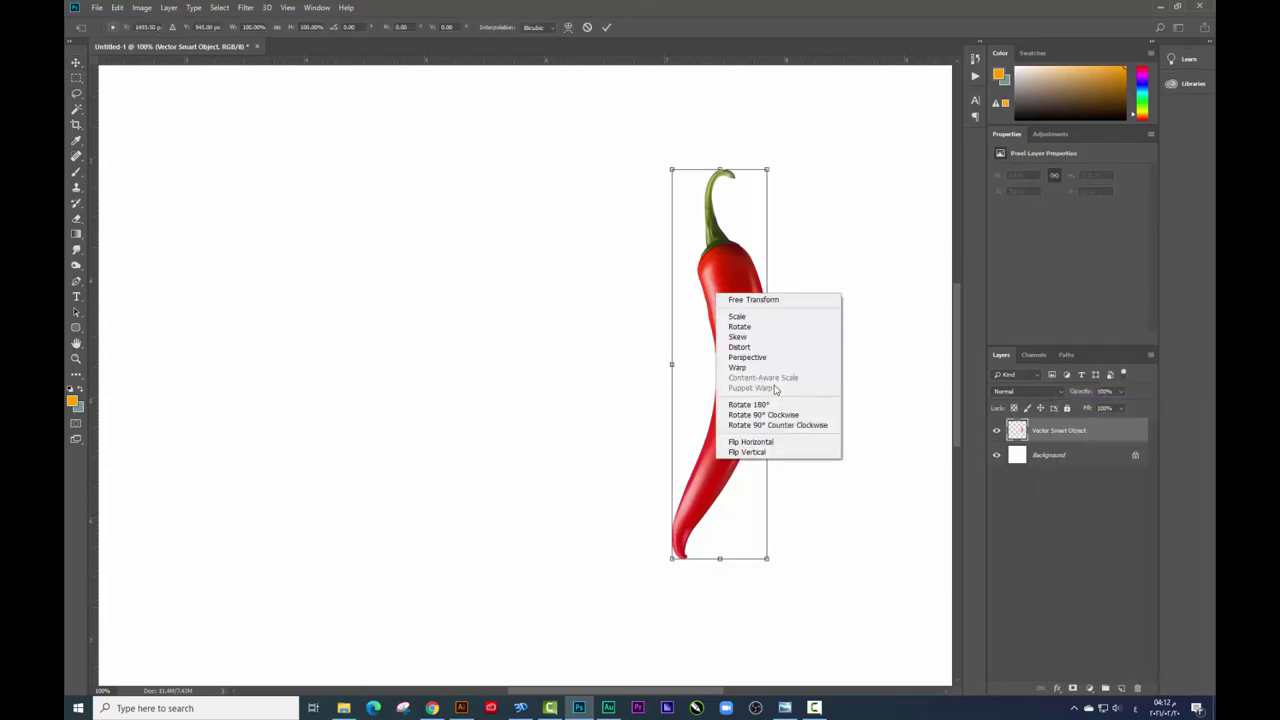
pyautogui.click(742, 368)
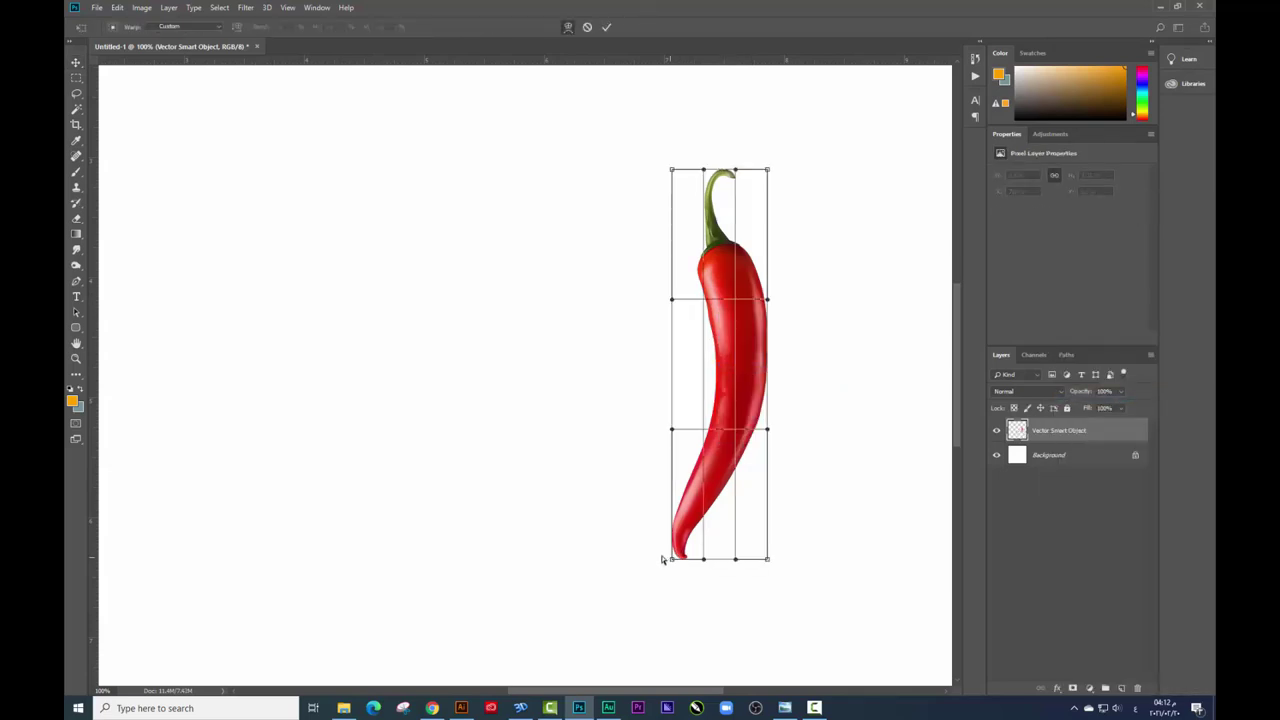
pyautogui.moveTo(662, 560); pyautogui.dragTo(603, 453)
pyautogui.moveTo(703, 561)
pyautogui.mouseDown()
pyautogui.moveTo(600, 572)
pyautogui.moveTo(548, 516)
pyautogui.mouseUp()
pyautogui.moveTo(686, 391); pyautogui.dragTo(666, 430)
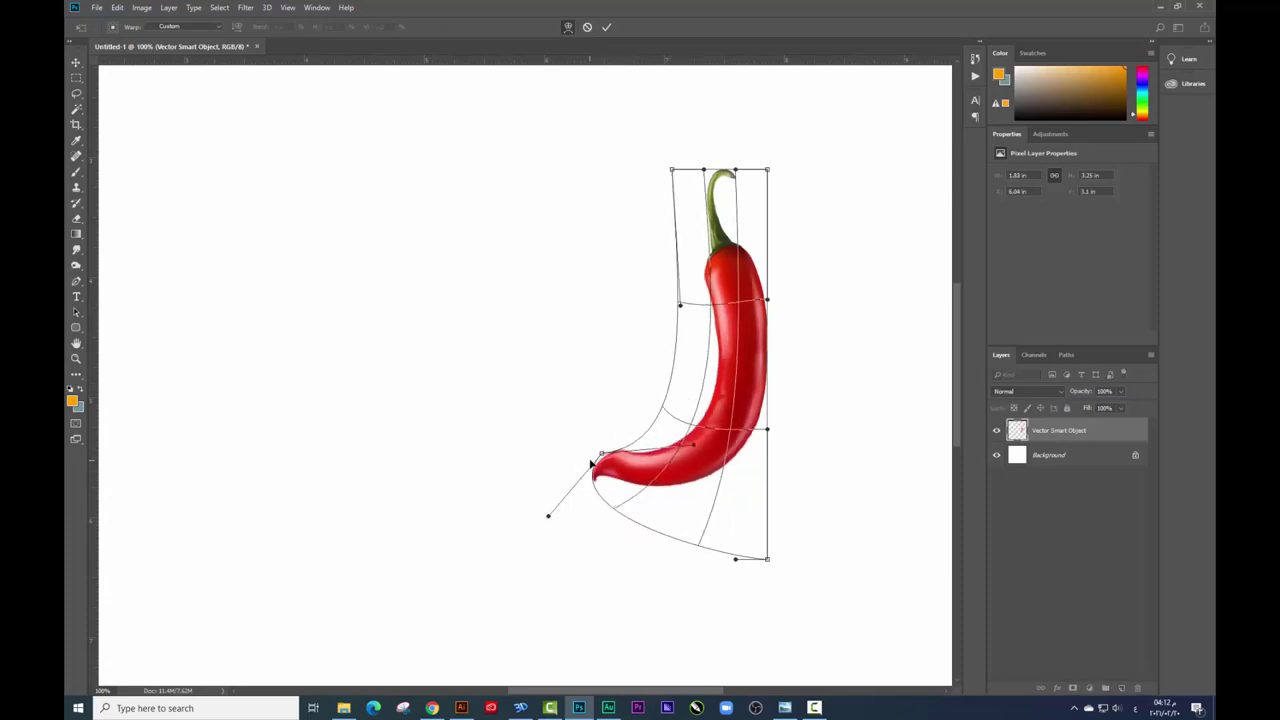
pyautogui.moveTo(601, 455); pyautogui.dragTo(633, 353)
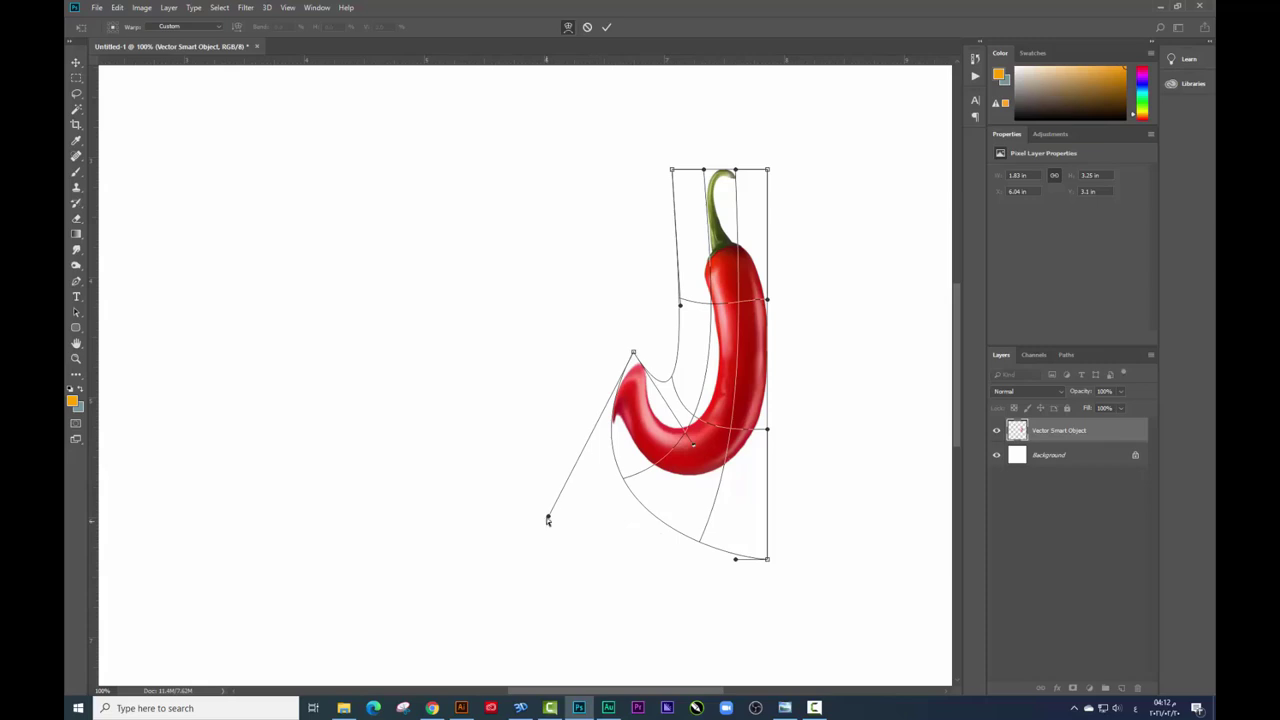
pyautogui.moveTo(548, 519); pyautogui.dragTo(575, 440)
pyautogui.moveTo(767, 559)
pyautogui.mouseDown()
pyautogui.moveTo(757, 563)
pyautogui.moveTo(767, 527)
pyautogui.mouseUp()
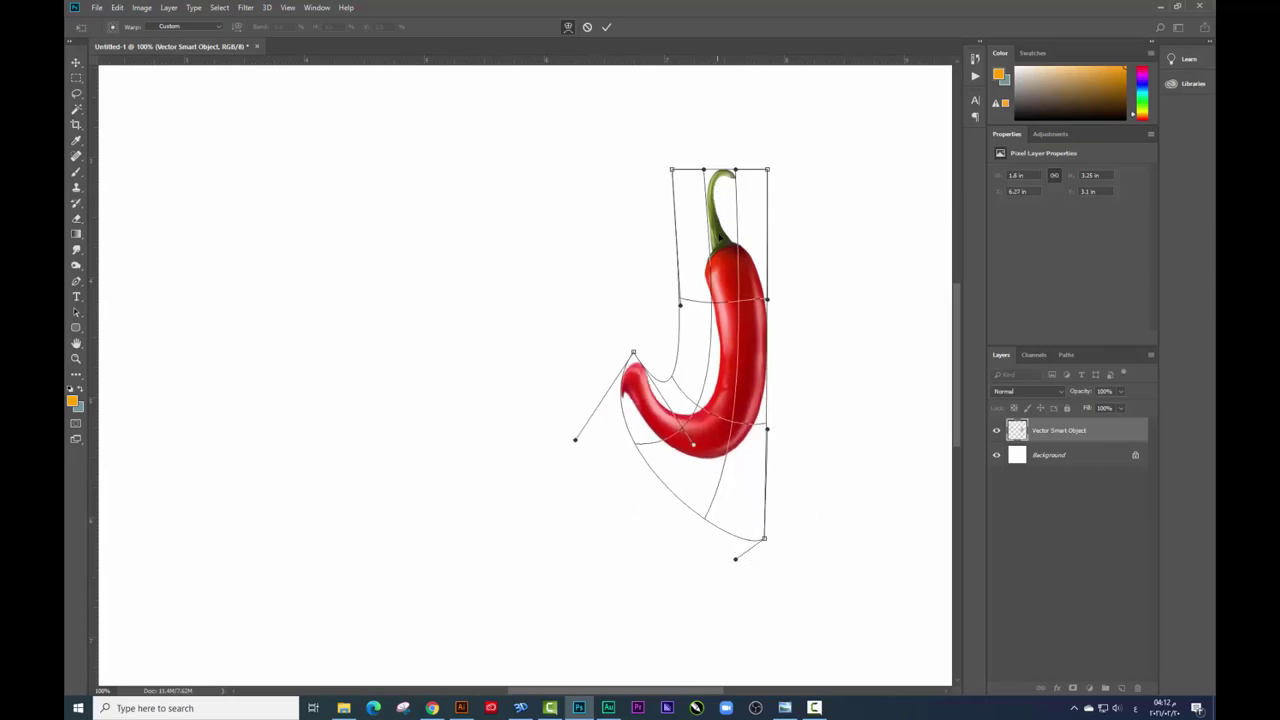
pyautogui.moveTo(717, 232); pyautogui.dragTo(721, 244)
pyautogui.press('Return')
pyautogui.moveTo(660, 363); pyautogui.dragTo(665, 391)
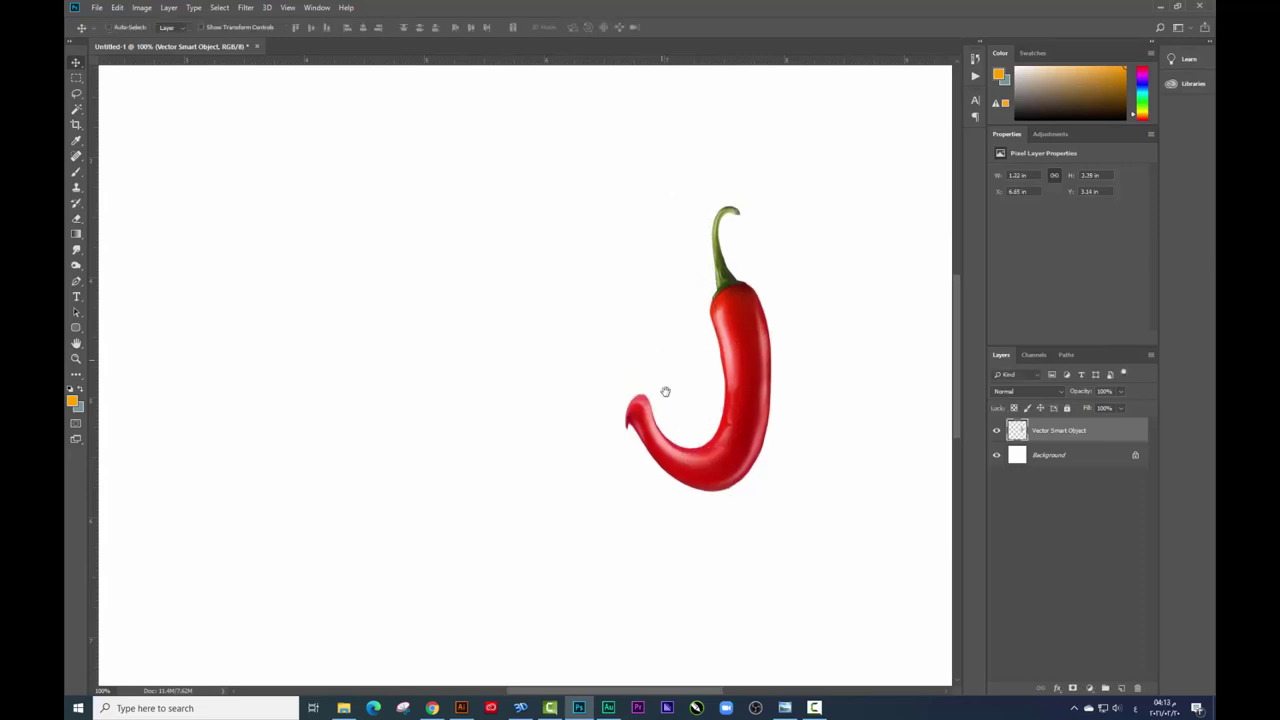
# - Warp the chilli again to refine the hooked tip, then move it up slightly
pyautogui.hotkey('ctrl', 't')
pyautogui.rightClick(660, 451)
pyautogui.click(690, 526)
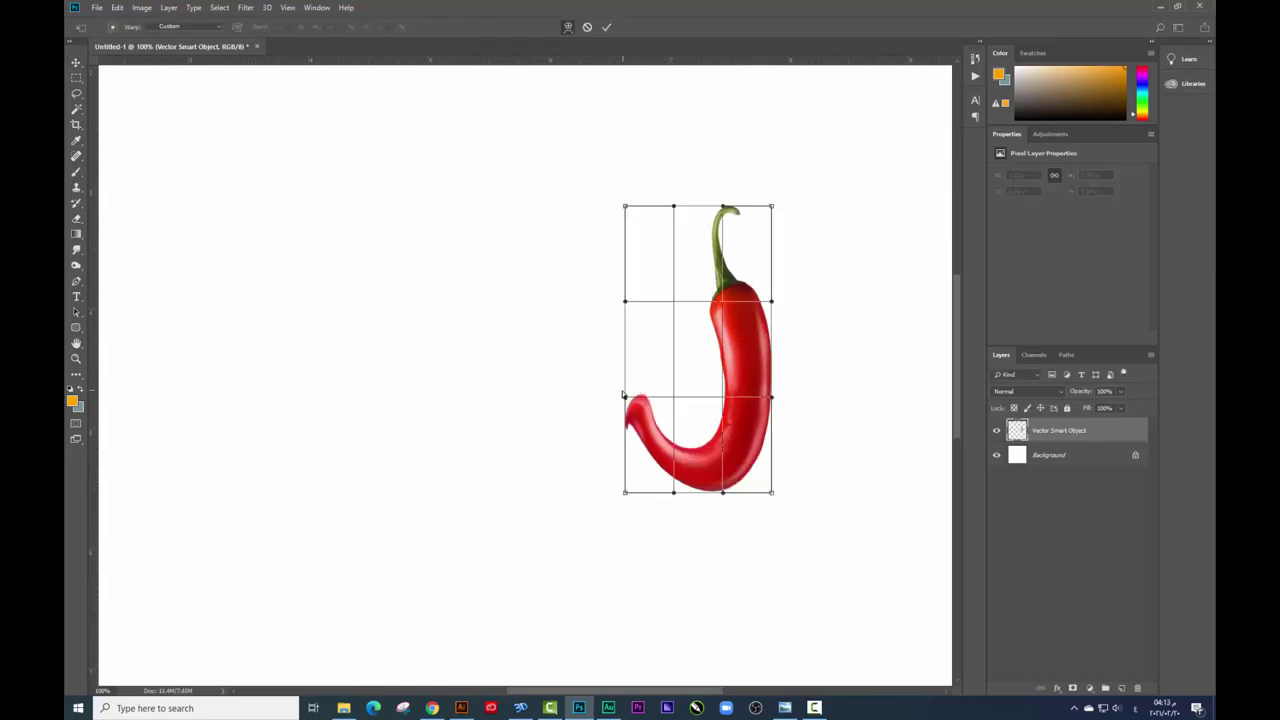
pyautogui.moveTo(625, 397)
pyautogui.mouseDown()
pyautogui.moveTo(651, 400)
pyautogui.moveTo(689, 371)
pyautogui.moveTo(676, 371)
pyautogui.mouseUp()
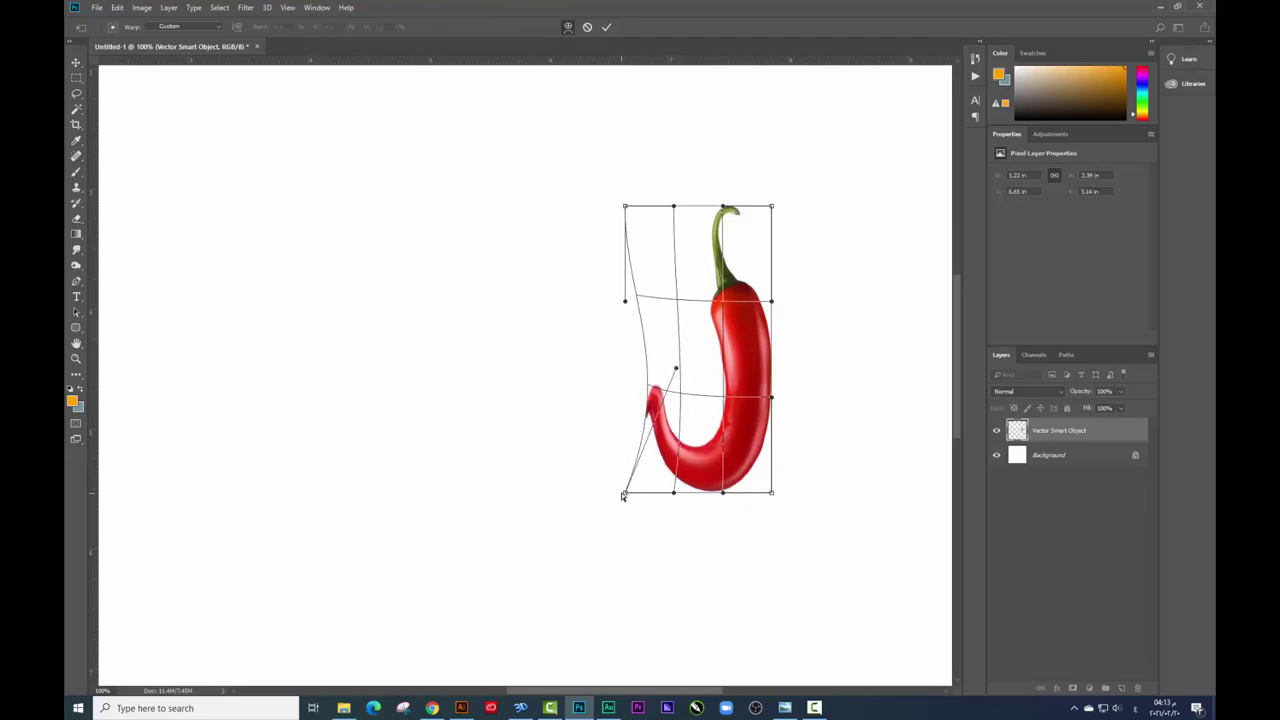
pyautogui.moveTo(622, 495); pyautogui.dragTo(634, 457)
pyautogui.press('Return')
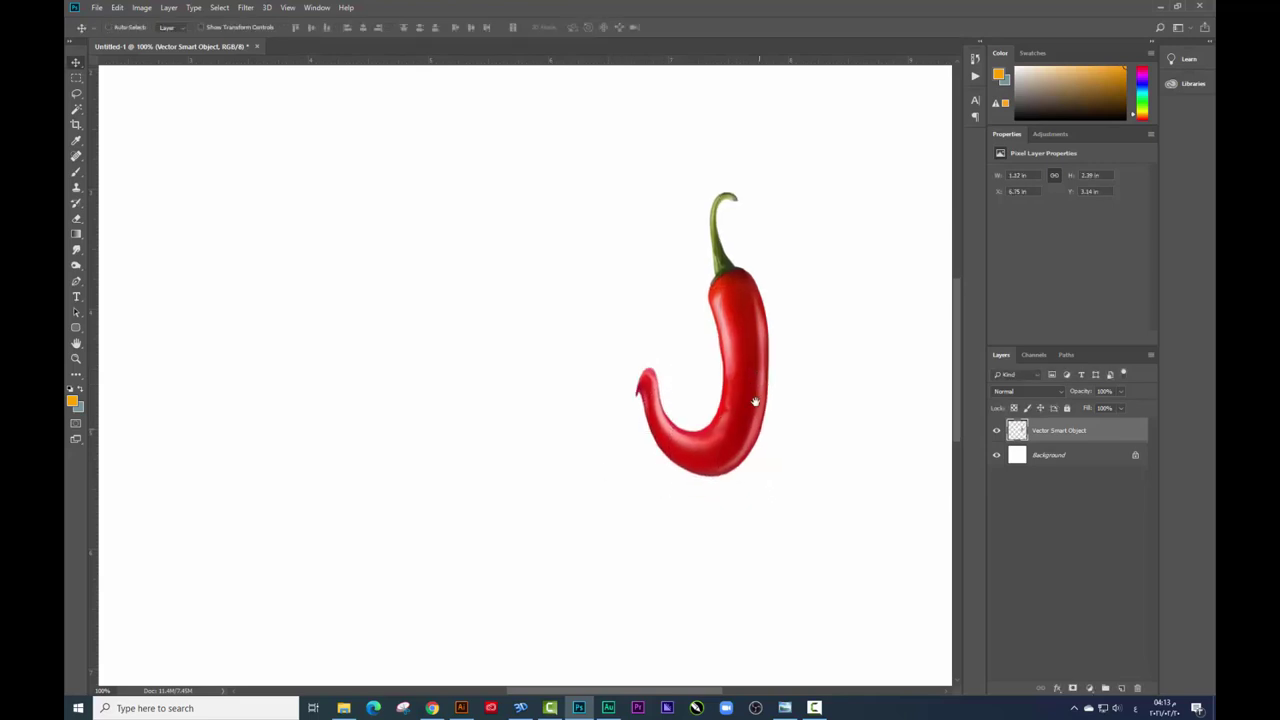
pyautogui.moveTo(755, 402); pyautogui.dragTo(749, 360)
# - Squash the chilli vertically and raise it a little higher on the canvas
pyautogui.hotkey('ctrl', 't')
pyautogui.moveTo(693, 152); pyautogui.dragTo(693, 161)
pyautogui.press('Return')
pyautogui.moveTo(716, 386); pyautogui.dragTo(719, 358)
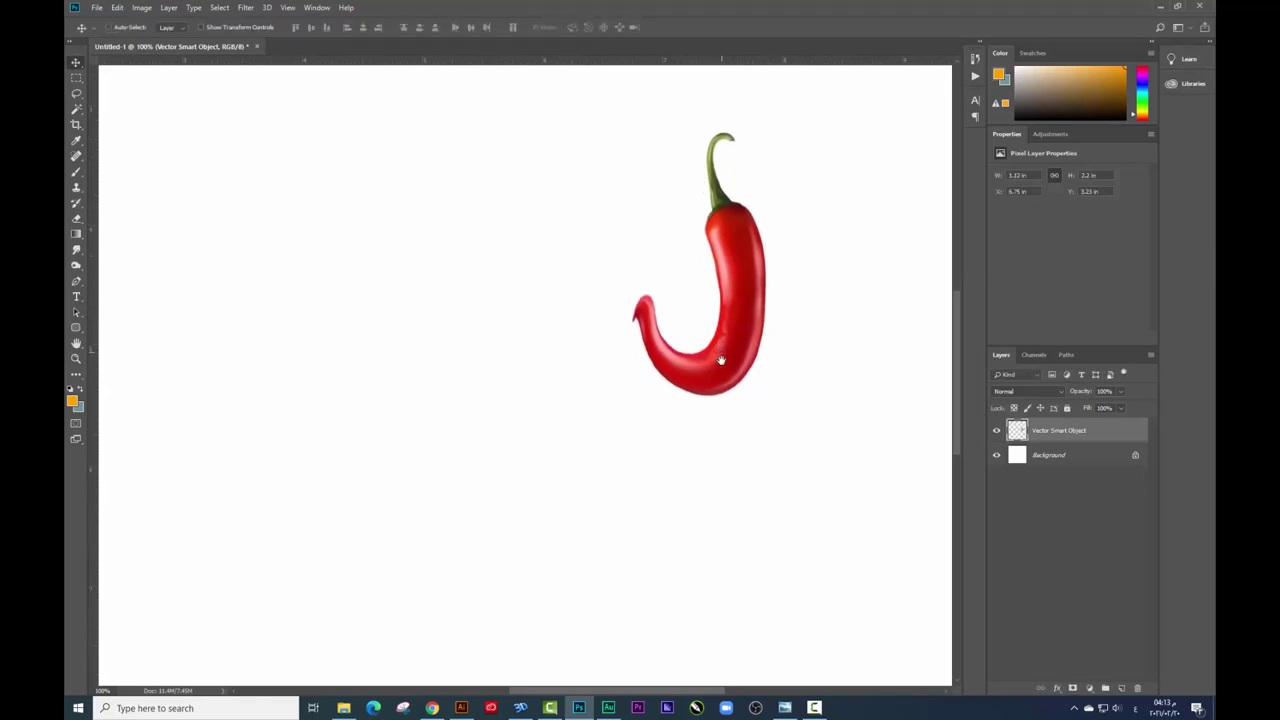
# - Add the Arabic word شطة below the chilli and enlarge it about six times
pyautogui.press('t')
pyautogui.click(614, 437)
pyautogui.write('فطش')
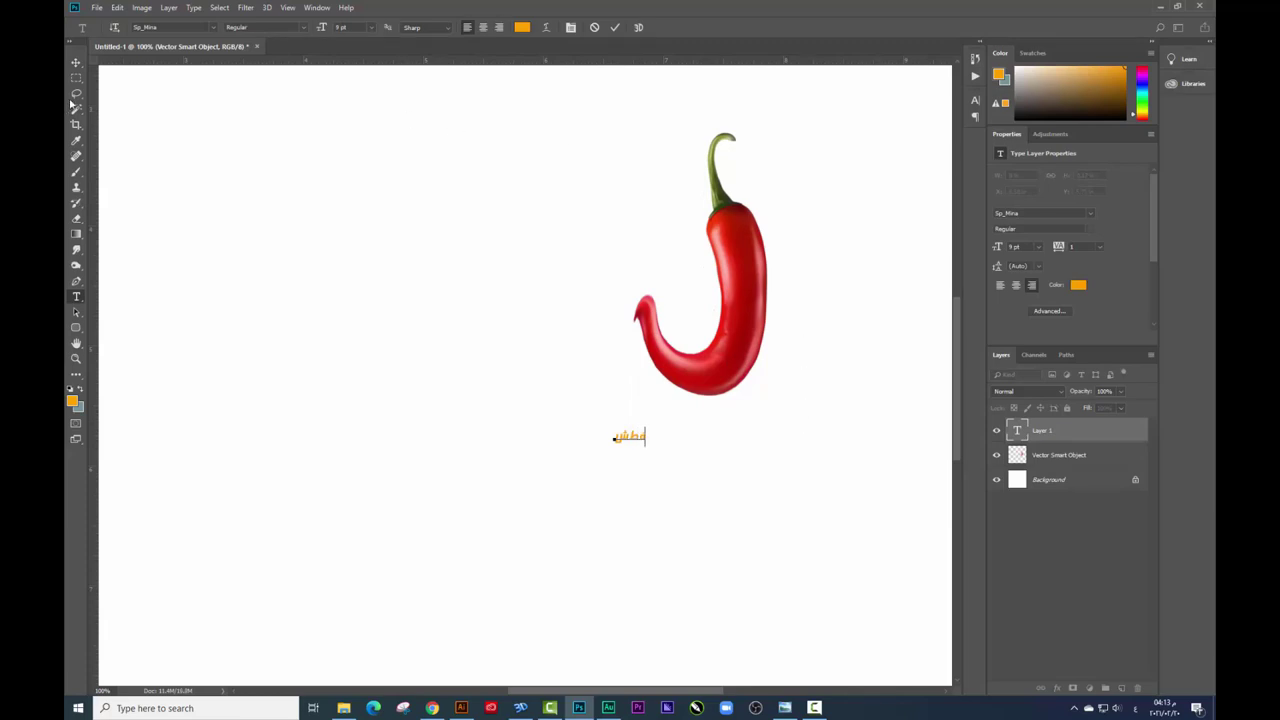
pyautogui.hotkey('ctrl', 'Return')
pyautogui.hotkey('ctrl', 't')
pyautogui.moveTo(652, 425); pyautogui.dragTo(712, 418)
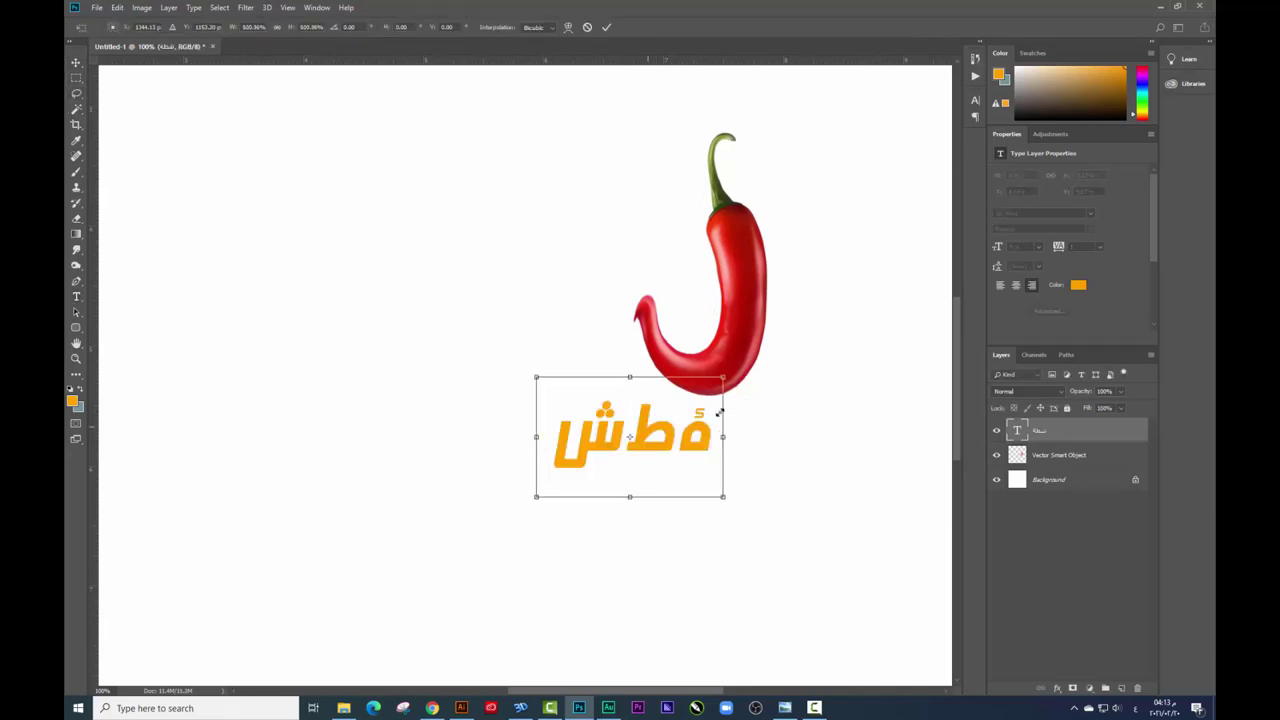
pyautogui.press('Return')
# - Change the word's font, trying Sultan koufi Bold before settling on sultan - free
pyautogui.doubleClick(624, 430)
pyautogui.click(571, 27)
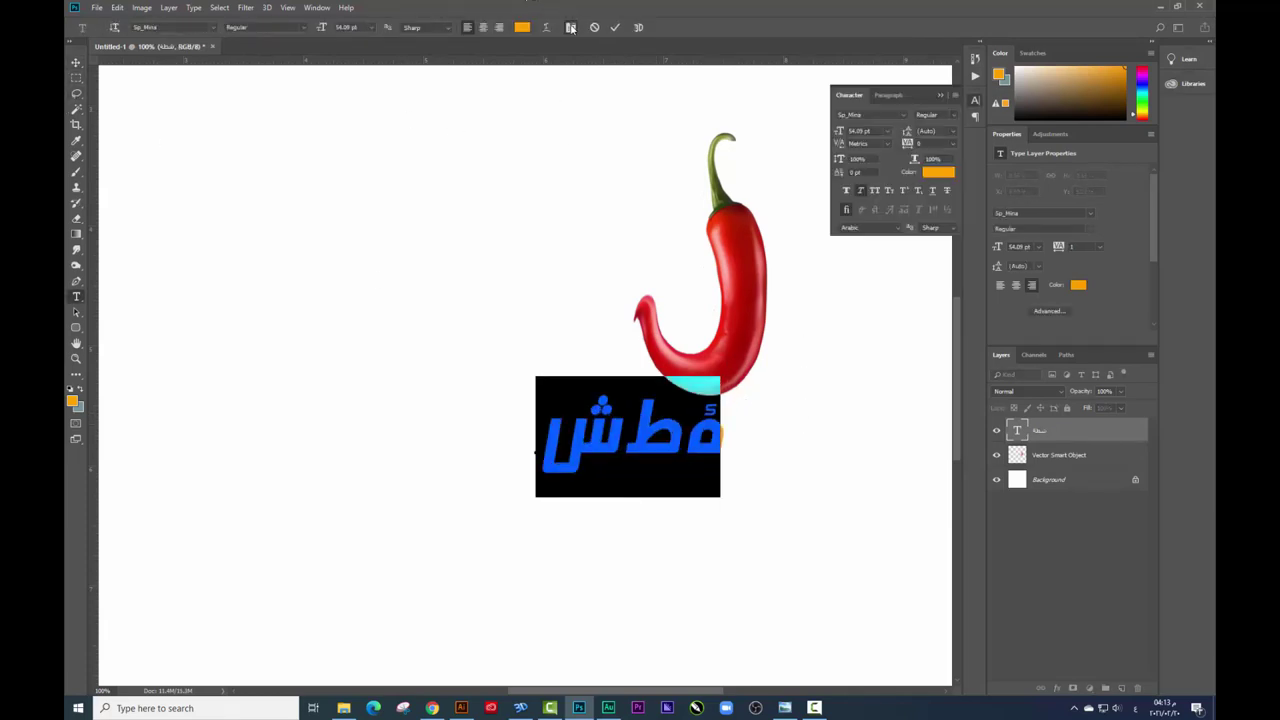
pyautogui.click(888, 94)
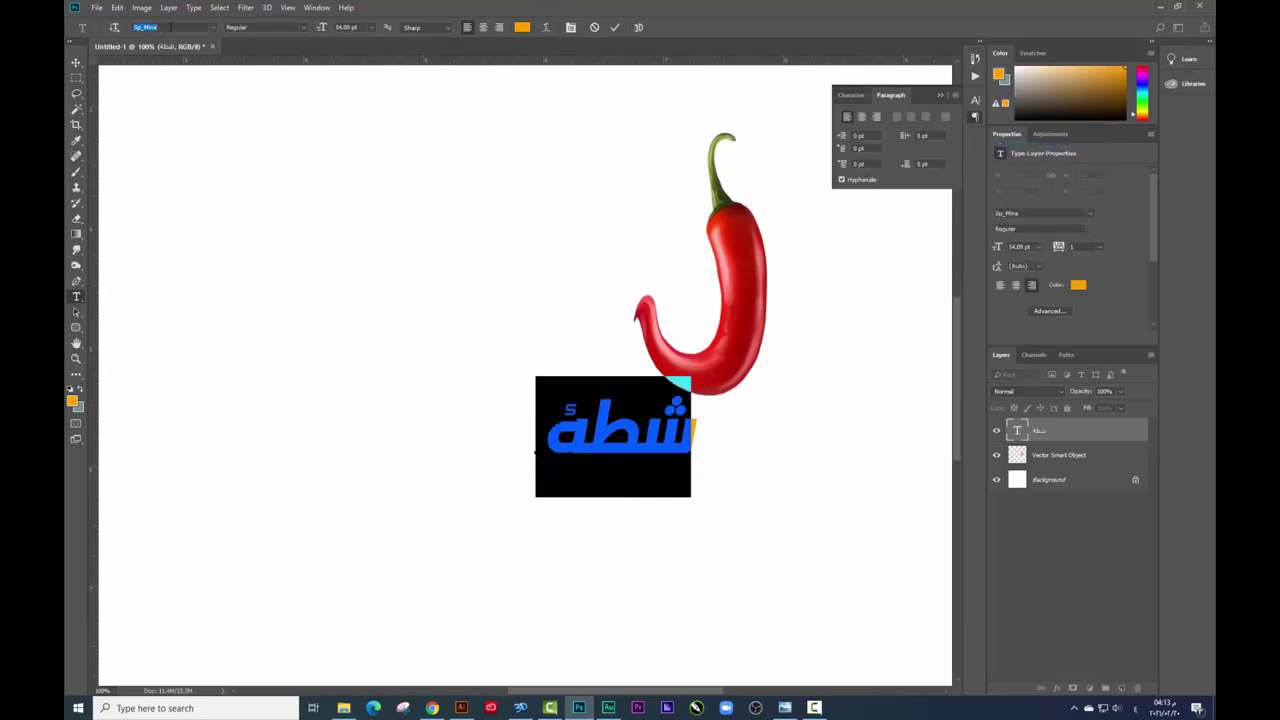
pyautogui.click(170, 27)
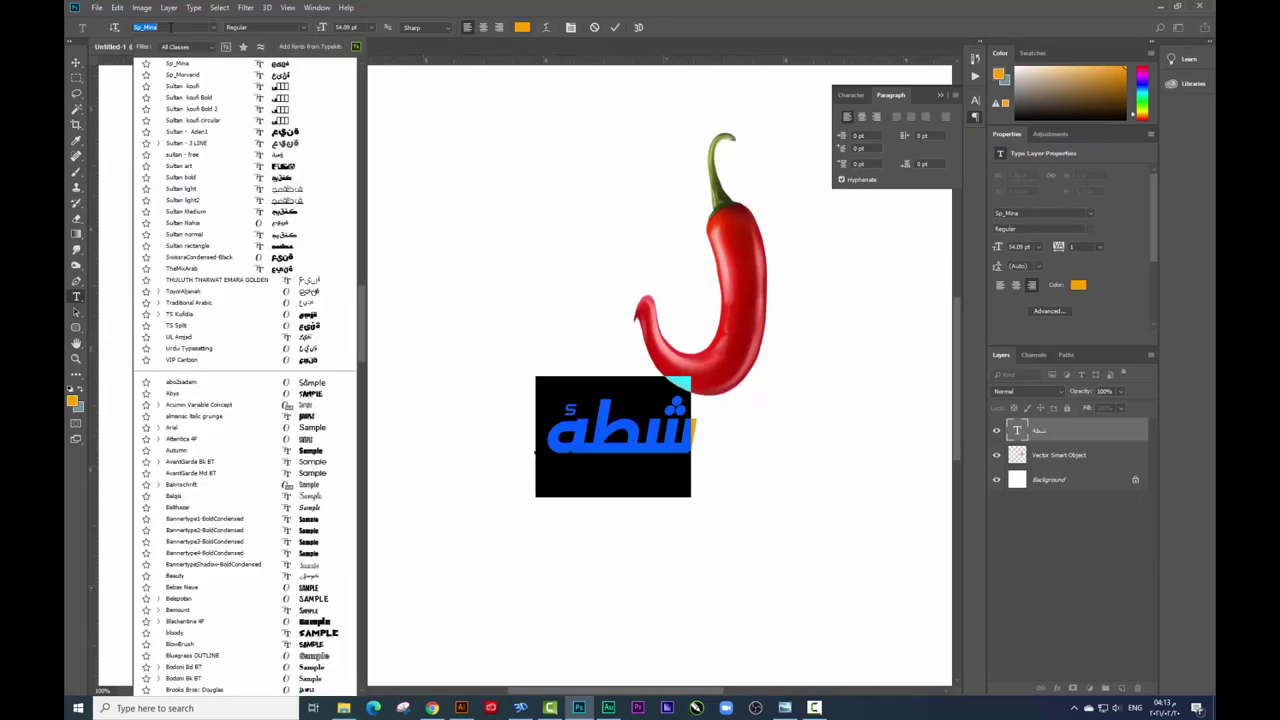
pyautogui.click(190, 60)
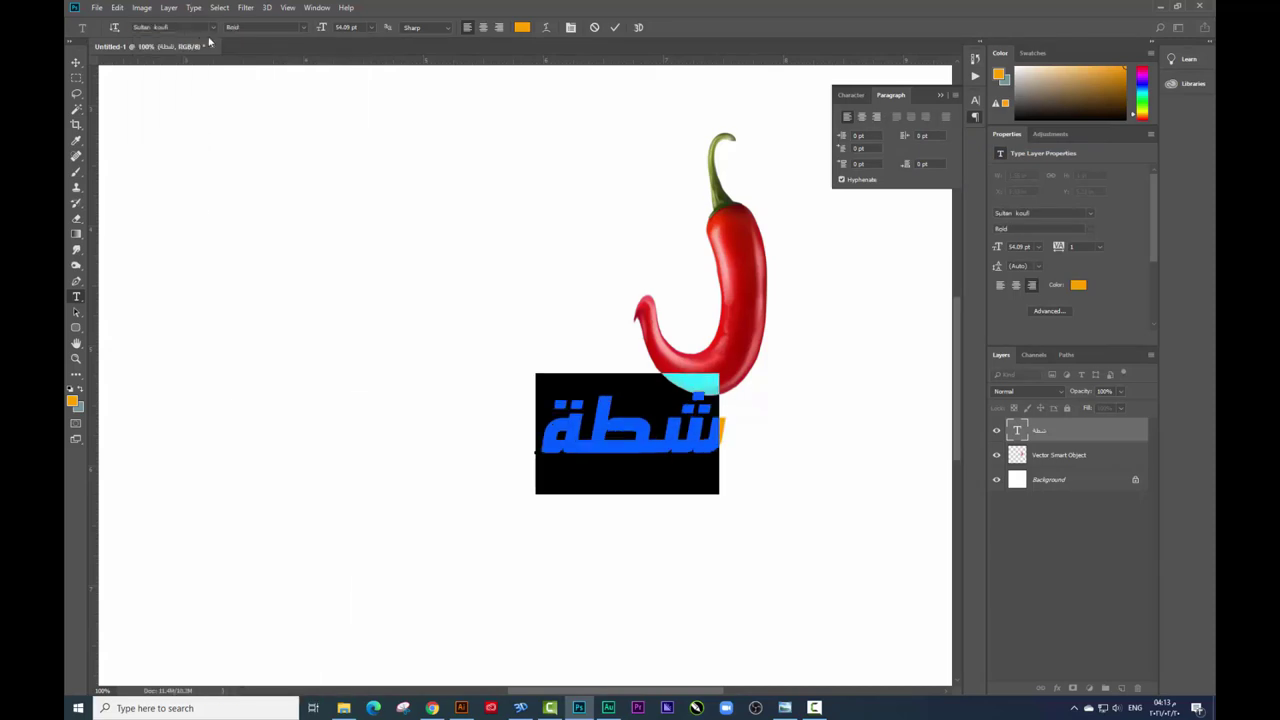
pyautogui.click(214, 28)
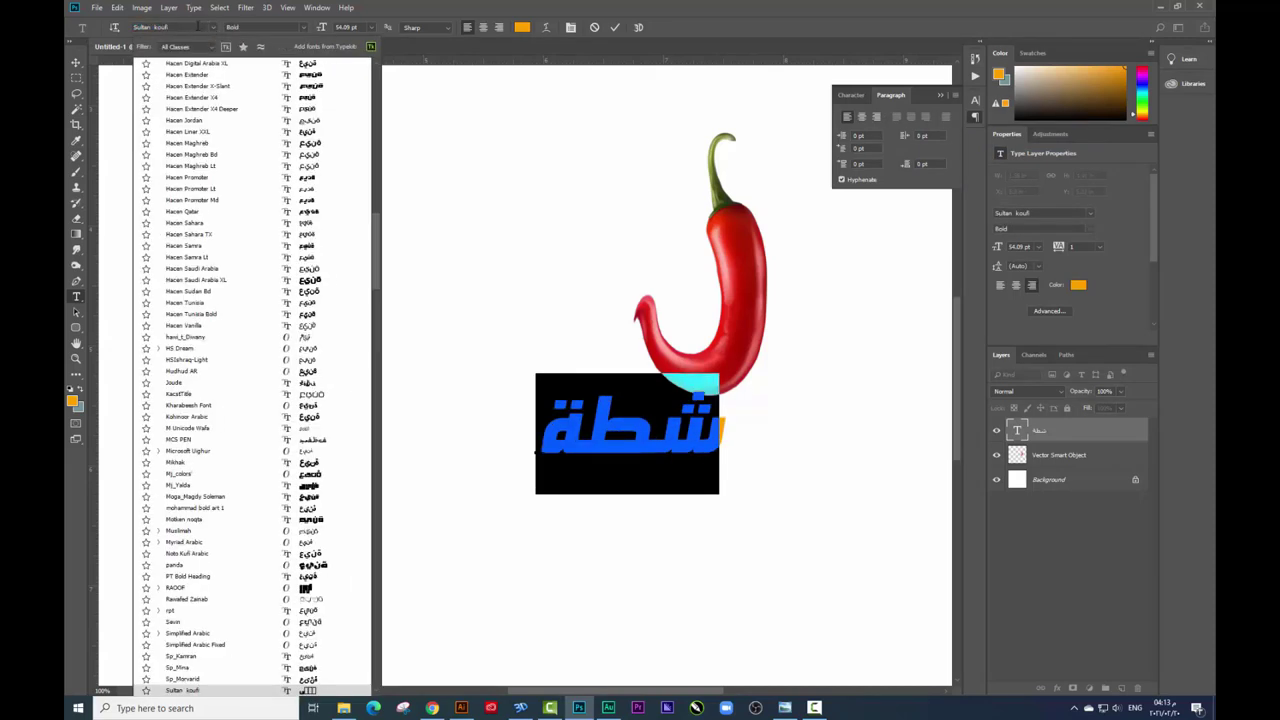
pyautogui.write('sul')
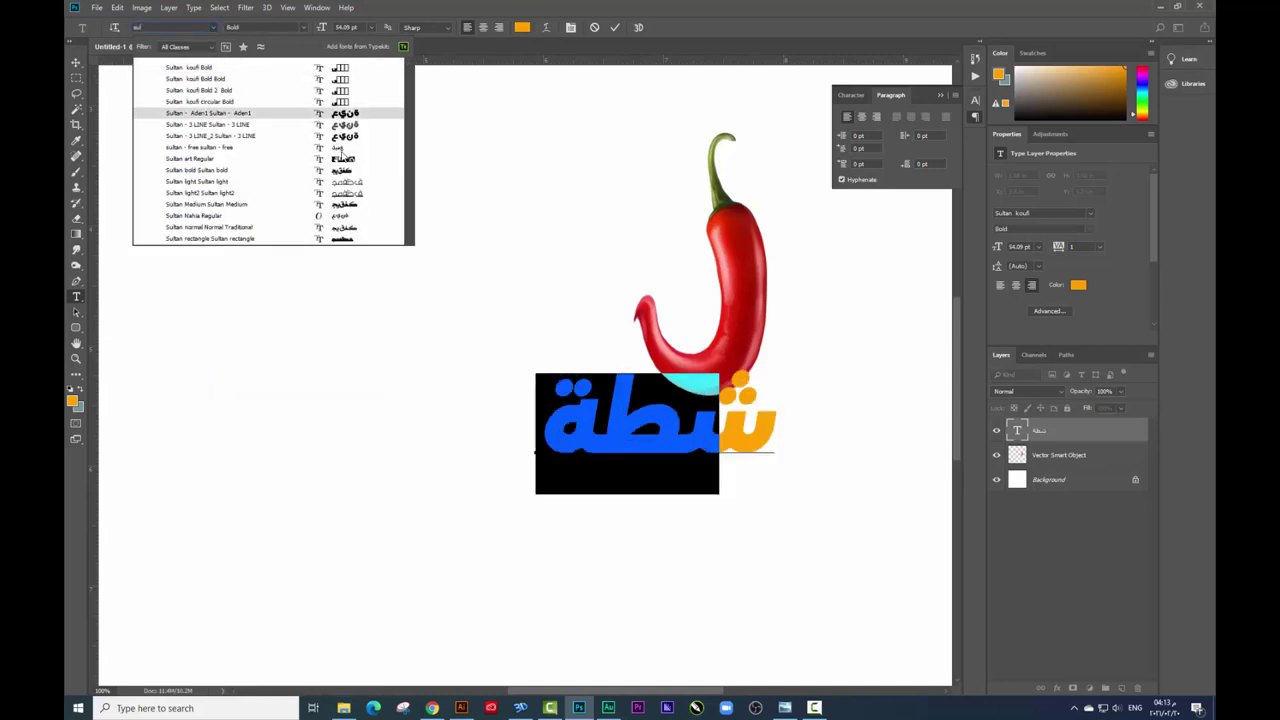
pyautogui.click(340, 150)
pyautogui.hotkey('ctrl', 'Return')
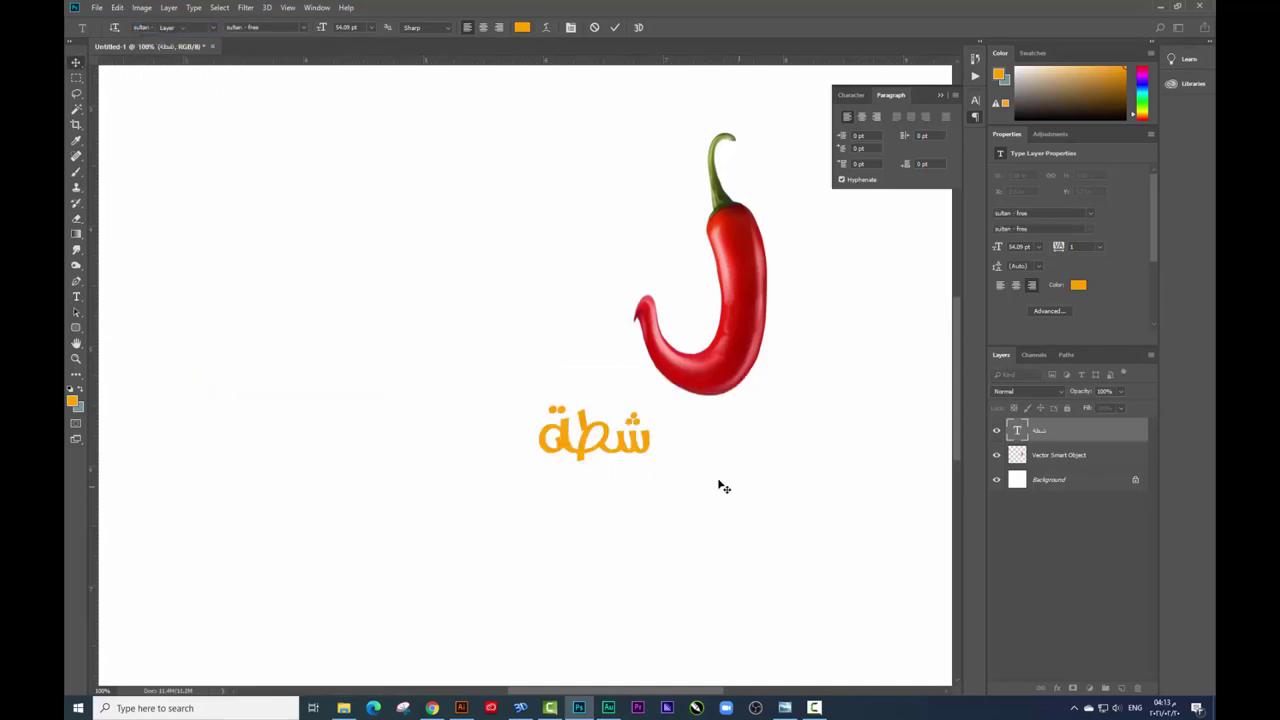
# - Move the word below the chilli and scale it to about 230%
pyautogui.moveTo(653, 435); pyautogui.dragTo(633, 510)
pyautogui.hotkey('ctrl', 't')
pyautogui.moveTo(630, 450); pyautogui.dragTo(740, 408)
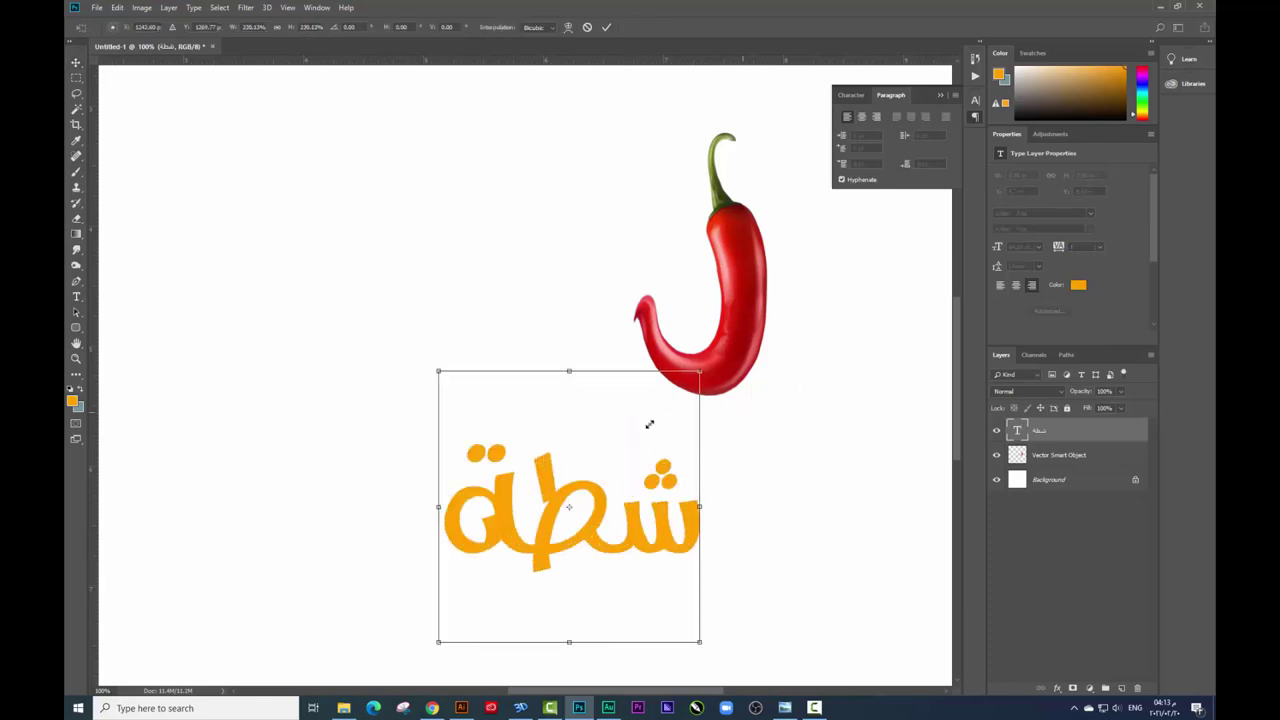
# - Apply the word's enlargement, then warp the chilli to bow and widen its right side
pyautogui.press('Return')
pyautogui.rightClick(762, 258)
pyautogui.click(800, 262)
pyautogui.hotkey('ctrl', 't')
pyautogui.rightClick(745, 270)
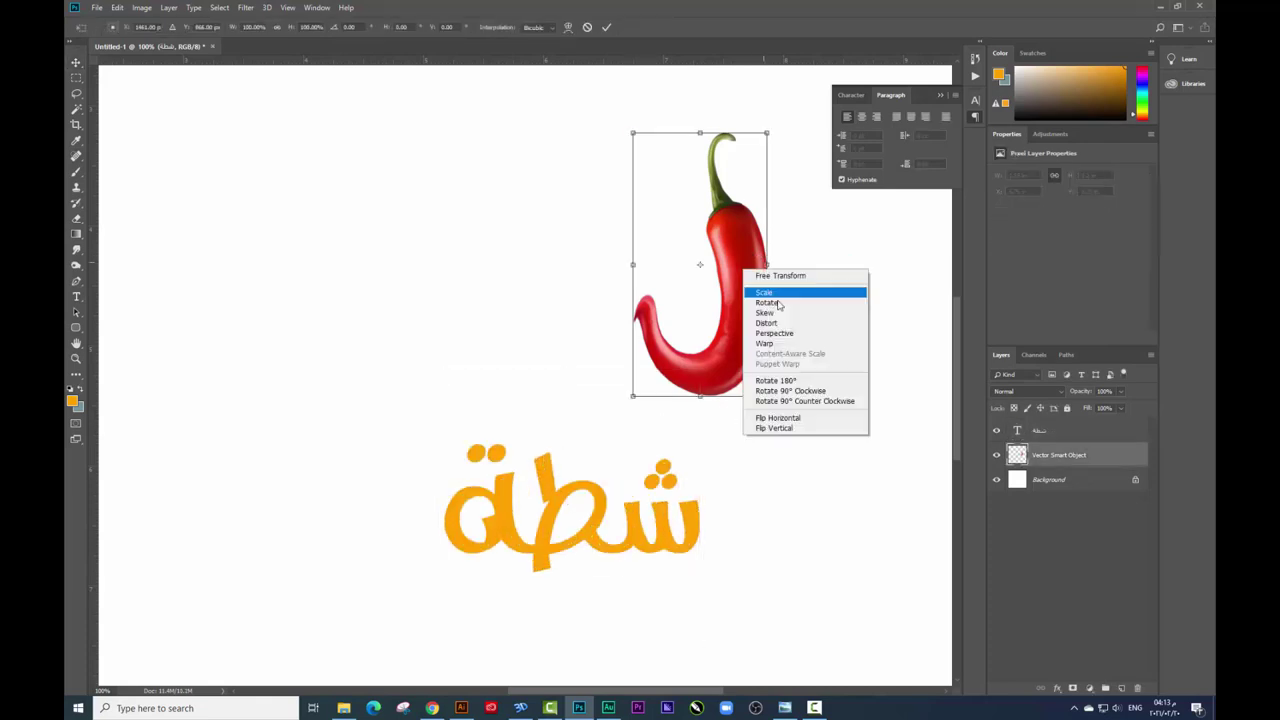
pyautogui.click(764, 343)
pyautogui.moveTo(774, 313); pyautogui.dragTo(773, 276)
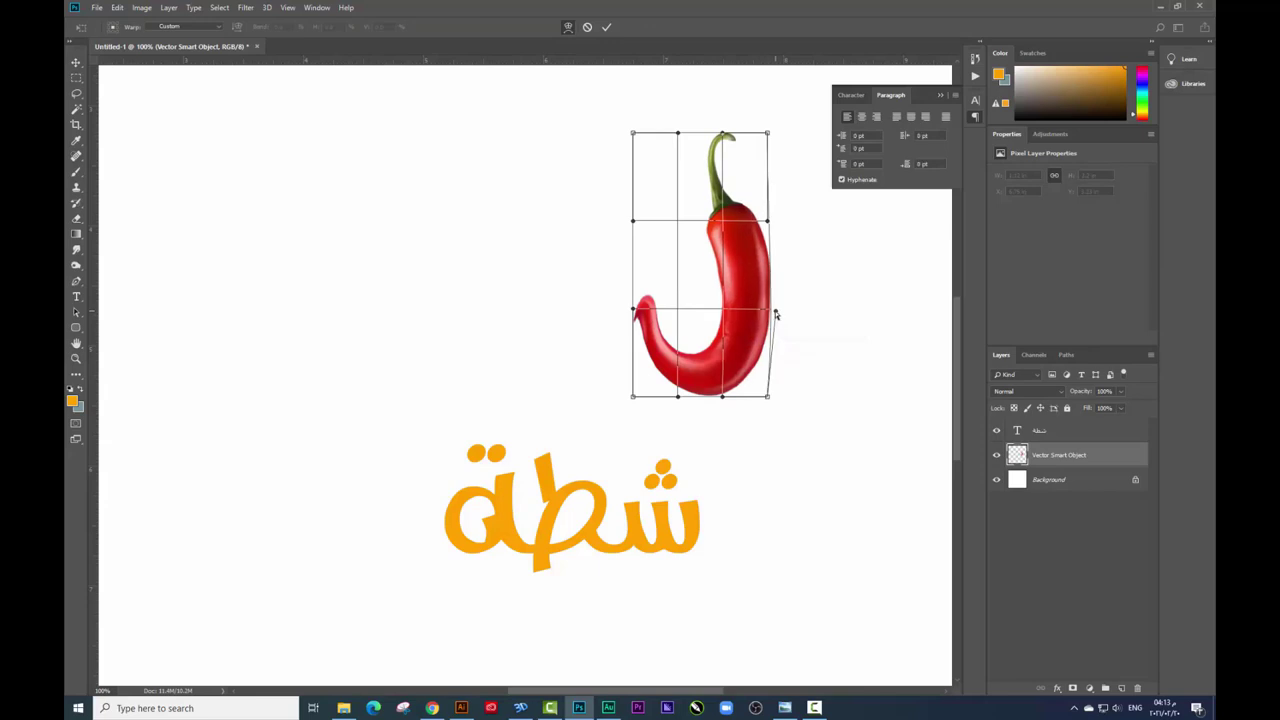
pyautogui.moveTo(766, 225); pyautogui.dragTo(775, 225)
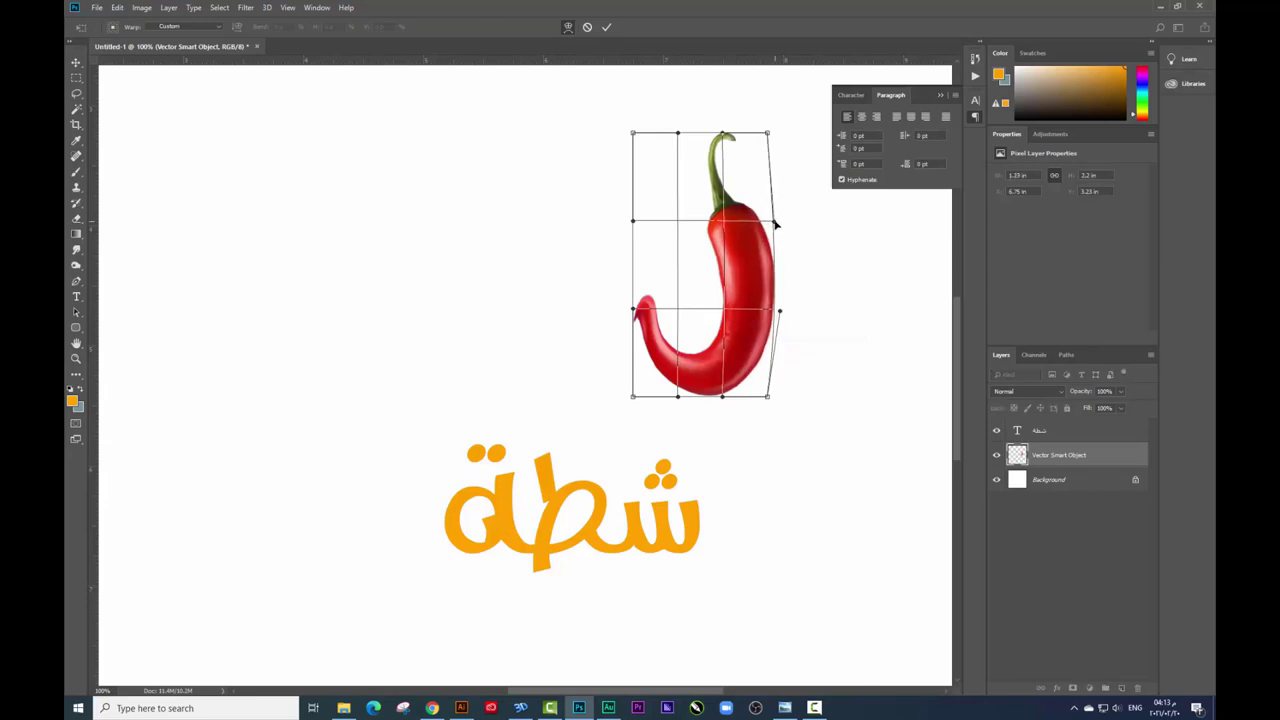
pyautogui.press('Return')
# - Stretch the chilli taller and place an aligned copy just to its left
pyautogui.hotkey('ctrl', 't')
pyautogui.moveTo(705, 128); pyautogui.dragTo(705, 137)
pyautogui.press('Return')
pyautogui.moveTo(774, 355)
pyautogui.mouseDown()
pyautogui.moveTo(588, 361)
pyautogui.moveTo(608, 413)
pyautogui.mouseUp()
pyautogui.moveTo(750, 336); pyautogui.dragTo(746, 336)
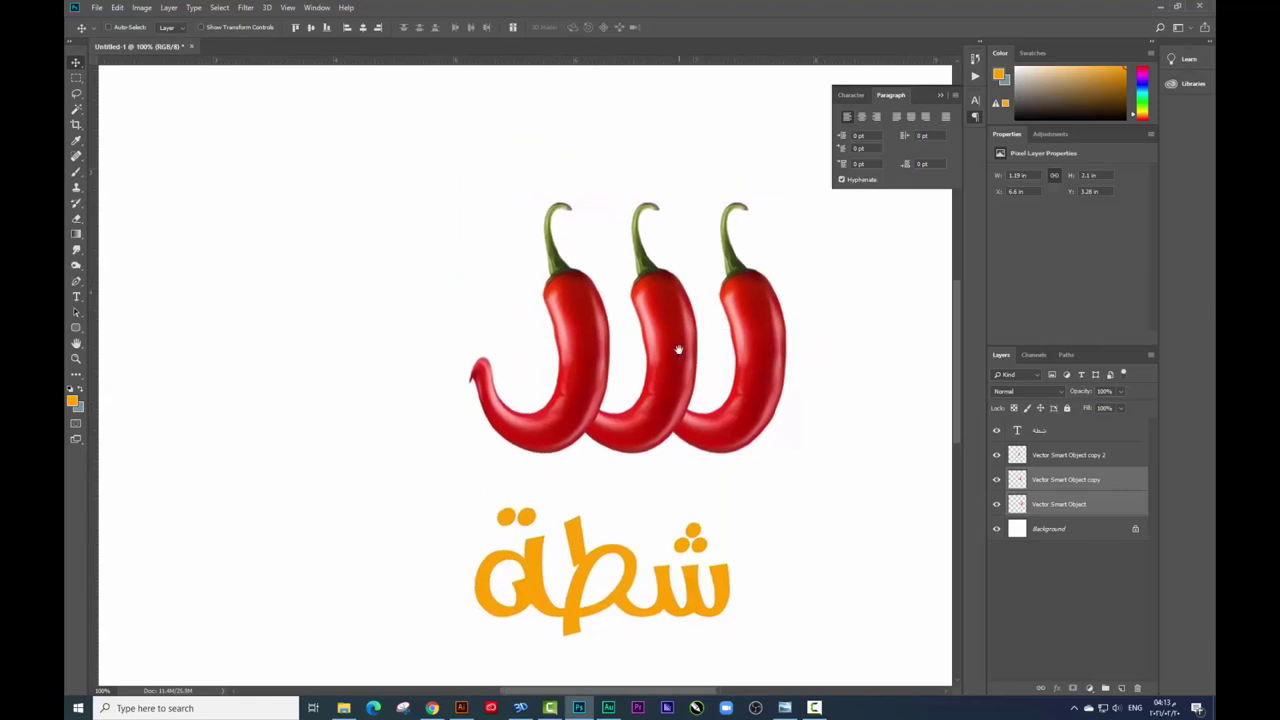
pyautogui.rightClick(760, 332)
pyautogui.click(761, 330)
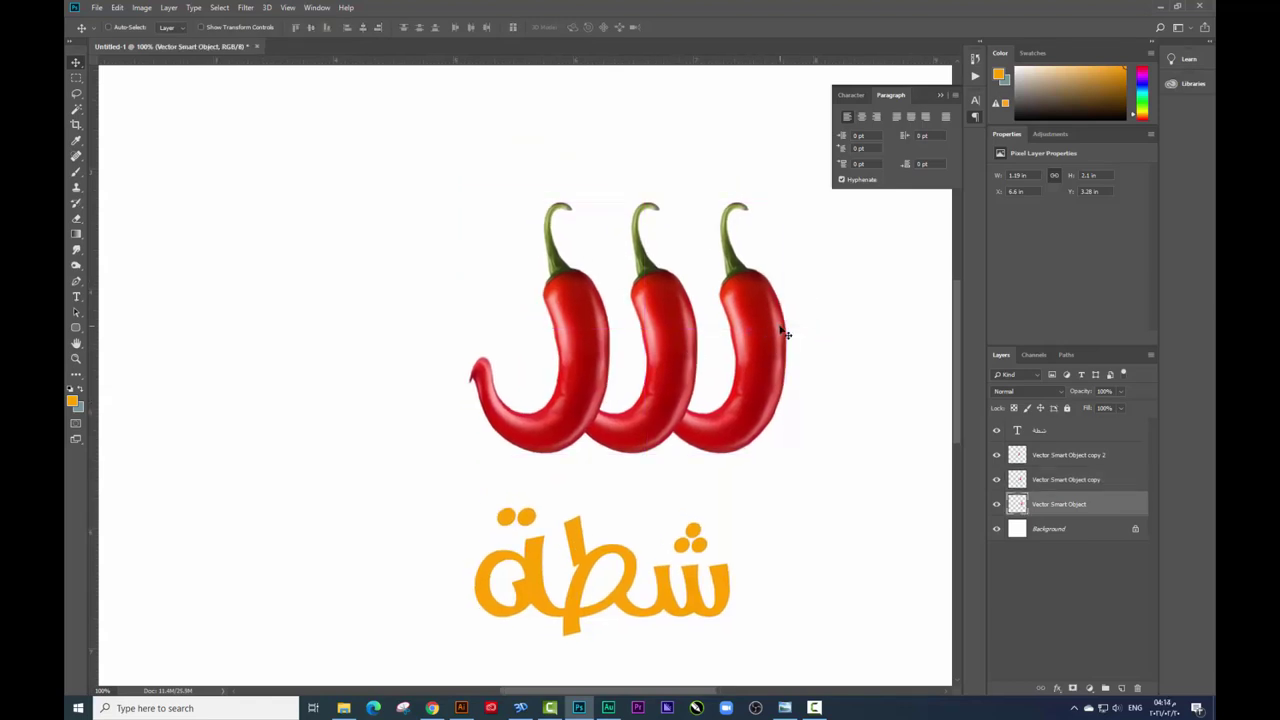
pyautogui.moveTo(785, 335); pyautogui.dragTo(737, 284)
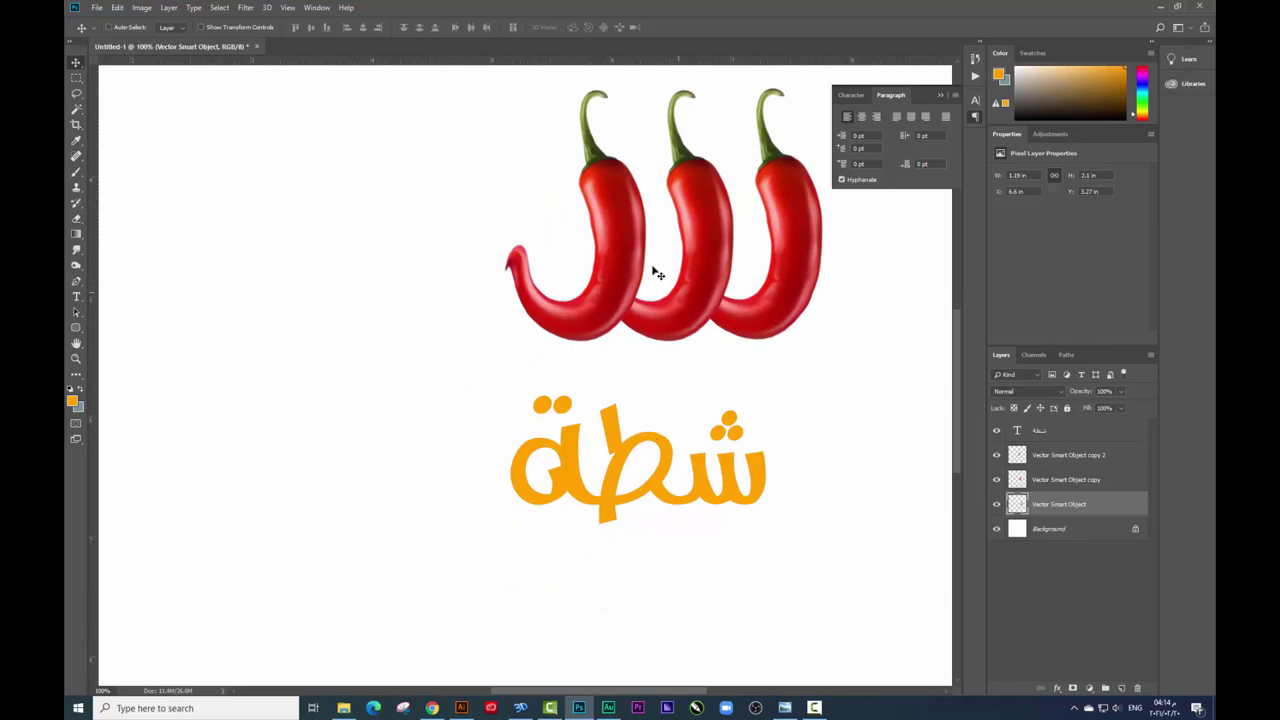
# - Add a third chilli copy at the far left, rotated about -92° to lie horizontally
pyautogui.click(624, 220)
pyautogui.moveTo(657, 257); pyautogui.dragTo(495, 255)
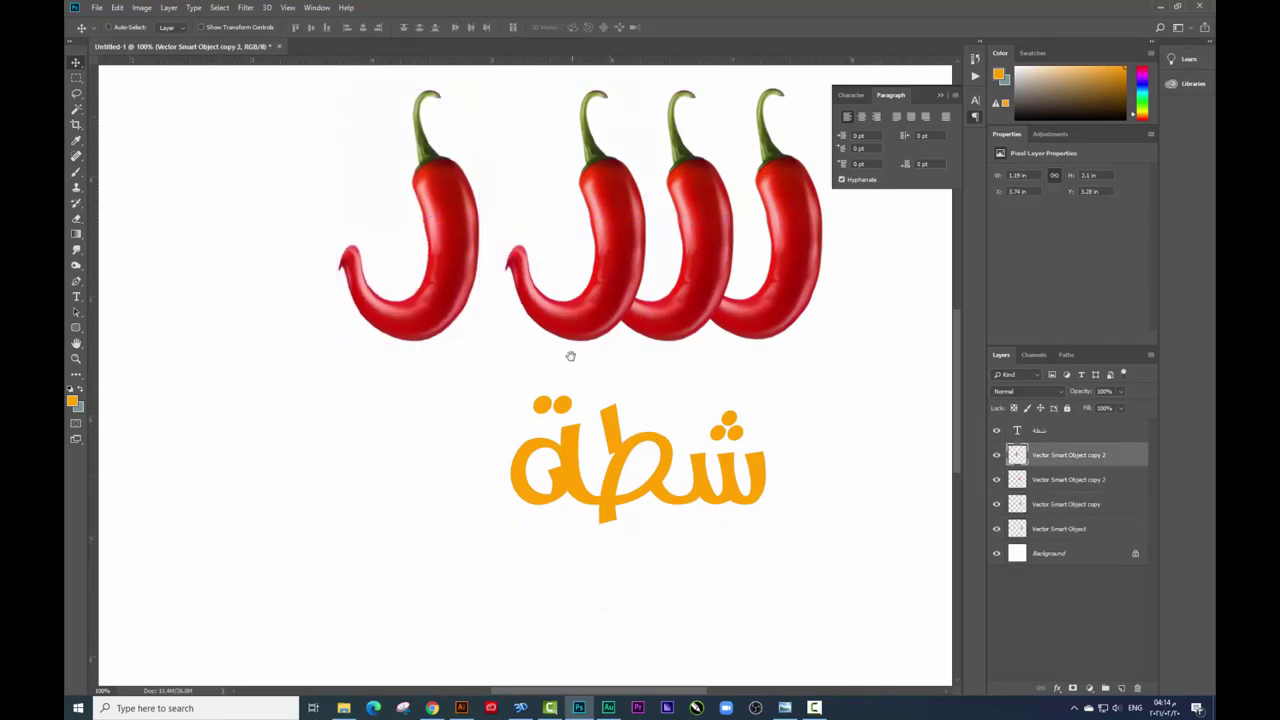
pyautogui.hotkey('ctrl', 't')
pyautogui.moveTo(491, 434)
pyautogui.mouseDown()
pyautogui.moveTo(600, 320)
pyautogui.moveTo(614, 106)
pyautogui.mouseUp()
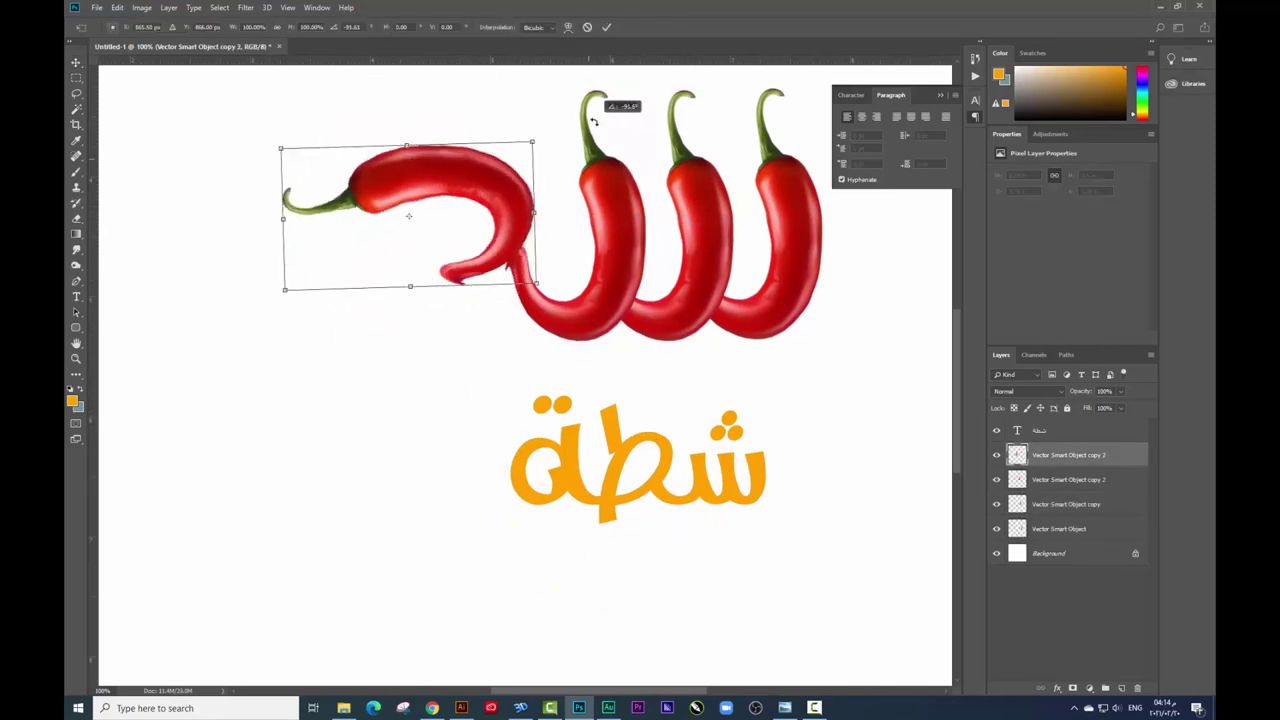
pyautogui.press('Return')
pyautogui.moveTo(495, 236)
pyautogui.mouseDown()
pyautogui.moveTo(519, 259)
pyautogui.moveTo(518, 247)
pyautogui.mouseUp()
# - Stretch the horizontal chilli and warp it into a sweeping curved stroke
pyautogui.hotkey('ctrl', 't')
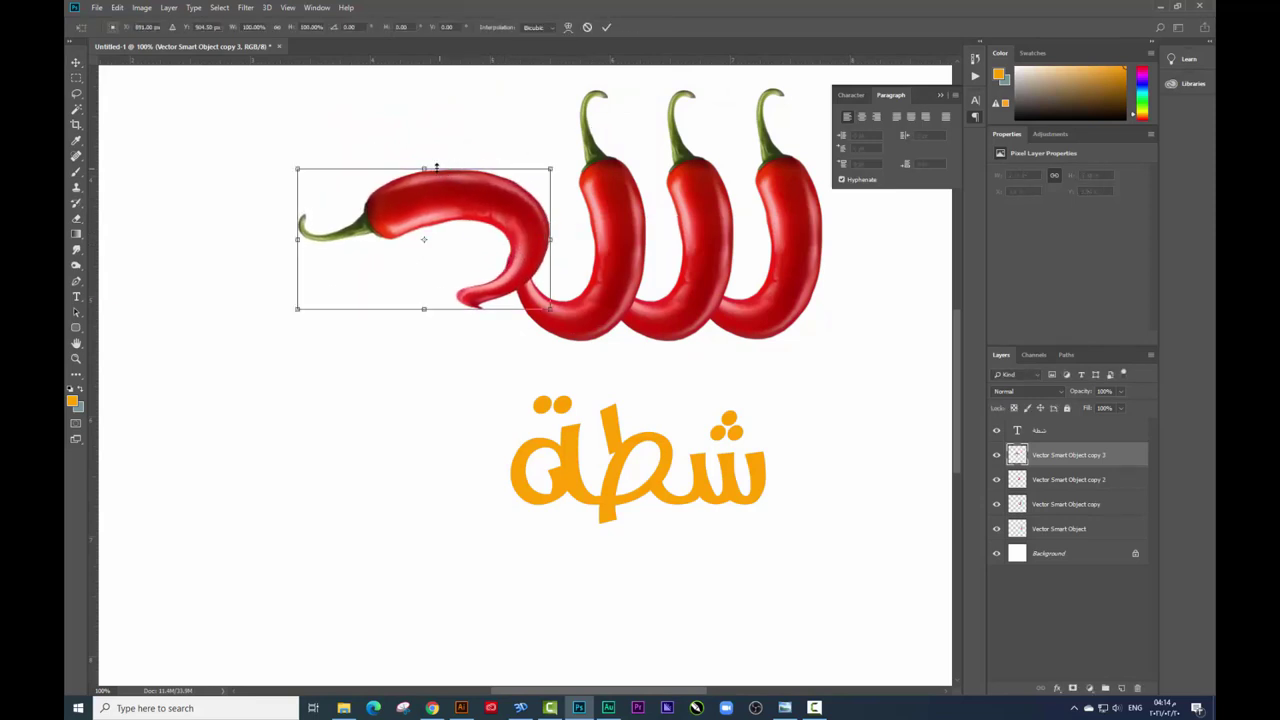
pyautogui.moveTo(436, 167); pyautogui.dragTo(425, 154)
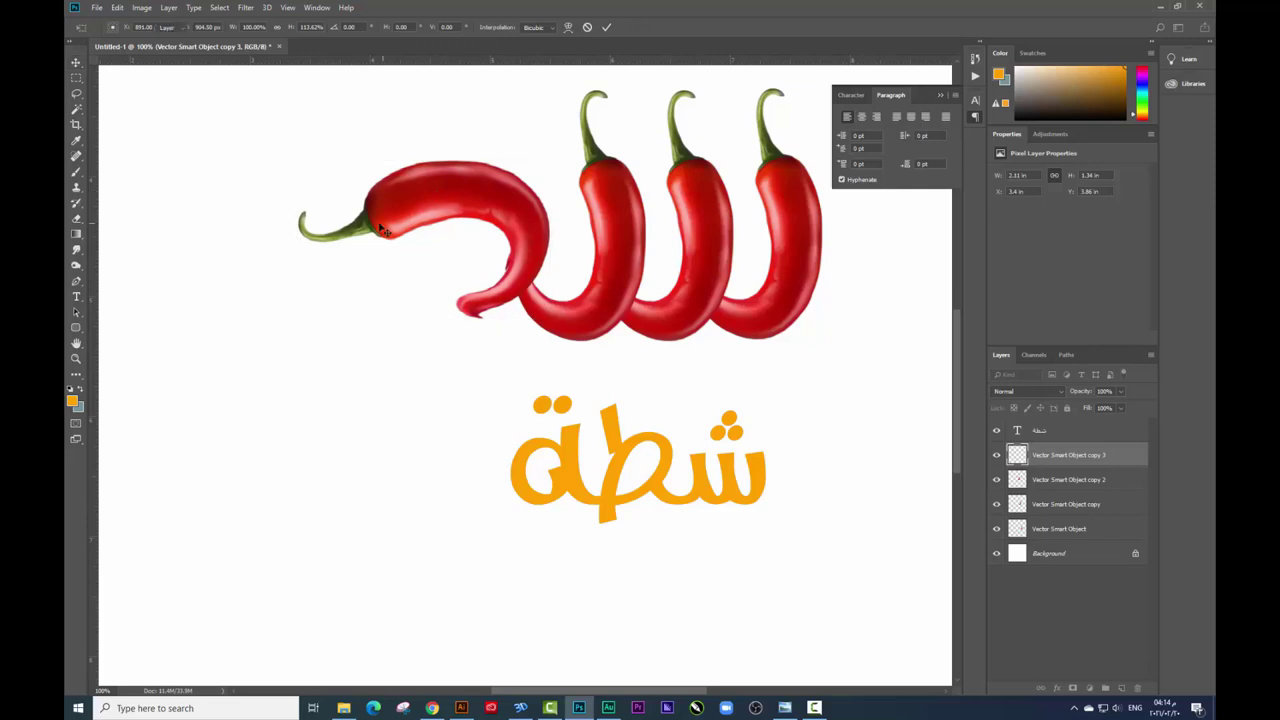
pyautogui.rightClick(378, 224)
pyautogui.click(430, 299)
pyautogui.moveTo(297, 265); pyautogui.dragTo(246, 342)
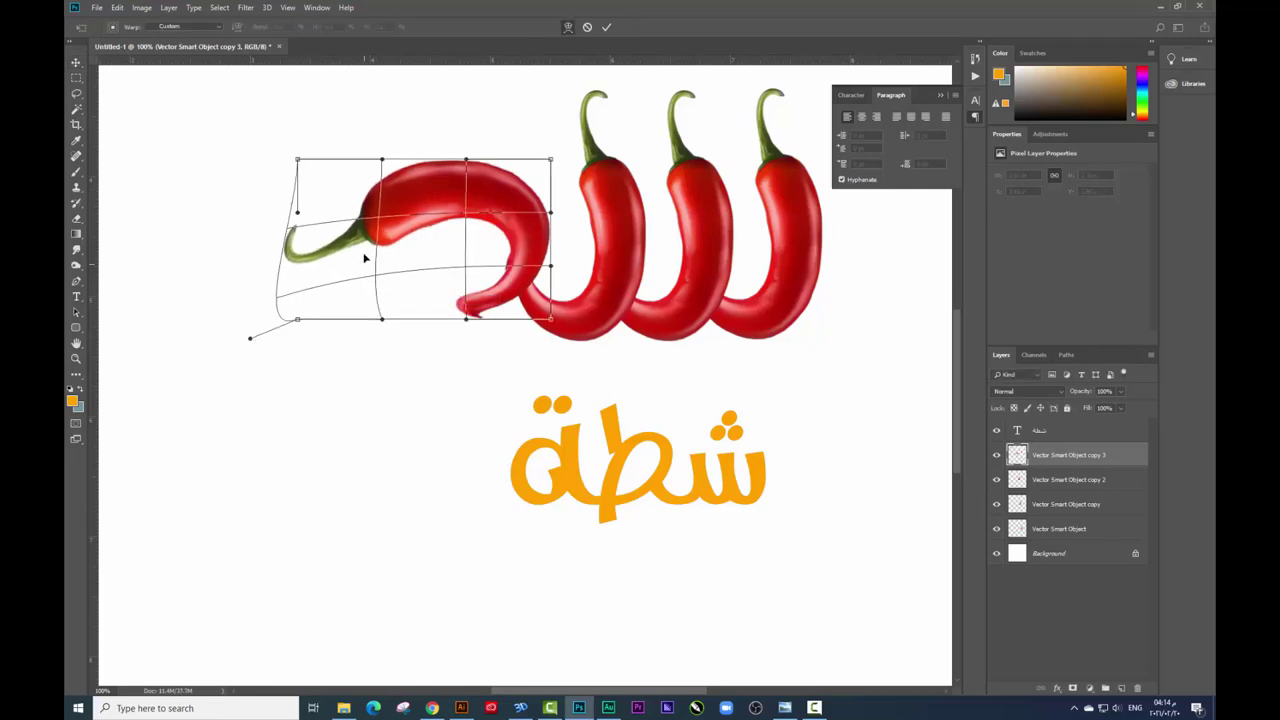
pyautogui.moveTo(344, 257)
pyautogui.mouseDown()
pyautogui.moveTo(435, 239)
pyautogui.moveTo(410, 228)
pyautogui.mouseUp()
pyautogui.moveTo(470, 148); pyautogui.dragTo(473, 145)
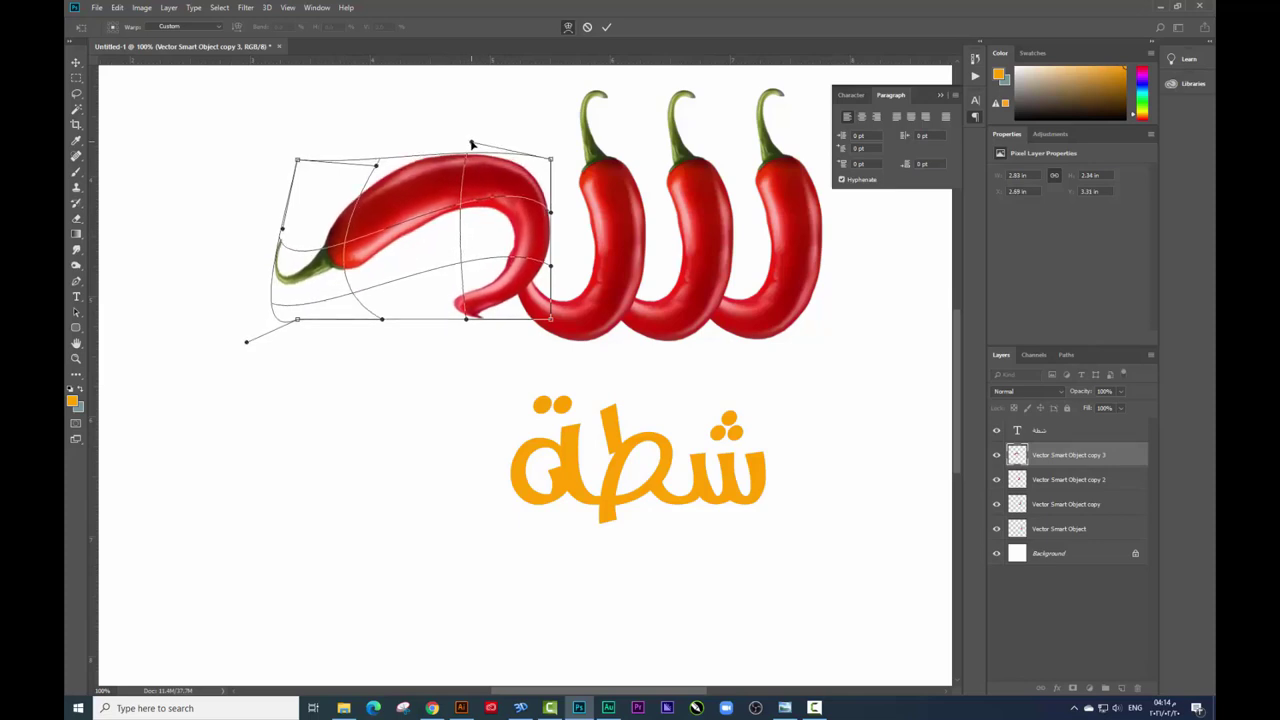
pyautogui.moveTo(467, 318); pyautogui.dragTo(377, 290)
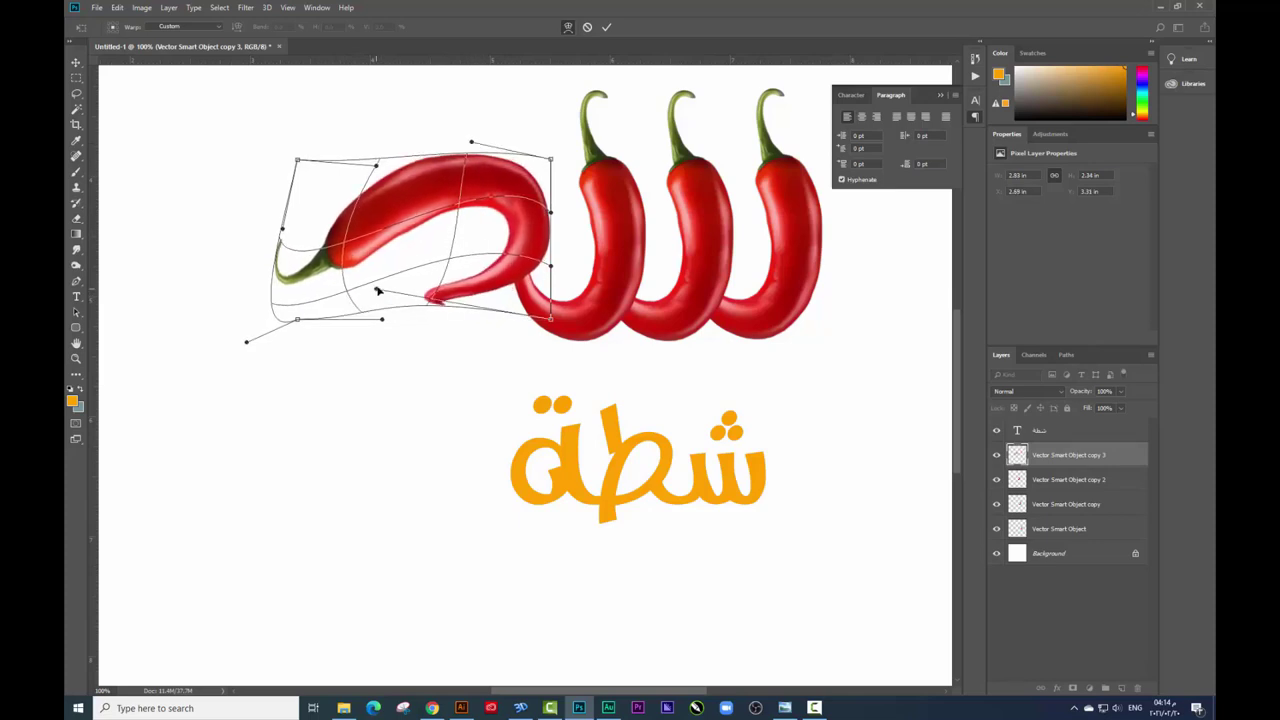
pyautogui.moveTo(557, 320); pyautogui.dragTo(558, 345)
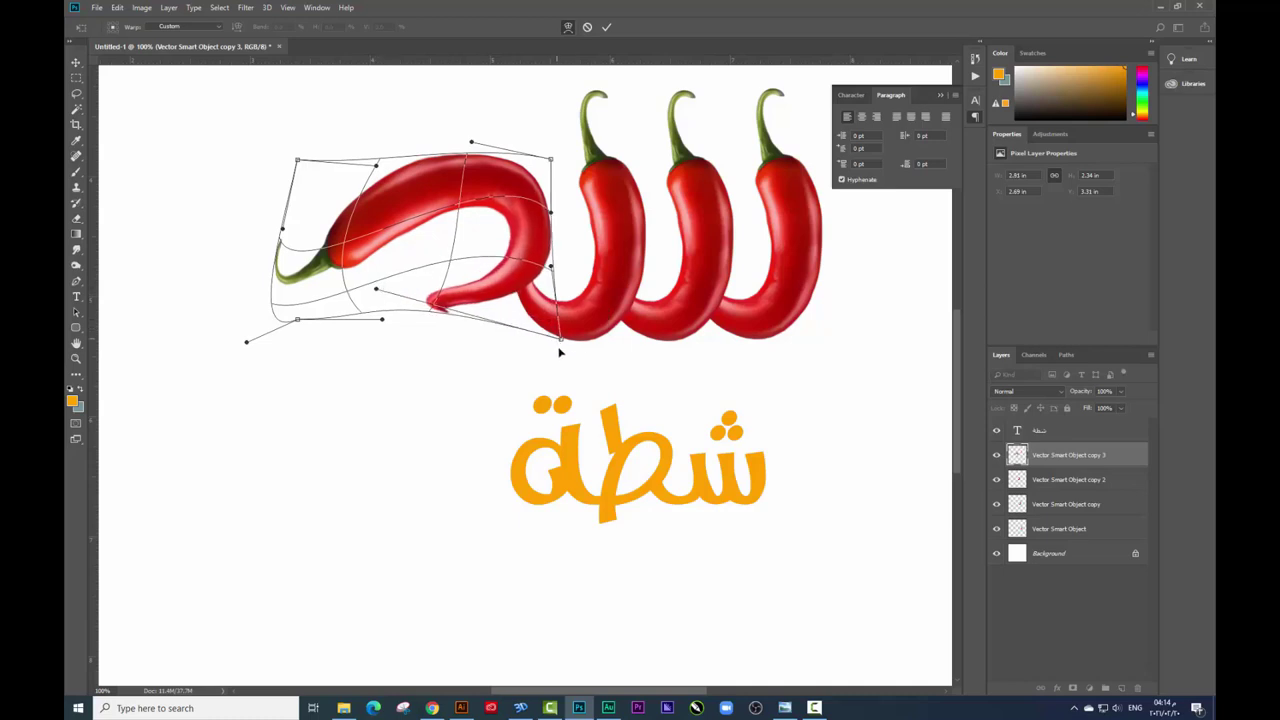
pyautogui.moveTo(548, 267)
pyautogui.mouseDown()
pyautogui.moveTo(557, 213)
pyautogui.moveTo(610, 228)
pyautogui.moveTo(552, 354)
pyautogui.mouseUp()
pyautogui.press('Return')
# - Flip a chilli copy upside down and move it up to close the loop
pyautogui.hotkey('ctrl', 't')
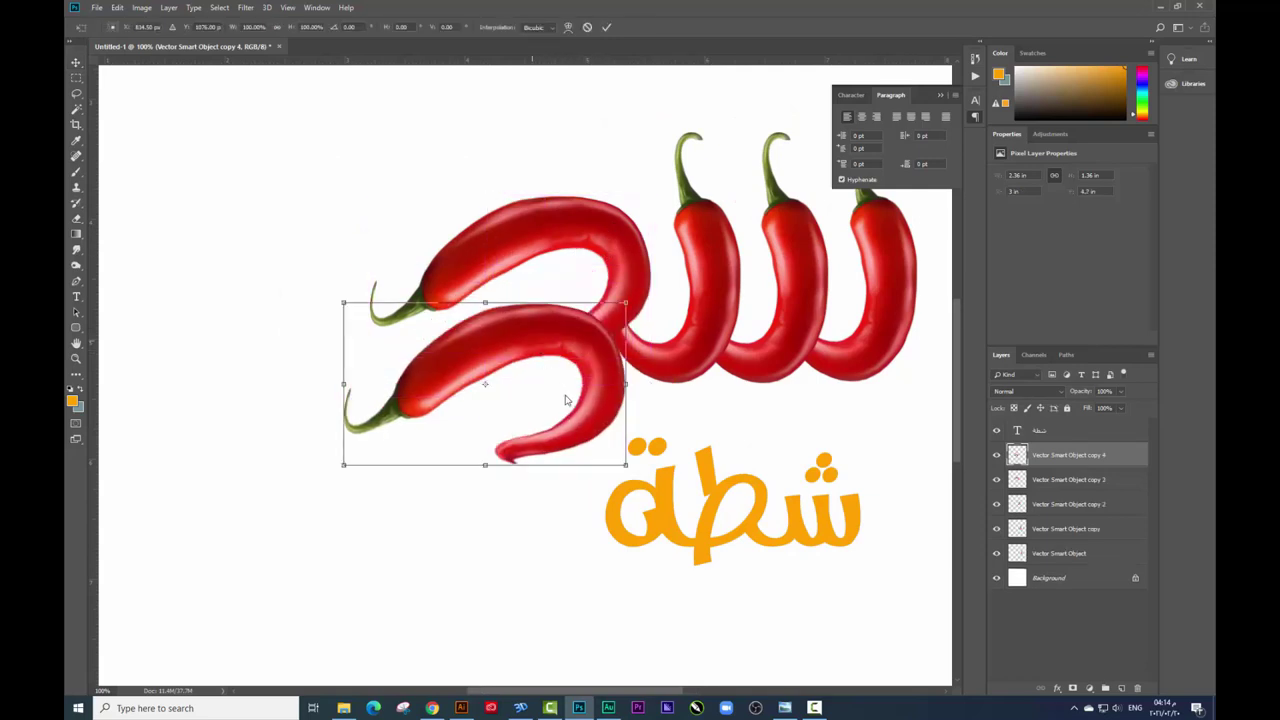
pyautogui.rightClick(535, 388)
pyautogui.click(579, 492)
pyautogui.moveTo(580, 423); pyautogui.dragTo(653, 333)
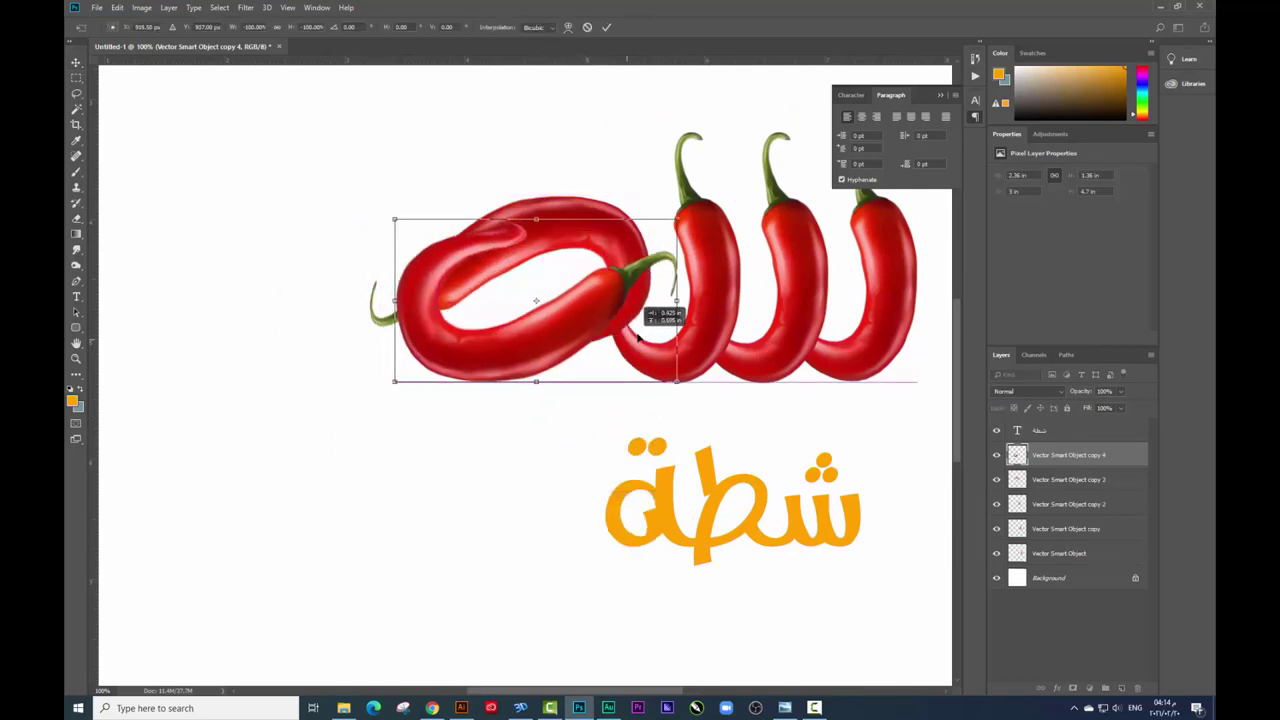
pyautogui.press('Return')
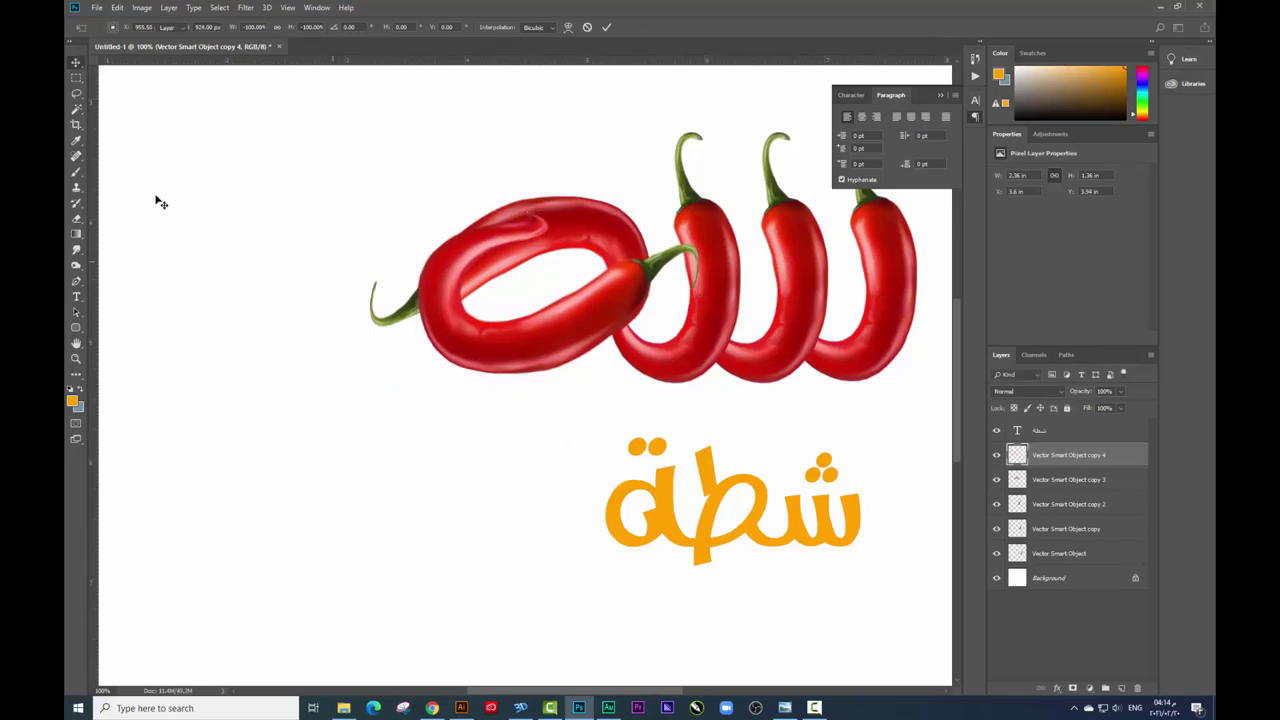
# - Erase the stray stem tip at the loop's junction with a smaller eraser
pyautogui.click(76, 218)
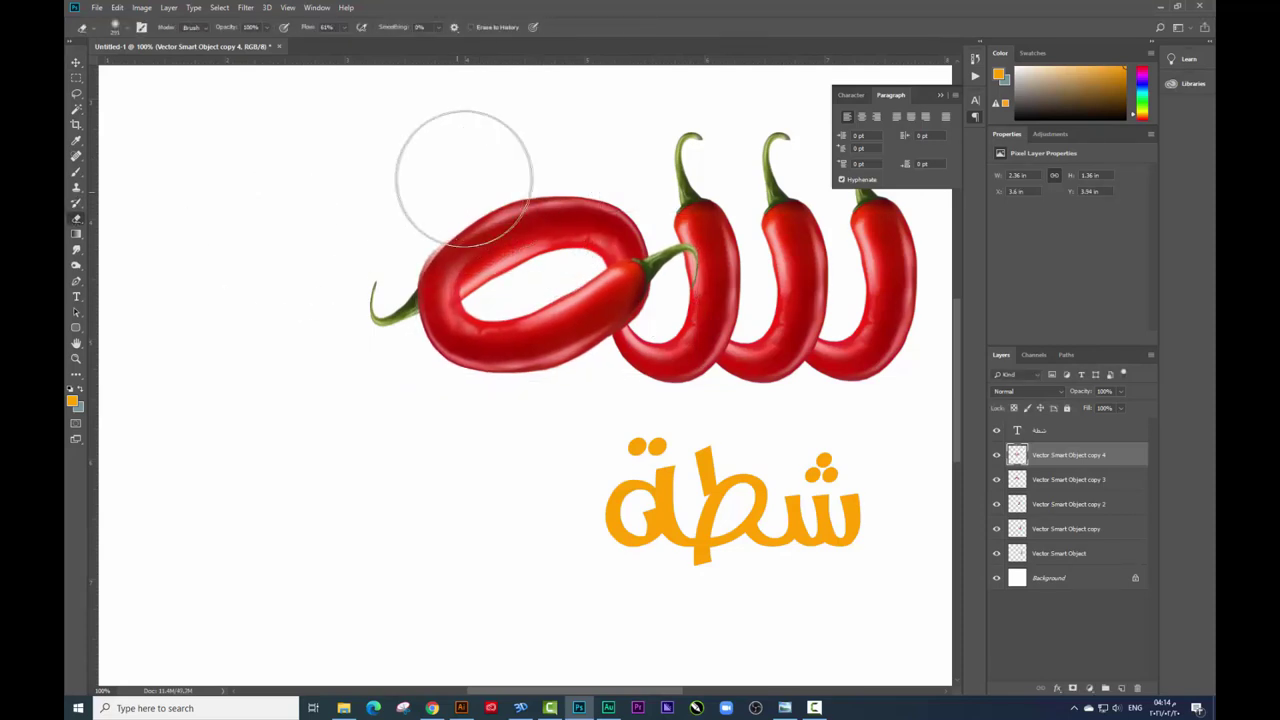
pyautogui.rightClick(619, 240)
pyautogui.press('Return')
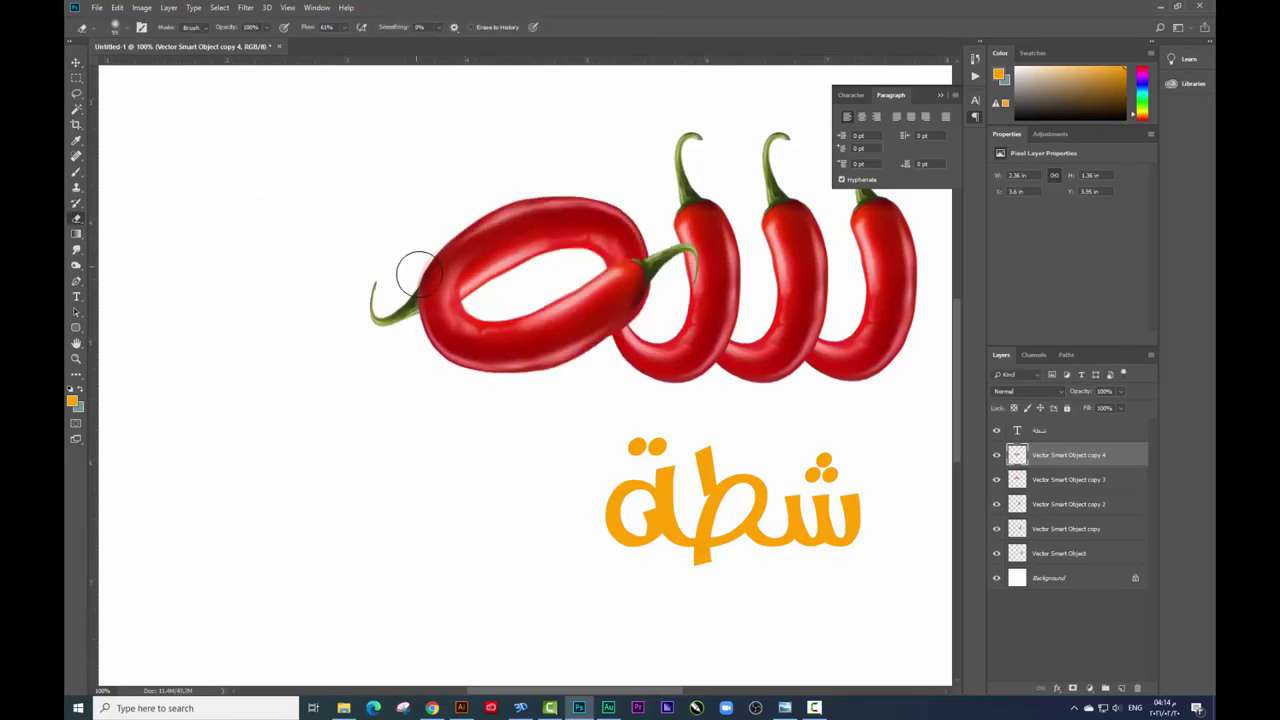
pyautogui.moveTo(680, 252); pyautogui.dragTo(626, 277)
# - Warp the looped chilli to reshape its inner hole and lift its bottom curve
pyautogui.hotkey('ctrl', 't')
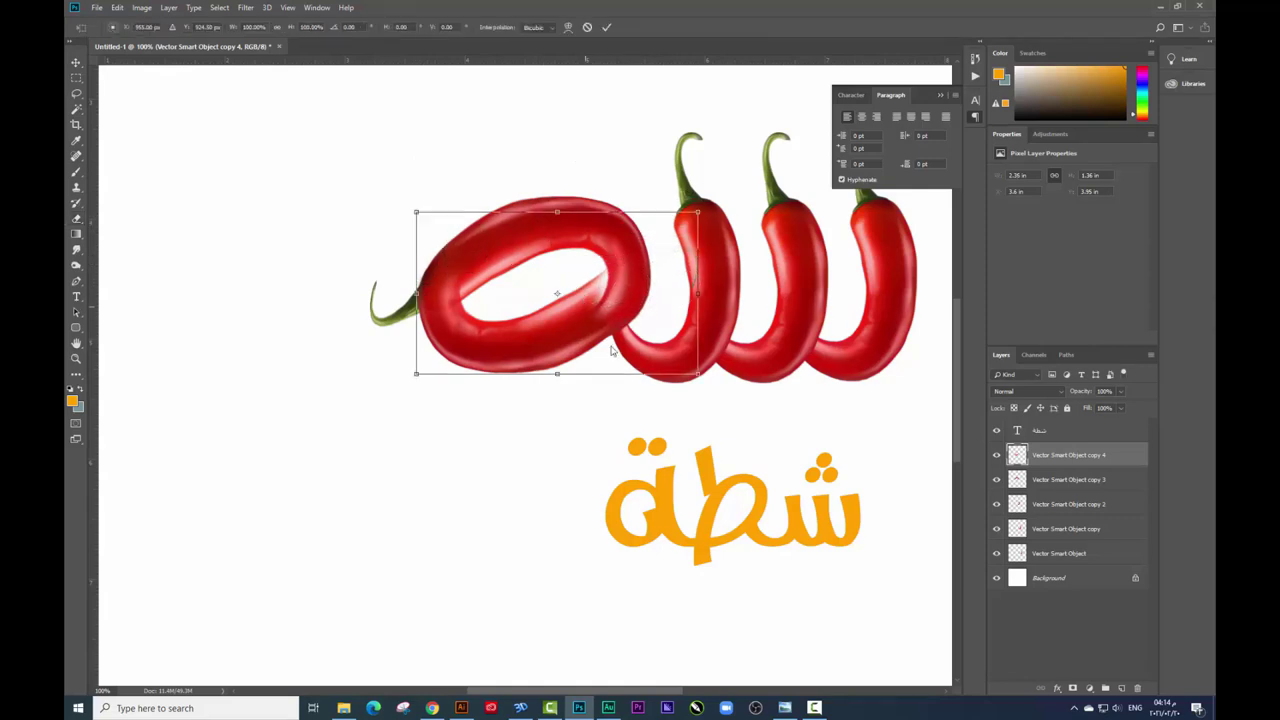
pyautogui.rightClick(578, 318)
pyautogui.click(600, 398)
pyautogui.moveTo(587, 269); pyautogui.dragTo(588, 320)
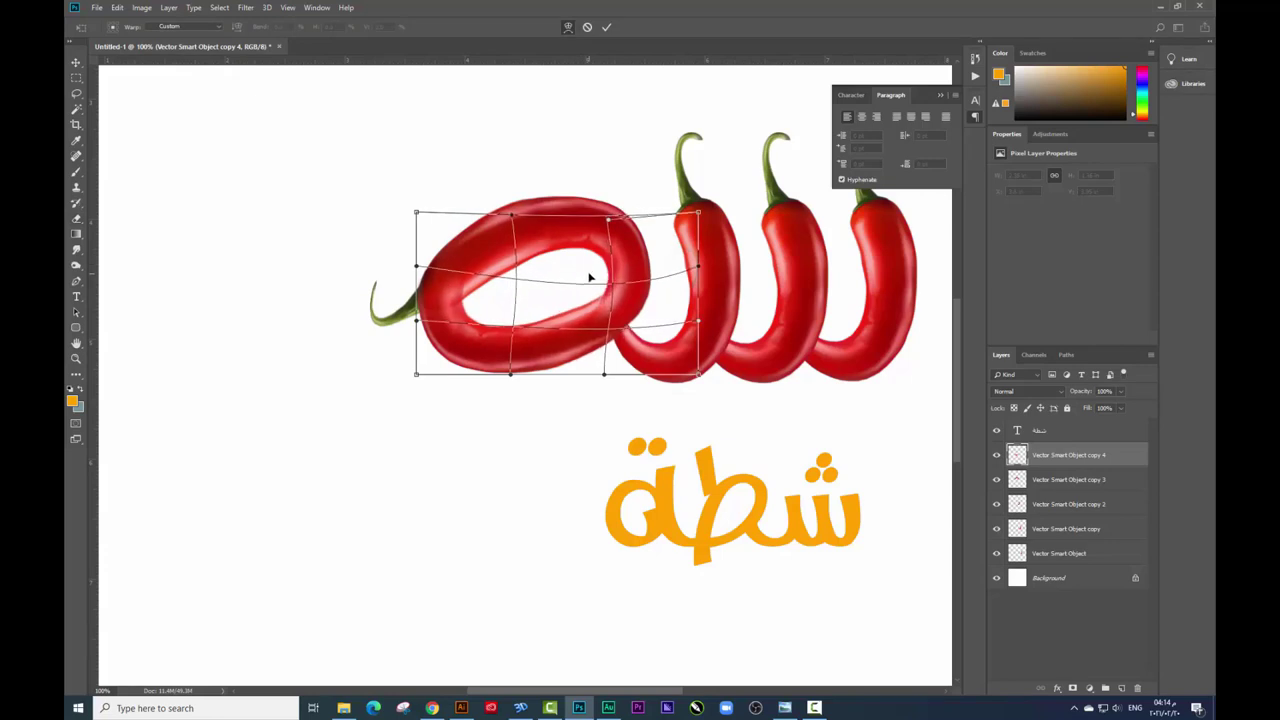
pyautogui.moveTo(614, 370); pyautogui.dragTo(626, 318)
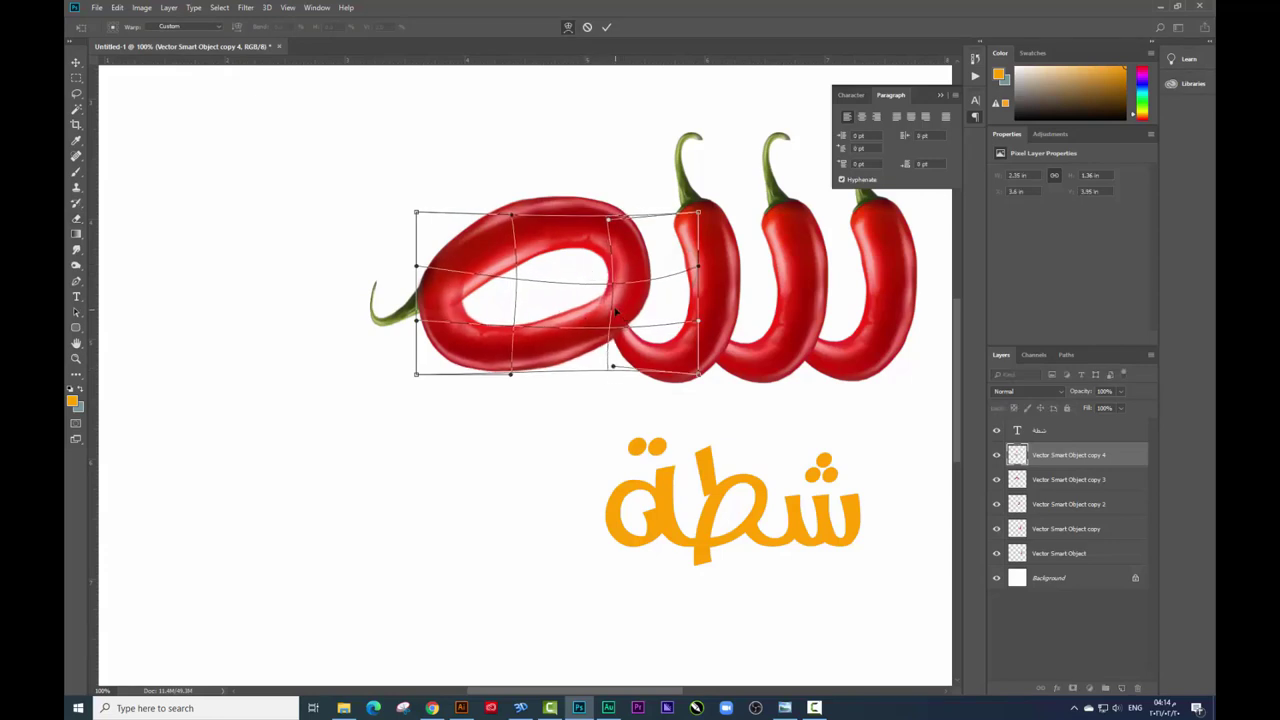
pyautogui.press('Return')
# - Select both curved chillies and nudge them slightly down and to the right
pyautogui.press('e')
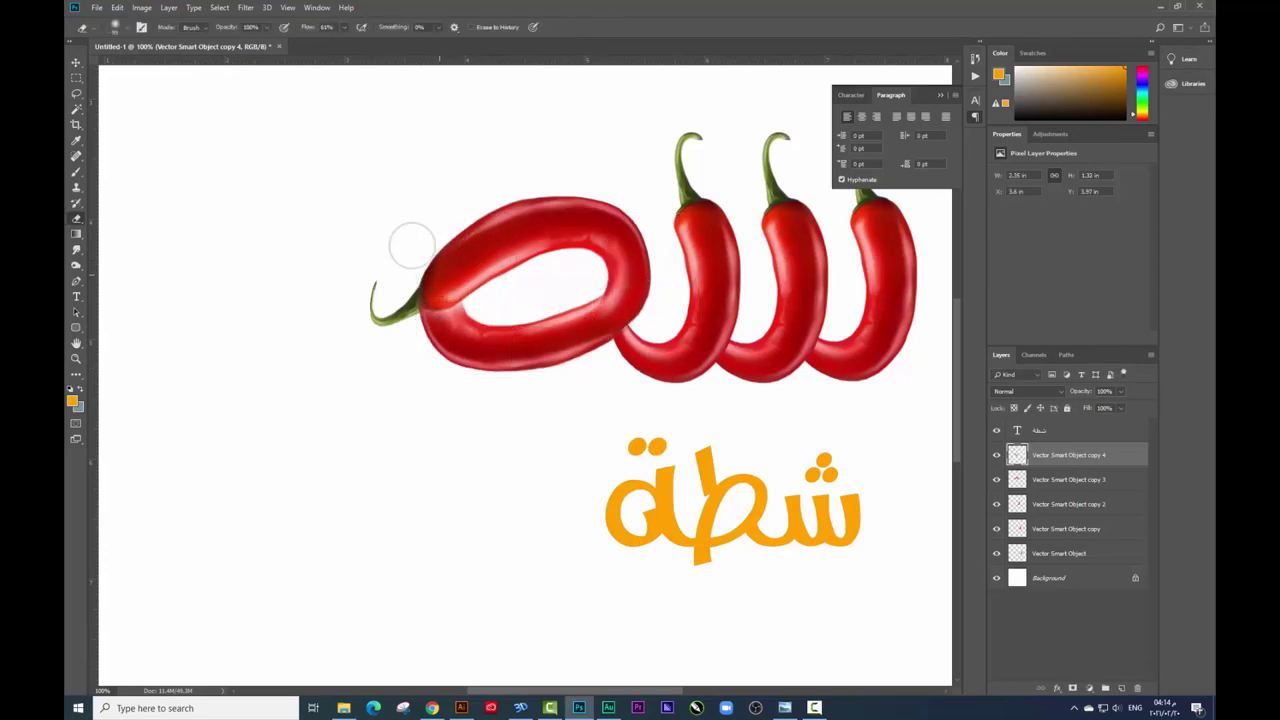
pyautogui.press('v')
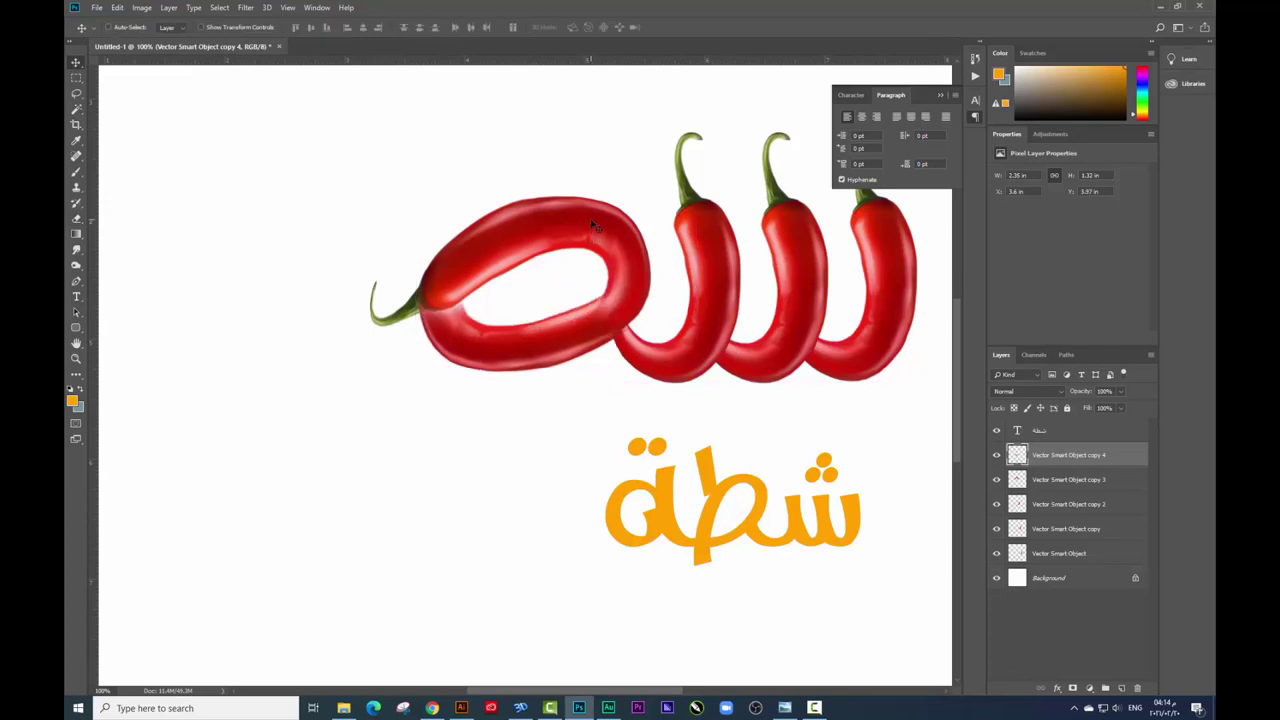
pyautogui.keyDown('shift'); pyautogui.click(608, 242); pyautogui.keyUp('shift')
pyautogui.moveTo(608, 242); pyautogui.dragTo(605, 245)
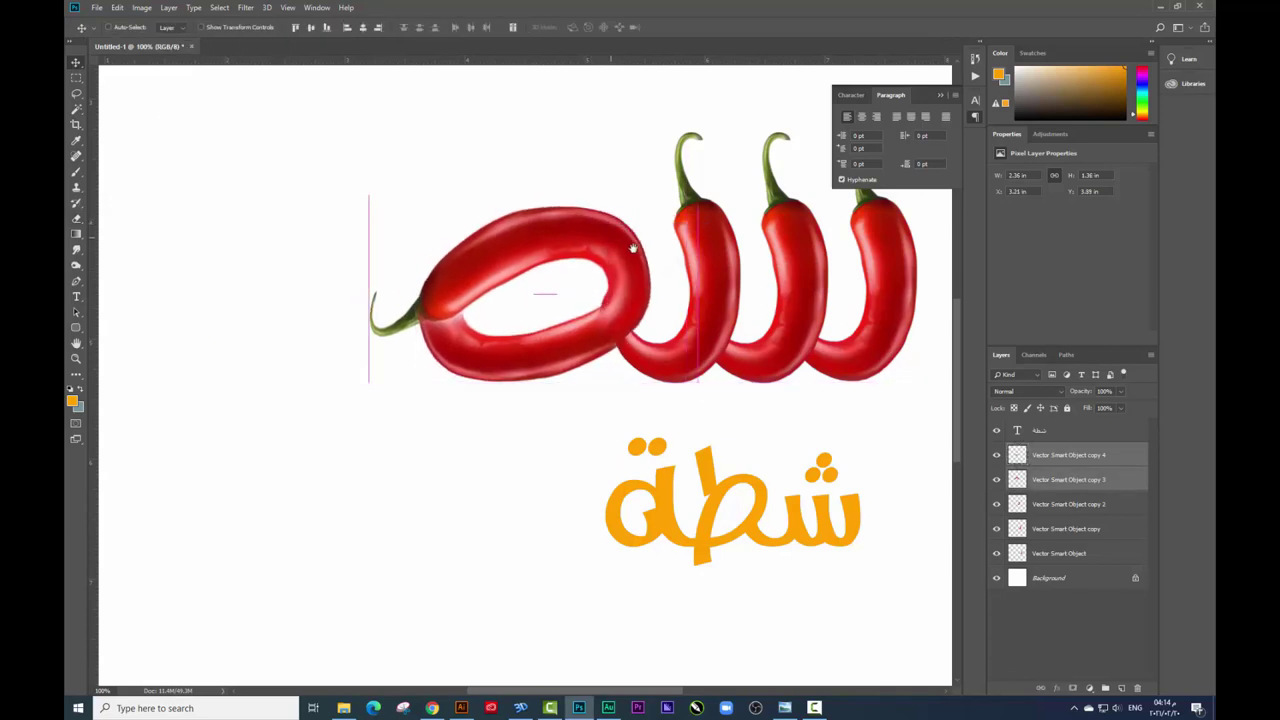
pyautogui.moveTo(634, 251); pyautogui.dragTo(508, 263)
pyautogui.moveTo(506, 308); pyautogui.dragTo(514, 350)
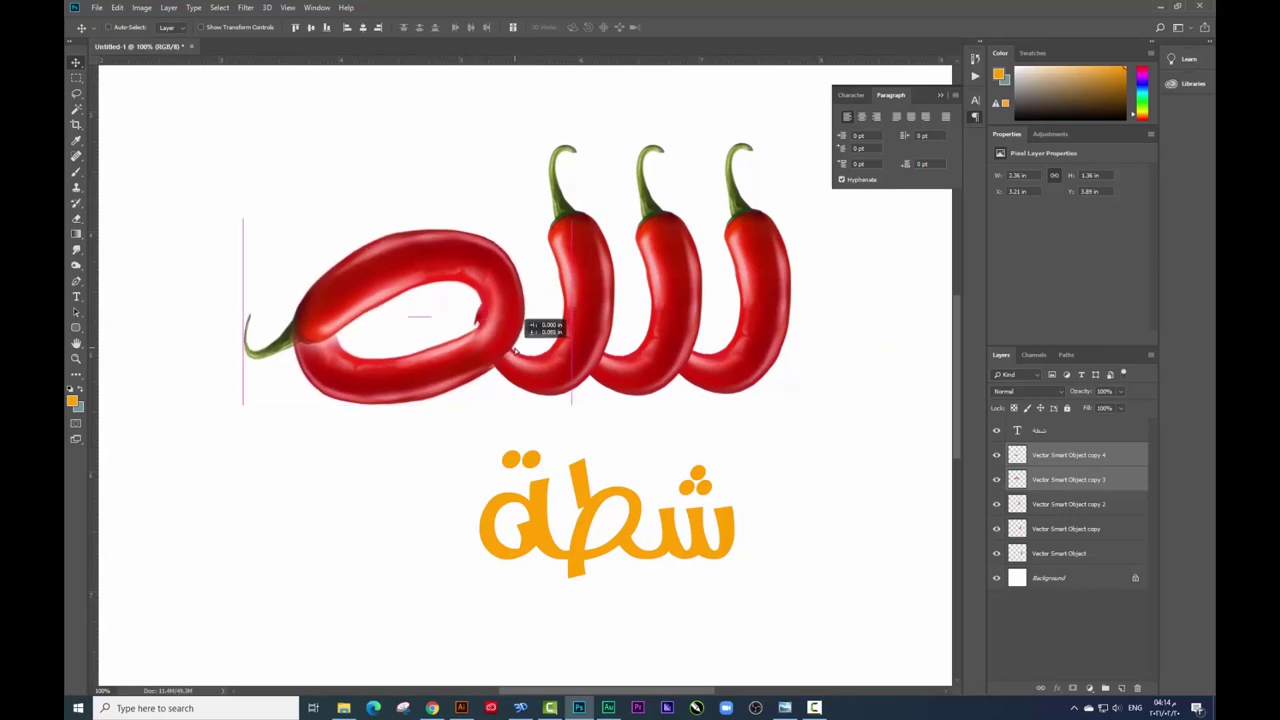
pyautogui.click(640, 278)
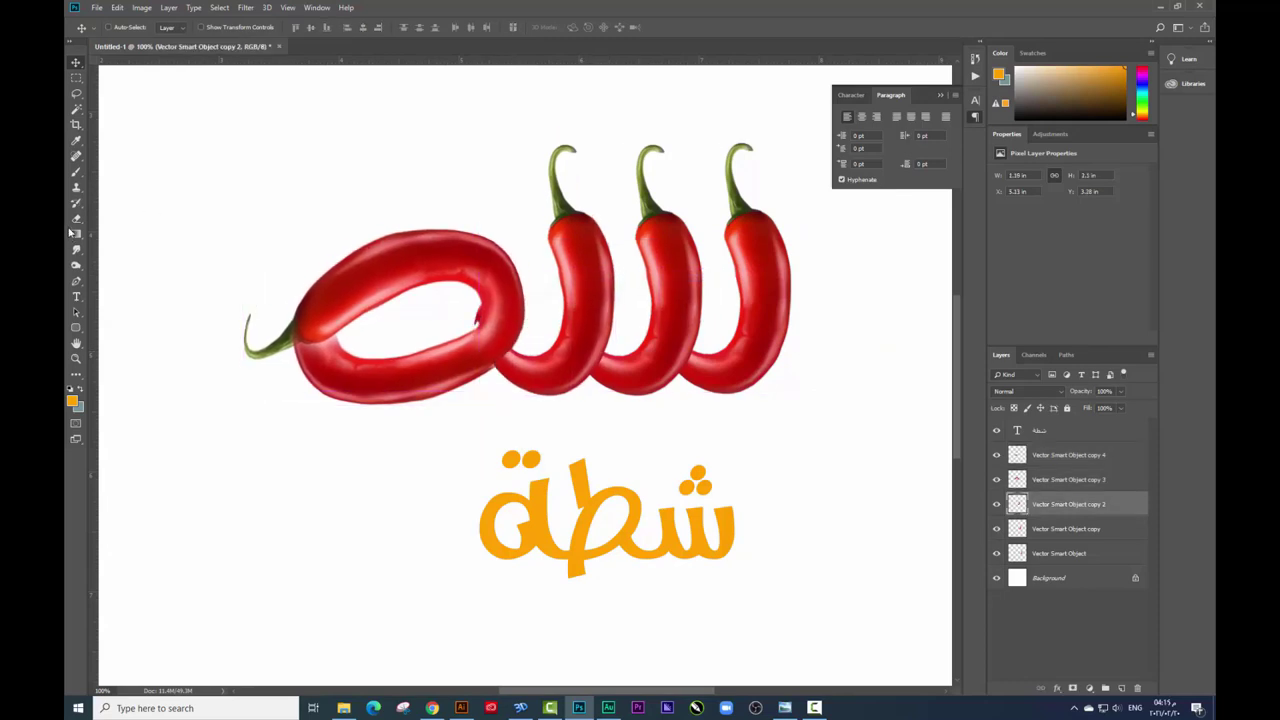
pyautogui.press('e')
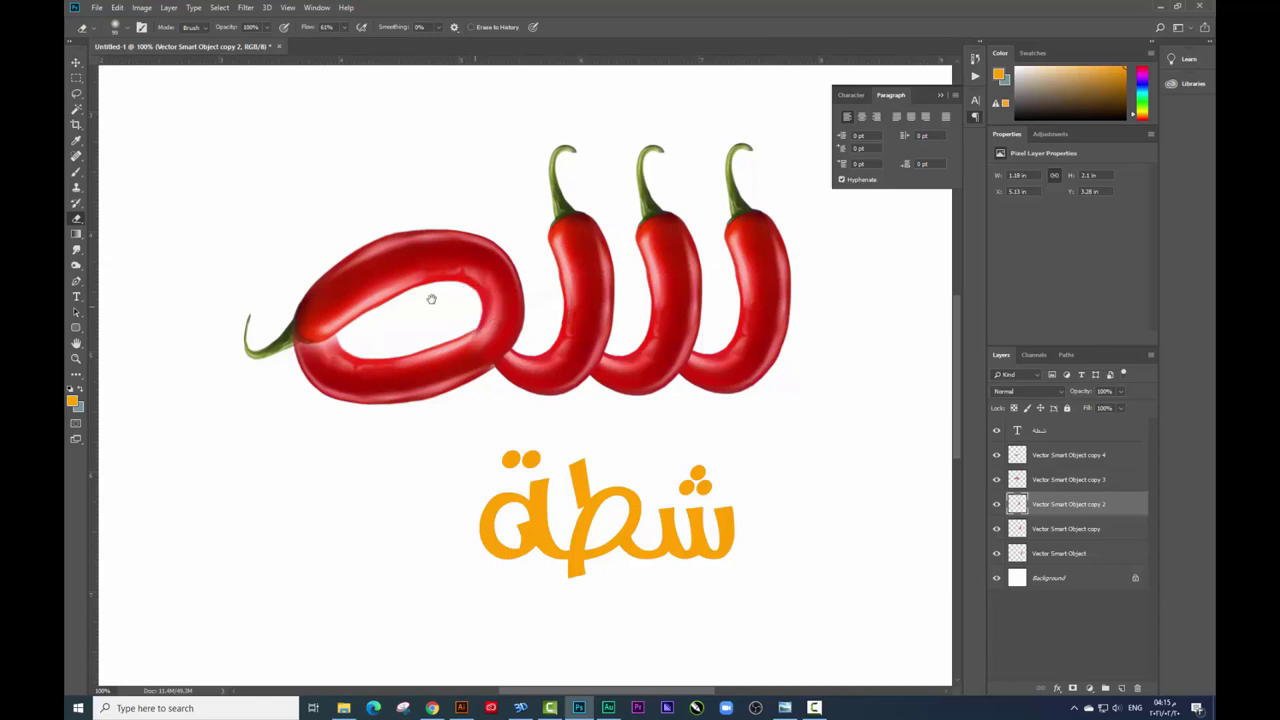
pyautogui.moveTo(431, 299); pyautogui.dragTo(495, 303)
# - Warp the big looped chilli's lower-left curve up and inward
pyautogui.keyDown('ctrl'); pyautogui.rightClick(452, 412); pyautogui.keyUp('ctrl')
pyautogui.click(470, 402)
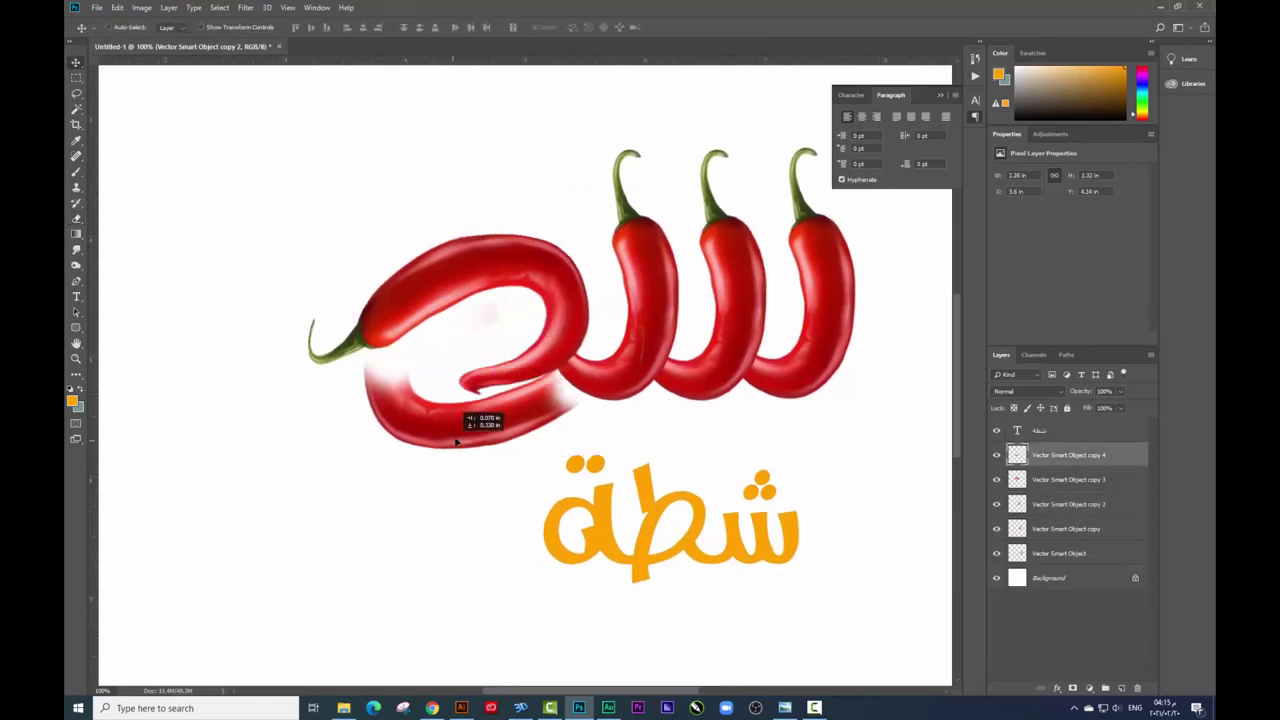
pyautogui.hotkey('ctrl', 't')
pyautogui.rightClick(402, 412)
pyautogui.click(440, 486)
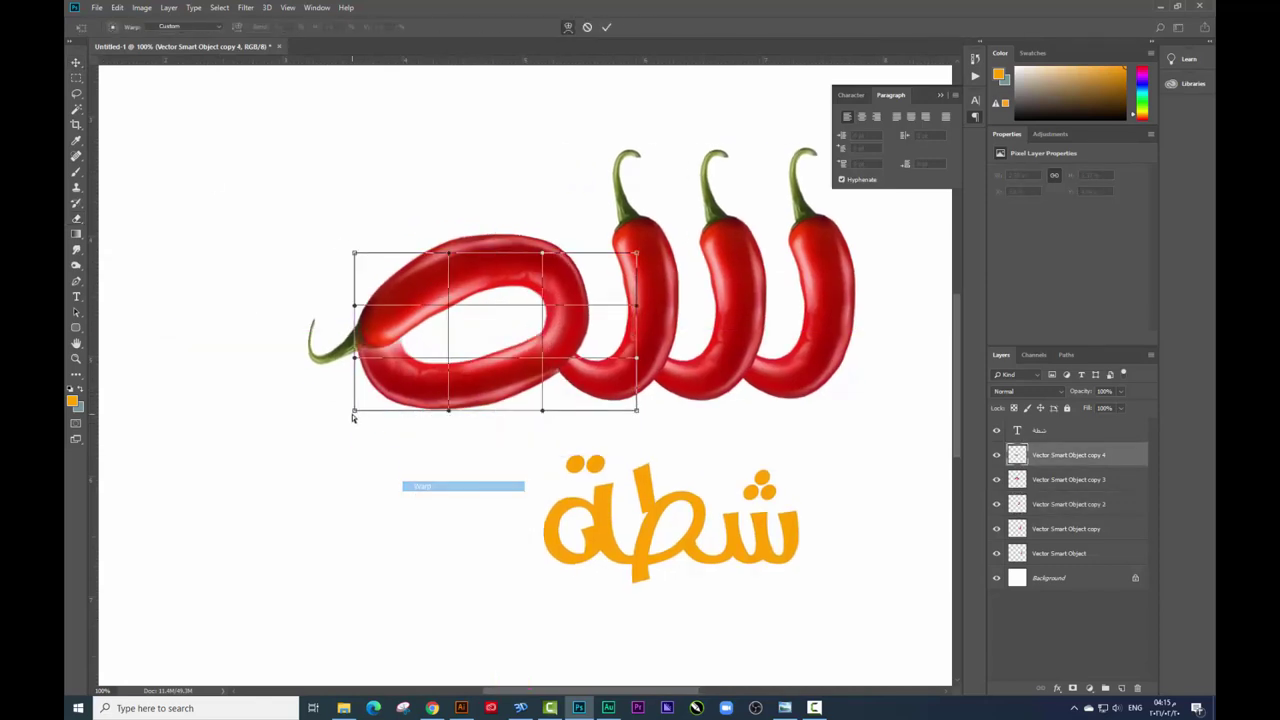
pyautogui.moveTo(355, 409); pyautogui.dragTo(384, 401)
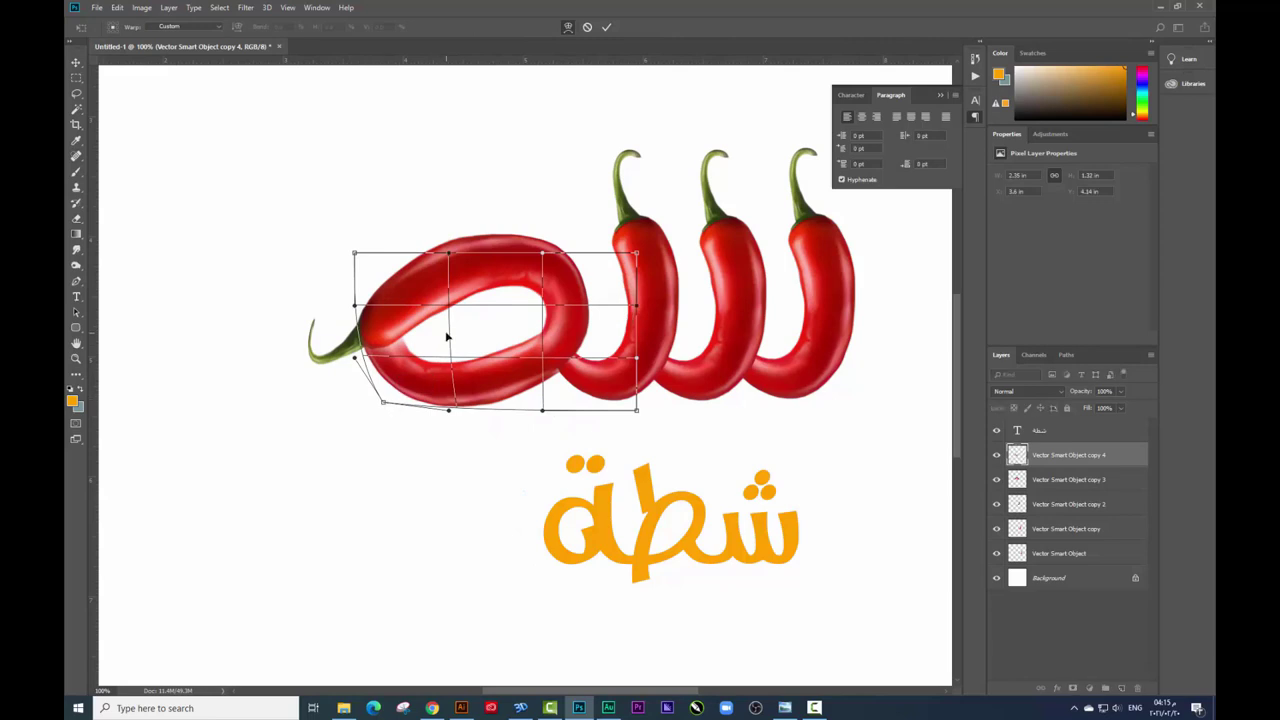
pyautogui.press('Return')
pyautogui.moveTo(447, 337); pyautogui.dragTo(485, 318)
pyautogui.click(706, 297)
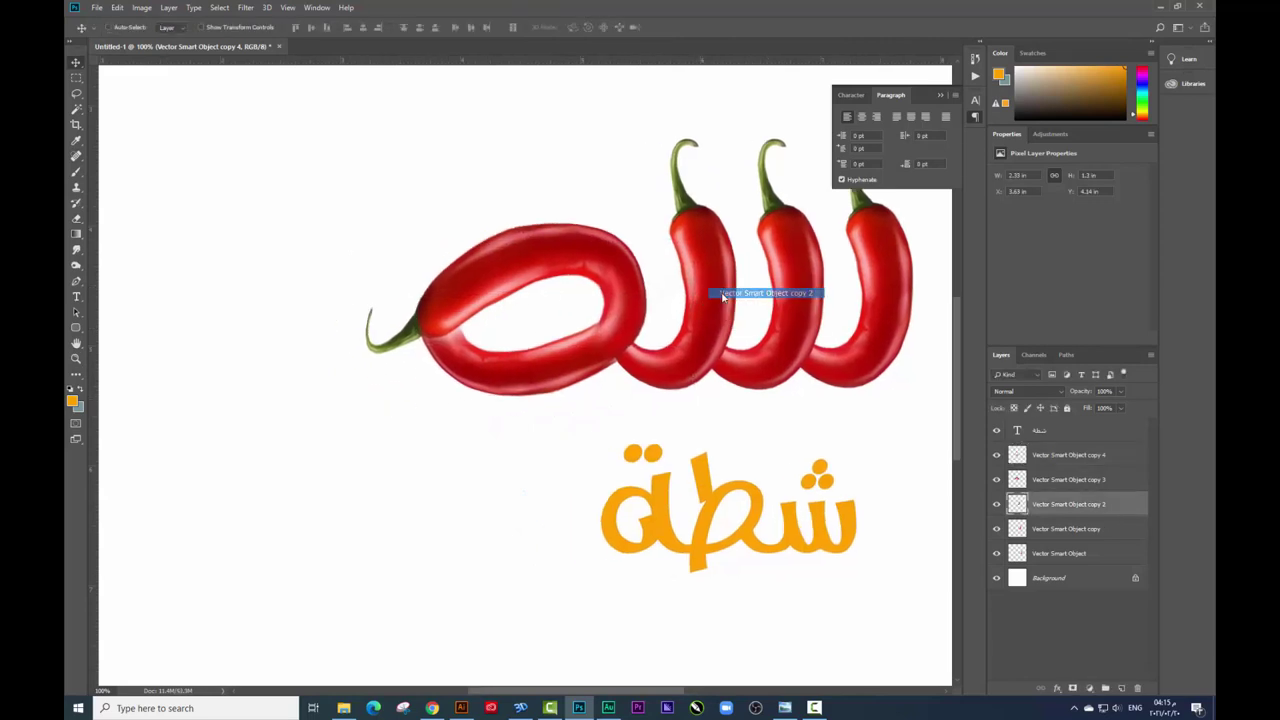
pyautogui.moveTo(706, 297); pyautogui.dragTo(646, 292)
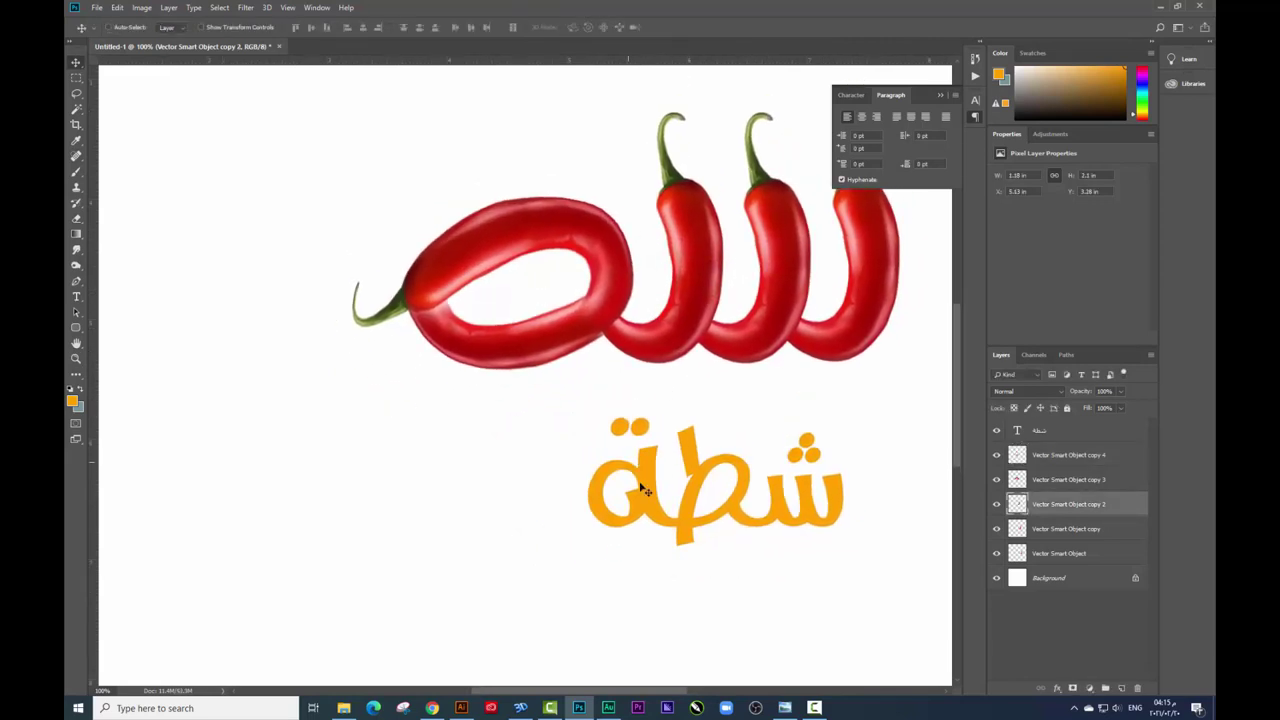
# - Duplicate a pepper, then rotate the copy 180° and flip it vertically
pyautogui.moveTo(700, 280); pyautogui.dragTo(315, 240)
pyautogui.hotkey('ctrl', 't')
pyautogui.rightClick(296, 252)
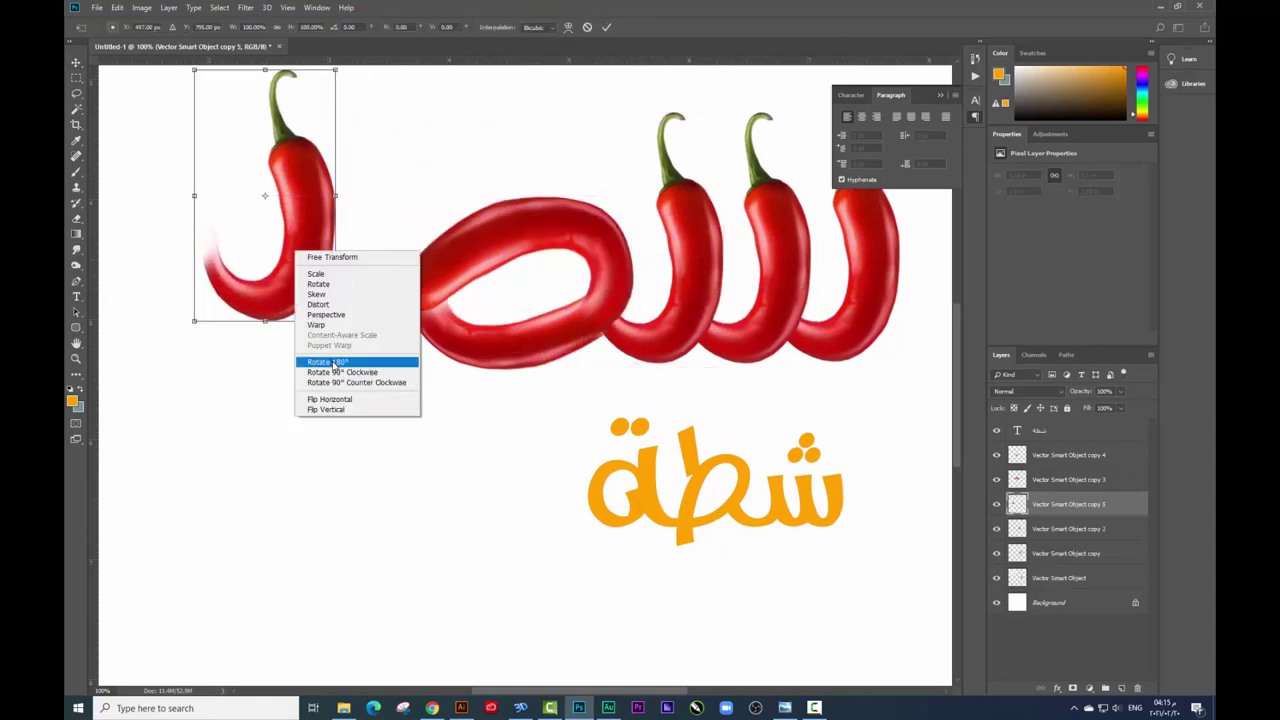
pyautogui.click(328, 361)
pyautogui.rightClick(318, 213)
pyautogui.press('Escape')
pyautogui.rightClick(287, 181)
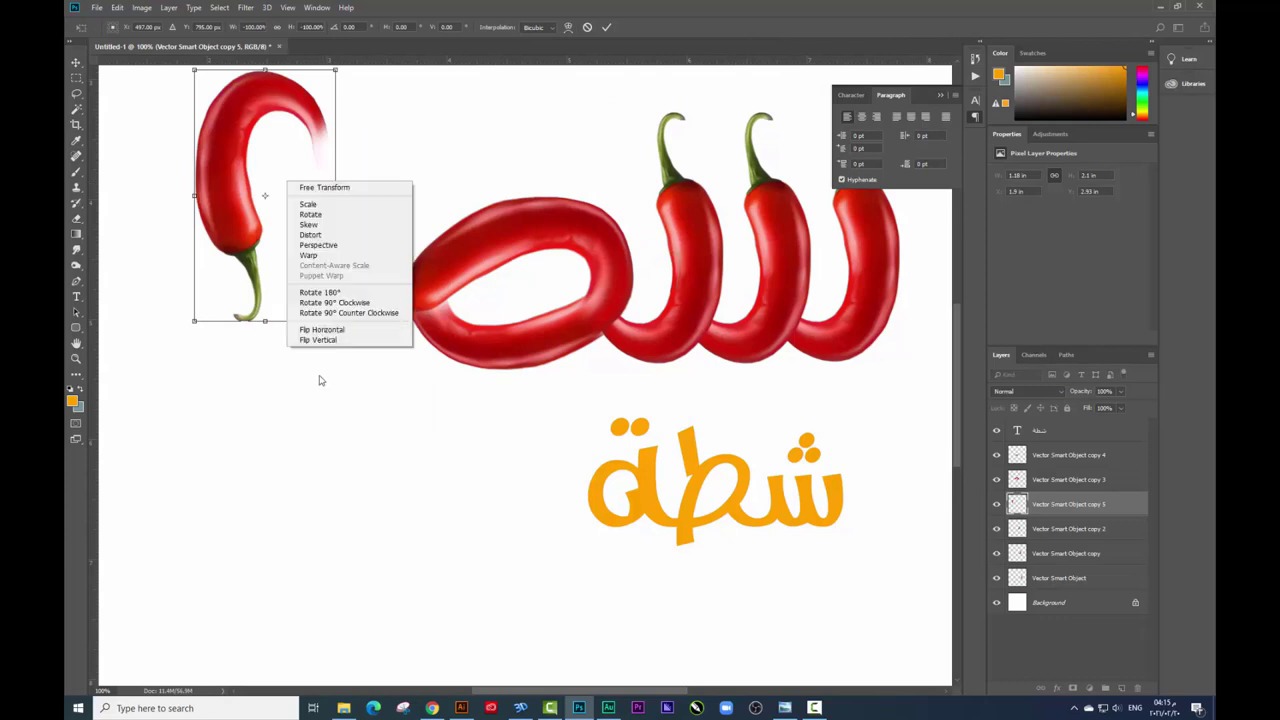
pyautogui.click(318, 340)
pyautogui.press('Return')
# - Place the flipped pepper at the word's left end, enlarged to about 116%
pyautogui.moveTo(297, 220); pyautogui.dragTo(405, 256)
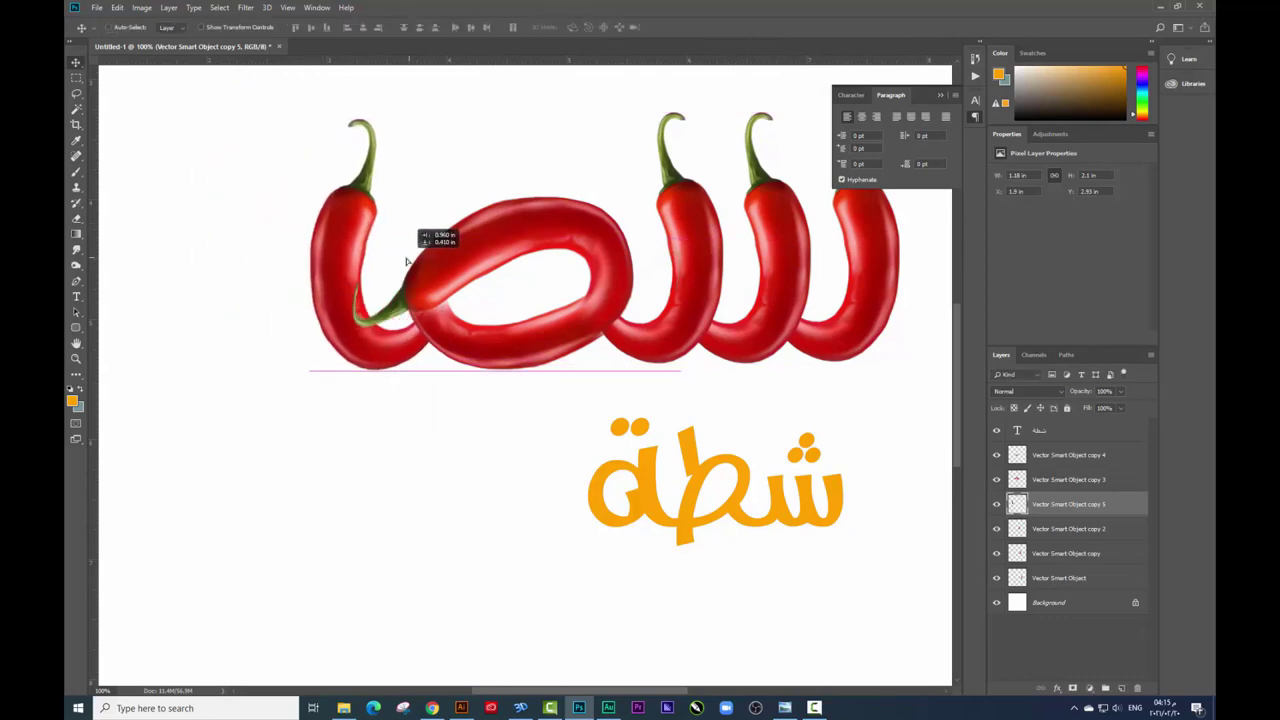
pyautogui.hotkey('ctrl', '-')
pyautogui.hotkey('ctrl', '-')
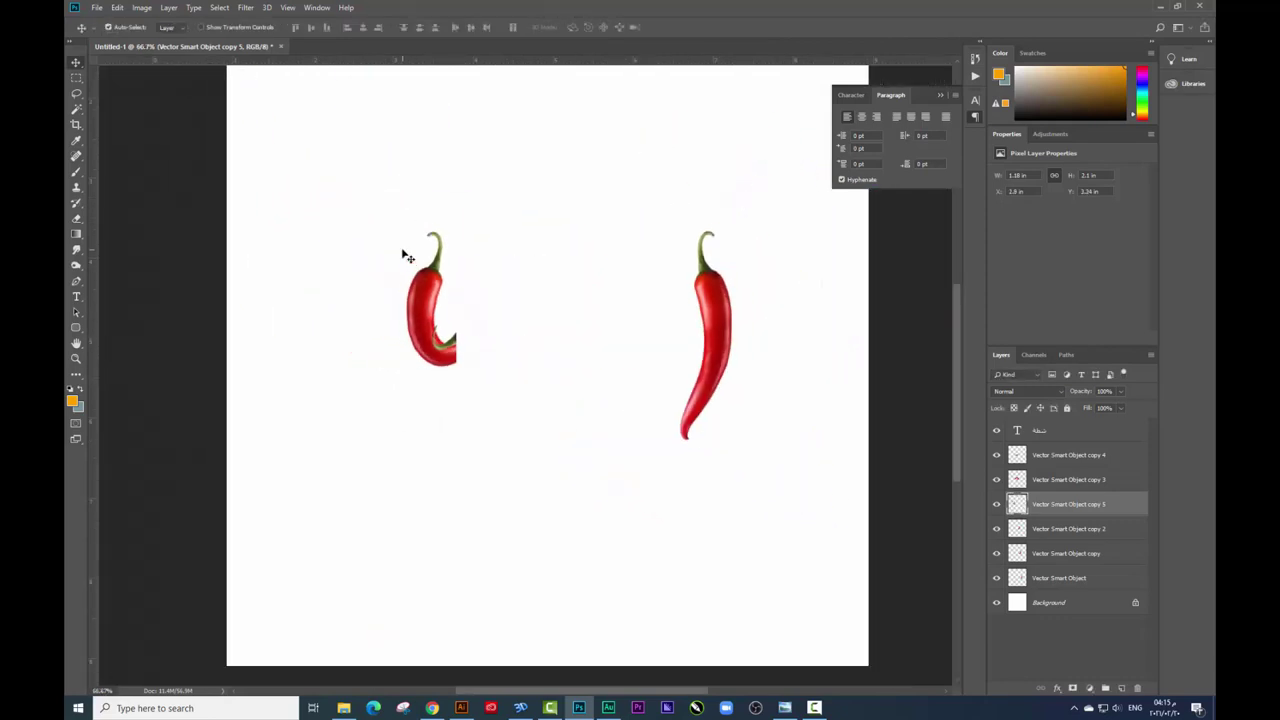
pyautogui.hotkey('ctrl', 't')
pyautogui.moveTo(394, 268); pyautogui.dragTo(382, 246)
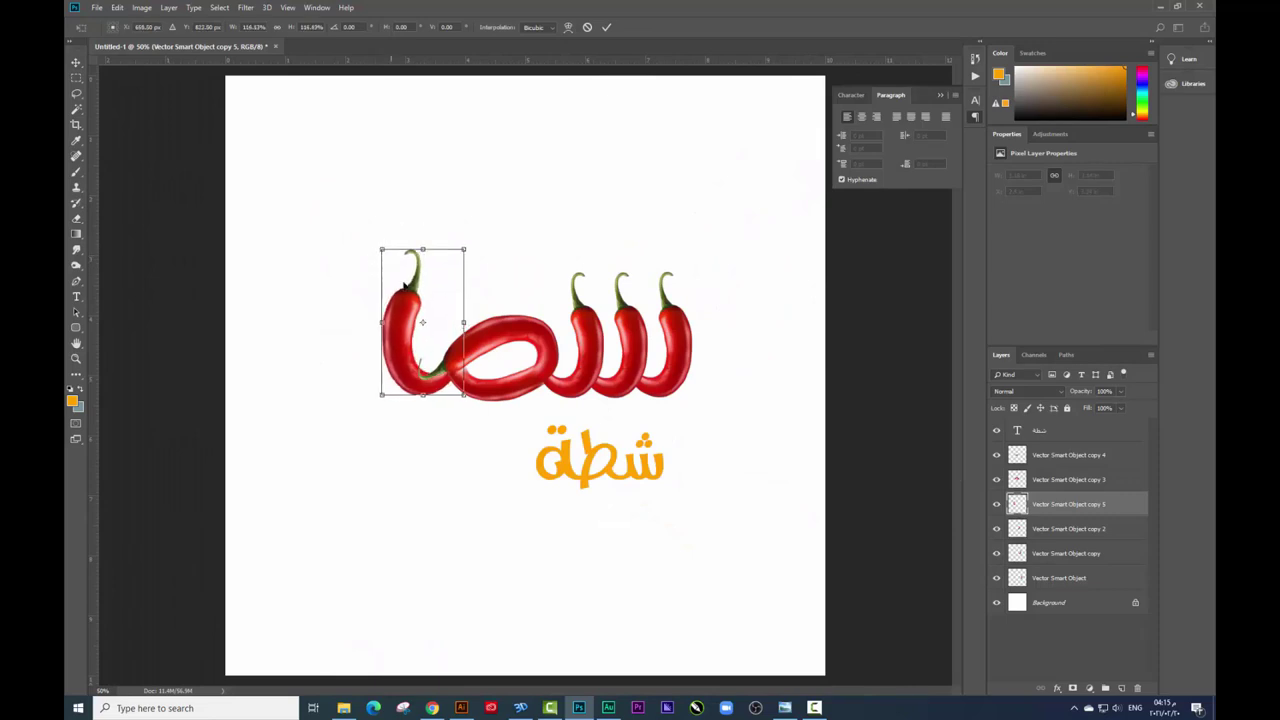
pyautogui.press('Return')
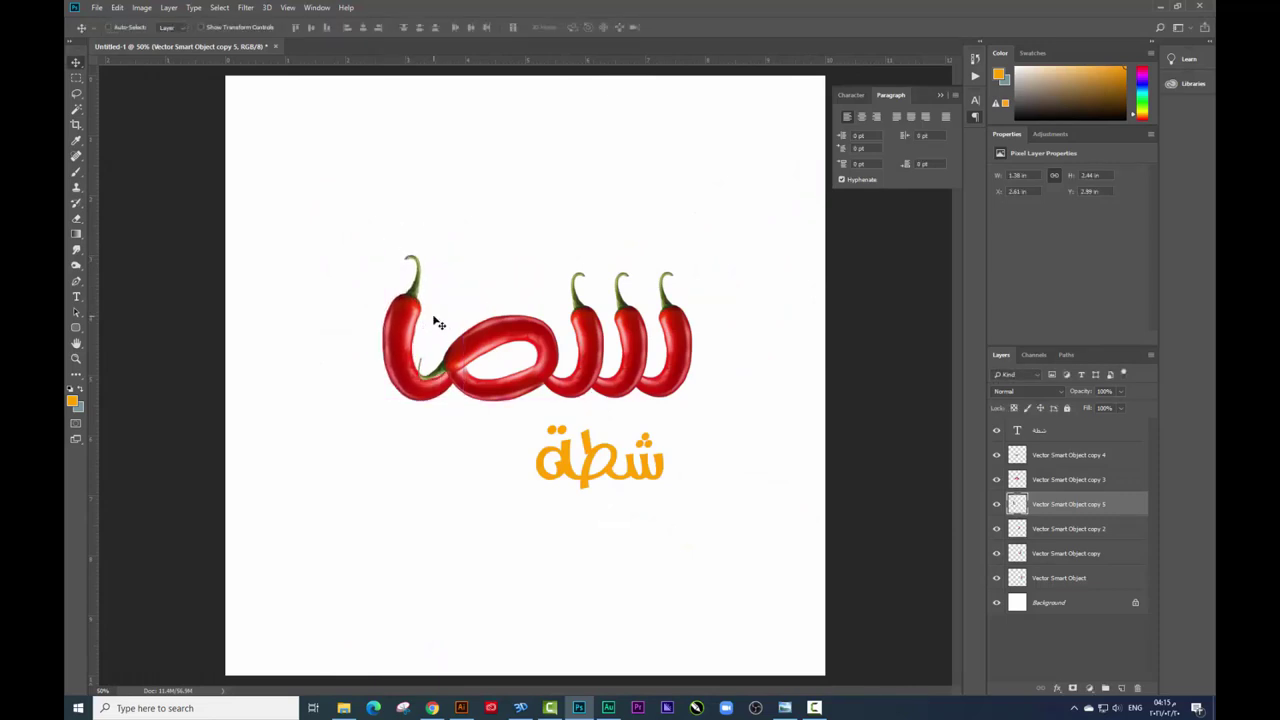
pyautogui.moveTo(437, 323); pyautogui.dragTo(438, 312)
pyautogui.hotkey('ctrl', '+')
# - Shorten the three right-hand peppers together to about 90% height
pyautogui.click(620, 343)
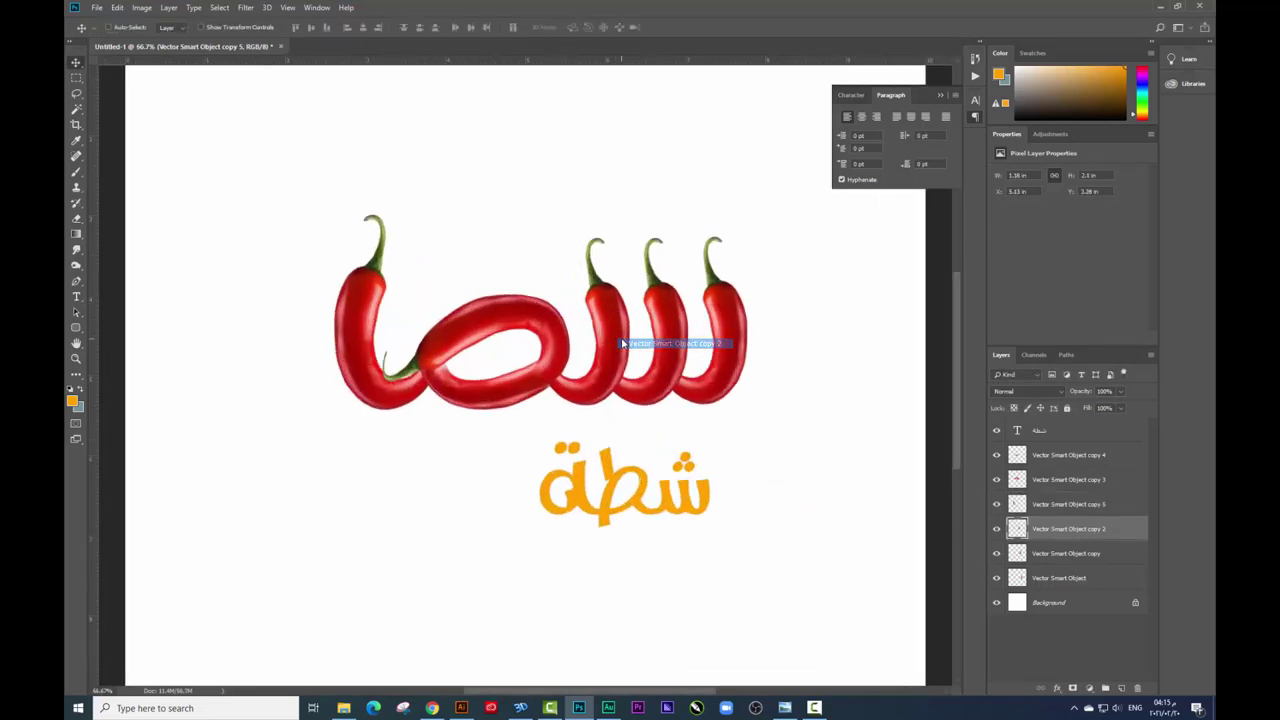
pyautogui.moveTo(626, 343); pyautogui.dragTo(628, 333)
pyautogui.keyDown('shift'); pyautogui.click(714, 312); pyautogui.keyUp('shift')
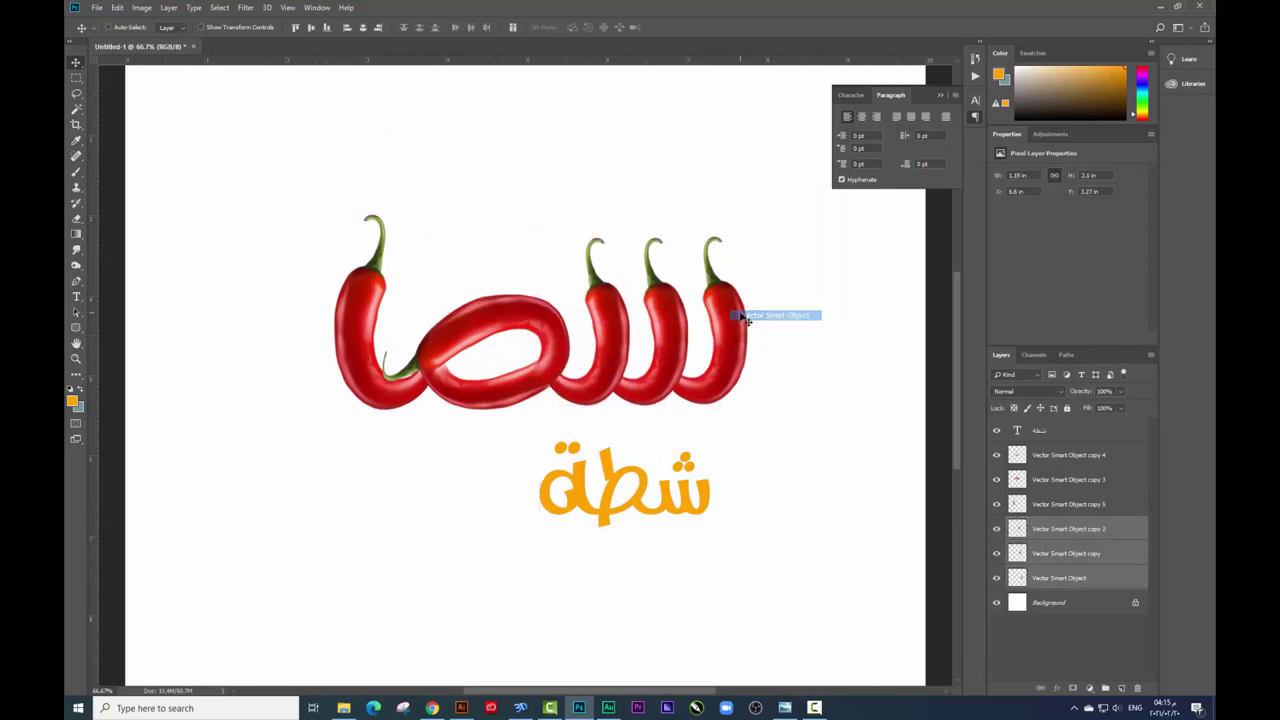
pyautogui.hotkey('ctrl', 't')
pyautogui.moveTo(641, 237)
pyautogui.mouseDown()
pyautogui.moveTo(715, 244)
pyautogui.moveTo(728, 262)
pyautogui.mouseUp()
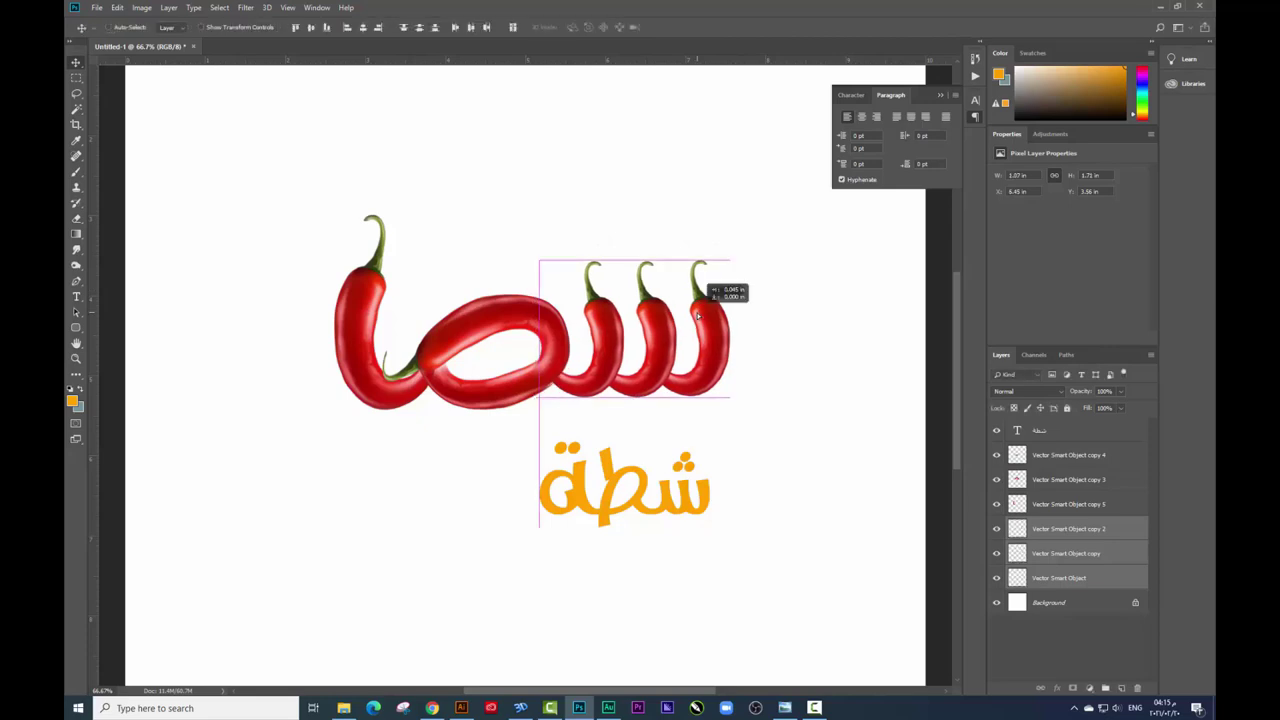
pyautogui.press('Return')
pyautogui.hotkey('ctrl', '+')
pyautogui.hotkey('ctrl', '+')
# - Cut the stem off the first right-hand pepper using a Pen-traced selection
pyautogui.moveTo(678, 322); pyautogui.dragTo(388, 462)
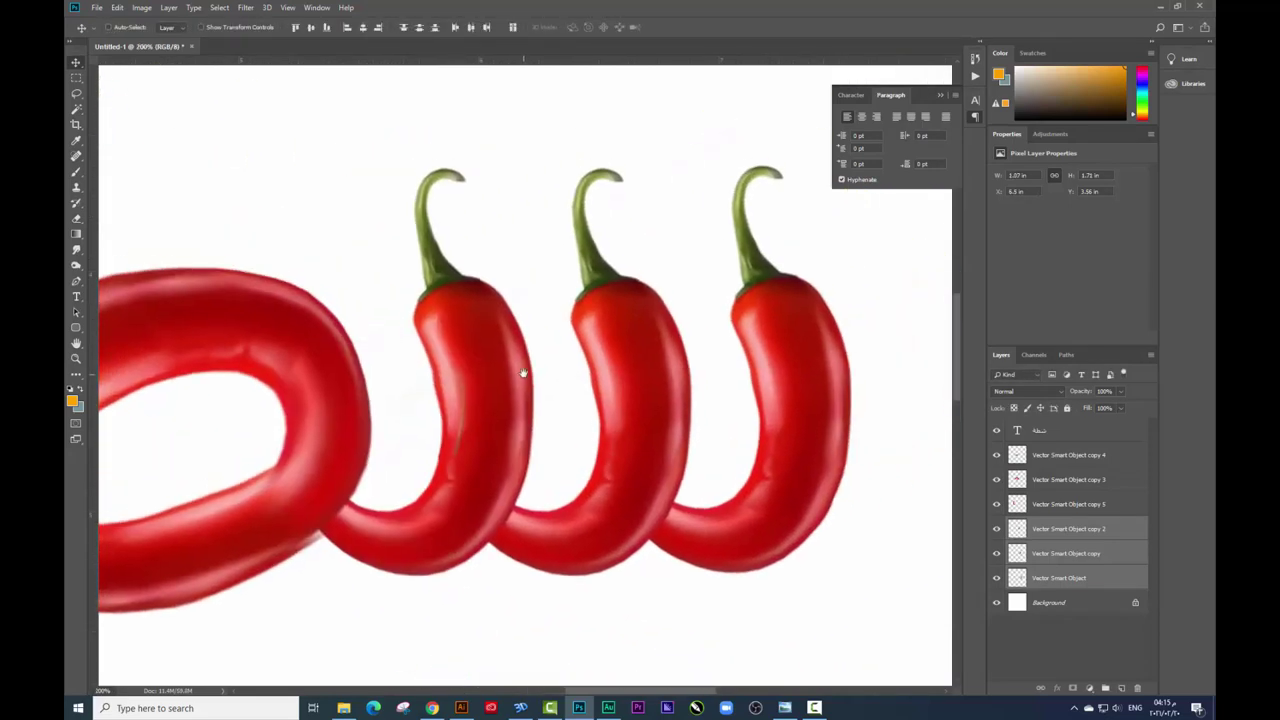
pyautogui.click(503, 354)
pyautogui.press('p')
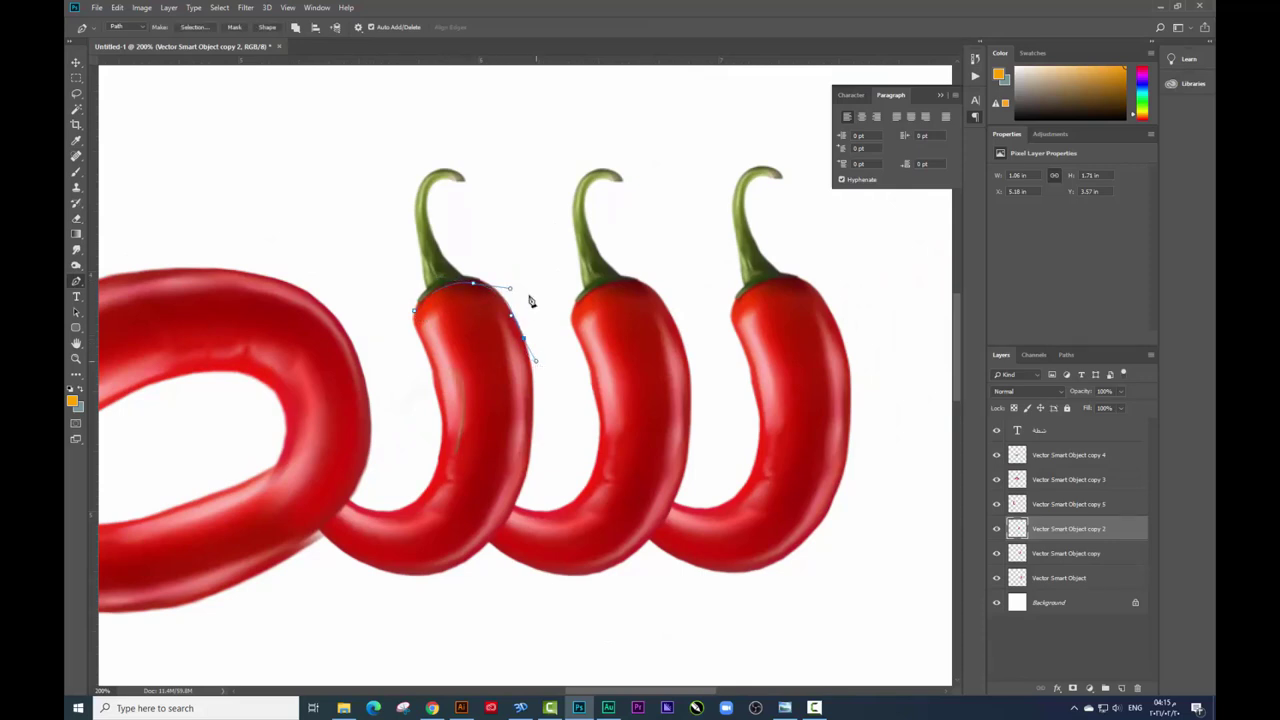
pyautogui.press('Escape')
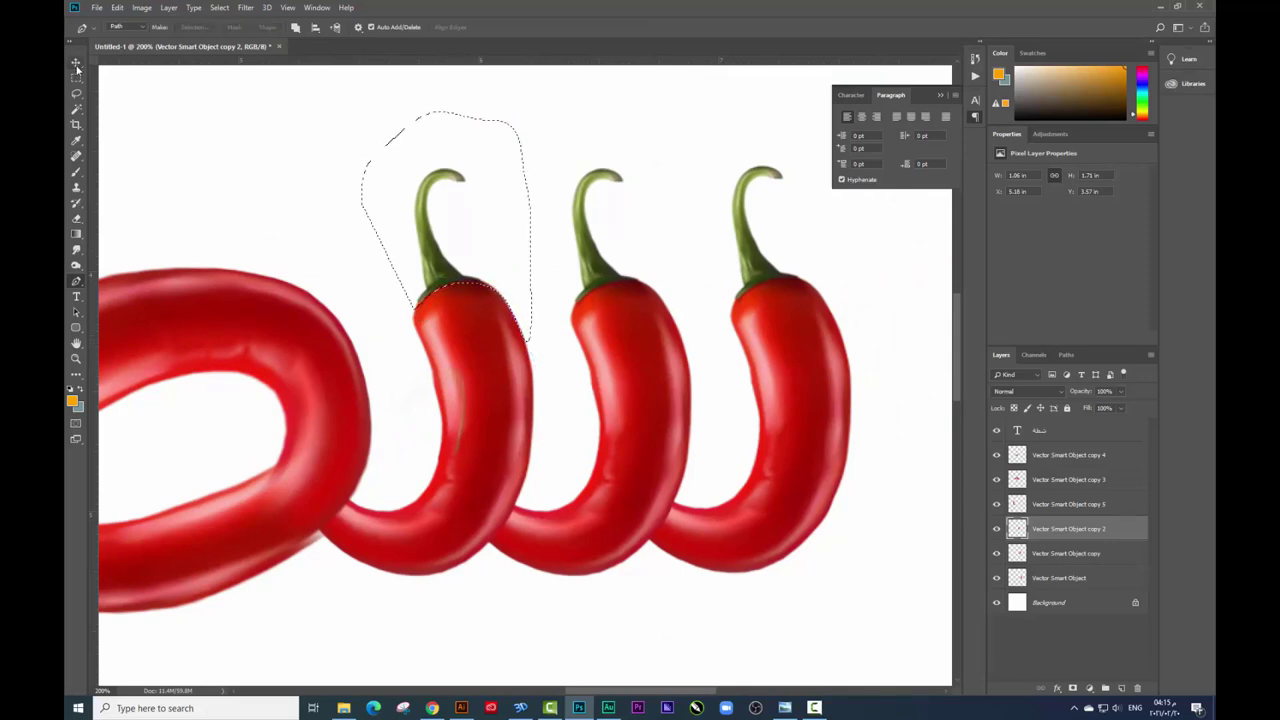
pyautogui.click(76, 62)
pyautogui.rightClick(500, 346)
pyautogui.press('Delete')
# - Replace the two stemmed right peppers with lined-up copies of the stemless pepper
pyautogui.rightClick(652, 334)
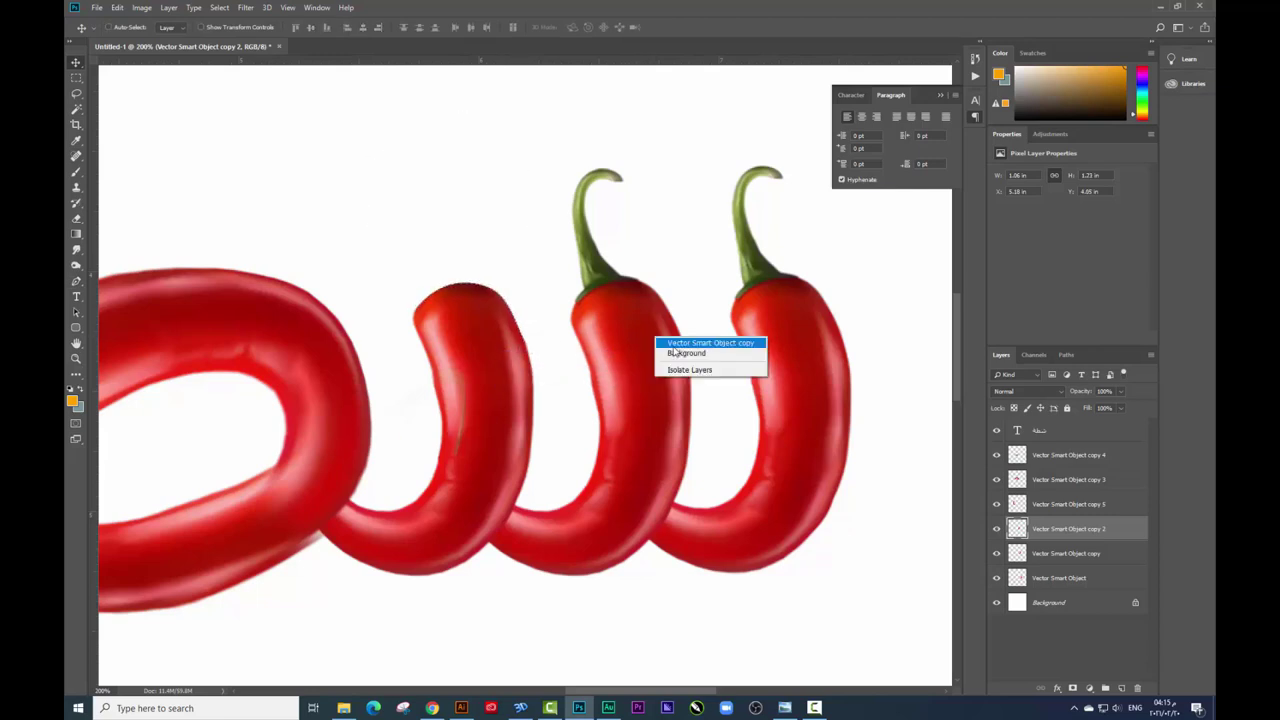
pyautogui.click(690, 340)
pyautogui.press('Delete')
pyautogui.rightClick(813, 340)
pyautogui.click(857, 345)
pyautogui.press('Delete')
pyautogui.moveTo(503, 346); pyautogui.dragTo(643, 346)
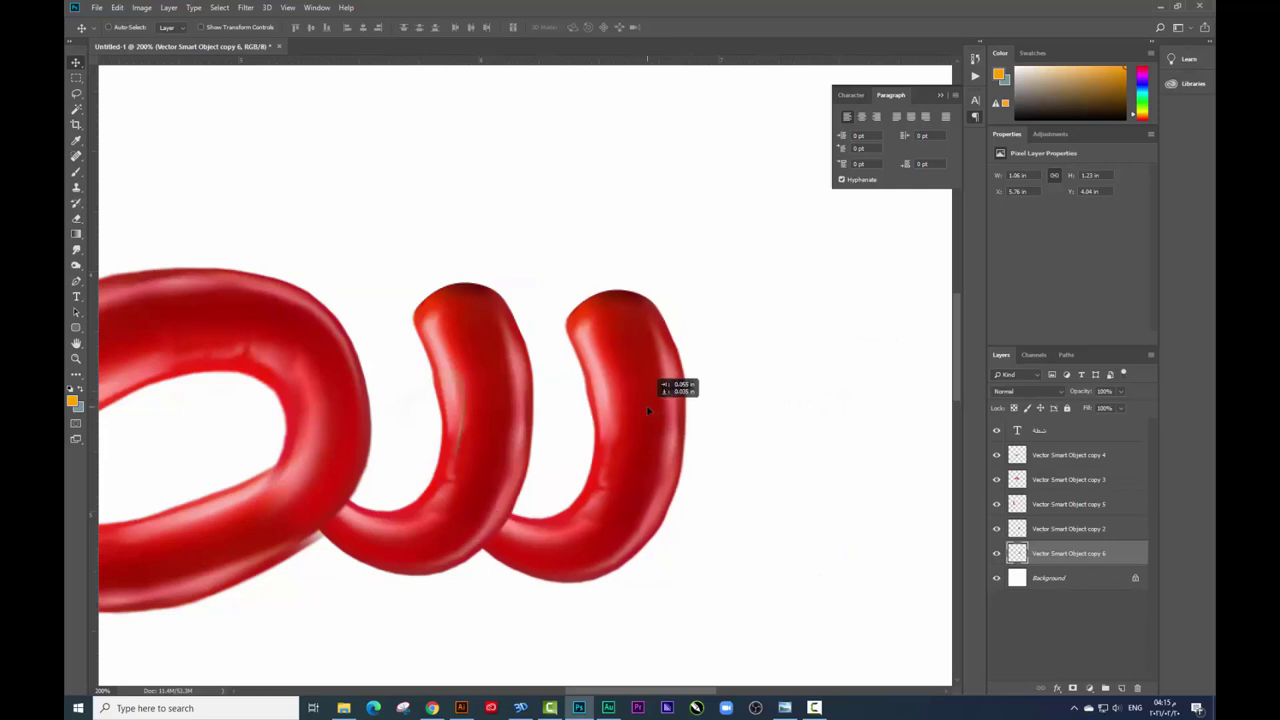
pyautogui.moveTo(652, 412); pyautogui.dragTo(820, 397)
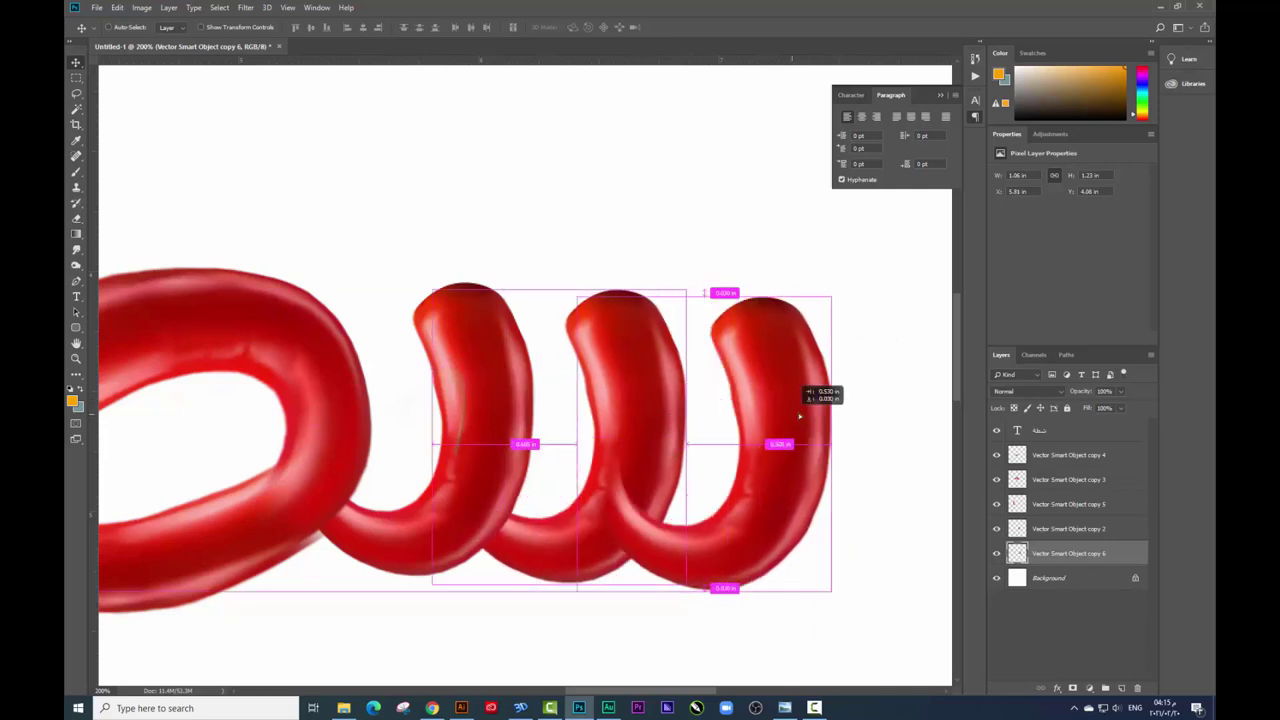
# - Move the newest pepper copy beneath copy 6 and add a baseline guide
pyautogui.hotkey('ctrl', '-')
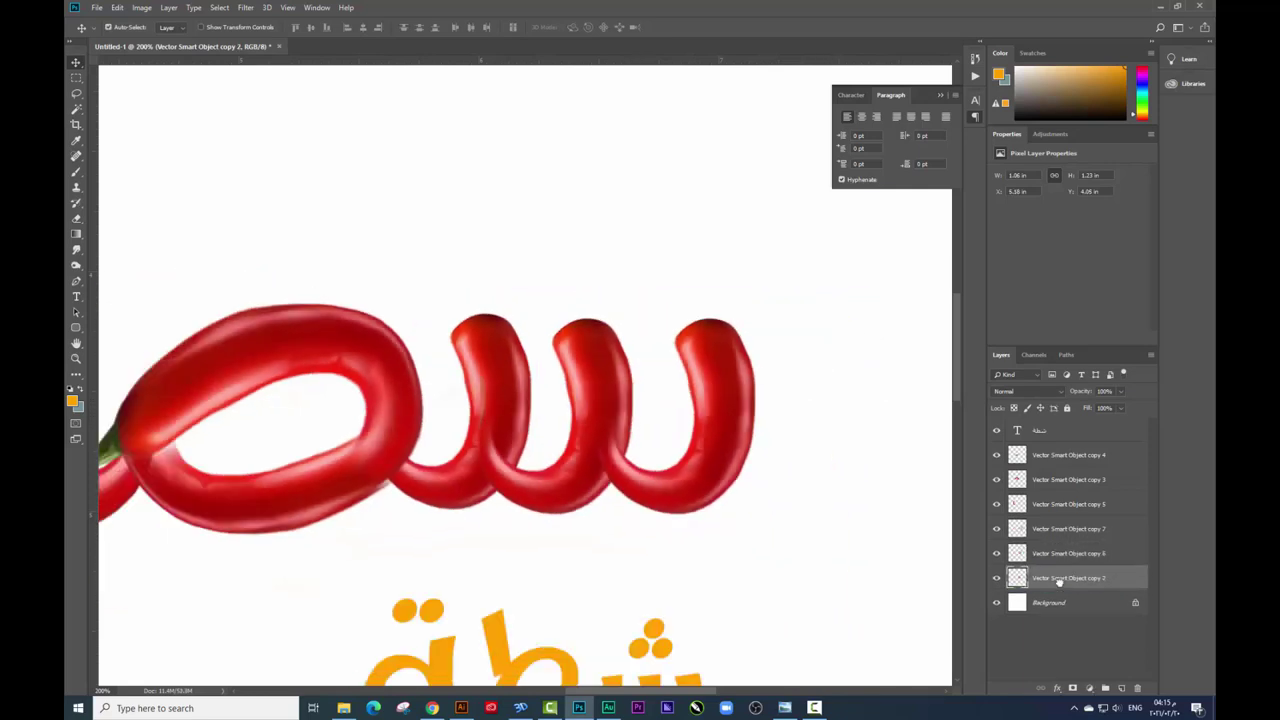
pyautogui.rightClick(697, 392)
pyautogui.click(740, 391)
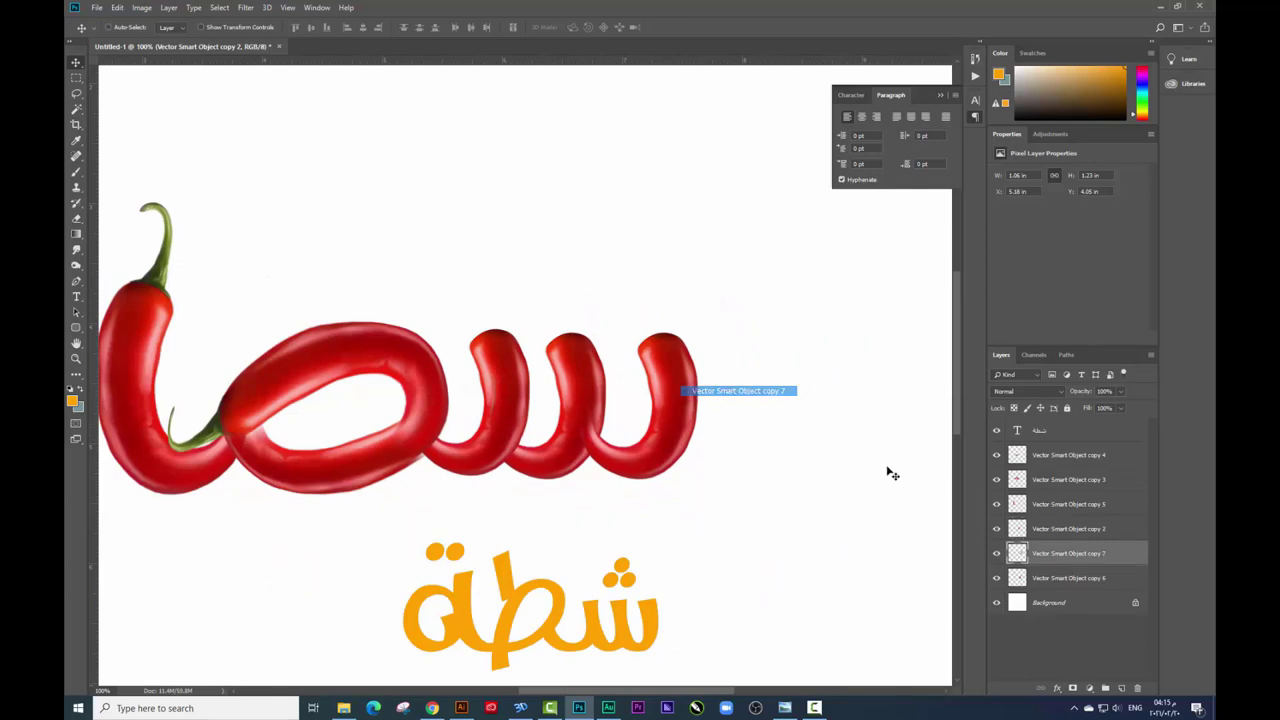
pyautogui.moveTo(1078, 556); pyautogui.dragTo(1078, 588)
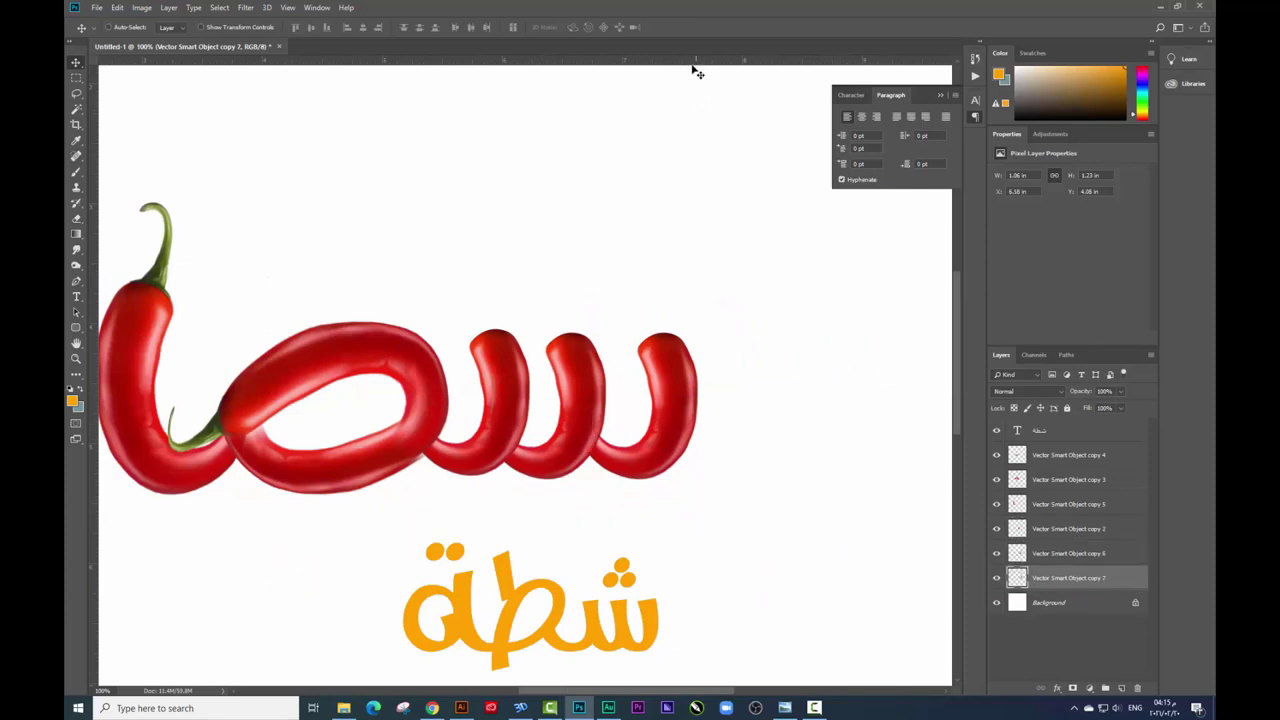
pyautogui.moveTo(697, 64); pyautogui.dragTo(661, 475)
# - Line up the right and middle loops' heights along the new guide
pyautogui.hotkey('ctrl', '+')
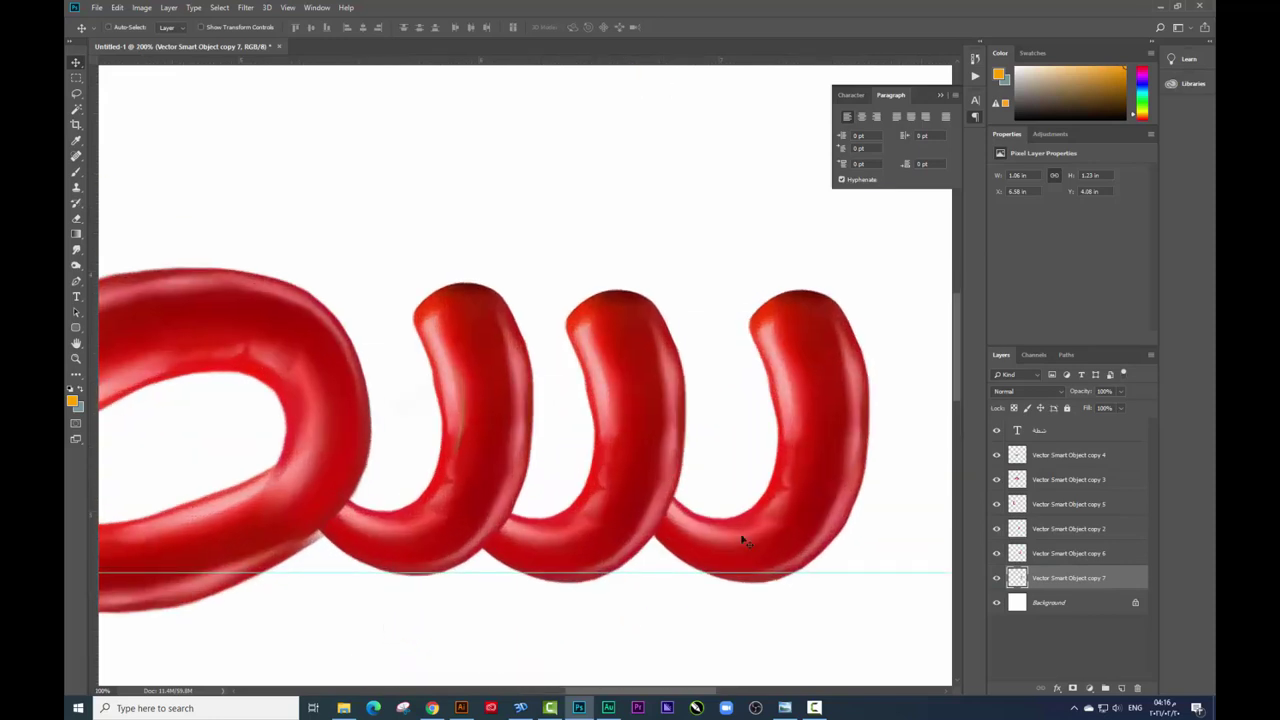
pyautogui.moveTo(785, 532); pyautogui.dragTo(771, 522)
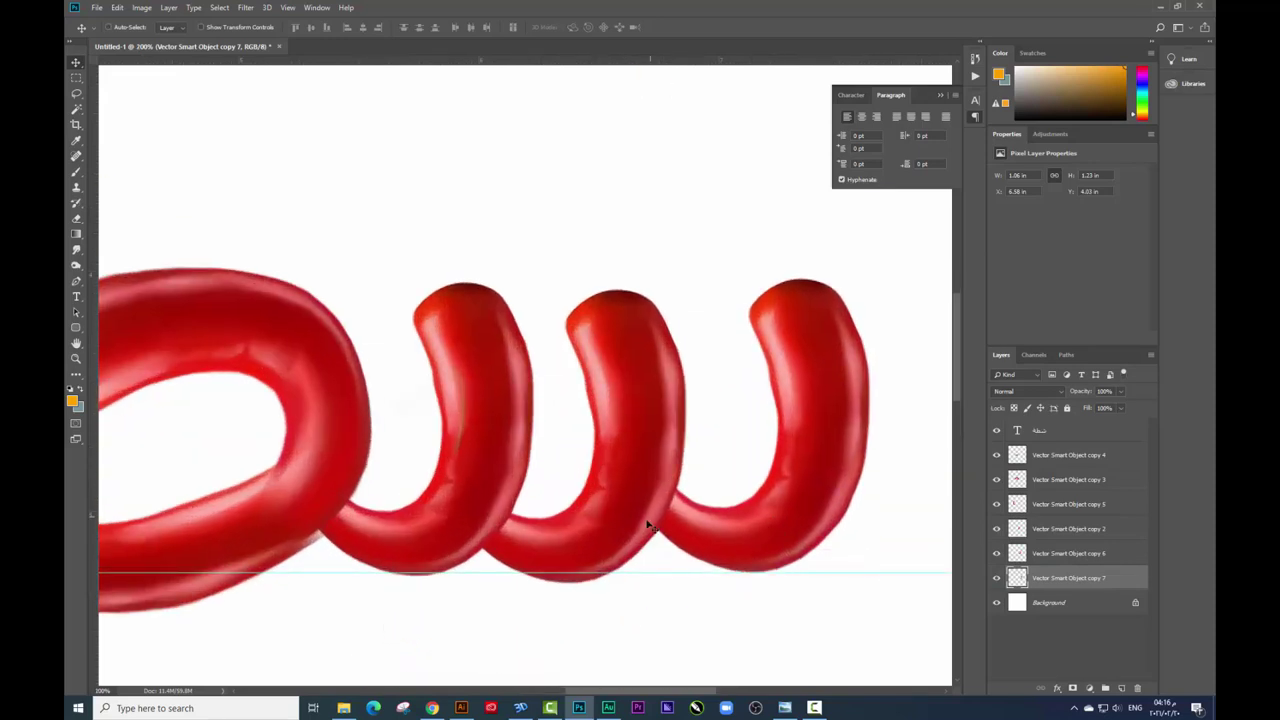
pyautogui.moveTo(625, 520); pyautogui.dragTo(632, 546)
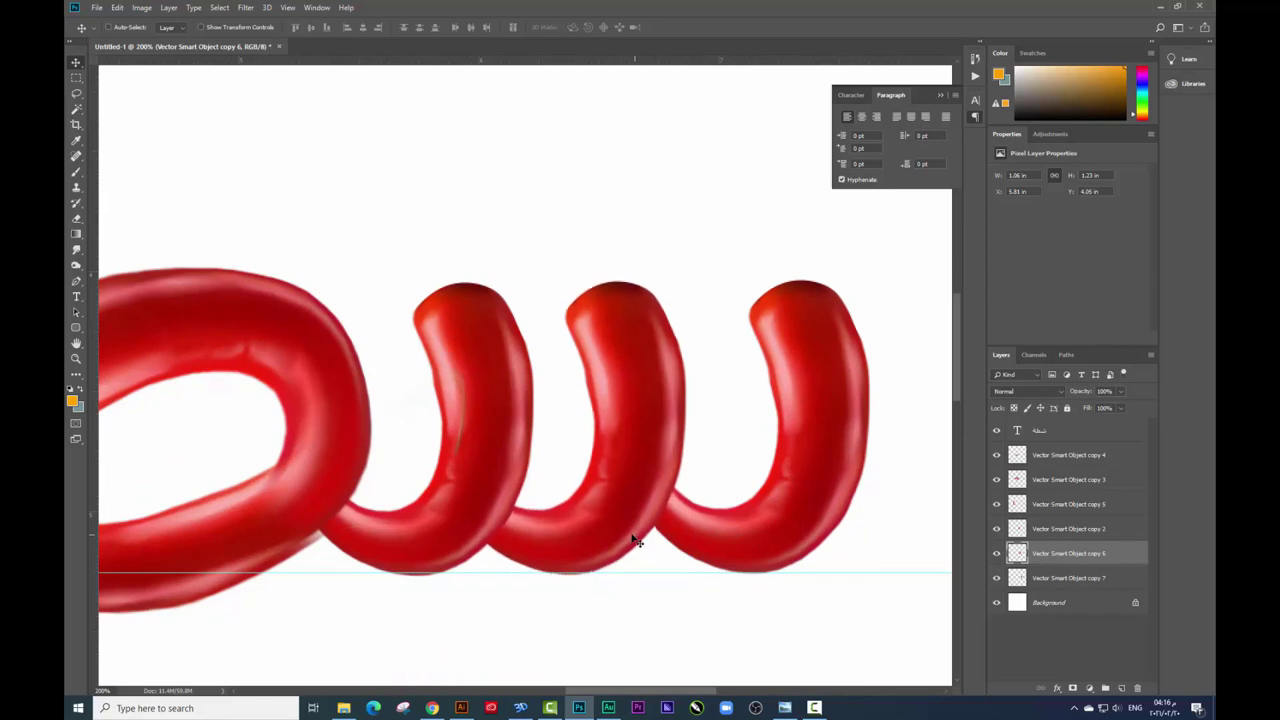
pyautogui.rightClick(477, 511)
pyautogui.click(480, 511)
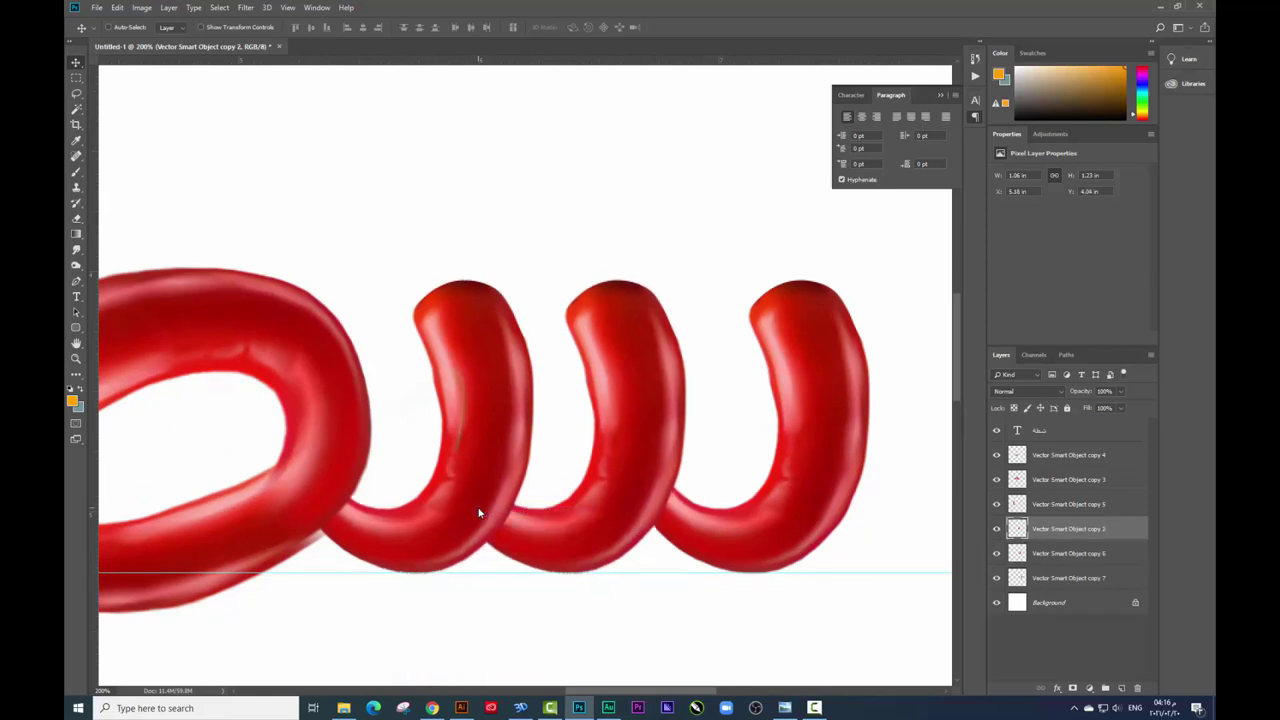
pyautogui.hotkey('ctrl', '-')
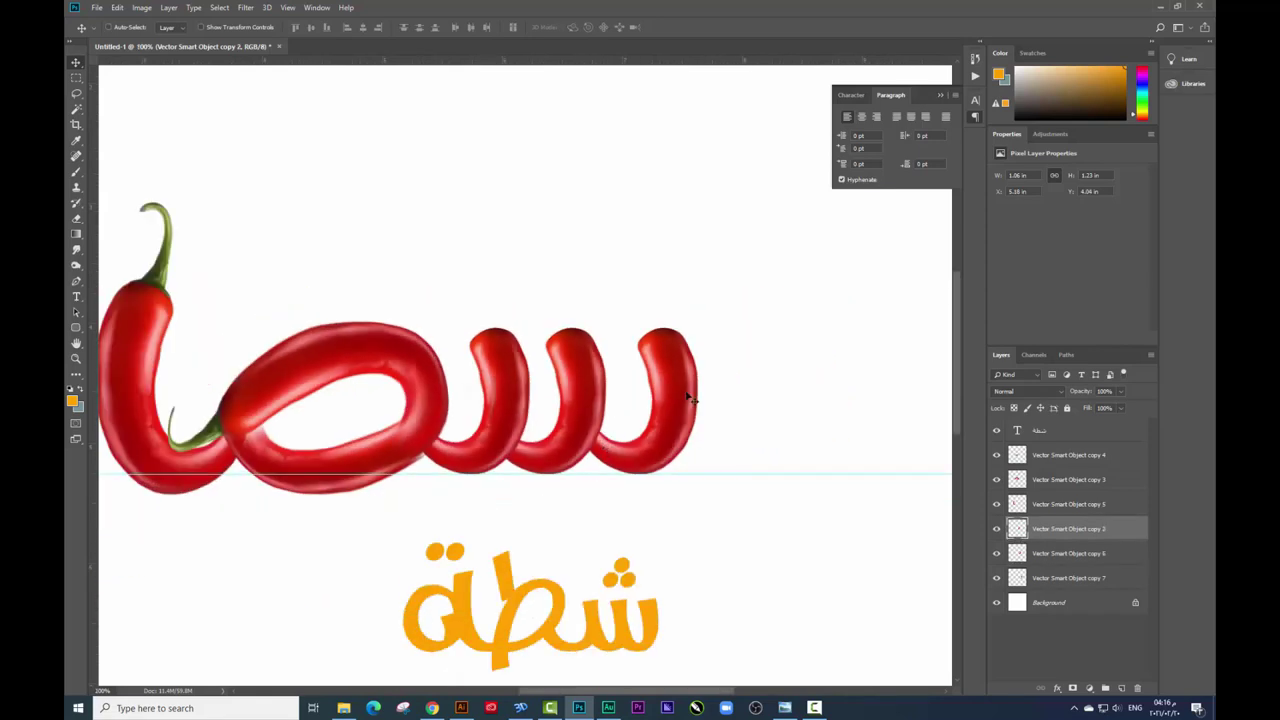
# - Nudge the rightmost chili and its neighbour to the left
pyautogui.rightClick(688, 398)
pyautogui.click(720, 403)
pyautogui.press('Left')
pyautogui.press('Left')
pyautogui.press('Left')
pyautogui.press('Left')
pyautogui.press('Left')
pyautogui.press('Left')
pyautogui.press('Left')
pyautogui.press('Left')
pyautogui.press('Left')
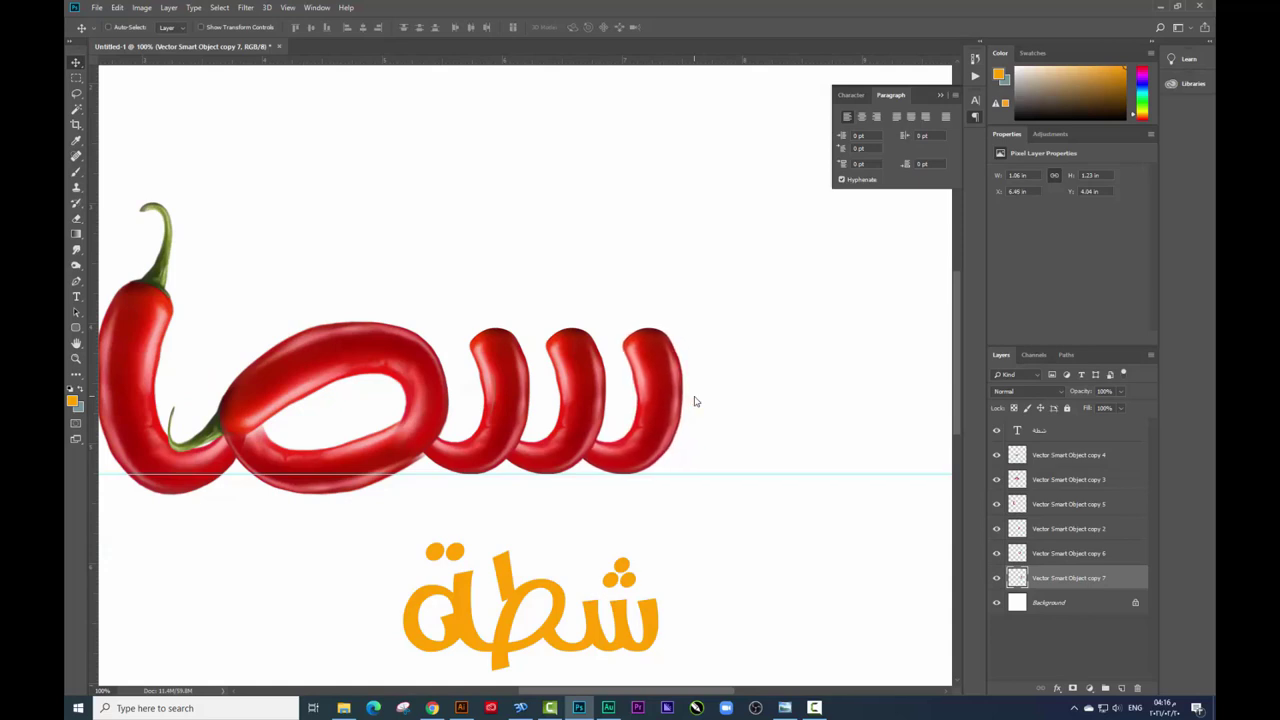
pyautogui.keyDown('shift'); pyautogui.click(598, 392); pyautogui.keyUp('shift')
pyautogui.press('Left')
pyautogui.press('Left')
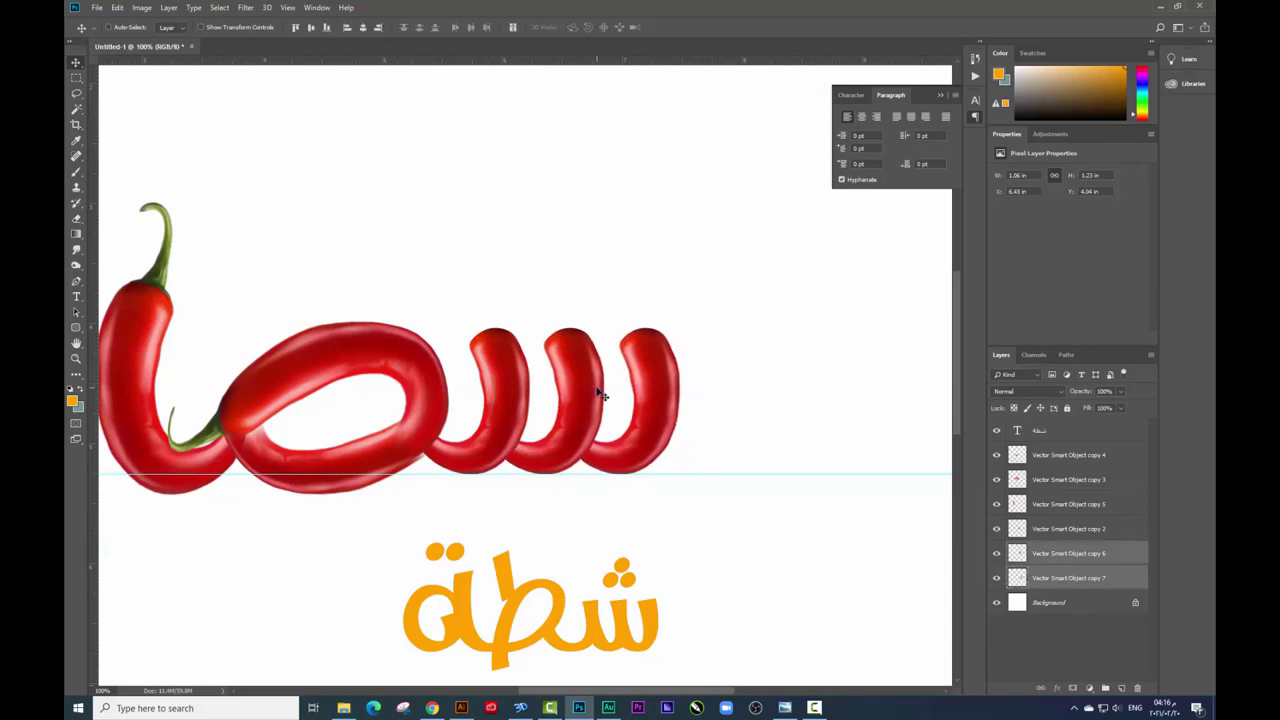
pyautogui.moveTo(477, 370); pyautogui.dragTo(614, 355)
# - Select the three right-hand bump layers together, undoing an accidental sideways move
pyautogui.rightClick(652, 376)
pyautogui.click(700, 379)
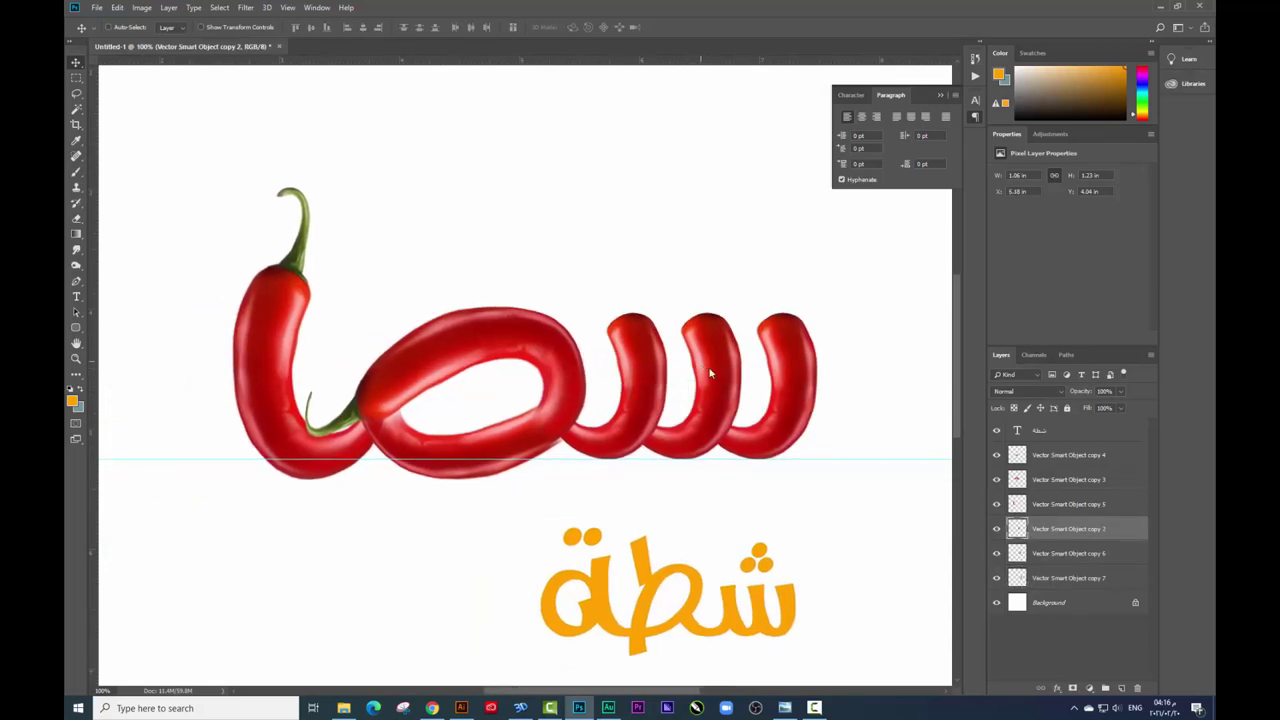
pyautogui.rightClick(776, 366)
pyautogui.click(800, 362)
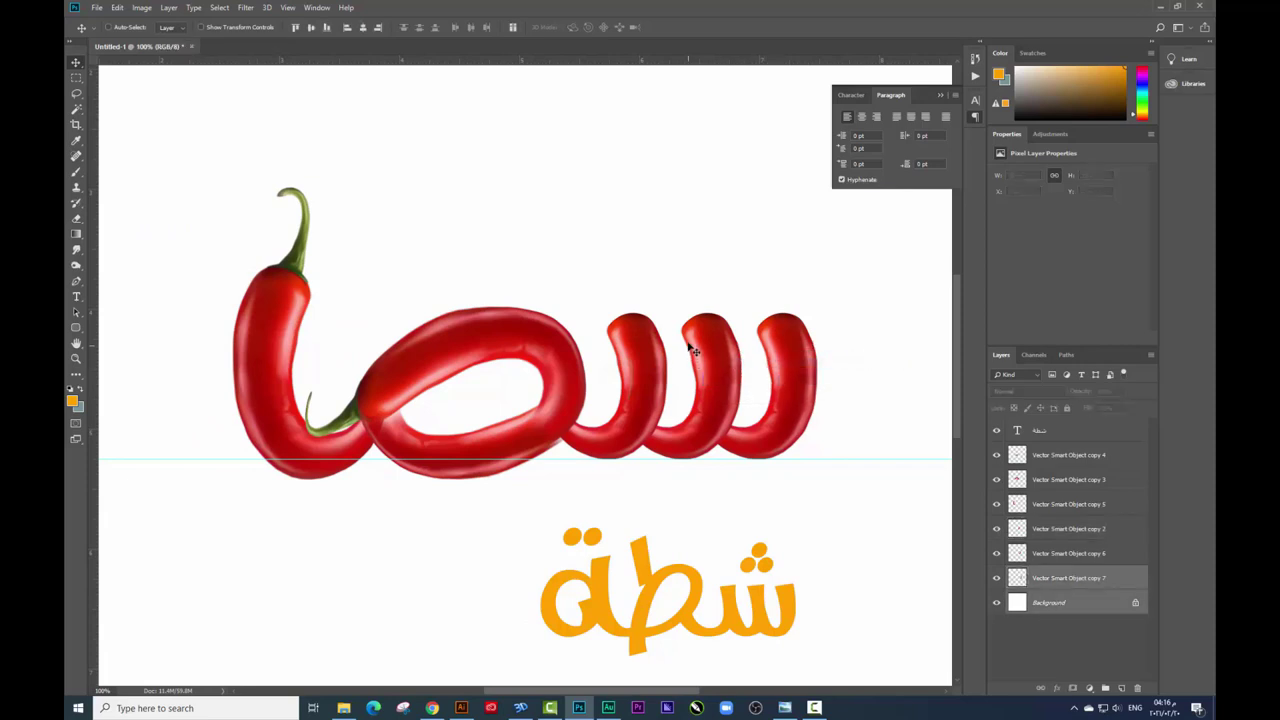
pyautogui.rightClick(712, 344)
pyautogui.click(760, 346)
pyautogui.keyDown('shift'); pyautogui.click(650, 355); pyautogui.keyUp('shift')
pyautogui.moveTo(785, 350); pyautogui.dragTo(802, 346)
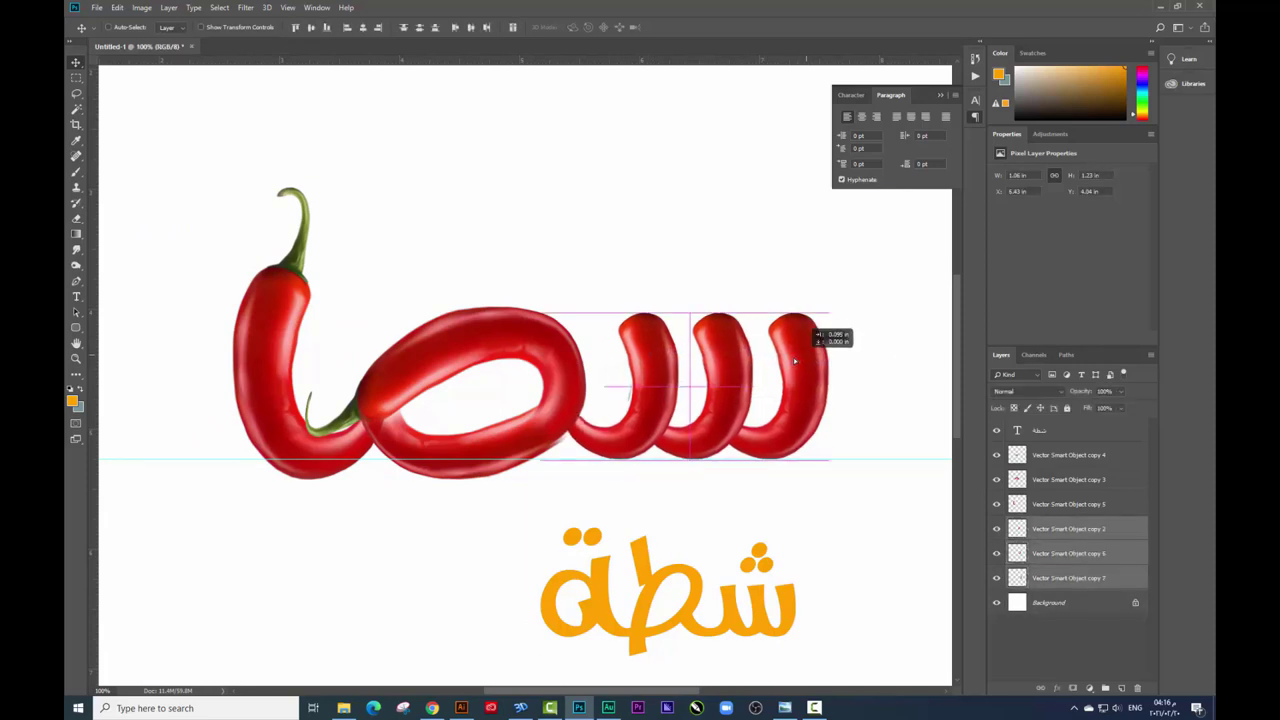
pyautogui.hotkey('ctrl', 'z')
# - Add a guide below the chili letters, lower the bumps onto it, raise the middle loop slightly
pyautogui.moveTo(642, 60); pyautogui.dragTo(575, 478)
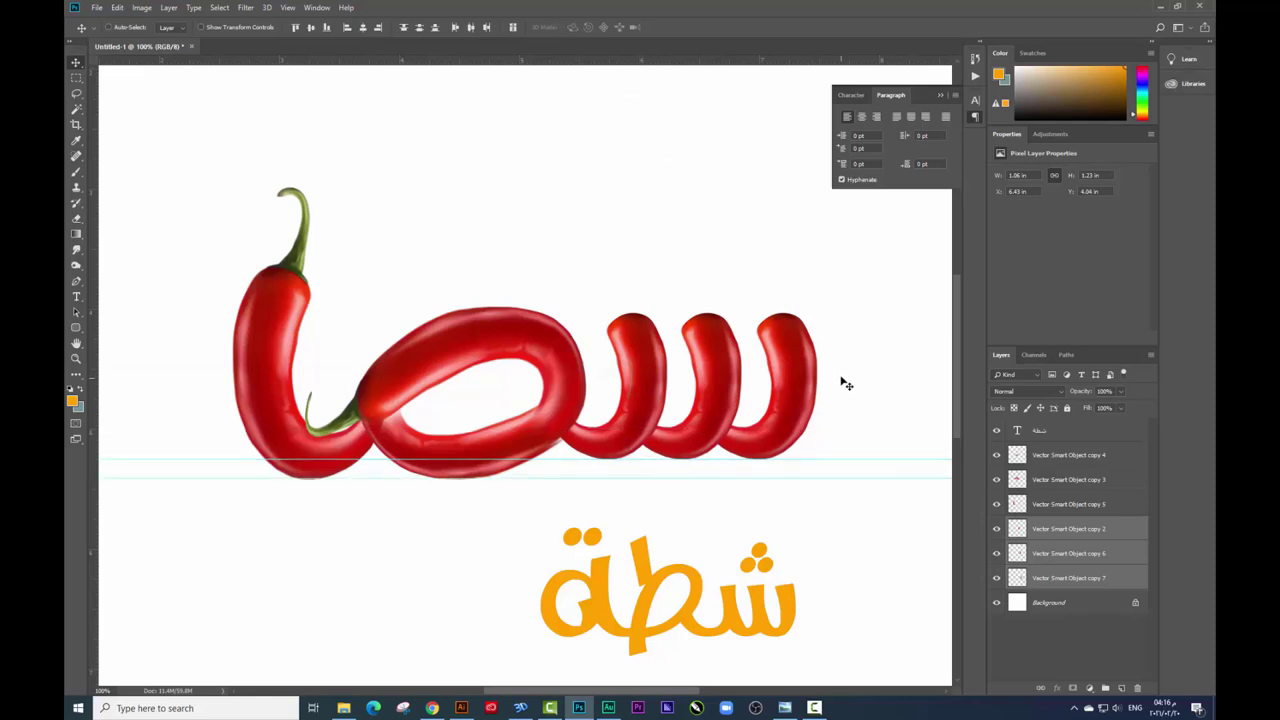
pyautogui.press('Down')
pyautogui.press('Down')
pyautogui.press('Down')
pyautogui.press('Down')
pyautogui.press('Down')
pyautogui.press('Down')
pyautogui.press('Down')
pyautogui.press('Down')
pyautogui.press('Down')
pyautogui.press('Down')
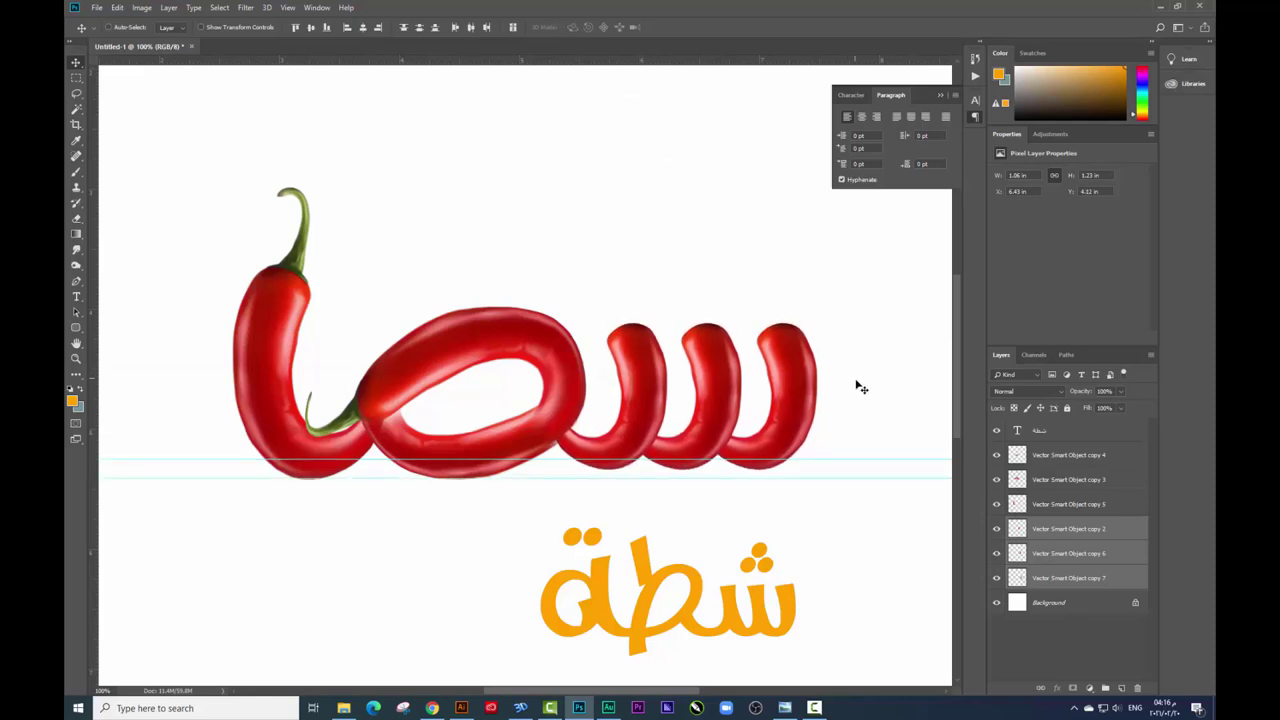
pyautogui.press('Down')
pyautogui.press('Down')
pyautogui.click(503, 472)
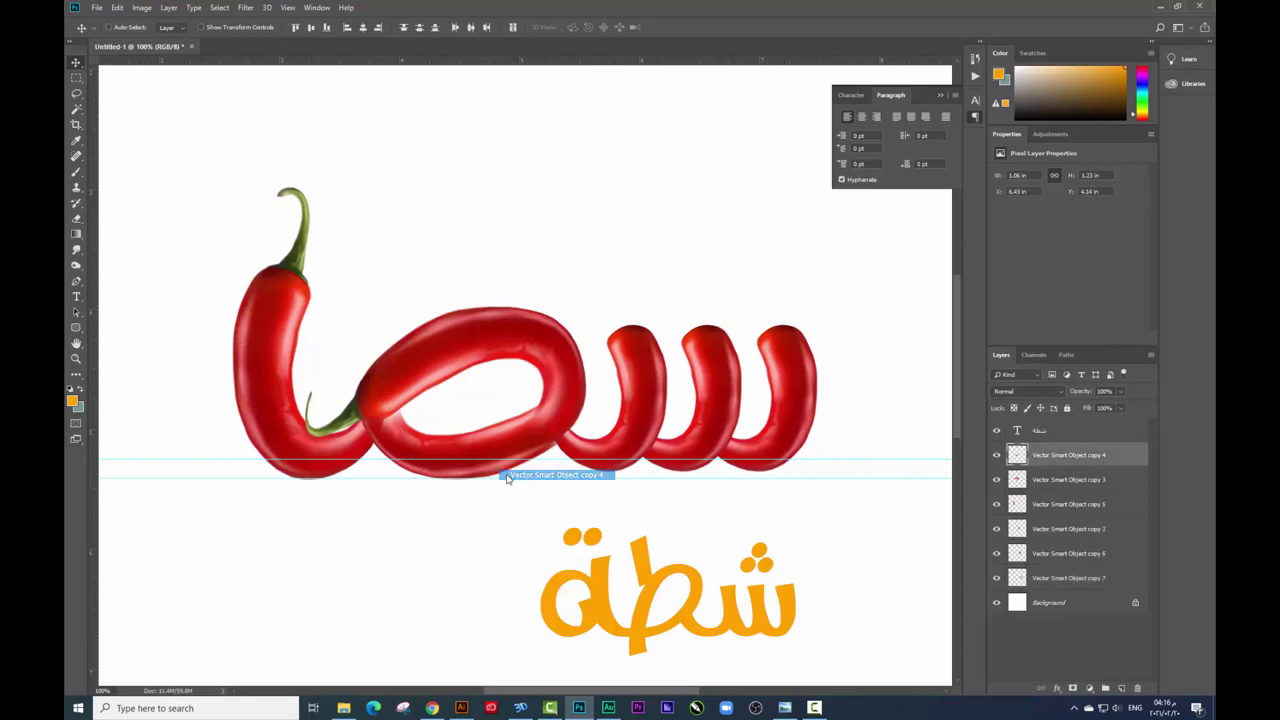
pyautogui.press('Up')
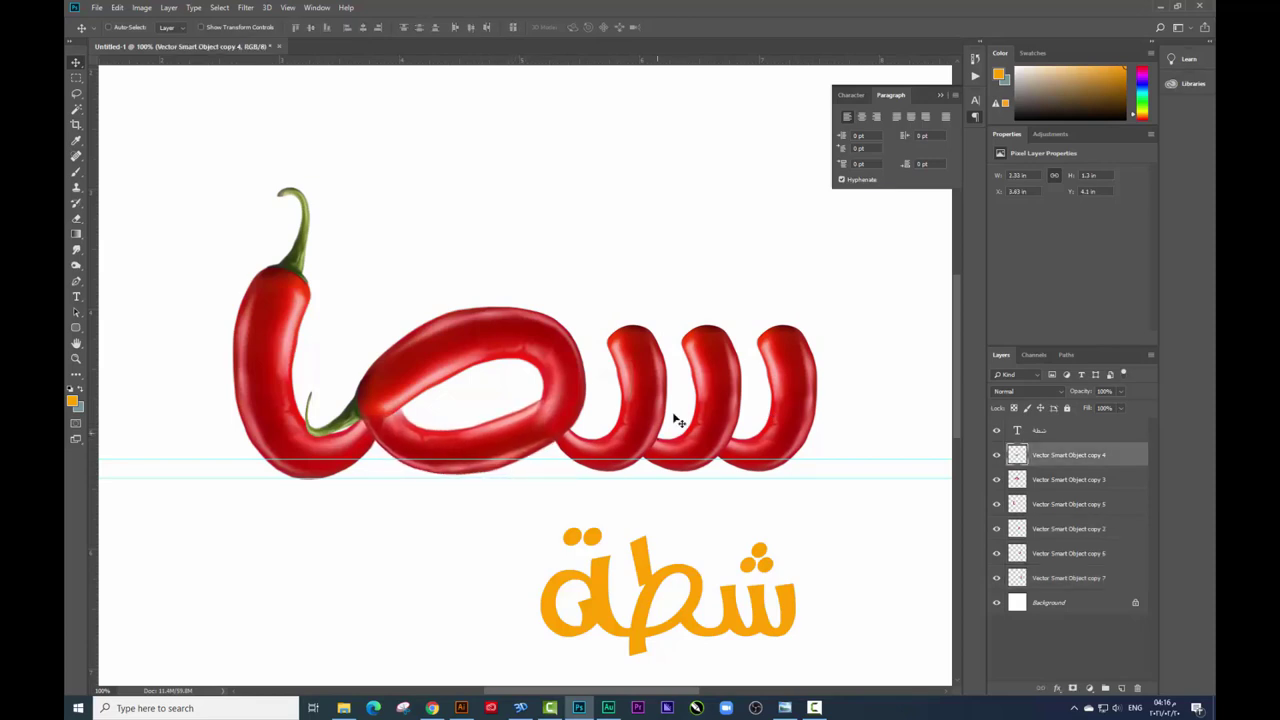
# - Reselect the three right-hand bump layers
pyautogui.click(662, 397)
pyautogui.rightClick(716, 364)
pyautogui.keyDown('shift'); pyautogui.click(760, 367); pyautogui.keyUp('shift')
pyautogui.rightClick(796, 366)
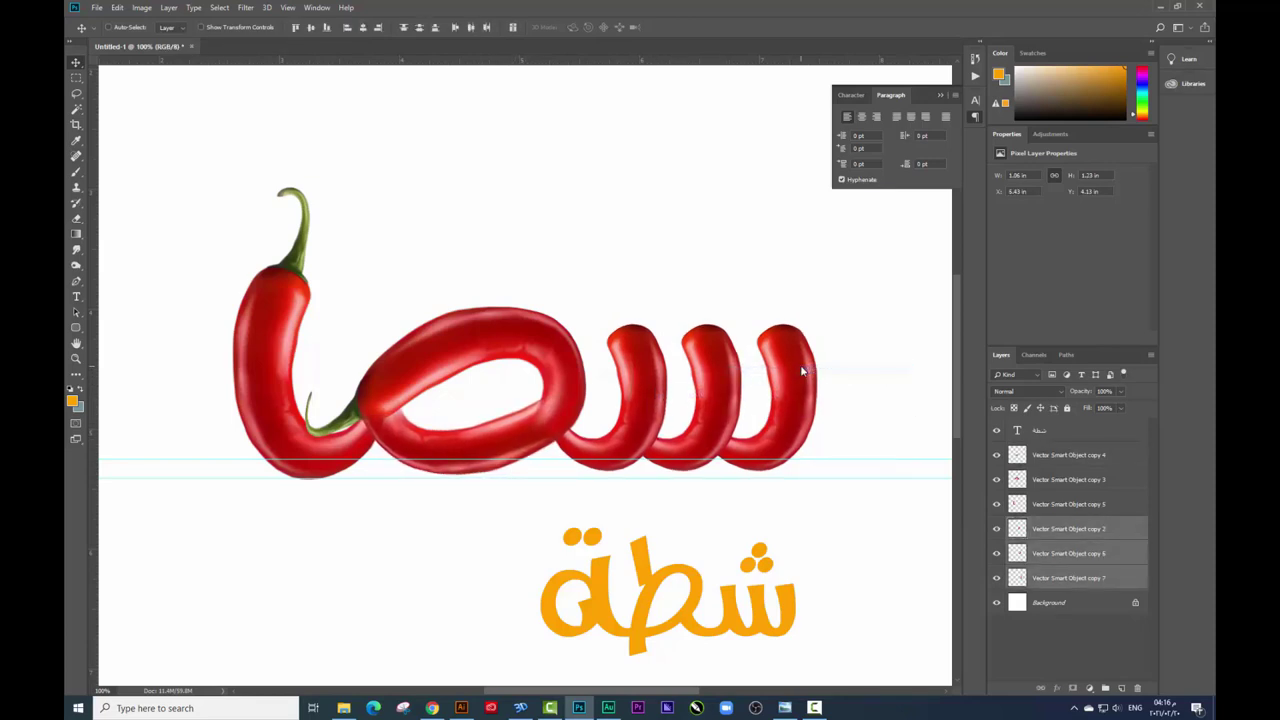
pyautogui.keyDown('shift'); pyautogui.click(805, 370); pyautogui.keyUp('shift')
pyautogui.moveTo(622, 388); pyautogui.dragTo(695, 361)
# - Warp the middle chili loop, pulling its lower right corner up toward the bumps
pyautogui.rightClick(561, 398)
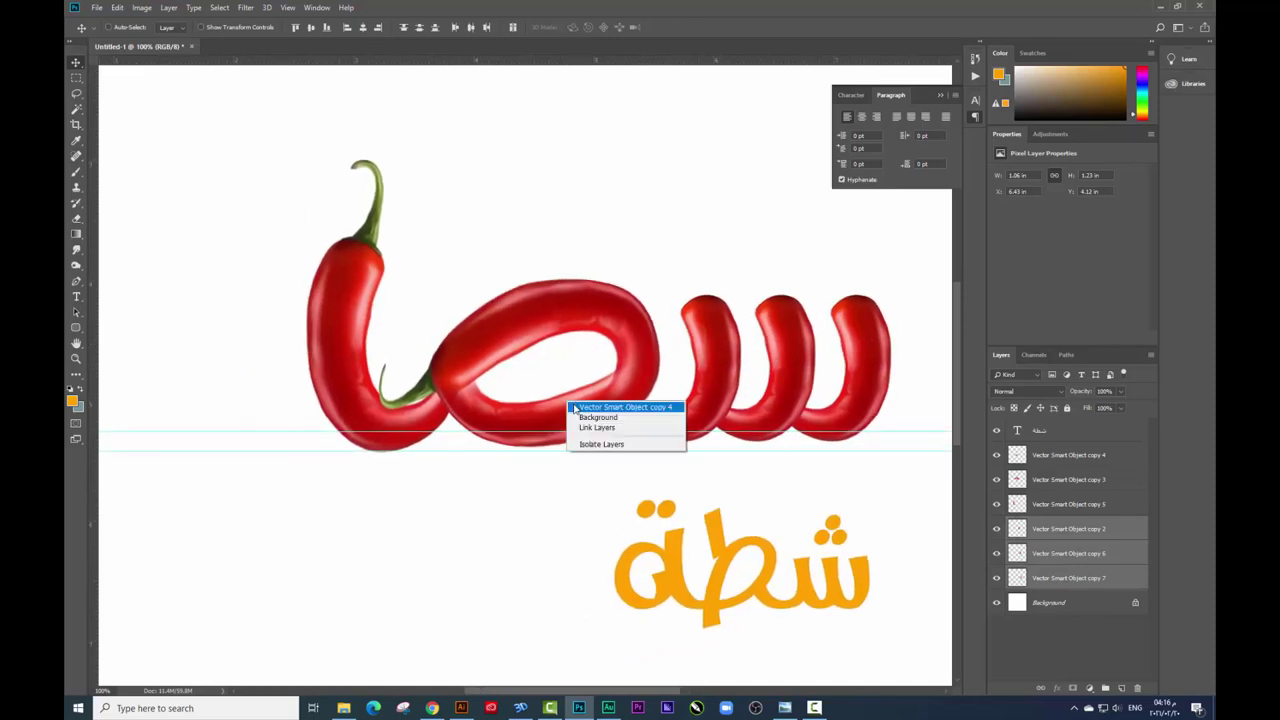
pyautogui.click(600, 403)
pyautogui.scroll(2, 588, 422)
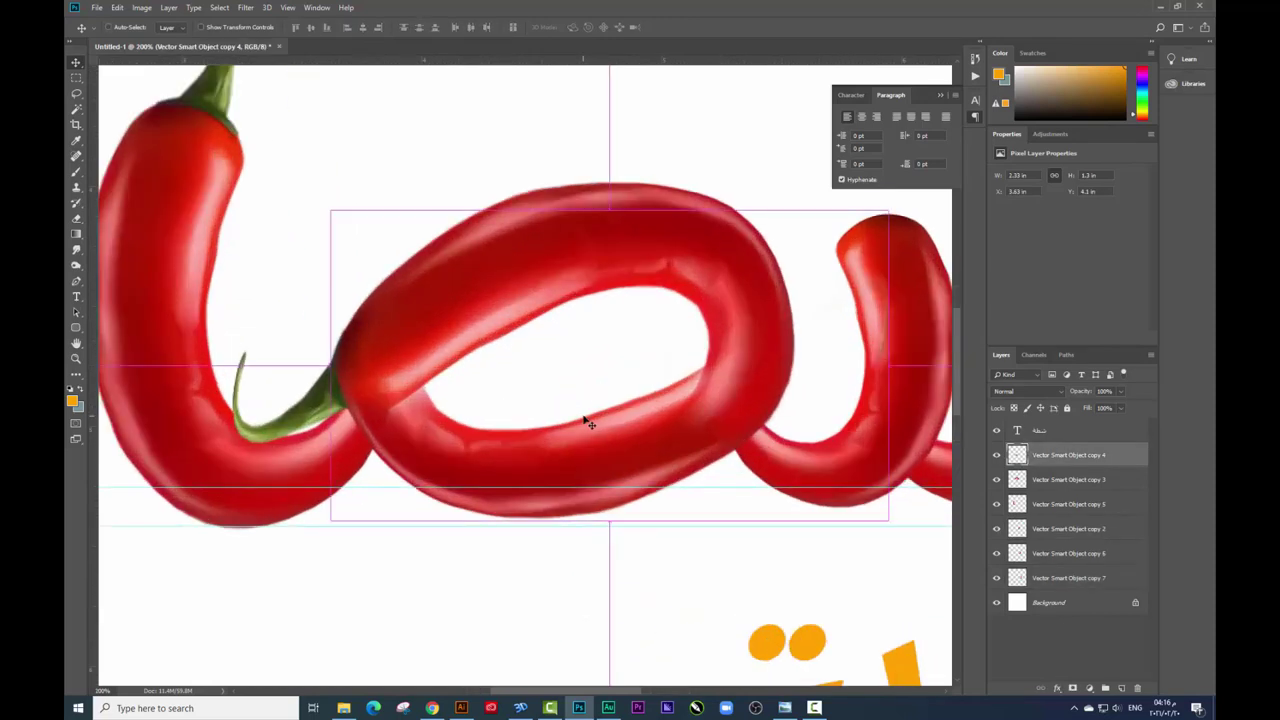
pyautogui.hotkey('ctrl', 't')
pyautogui.rightClick(634, 484)
pyautogui.click(660, 557)
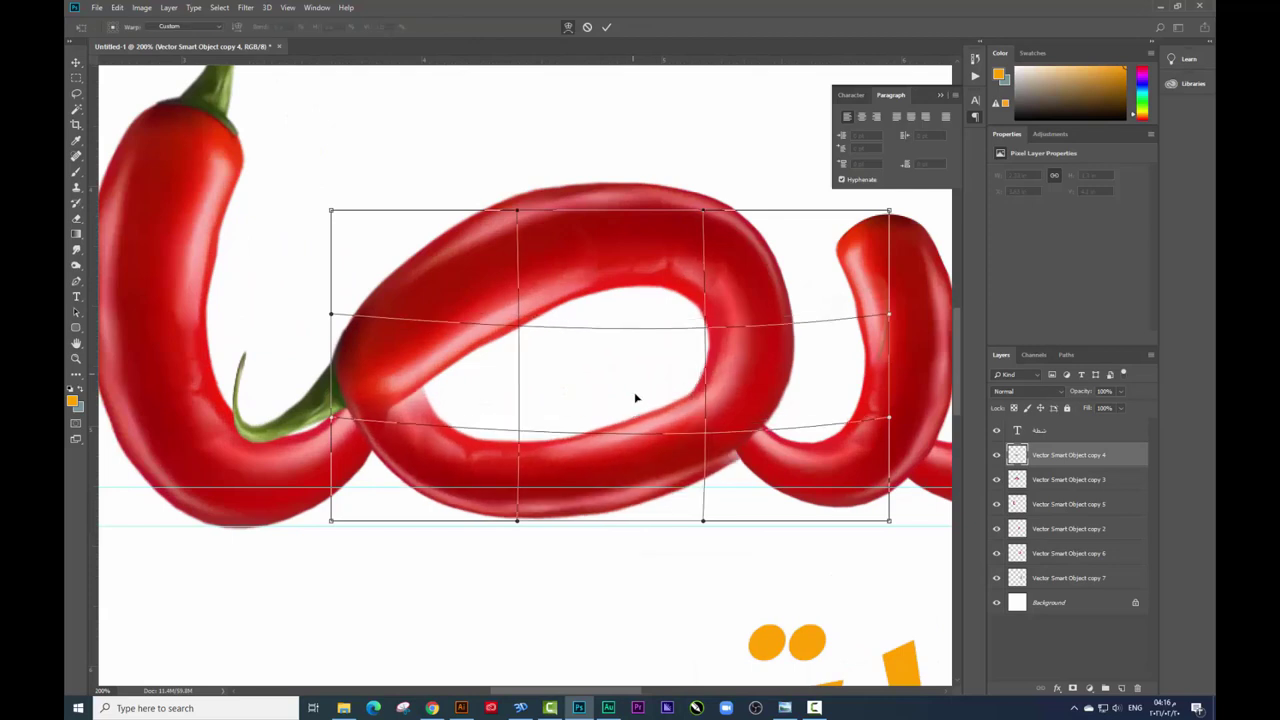
pyautogui.moveTo(645, 435); pyautogui.dragTo(842, 423)
pyautogui.moveTo(889, 520); pyautogui.dragTo(897, 452)
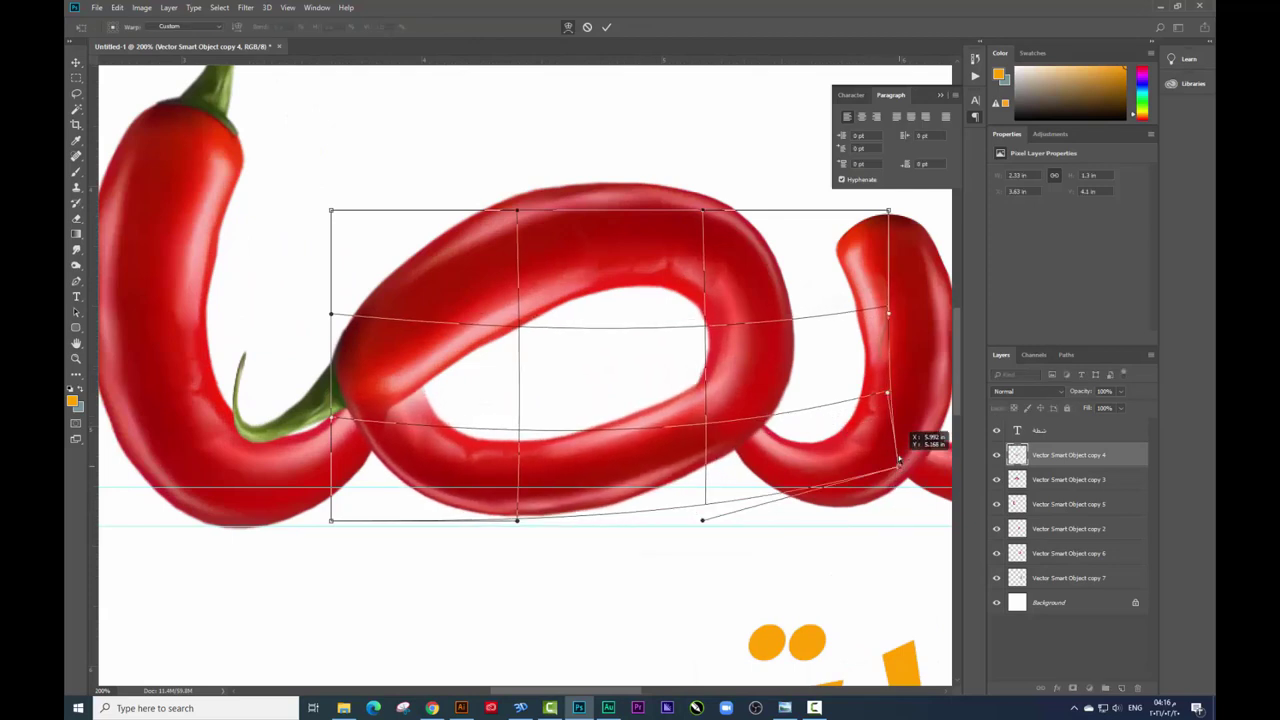
pyautogui.press('Return')
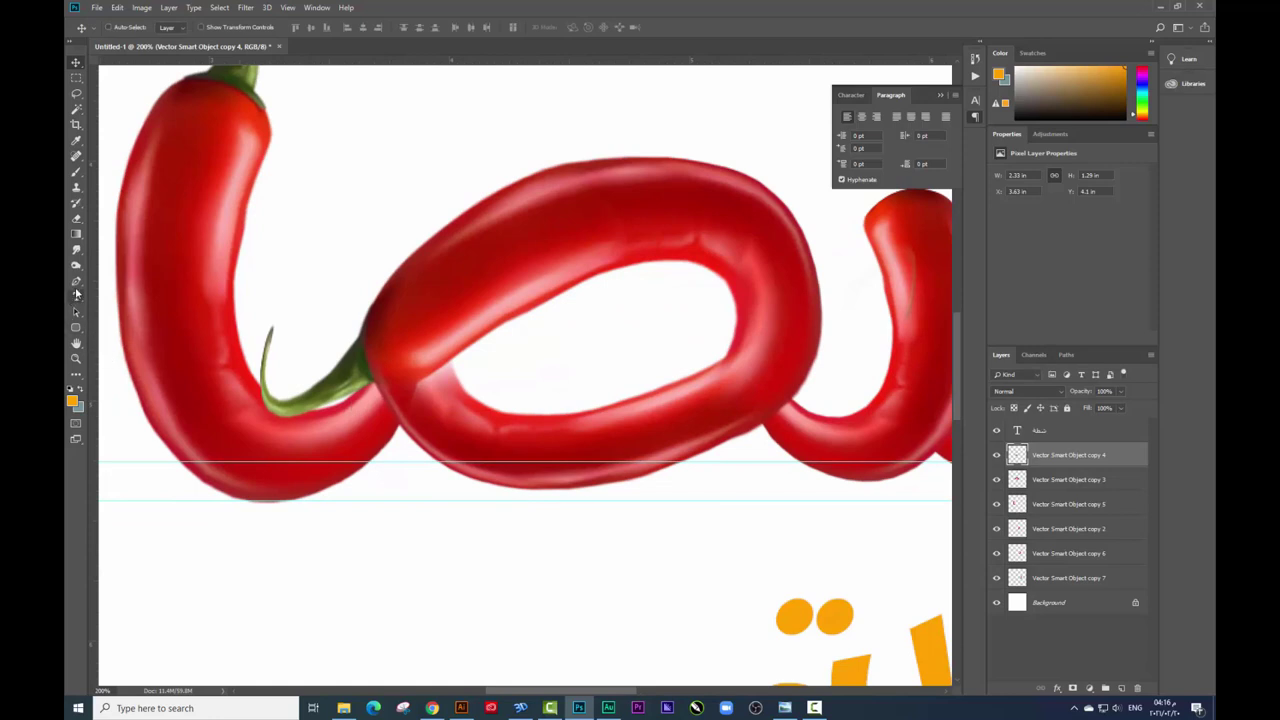
# - Copy the Pen-selected stem joint to its own layer and combine the loop layers into one
pyautogui.click(76, 284)
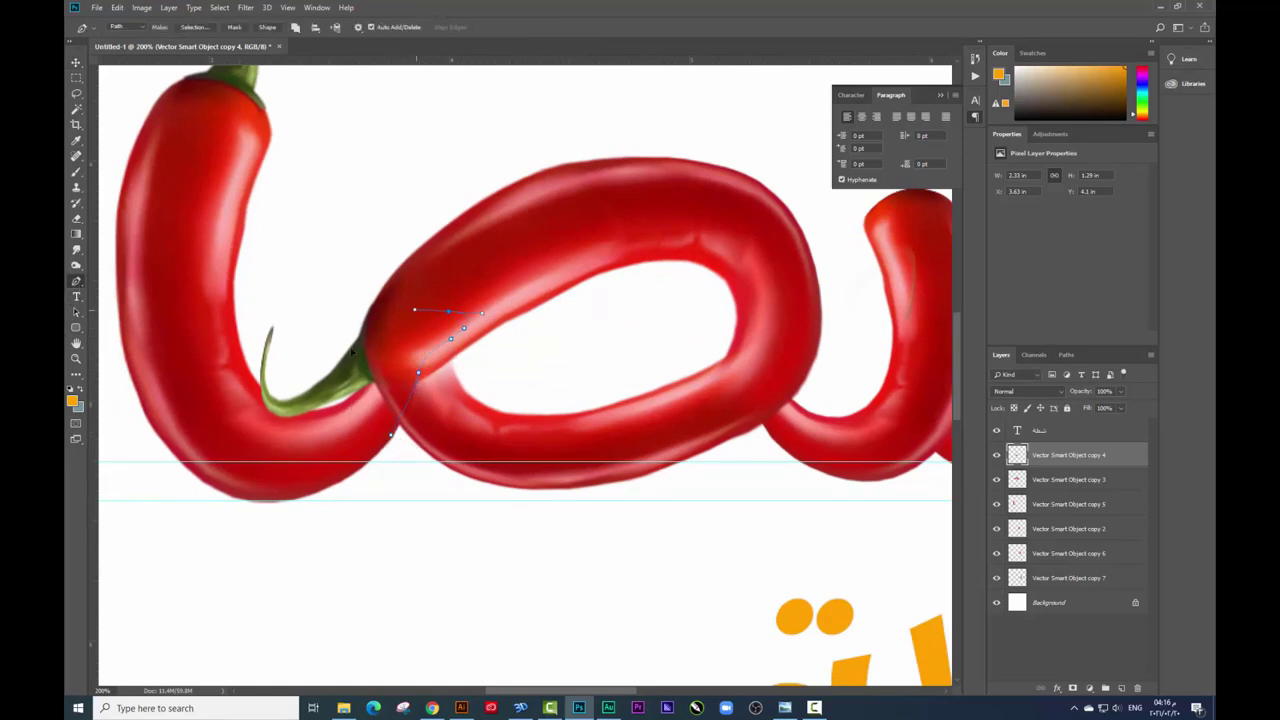
pyautogui.hotkey('ctrl', 'Return')
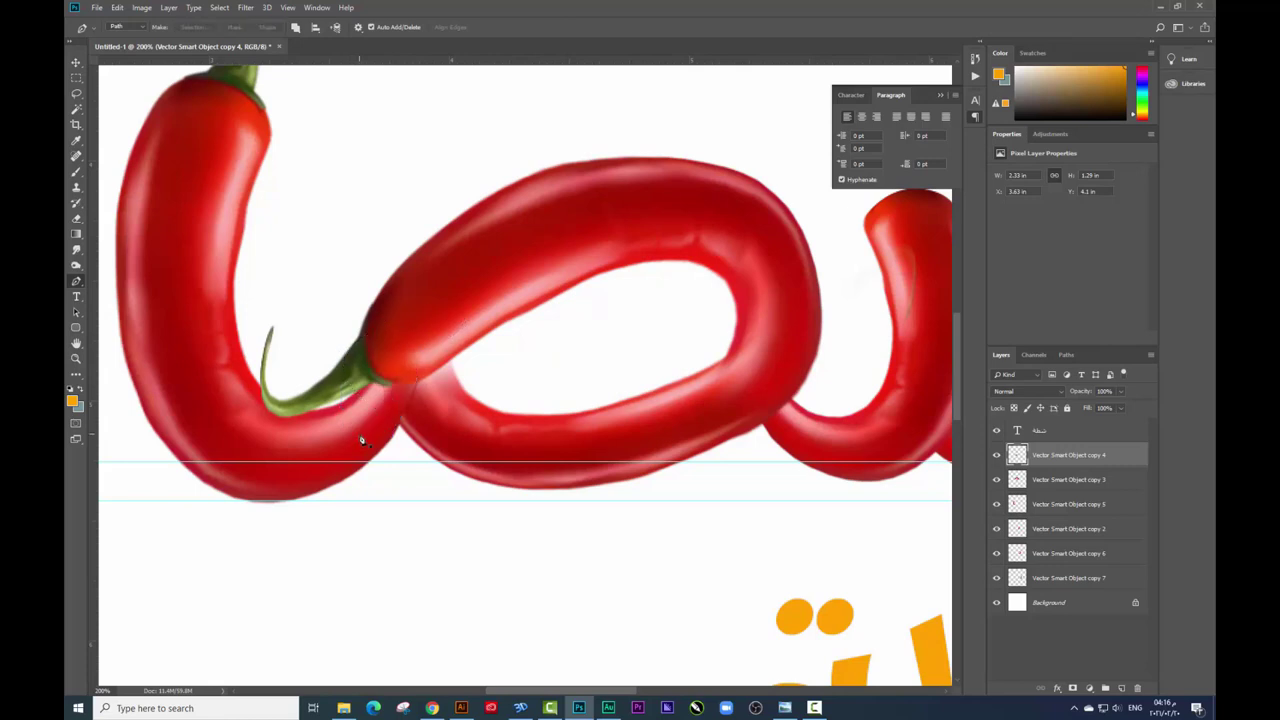
pyautogui.hotkey('ctrl', 'j')
pyautogui.hotkey('ctrl', '-')
pyautogui.hotkey('ctrl', '-')
pyautogui.hotkey('ctrl', '+')
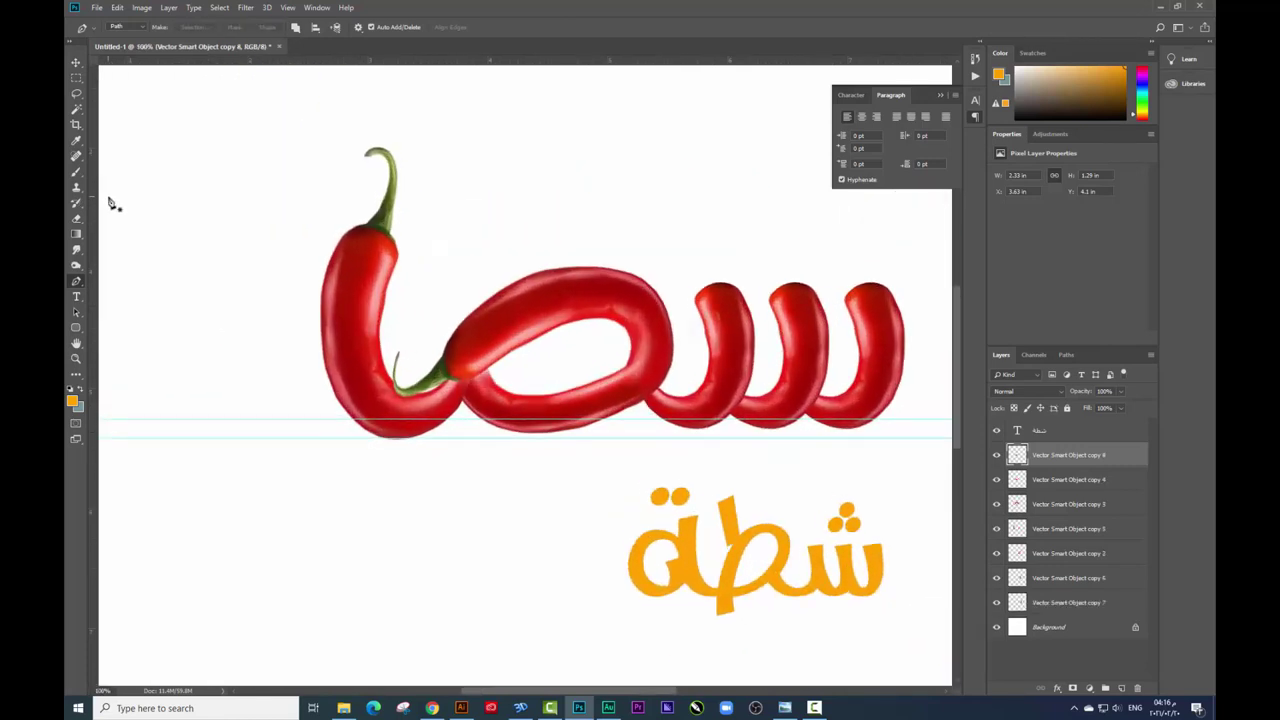
pyautogui.click(76, 62)
pyautogui.moveTo(668, 380)
pyautogui.mouseDown()
pyautogui.moveTo(672, 395)
pyautogui.moveTo(220, 318)
pyautogui.mouseUp()
pyautogui.click(1078, 480)
pyautogui.press('Delete')
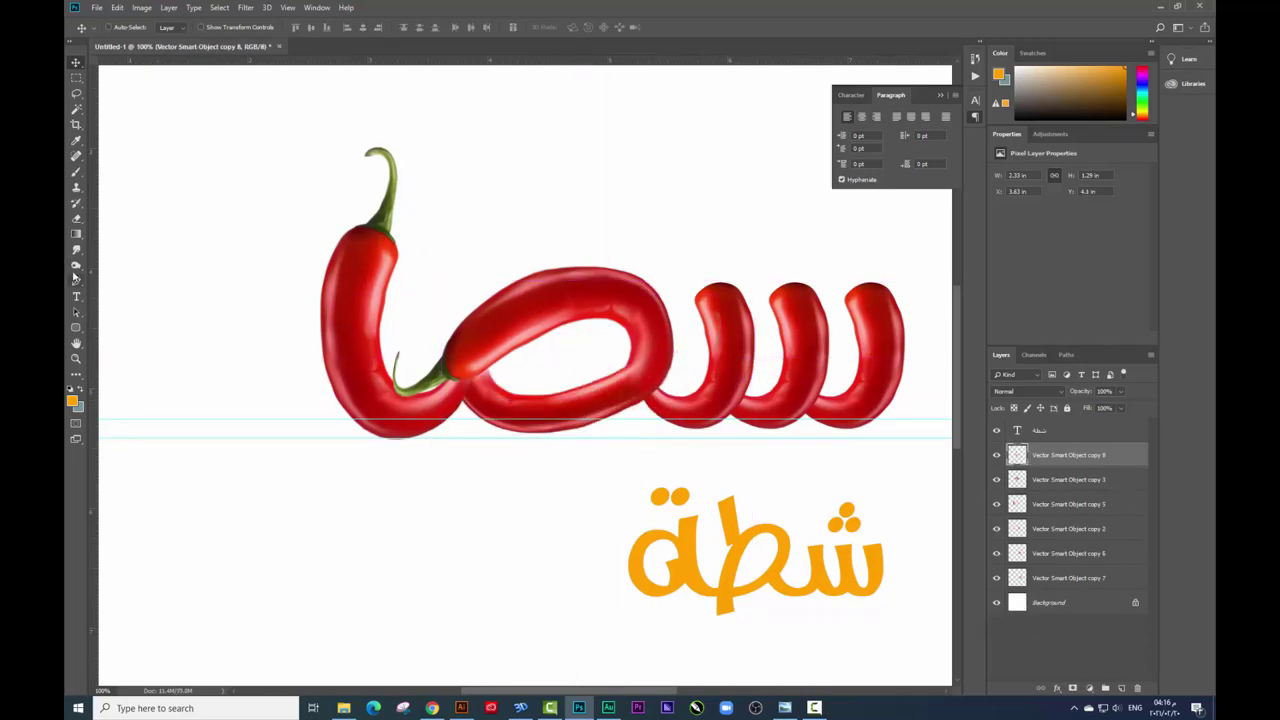
# - Choose a hard round Eraser brush to tidy the loop
pyautogui.click(76, 218)
pyautogui.rightClick(672, 390)
pyautogui.doubleClick(672, 463)
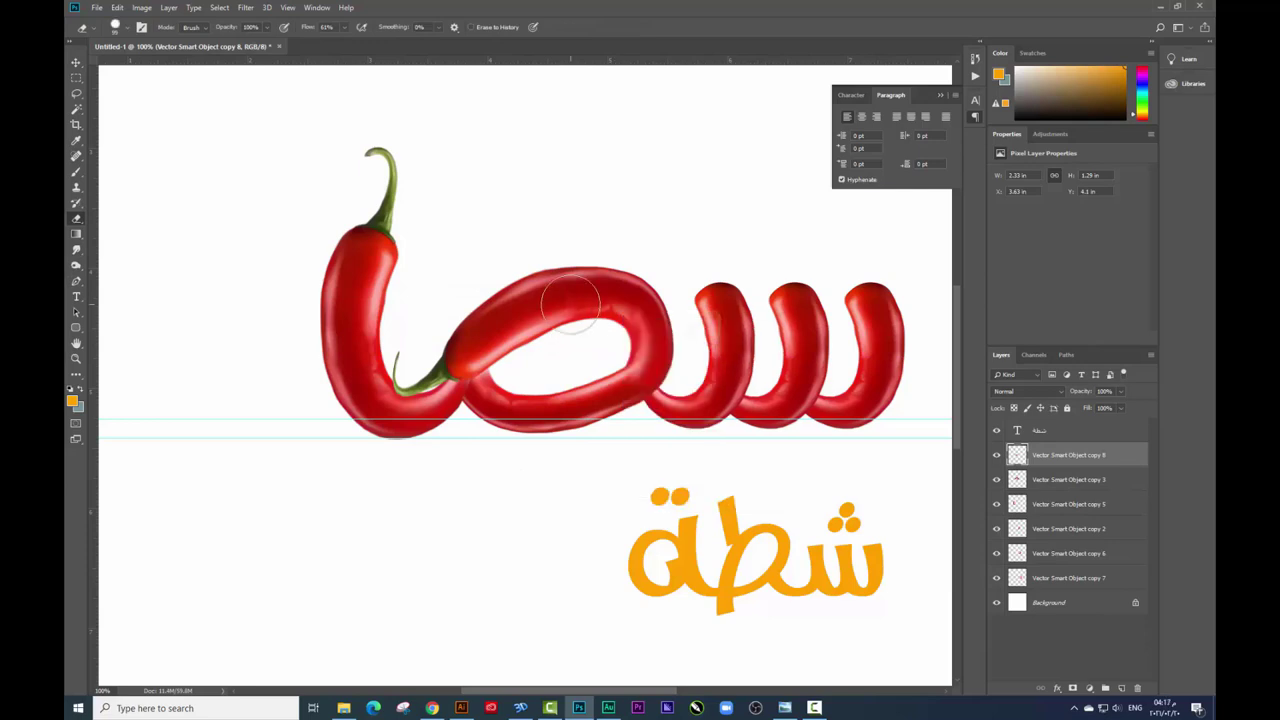
pyautogui.scroll(1, 855, 335)
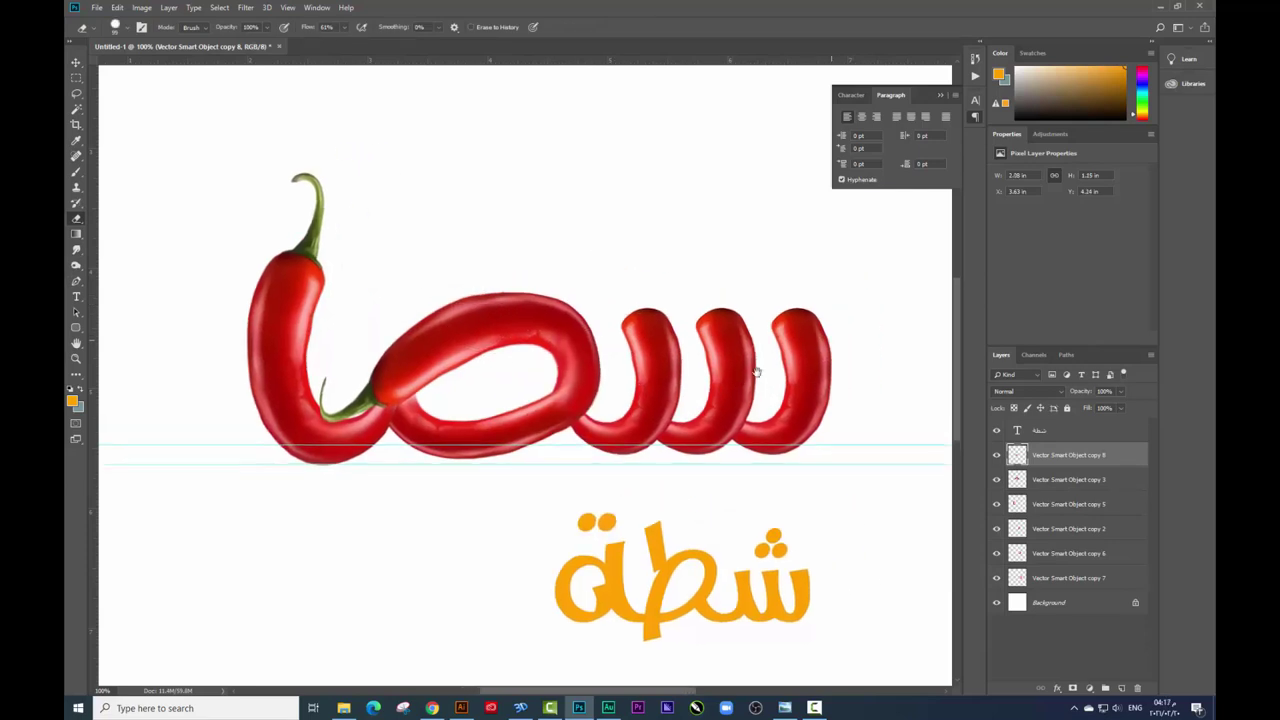
pyautogui.click(76, 62)
pyautogui.hscroll(-2, 409, 294)
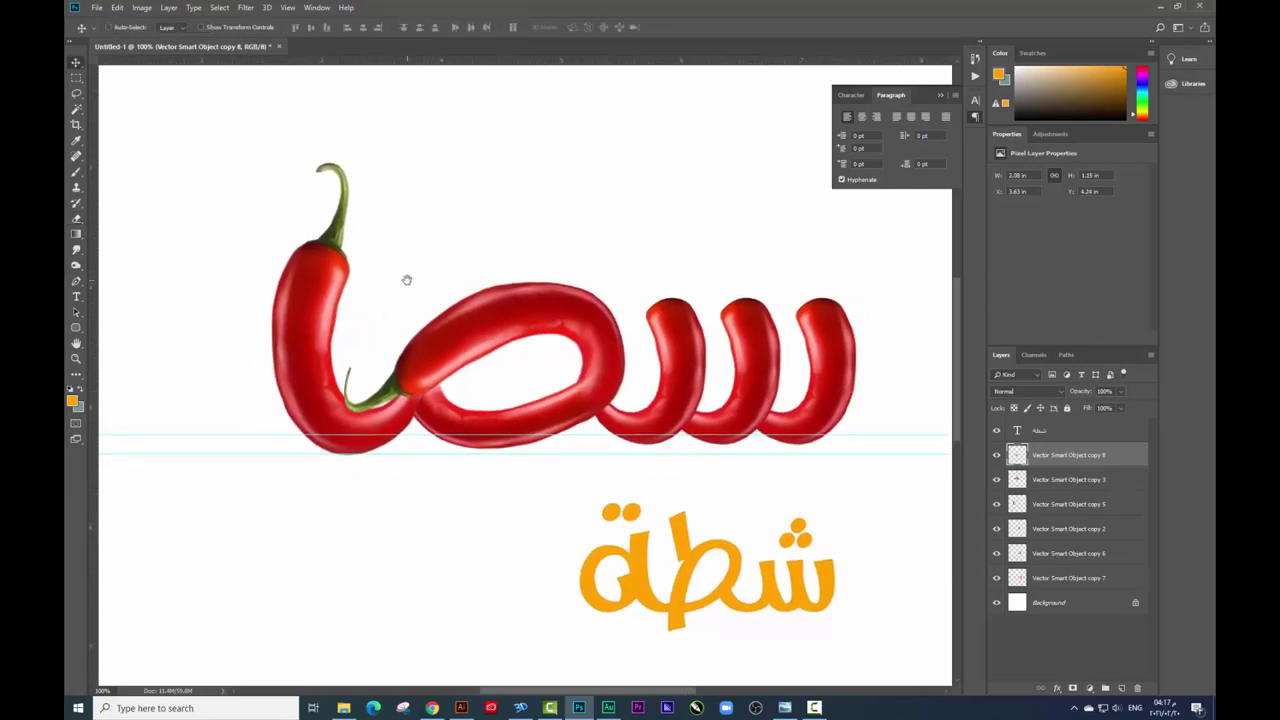
# - Rotate the Vector Smart Object copy 3 chili 180° and flip it vertically
pyautogui.rightClick(641, 311)
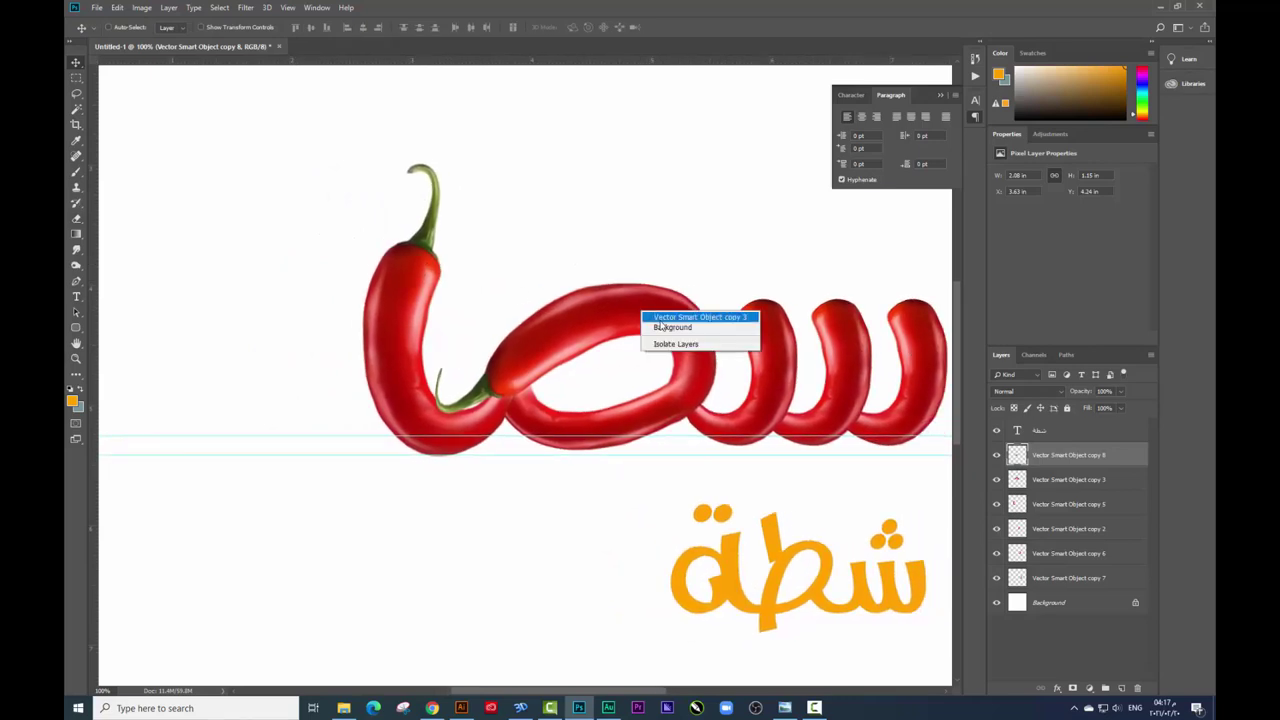
pyautogui.click(652, 316)
pyautogui.moveTo(644, 319)
pyautogui.mouseDown()
pyautogui.moveTo(686, 249)
pyautogui.moveTo(438, 214)
pyautogui.mouseUp()
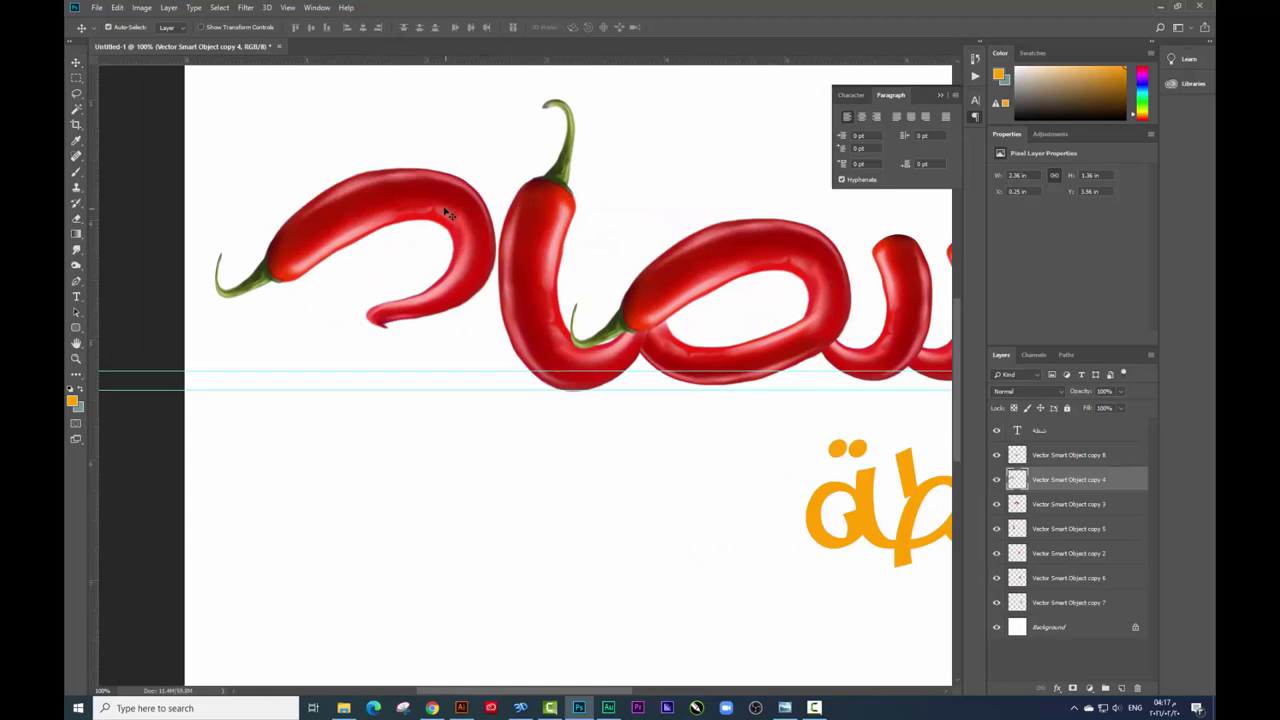
pyautogui.hotkey('ctrl', 't')
pyautogui.rightClick(447, 242)
pyautogui.click(470, 354)
pyautogui.rightClick(435, 254)
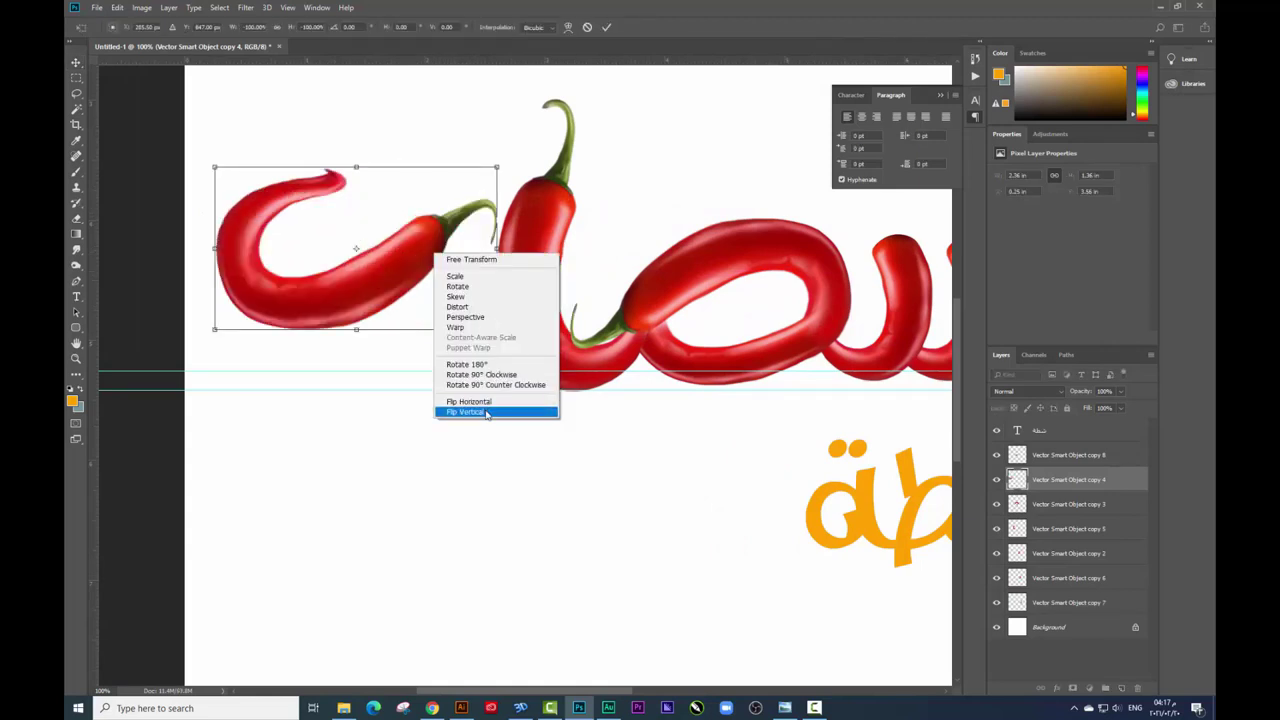
pyautogui.click(487, 412)
pyautogui.moveTo(586, 280); pyautogui.dragTo(557, 205)
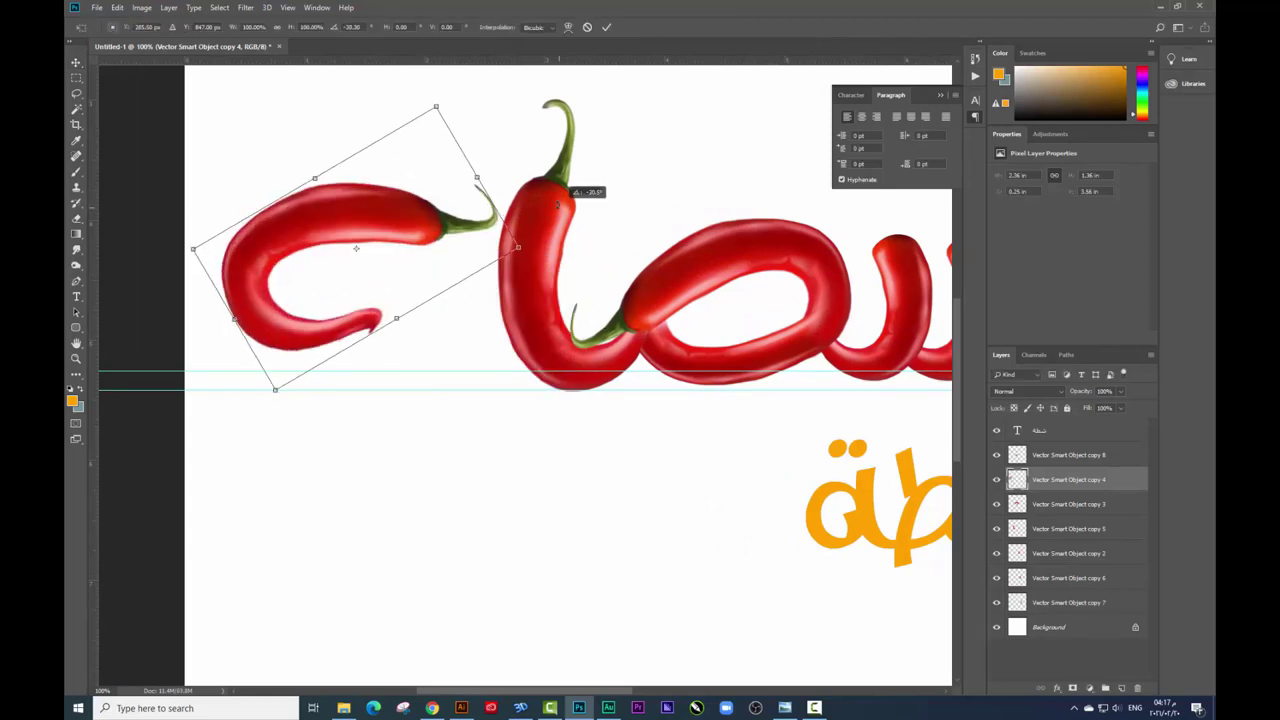
pyautogui.hotkey('ctrl', 'z')
# - Move the chili against the tall chili and warp its lower curve into a loop
pyautogui.moveTo(365, 263); pyautogui.dragTo(480, 286)
pyautogui.rightClick(474, 355)
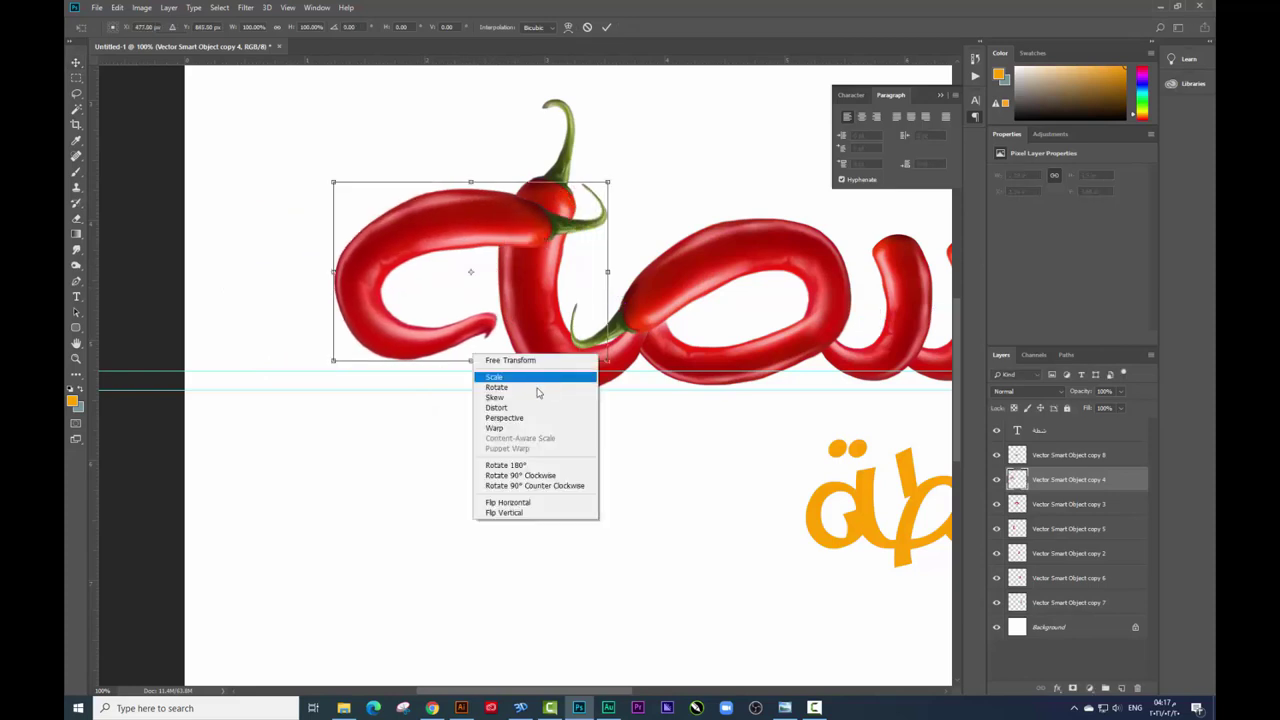
pyautogui.click(510, 428)
pyautogui.moveTo(555, 352); pyautogui.dragTo(705, 323)
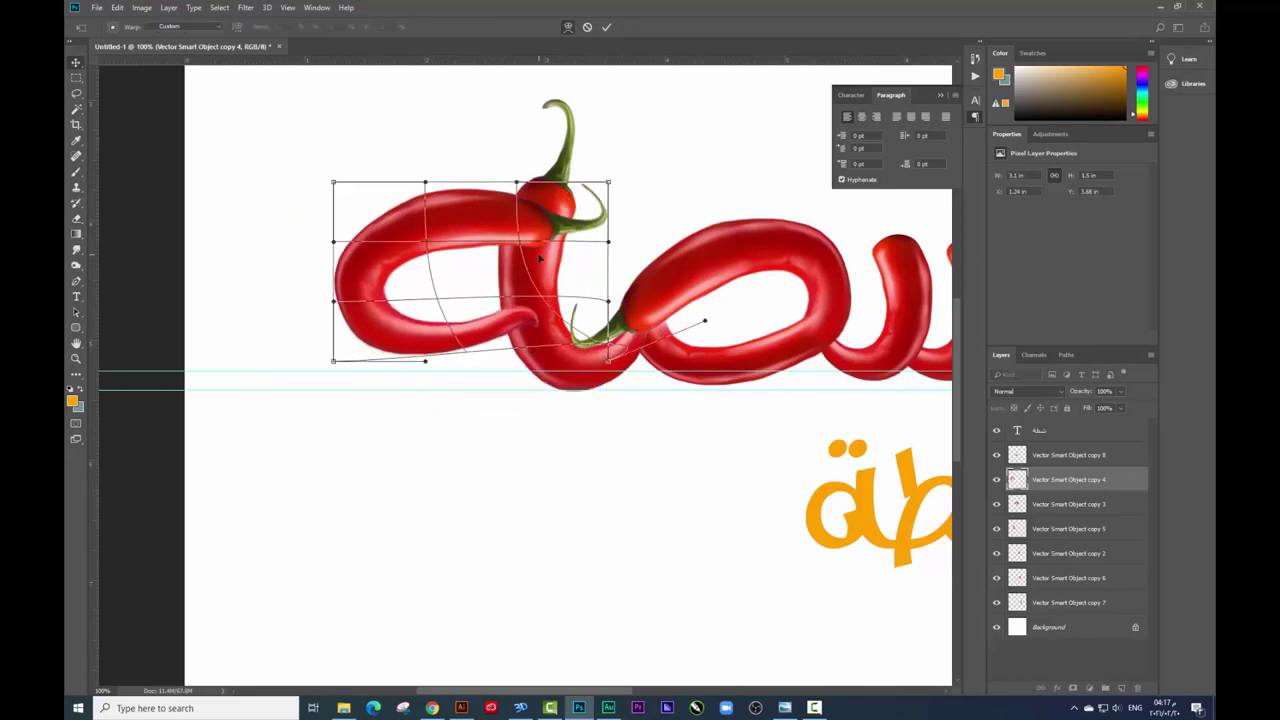
pyautogui.press('Return')
# - Send the chili to the bottom of the layer stack and fine-tune chili positions
pyautogui.hotkey('ctrl', '-')
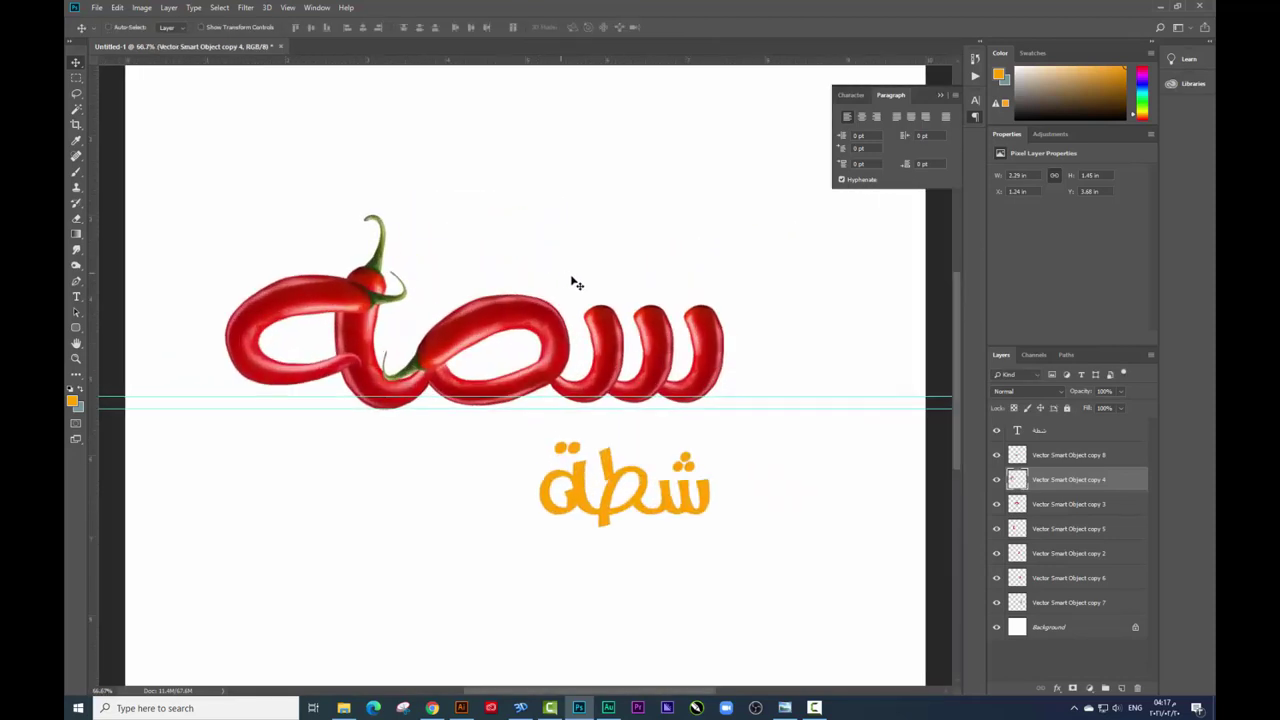
pyautogui.moveTo(1067, 485); pyautogui.dragTo(1067, 602)
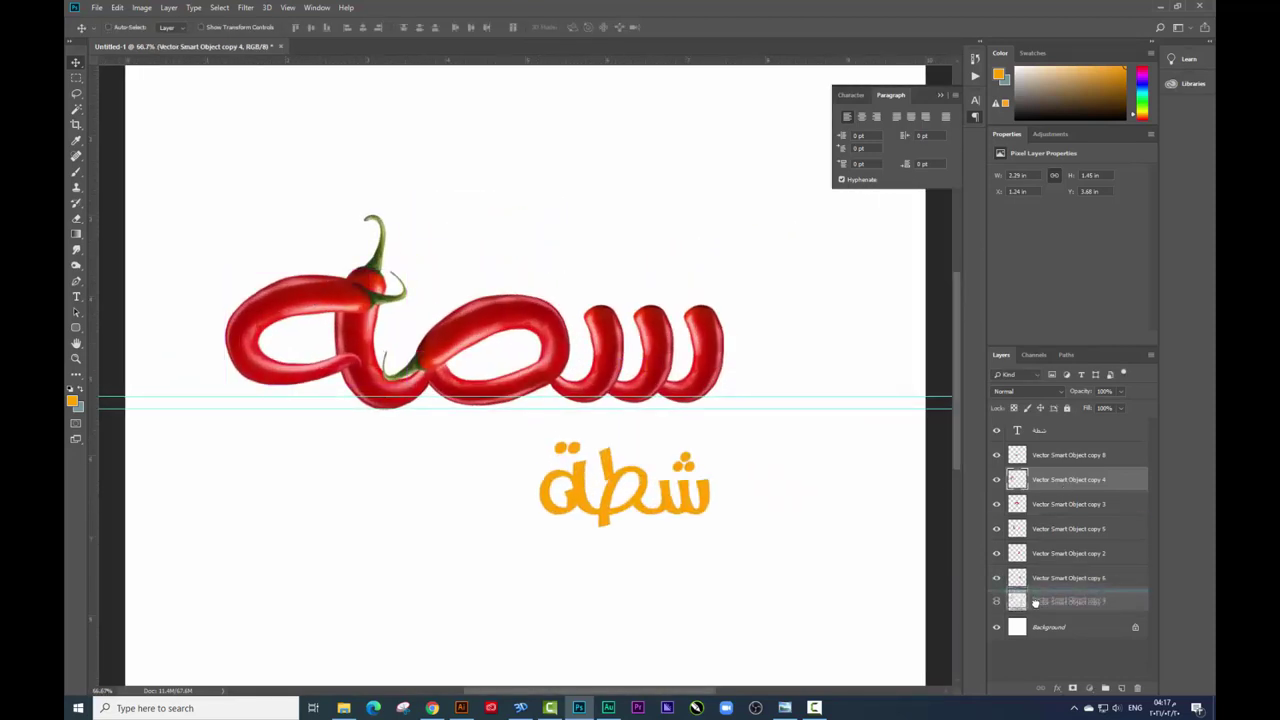
pyautogui.moveTo(345, 323); pyautogui.dragTo(337, 323)
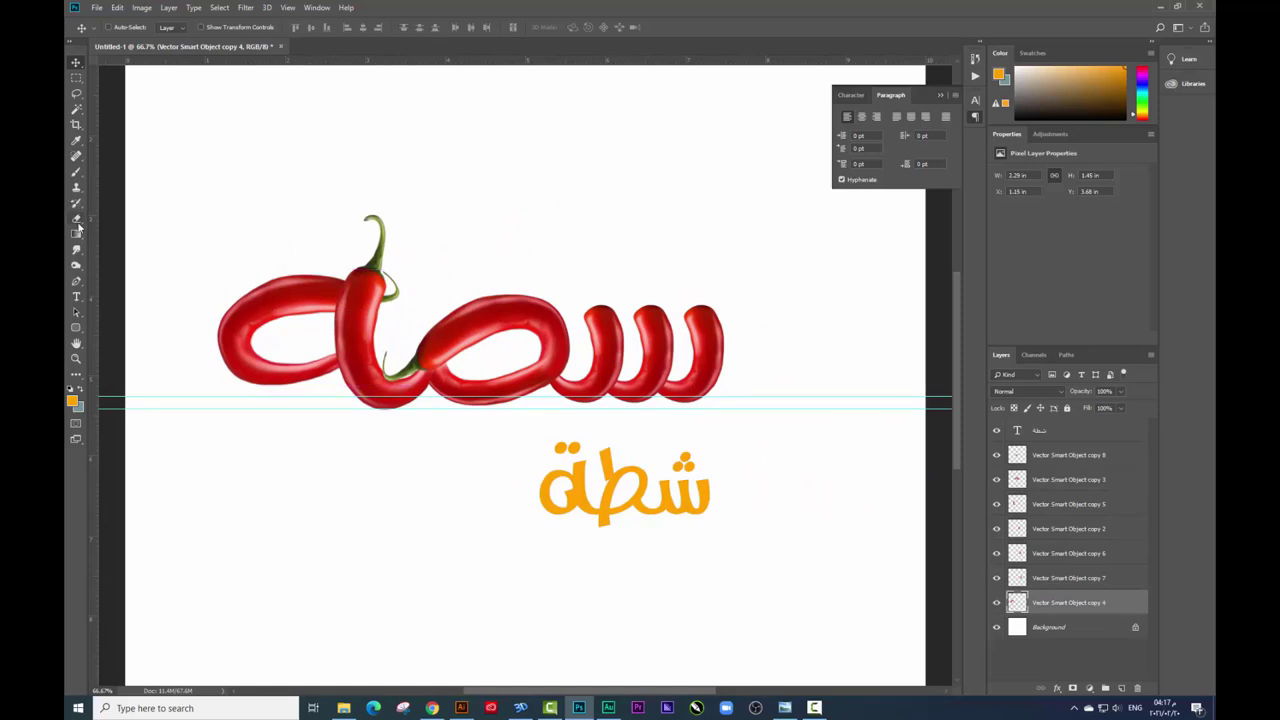
pyautogui.click(77, 220)
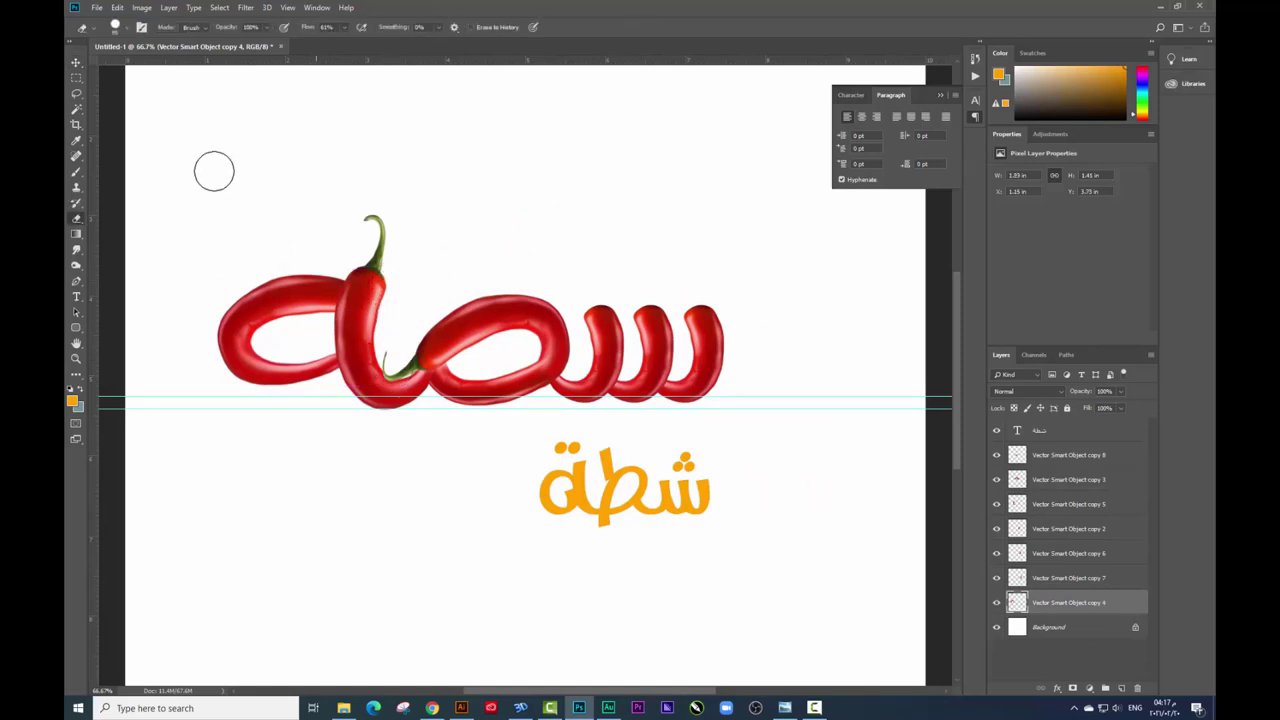
pyautogui.click(76, 62)
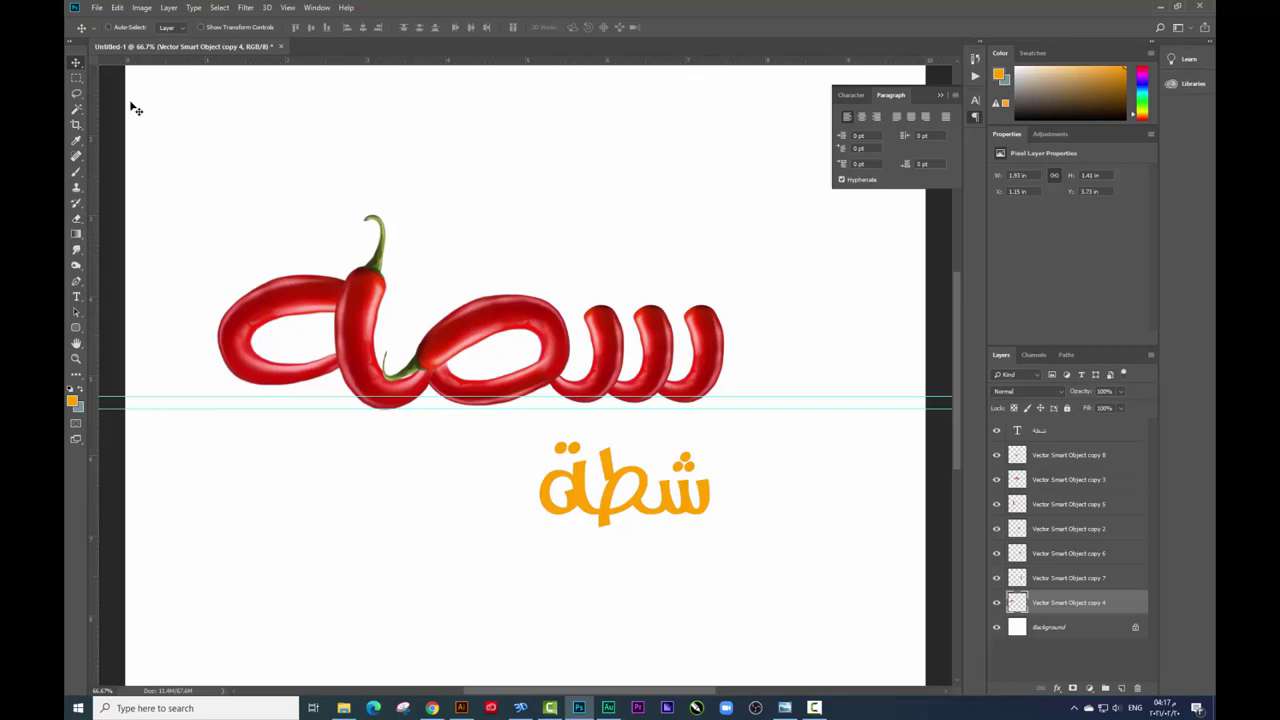
pyautogui.moveTo(370, 305); pyautogui.dragTo(405, 302)
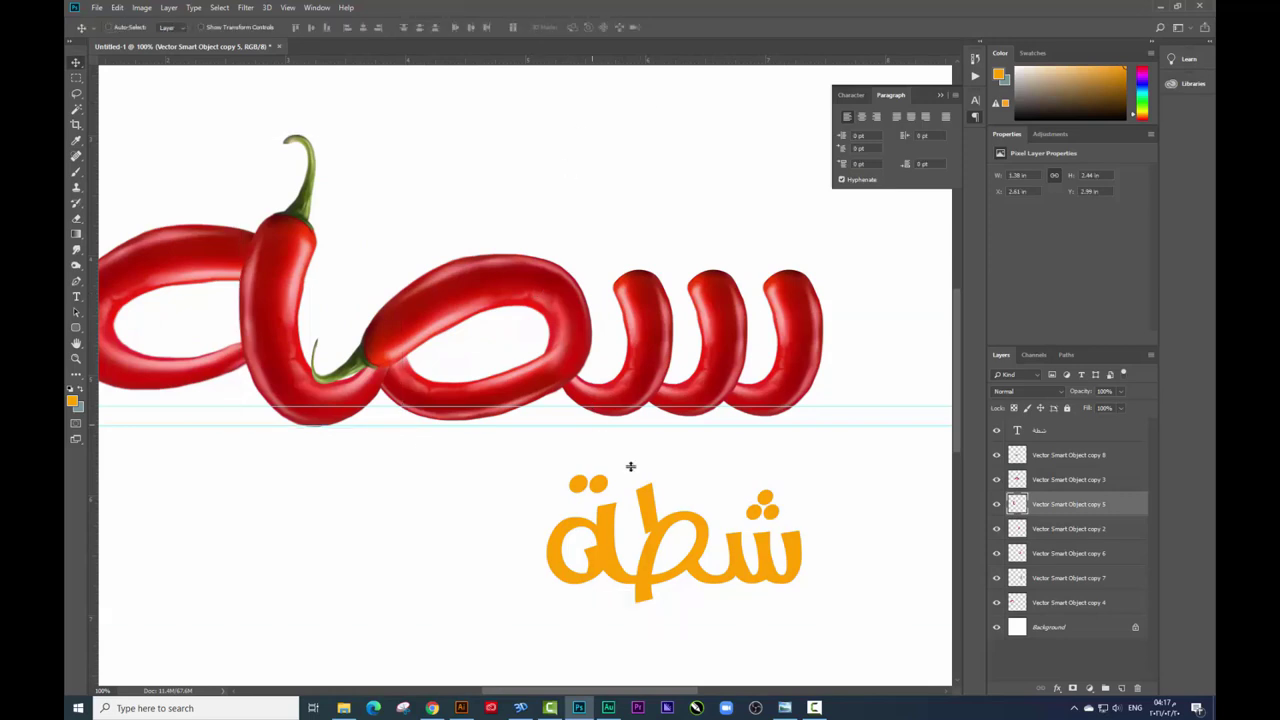
# - Move the guides lower and nudge the middle chili piece up slightly
pyautogui.moveTo(630, 466); pyautogui.dragTo(630, 626)
pyautogui.moveTo(610, 408); pyautogui.dragTo(610, 416)
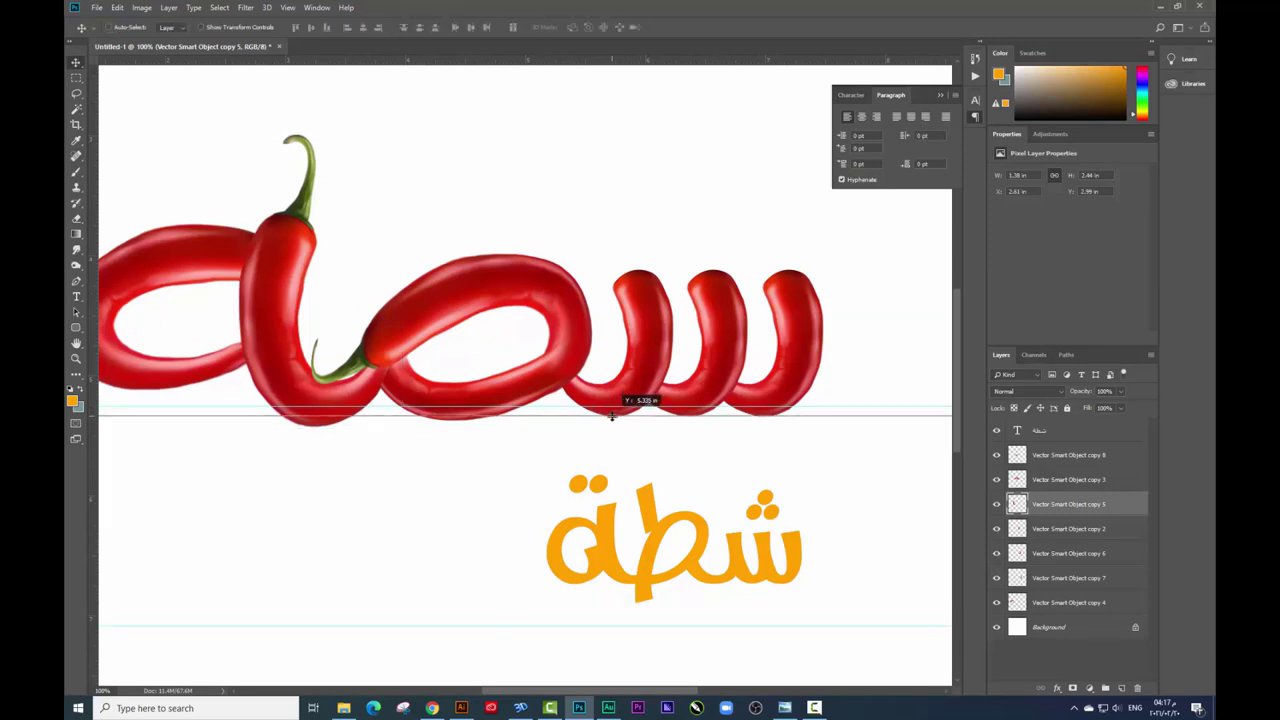
pyautogui.rightClick(497, 403)
pyautogui.click(505, 404)
pyautogui.press('Up')
pyautogui.press('Up')
pyautogui.press('Up')
pyautogui.press('Up')
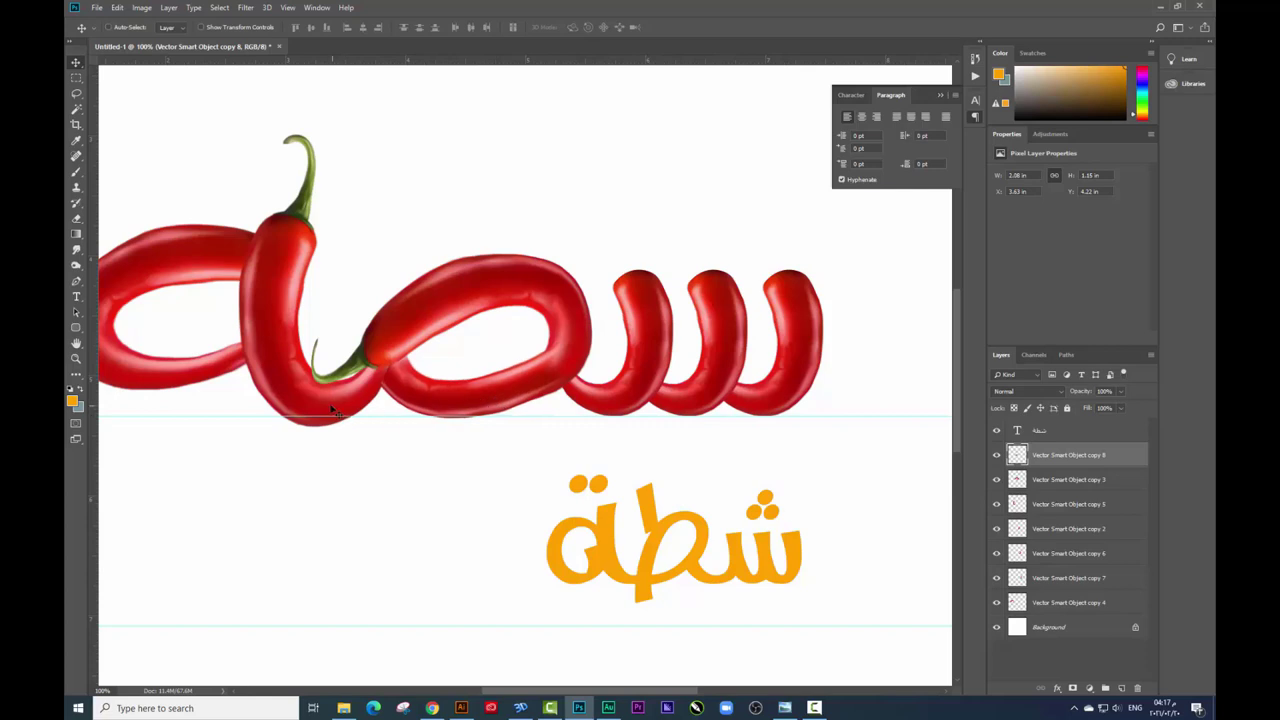
# - Warp the middle chili's base so it bends neatly into the lettering
pyautogui.rightClick(331, 407)
pyautogui.click(343, 418)
pyautogui.hotkey('ctrl', 't')
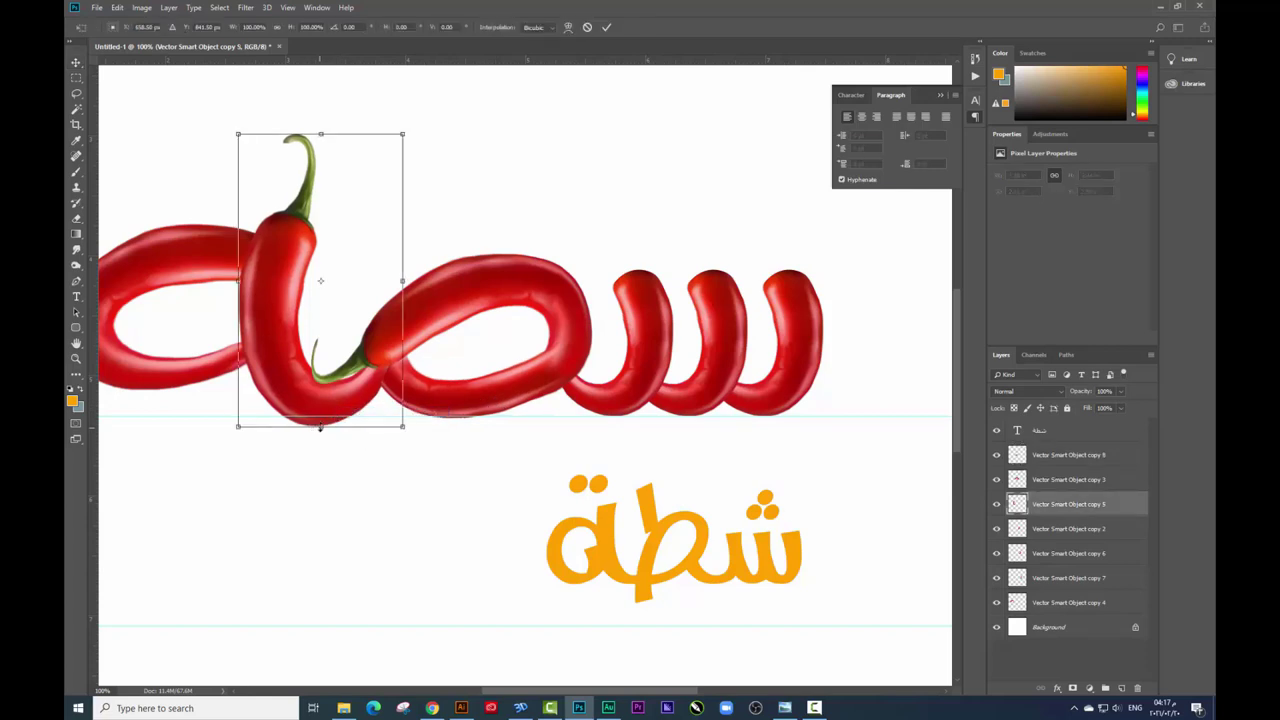
pyautogui.moveTo(320, 427); pyautogui.dragTo(320, 418)
pyautogui.rightClick(336, 340)
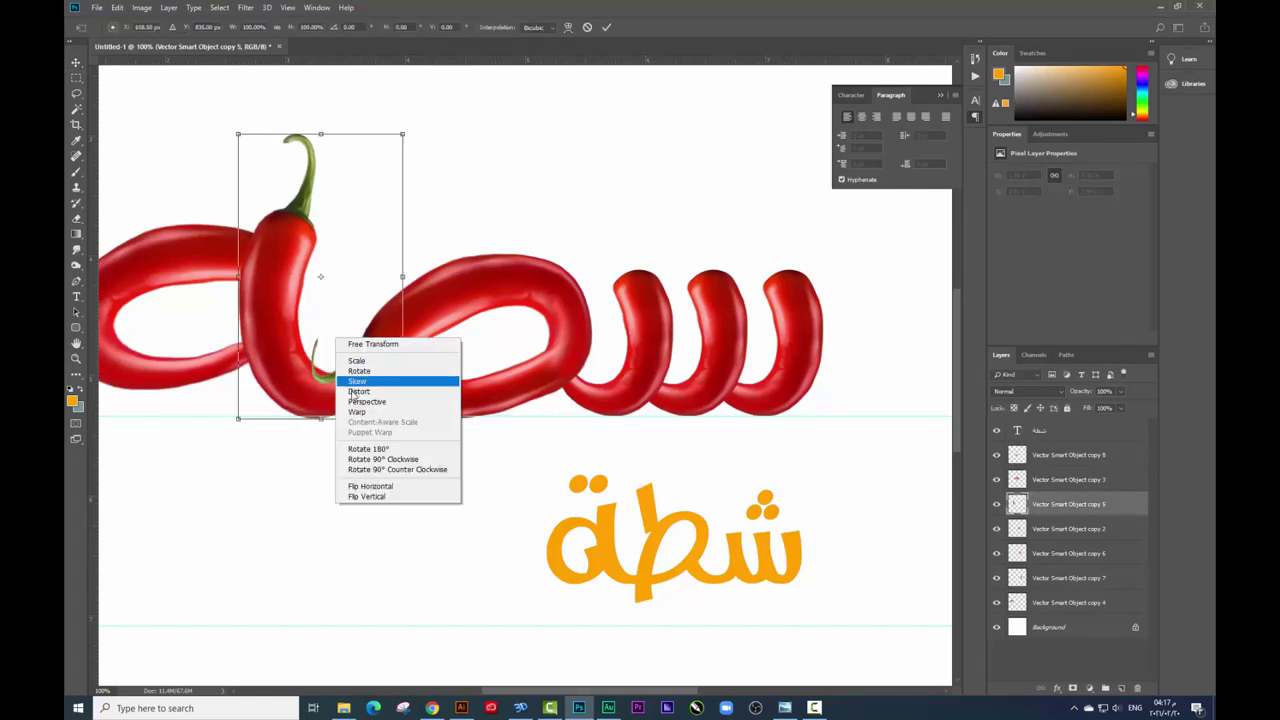
pyautogui.click(357, 411)
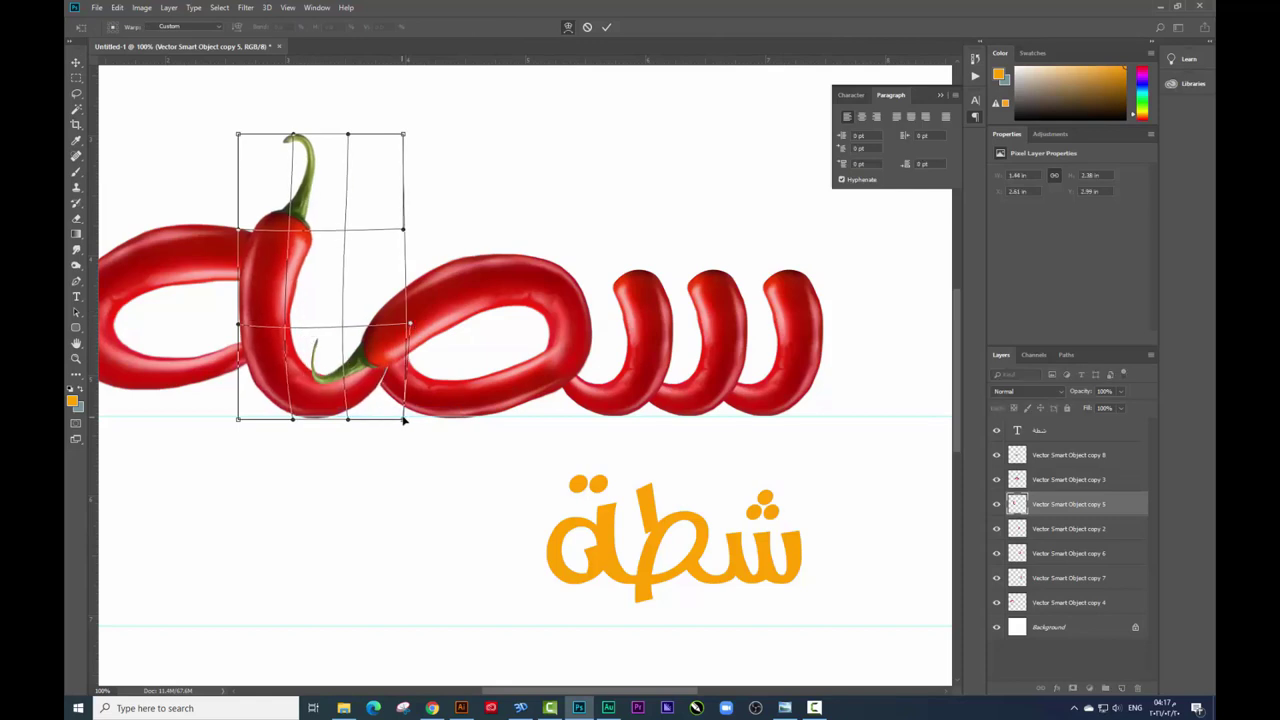
pyautogui.moveTo(404, 420); pyautogui.dragTo(409, 420)
pyautogui.press('Return')
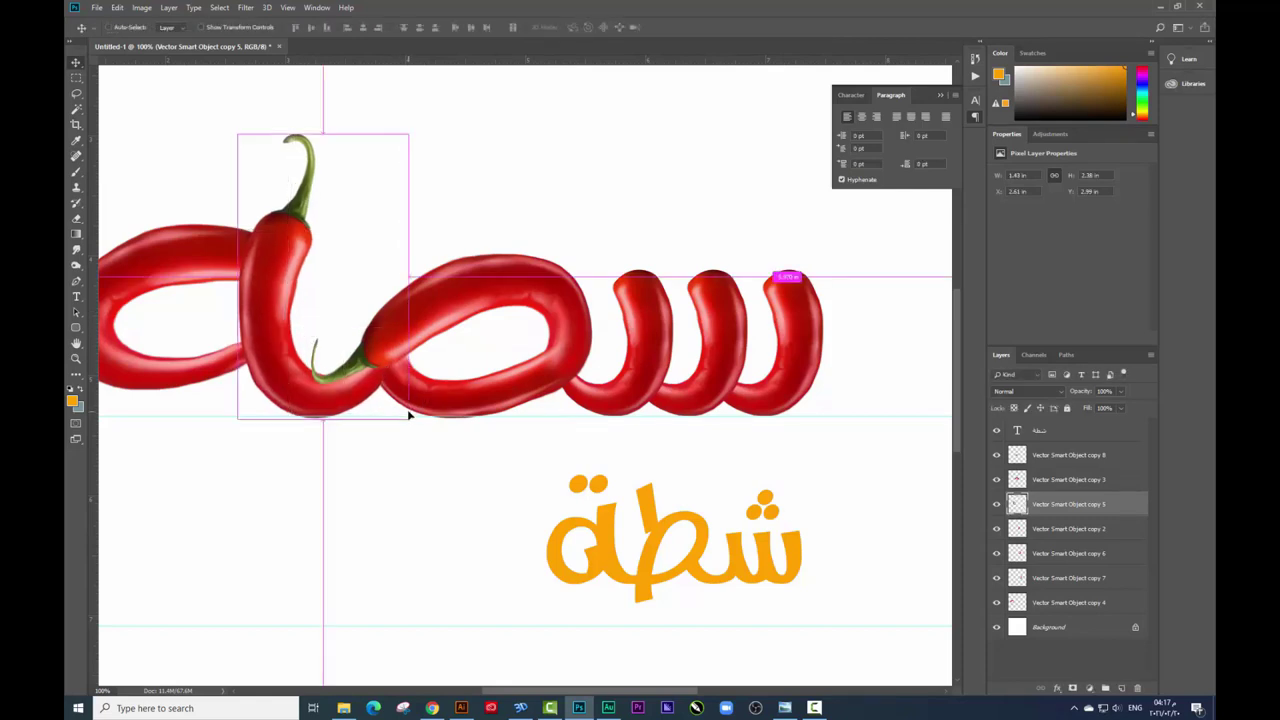
# - Nudge the left chili slightly down into line with the word
pyautogui.hotkey('ctrl', '-')
pyautogui.rightClick(326, 298)
pyautogui.click(326, 298)
pyautogui.moveTo(326, 298); pyautogui.dragTo(328, 303)
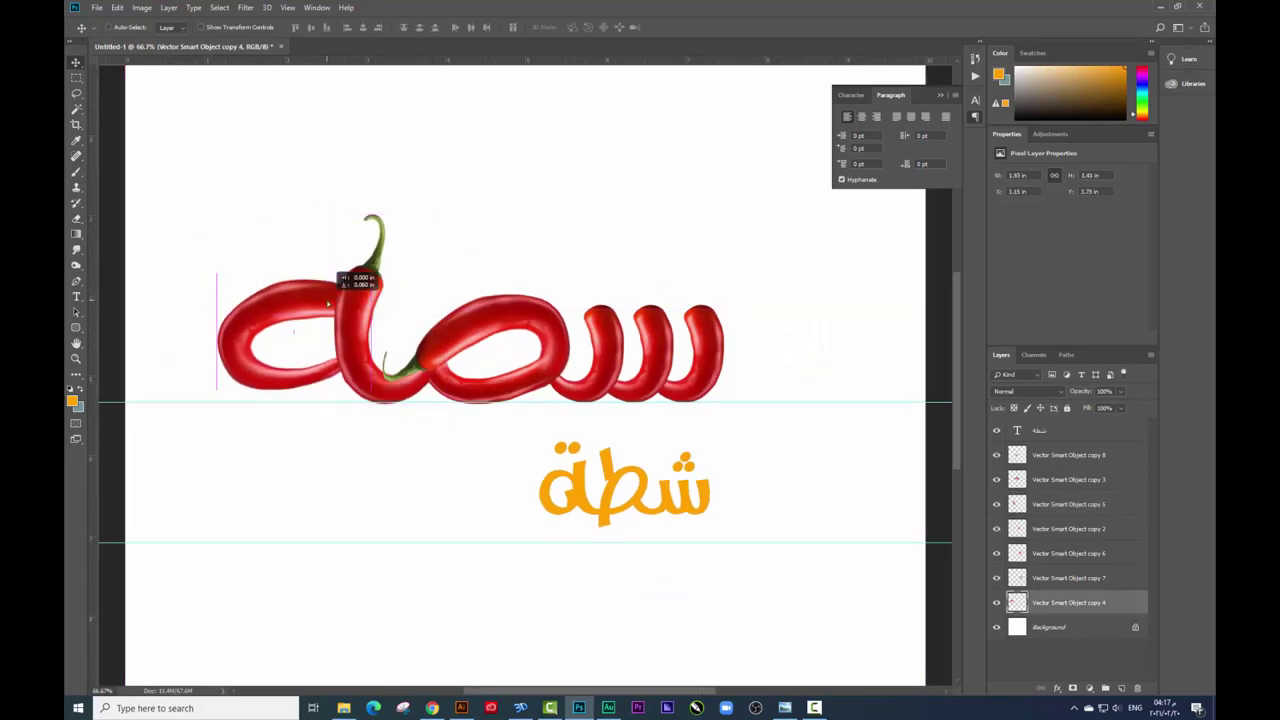
pyautogui.hotkey('ctrl', 't')
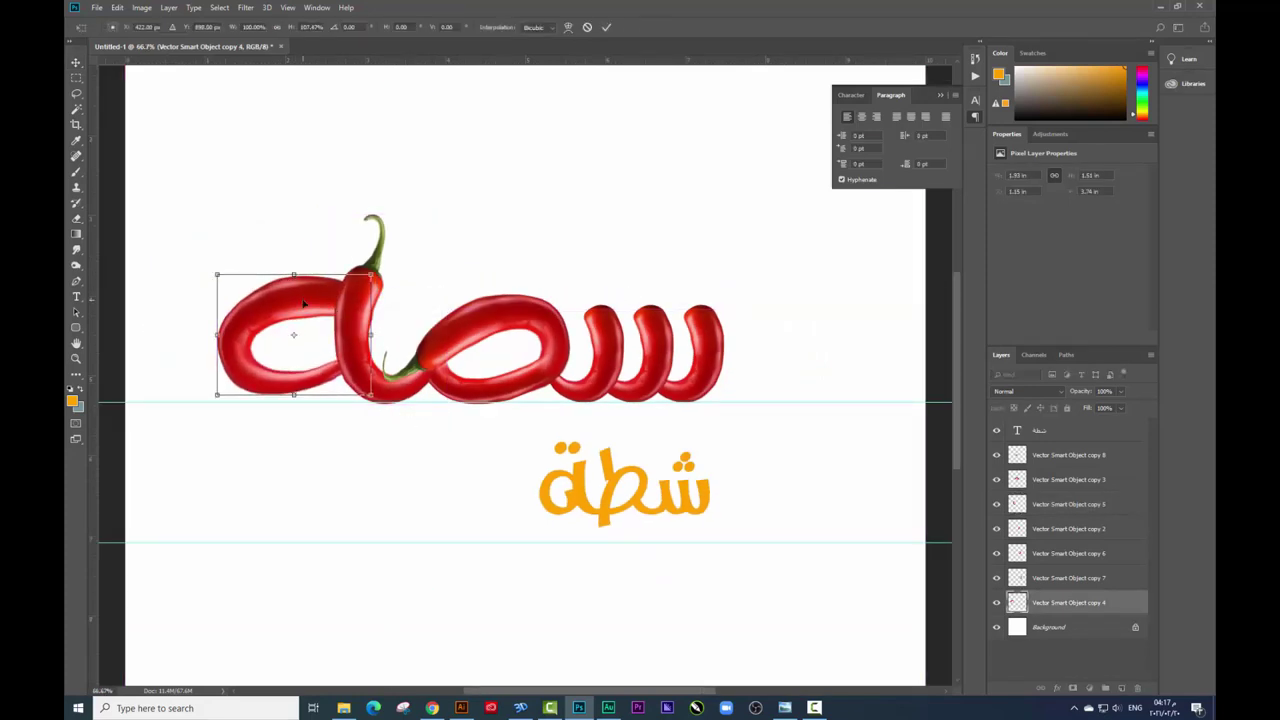
pyautogui.press('Return')
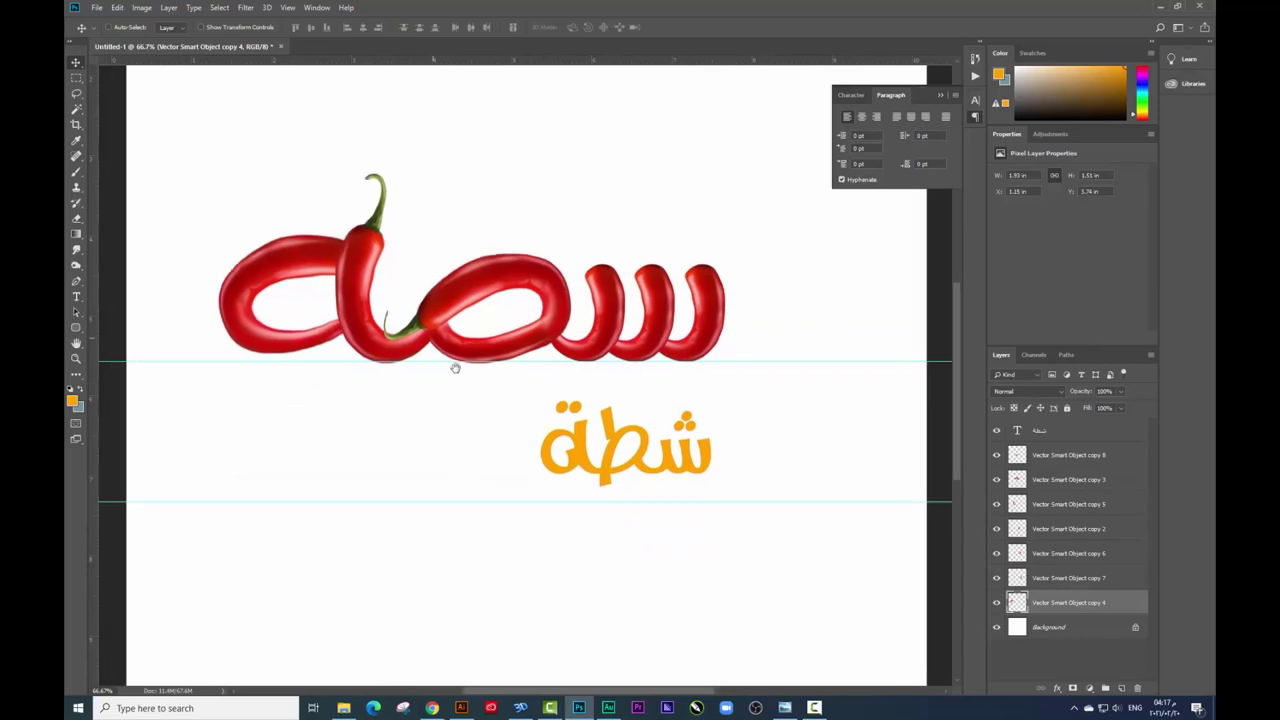
# - Reselect the middle chili and bring up the original chili illustration
pyautogui.hscroll(-1, 454, 369)
pyautogui.keyDown('alt'); pyautogui.scroll(1, 463, 368); pyautogui.keyUp('alt')
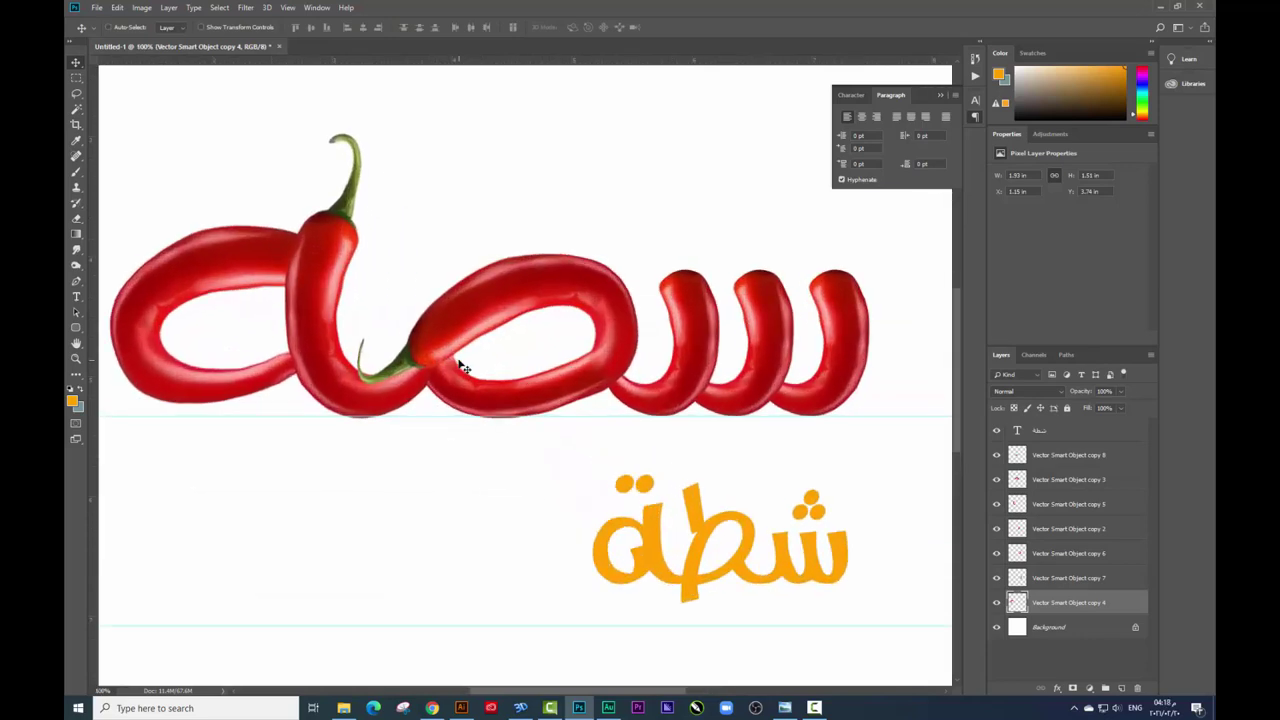
pyautogui.keyDown('ctrl'); pyautogui.click(320, 265); pyautogui.keyUp('ctrl')
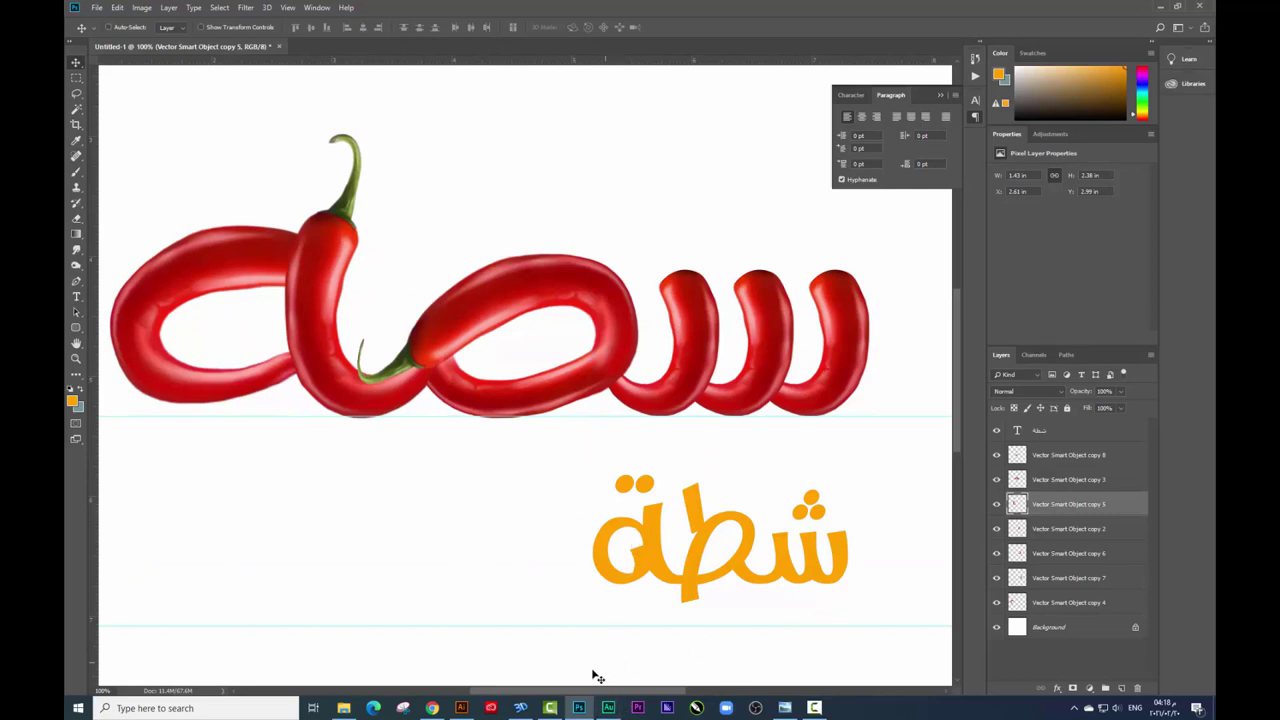
pyautogui.click(461, 707)
# - Place a whole chili from Illustrator into the document and nudge it left and down
pyautogui.moveTo(560, 380)
pyautogui.mouseDown()
pyautogui.moveTo(580, 708)
pyautogui.moveTo(522, 325)
pyautogui.mouseUp()
pyautogui.hotkey('ctrl', '-')
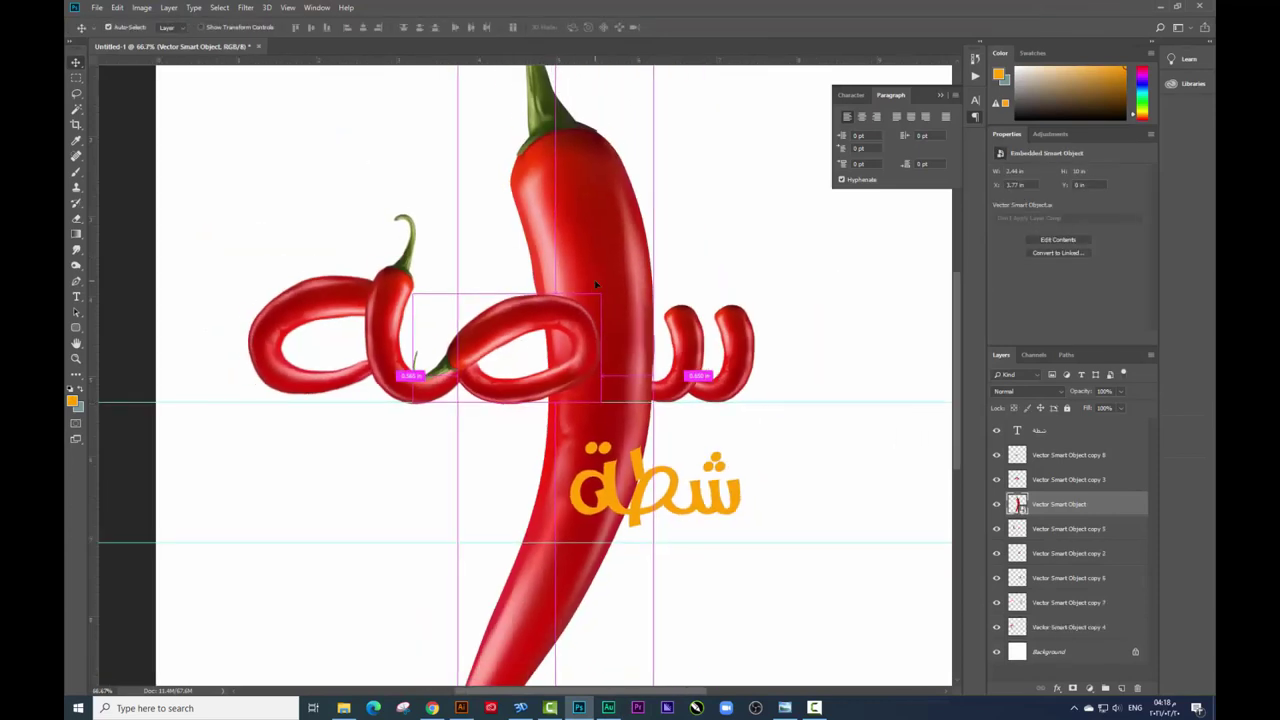
pyautogui.hotkey('shift', 'Left')
pyautogui.hotkey('shift', 'Left')
pyautogui.hotkey('shift', 'Left')
pyautogui.hotkey('shift', 'Down')
pyautogui.hotkey('shift', 'Down')
pyautogui.hotkey('shift', 'Down')
pyautogui.hotkey('shift', 'Down')
pyautogui.hotkey('shift', 'Down')
pyautogui.hotkey('shift', 'Down')
pyautogui.hotkey('shift', 'Left')
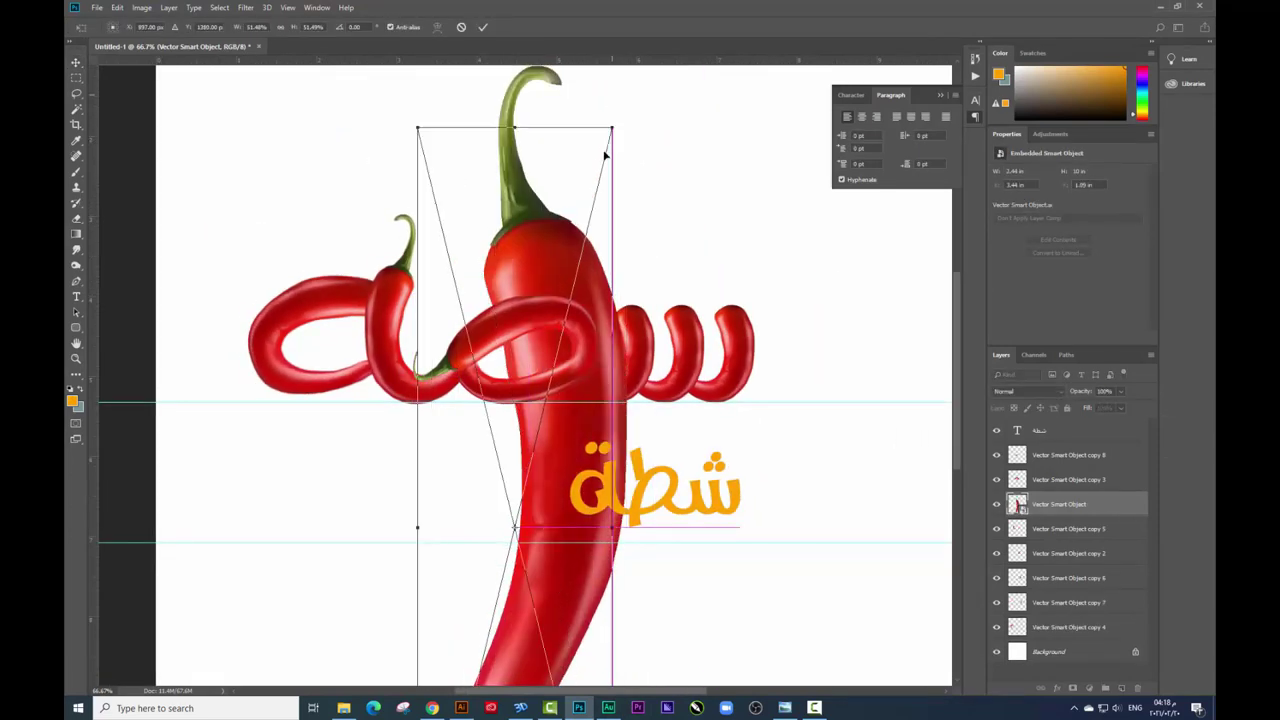
# - Shrink the new chili to about half size and stand it in the word, tilted about 2°
pyautogui.moveTo(613, 140); pyautogui.dragTo(575, 282)
pyautogui.moveTo(535, 402); pyautogui.dragTo(498, 132)
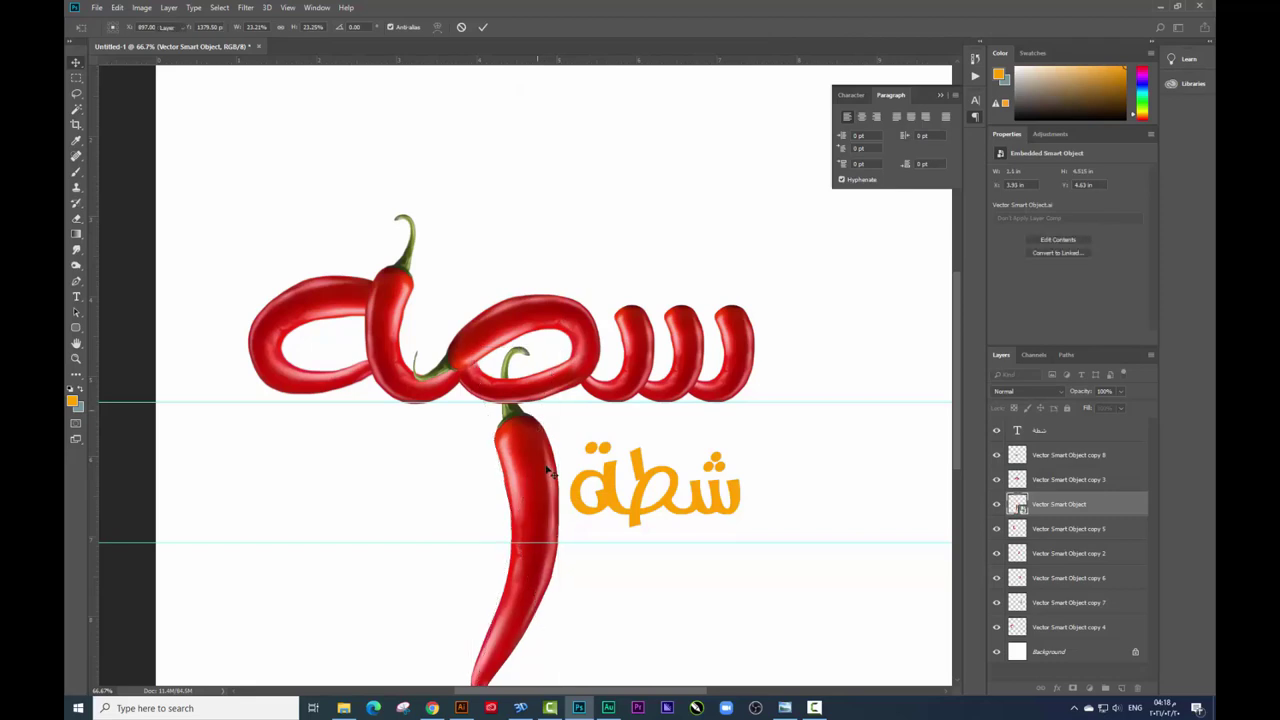
pyautogui.moveTo(524, 78); pyautogui.dragTo(501, 170)
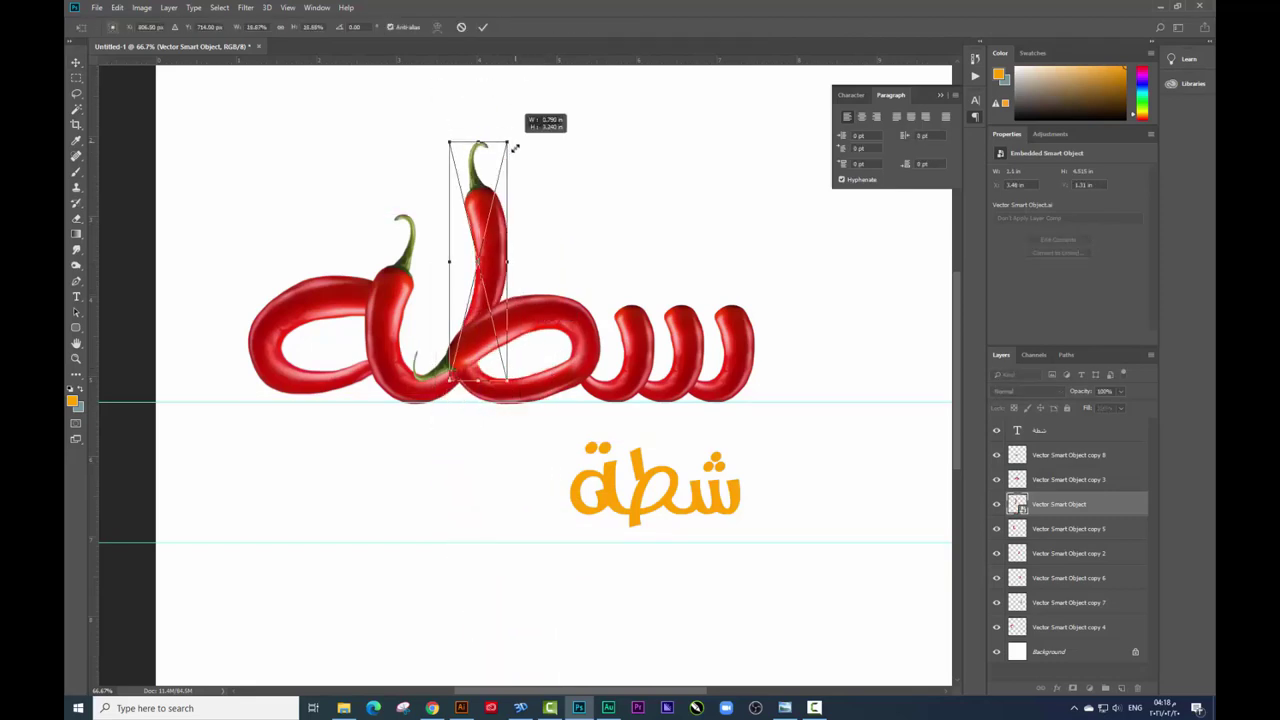
pyautogui.moveTo(492, 256); pyautogui.dragTo(498, 288)
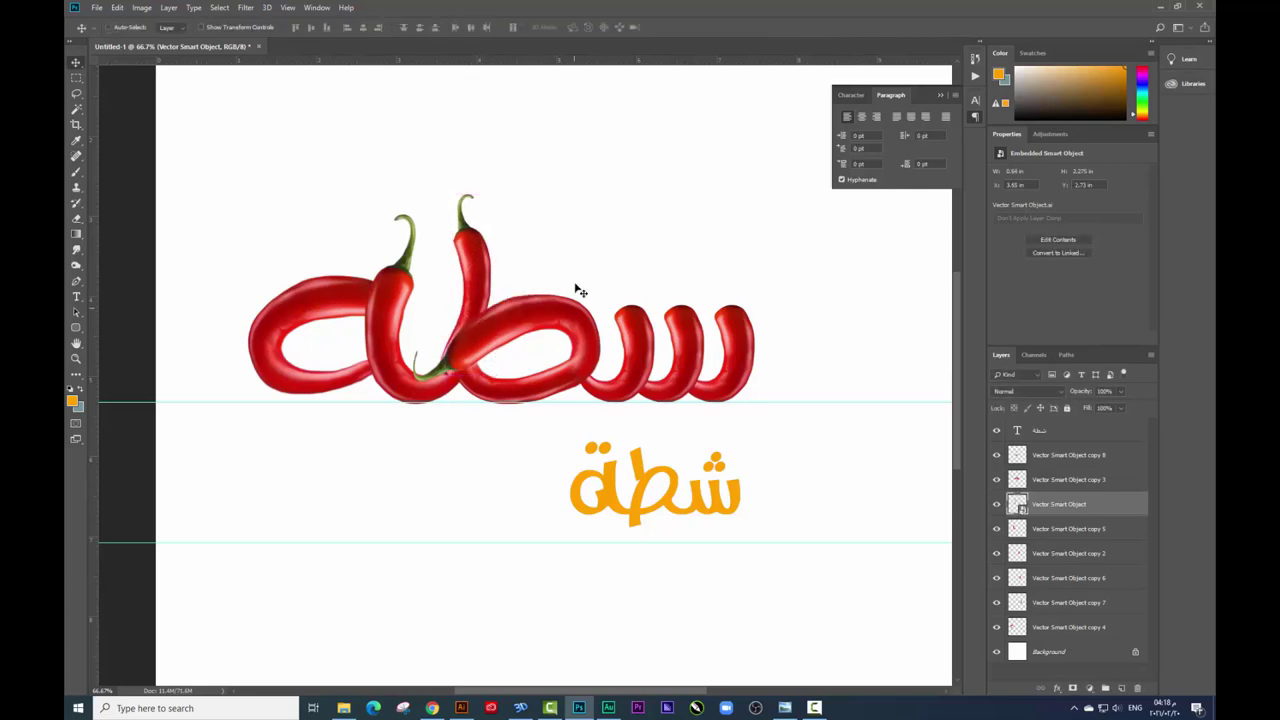
pyautogui.moveTo(580, 289); pyautogui.dragTo(571, 272)
pyautogui.press('Return')
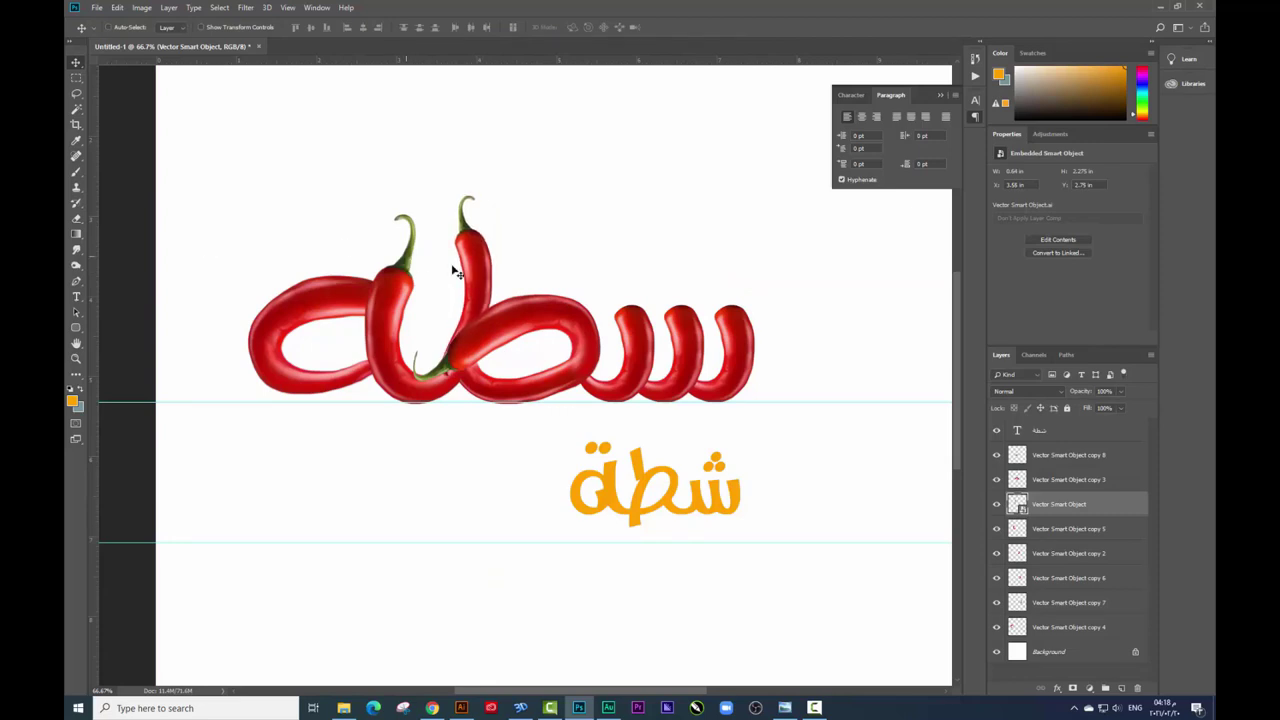
# - Rasterize the upright chili and warp its base to curve into the letter
pyautogui.click(76, 218)
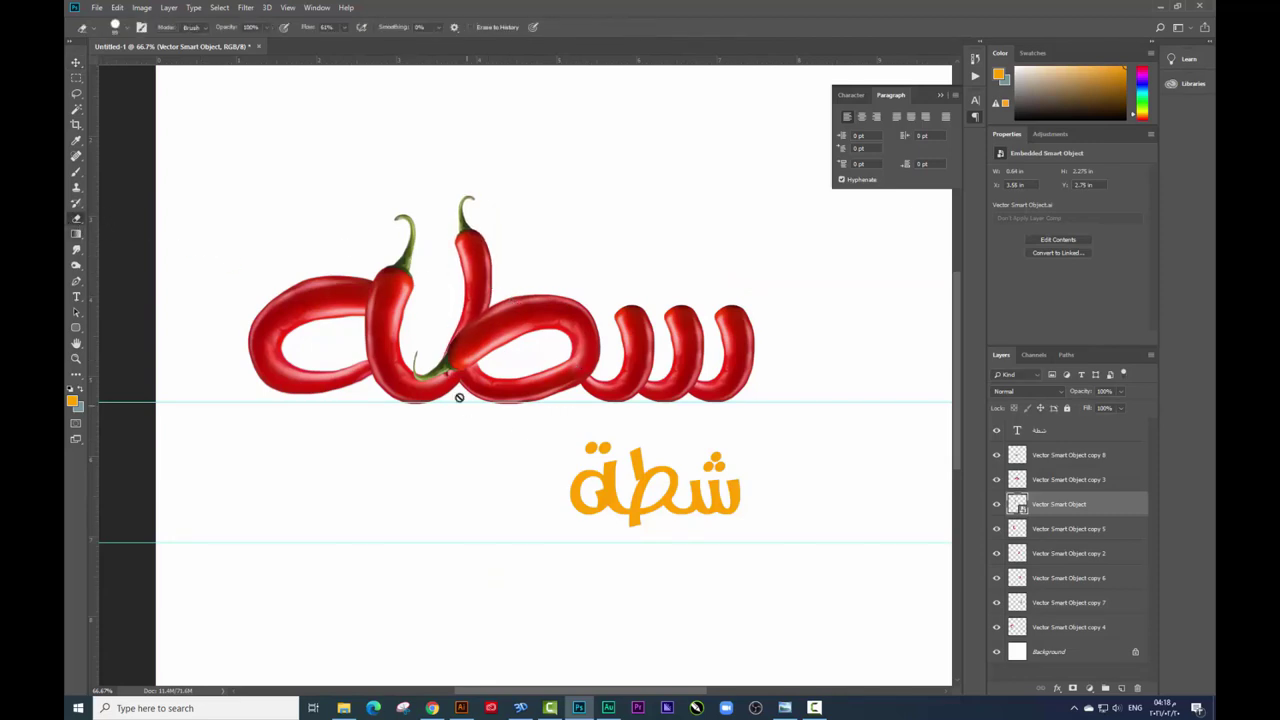
pyautogui.click(460, 398)
pyautogui.click(610, 266)
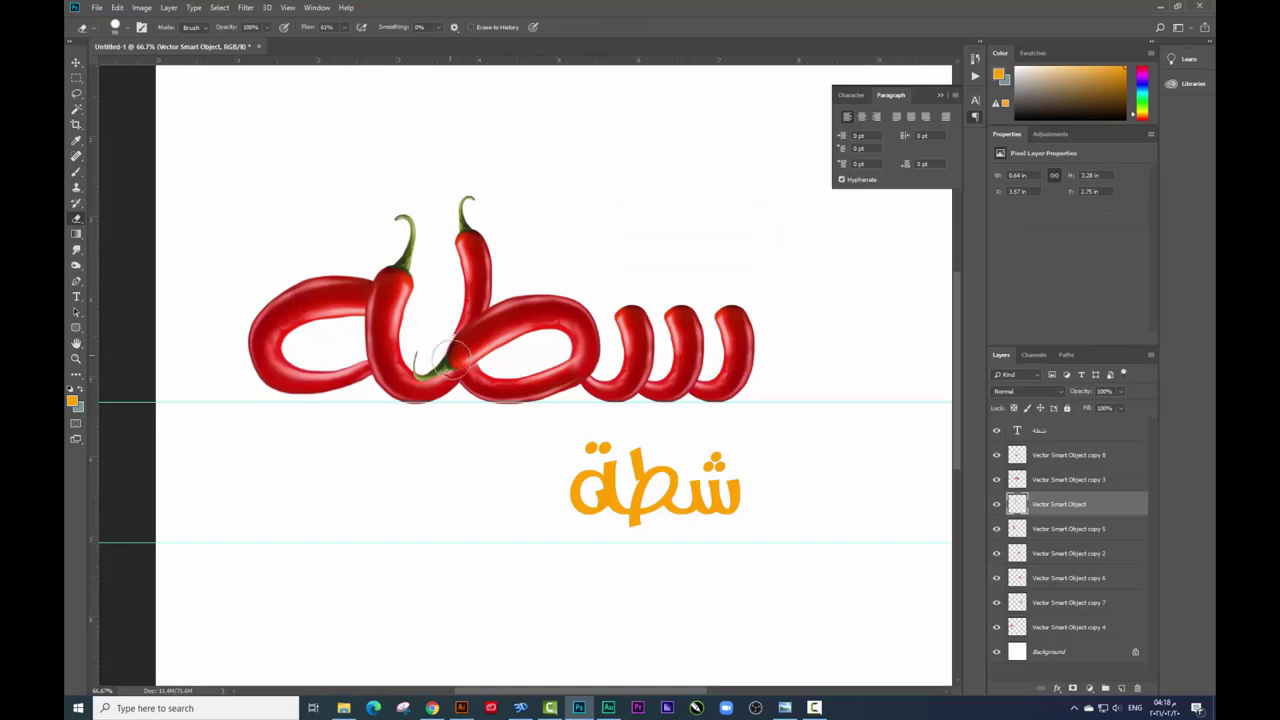
pyautogui.hotkey('ctrl', 't')
pyautogui.rightClick(471, 393)
pyautogui.click(510, 471)
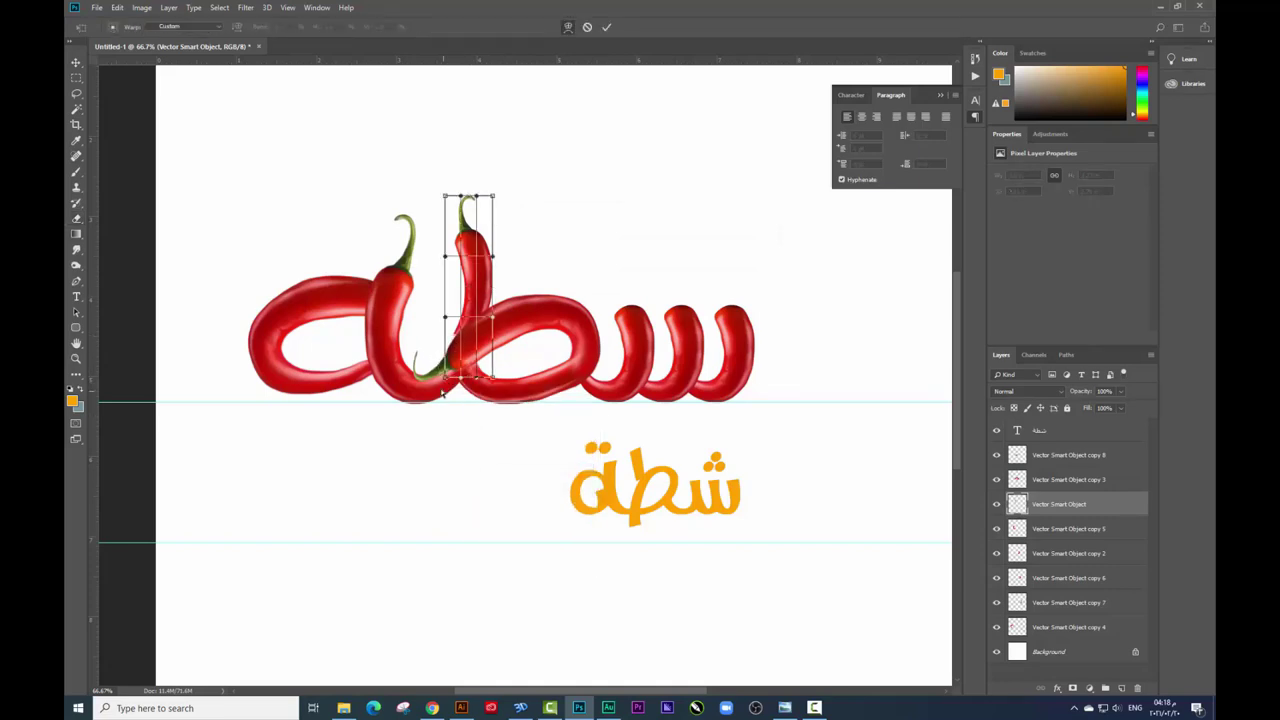
pyautogui.moveTo(449, 380); pyautogui.dragTo(455, 393)
pyautogui.press('Return')
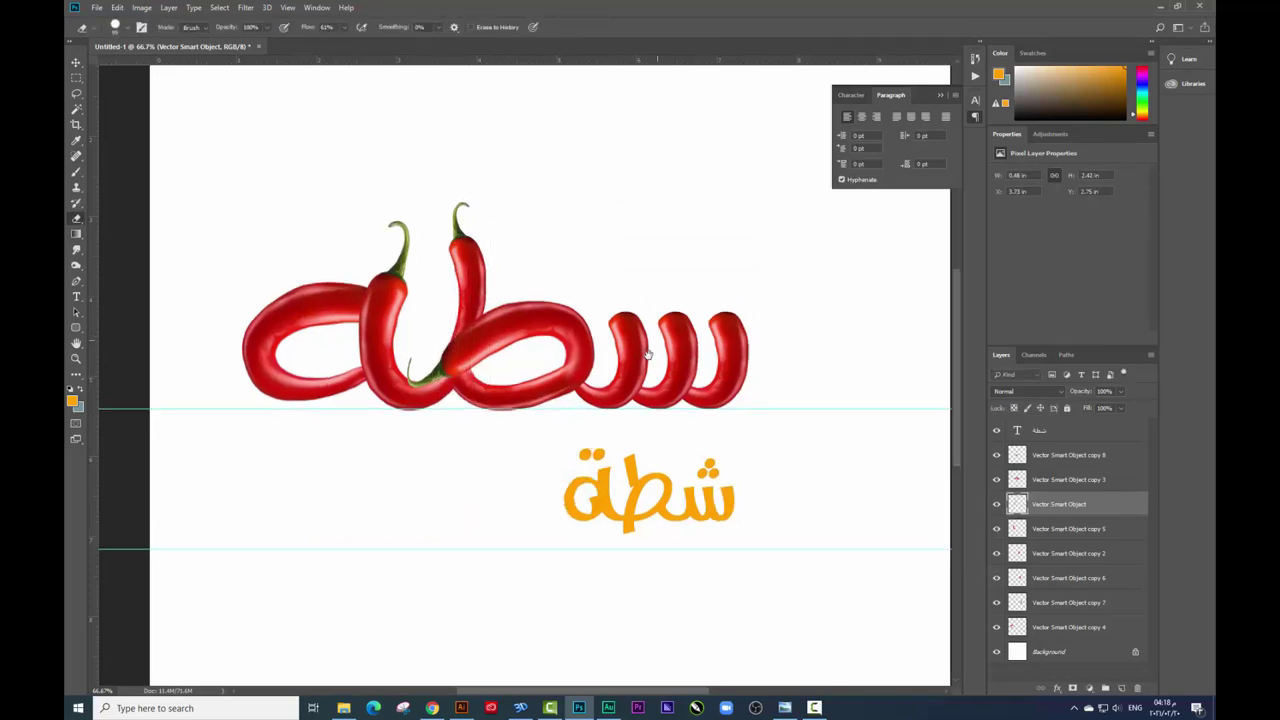
# - Switch back to the Move tool and select the Vector Smart Object copy 6 chili
pyautogui.moveTo(875, 299); pyautogui.dragTo(866, 314)
pyautogui.click(75, 62)
pyautogui.moveTo(686, 343); pyautogui.dragTo(644, 305)
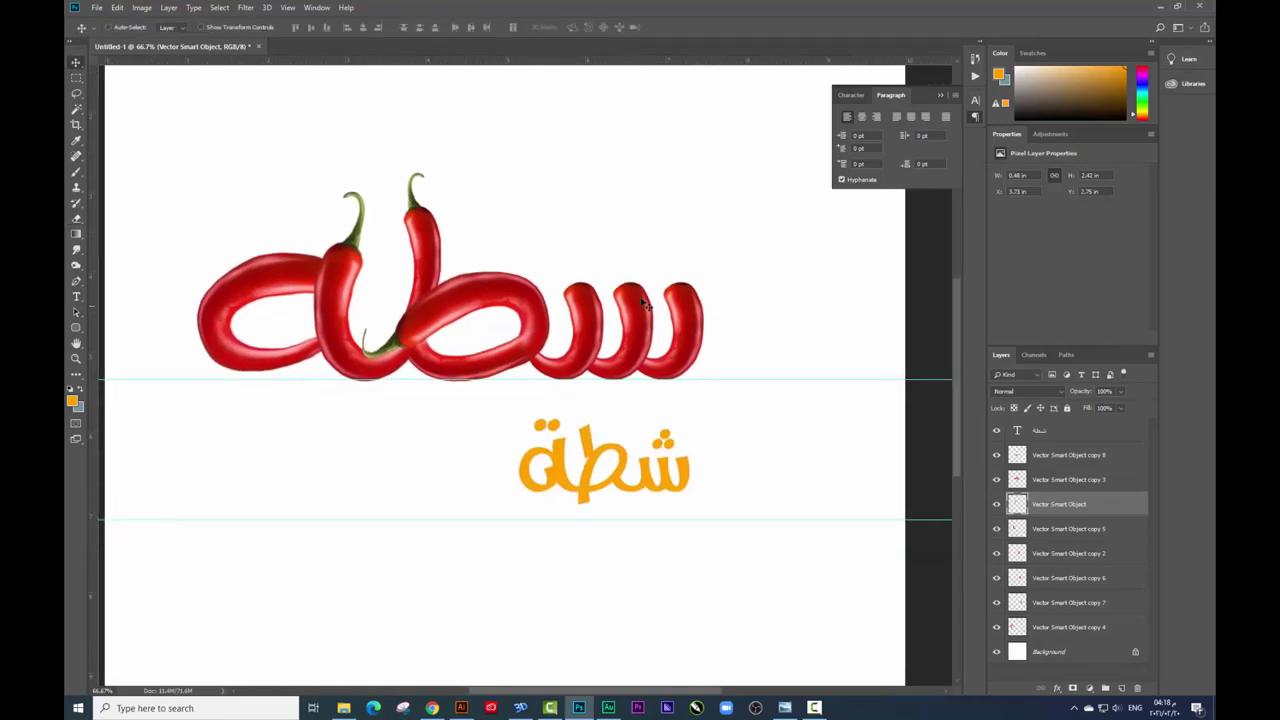
pyautogui.click(678, 435)
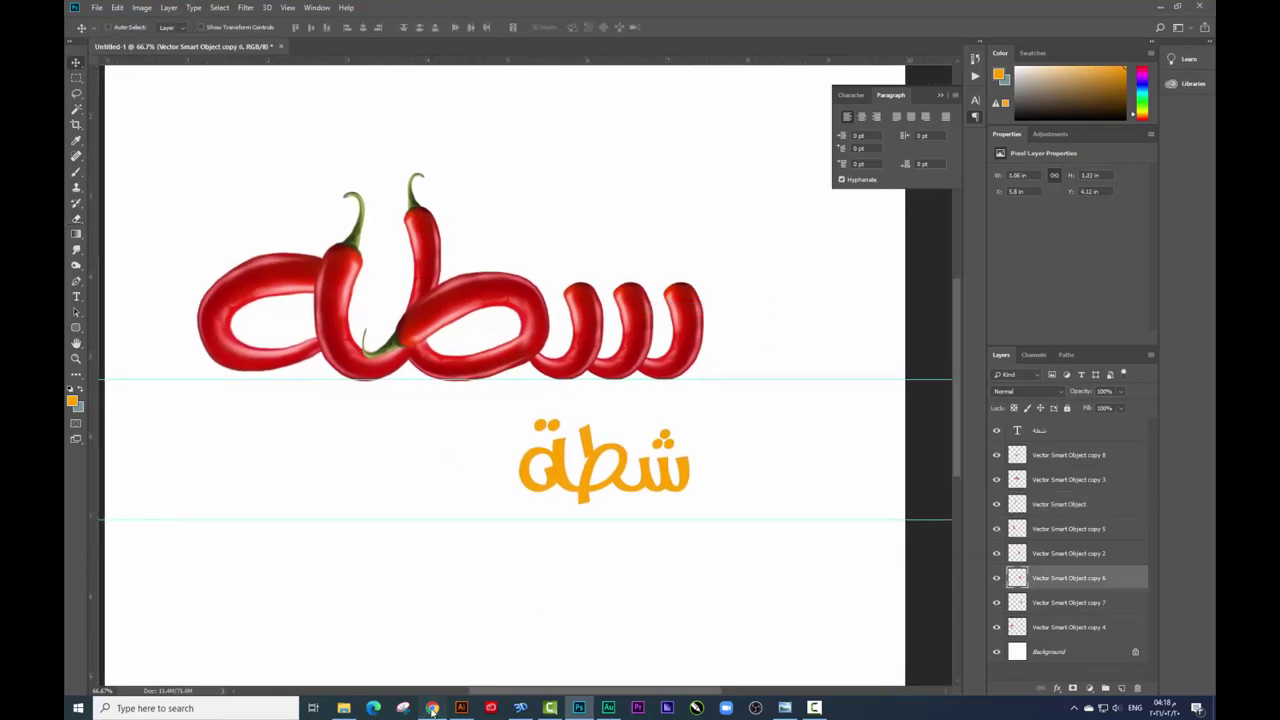
# - Open the downloaded yellow pepper photo in Photoshop from its folder
pyautogui.click(432, 708)
pyautogui.rightClick(1098, 680)
pyautogui.click(1060, 648)
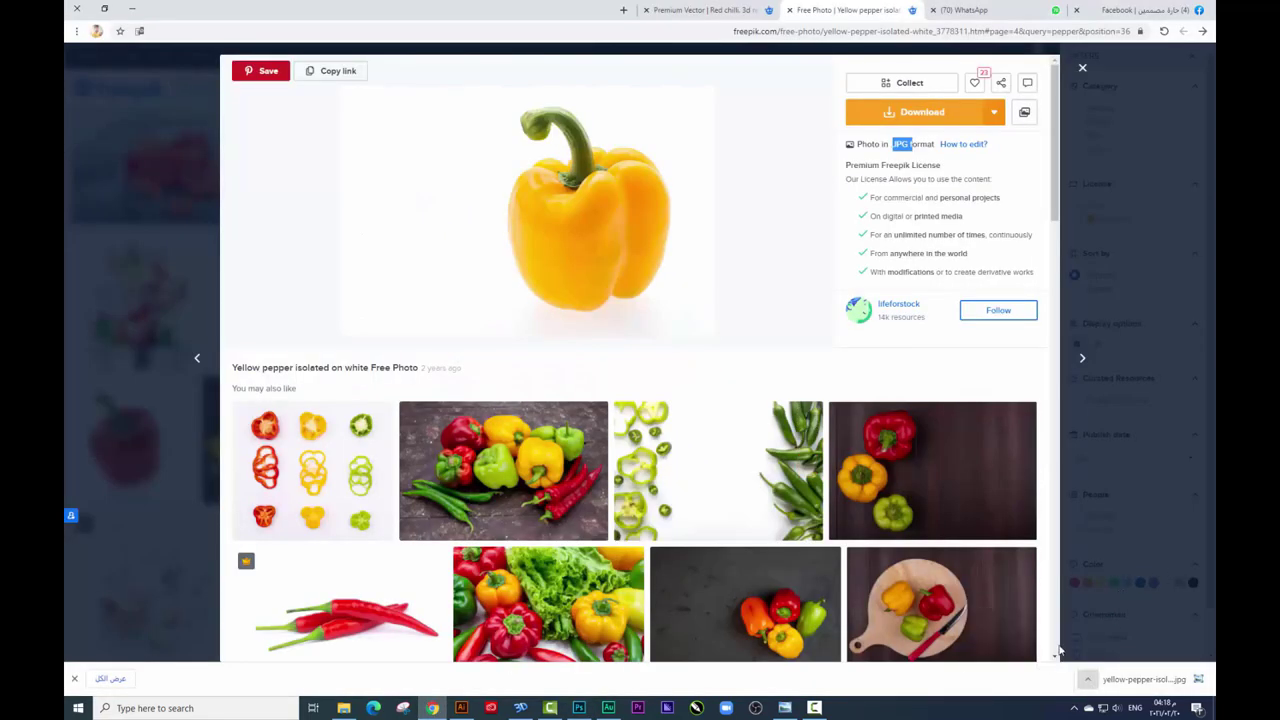
pyautogui.moveTo(440, 470)
pyautogui.mouseDown()
pyautogui.moveTo(800, 7)
pyautogui.moveTo(650, 46)
pyautogui.mouseUp()
# - Delete the pepper photo's white background and shadow, then drag the cut-out into the chili artwork
pyautogui.hotkey('shift', 'w')
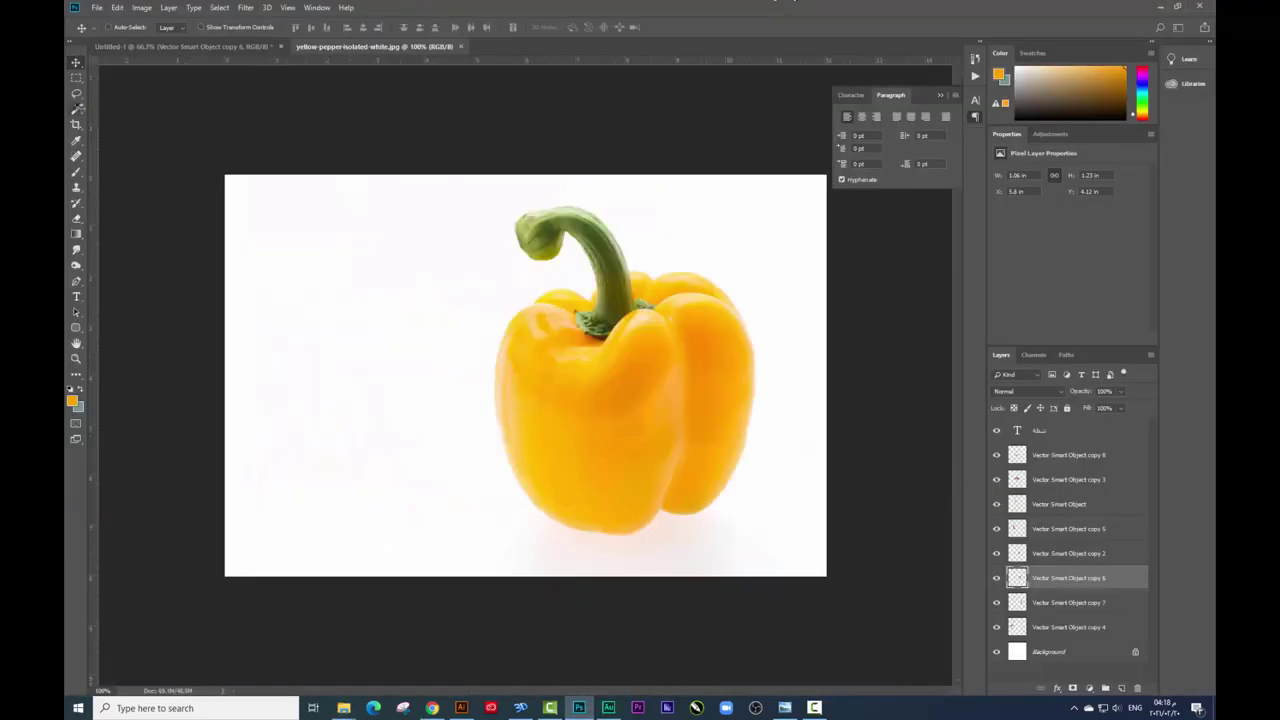
pyautogui.click(714, 210)
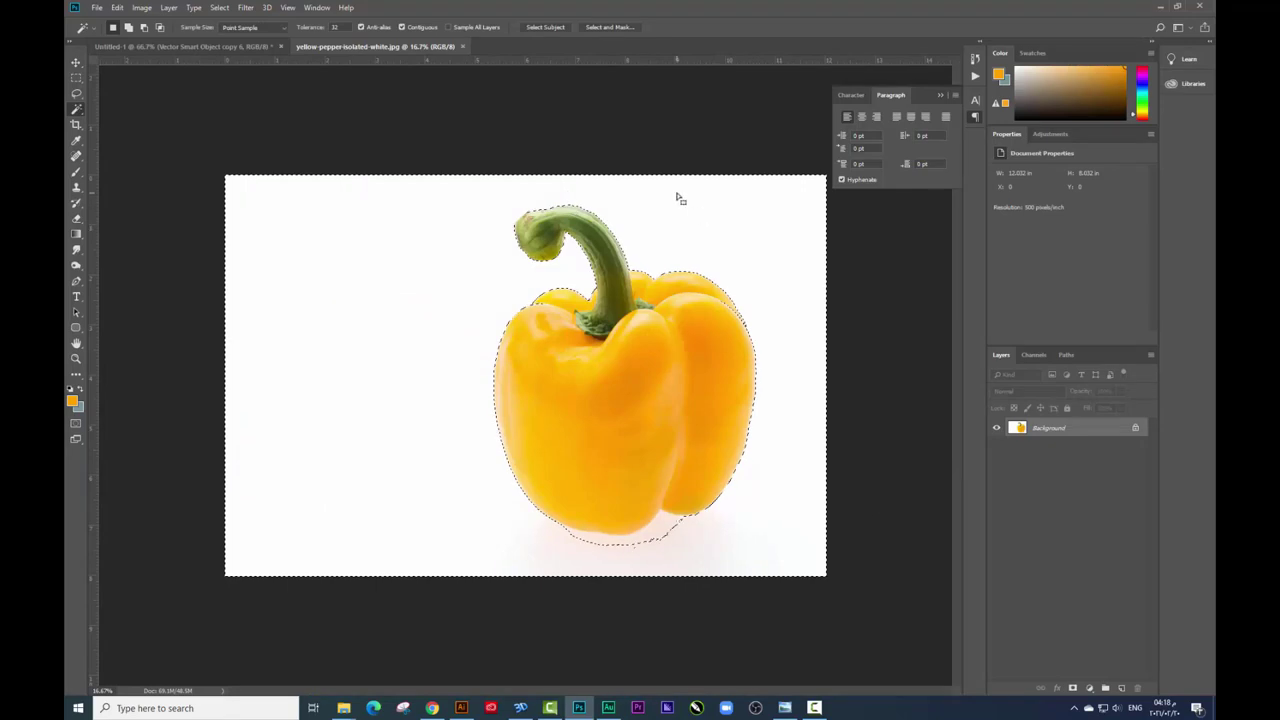
pyautogui.keyDown('shift'); pyautogui.click(671, 526); pyautogui.keyUp('shift')
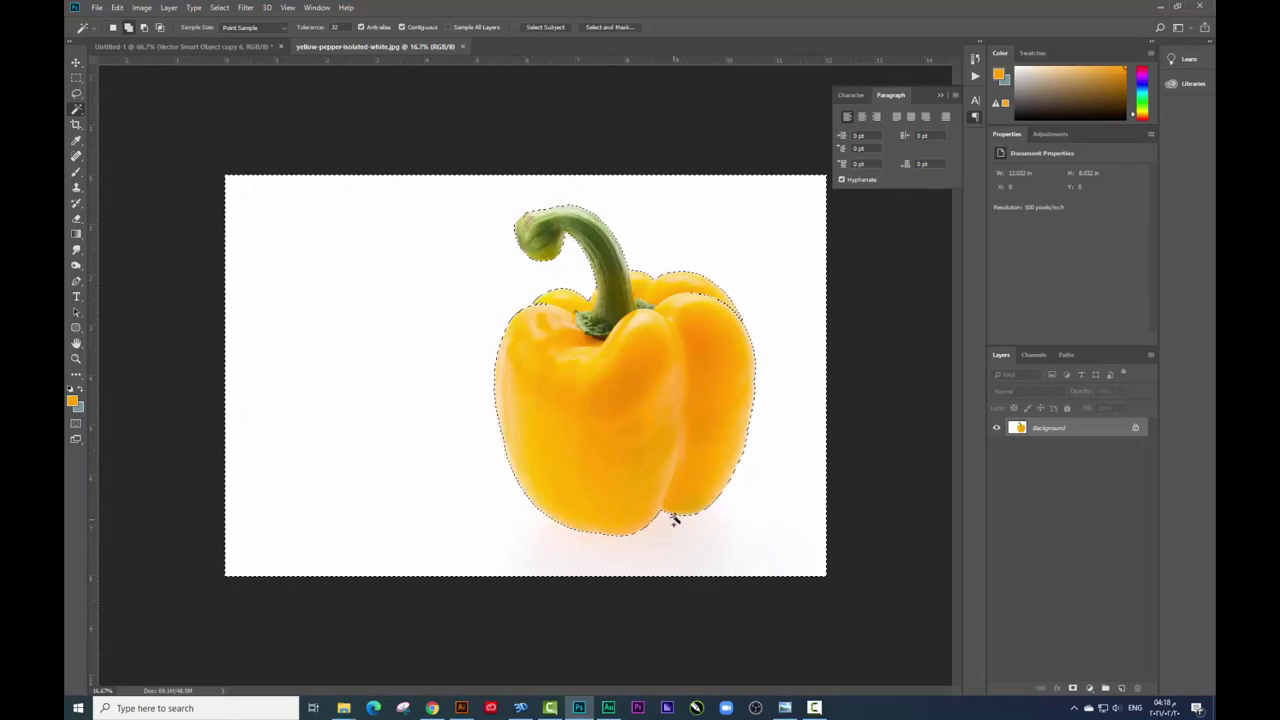
pyautogui.doubleClick(1027, 437)
pyautogui.press('Return')
pyautogui.press('v')
pyautogui.press('Delete')
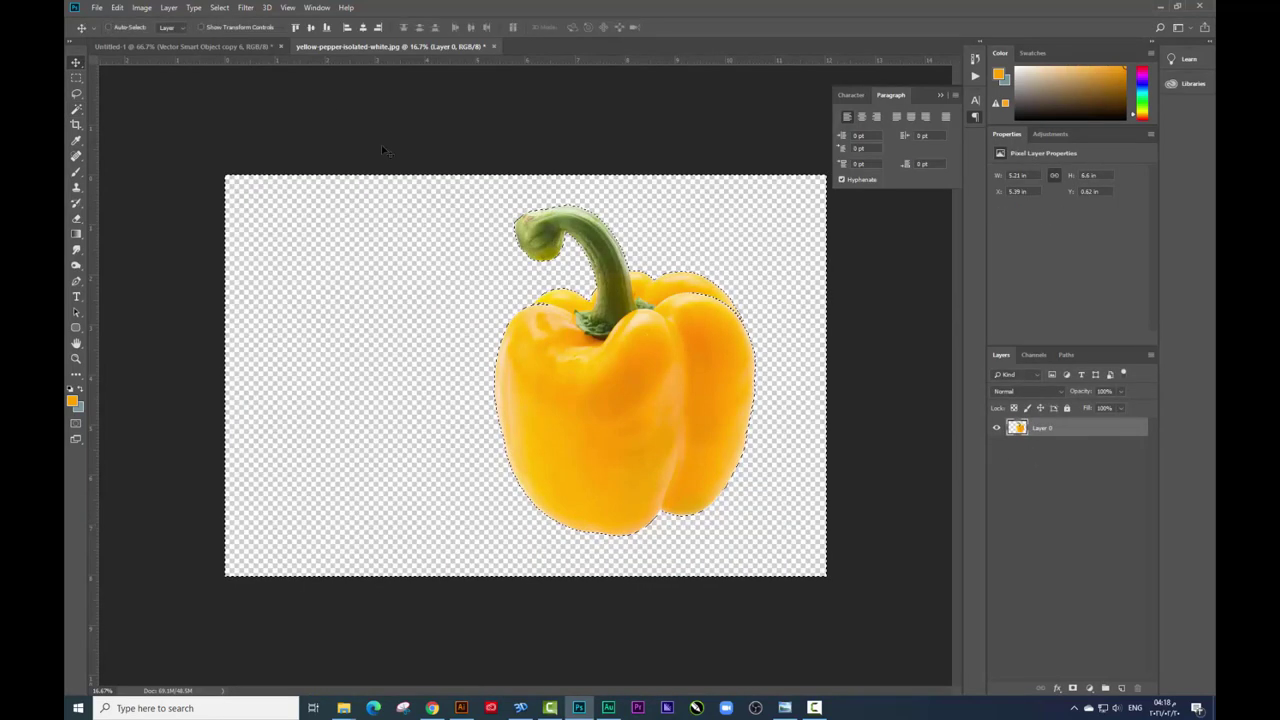
pyautogui.moveTo(600, 318)
pyautogui.mouseDown()
pyautogui.moveTo(243, 55)
pyautogui.moveTo(595, 348)
pyautogui.mouseUp()
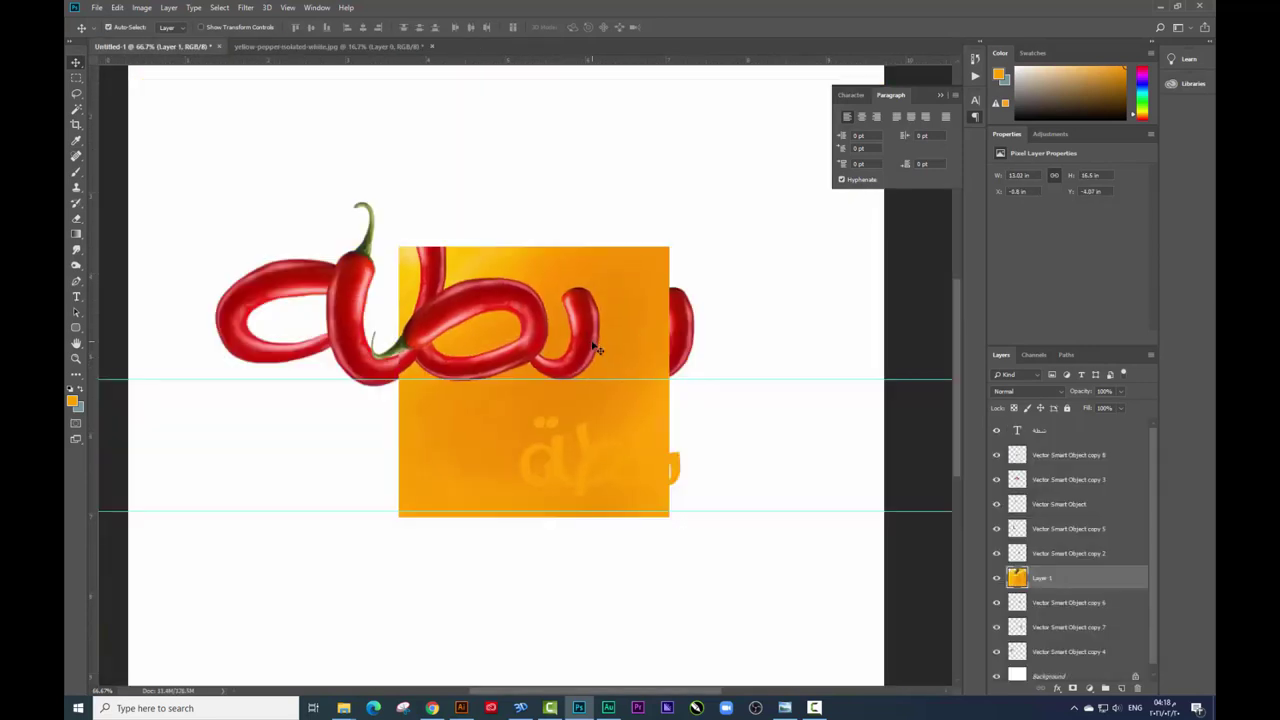
# - Convert the pepper layer to a smart object, shrink it, and place it above the word's last letter
pyautogui.rightClick(1054, 573)
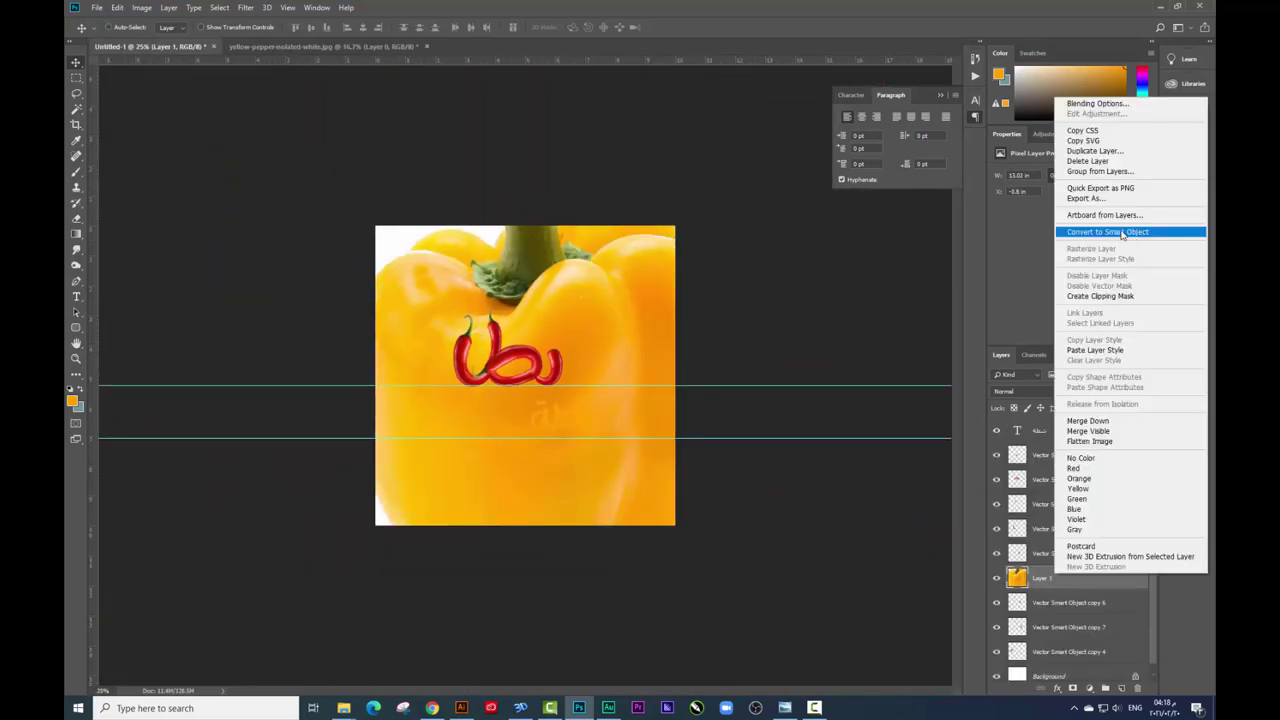
pyautogui.click(1122, 234)
pyautogui.hotkey('ctrl', 't')
pyautogui.moveTo(741, 104); pyautogui.dragTo(566, 342)
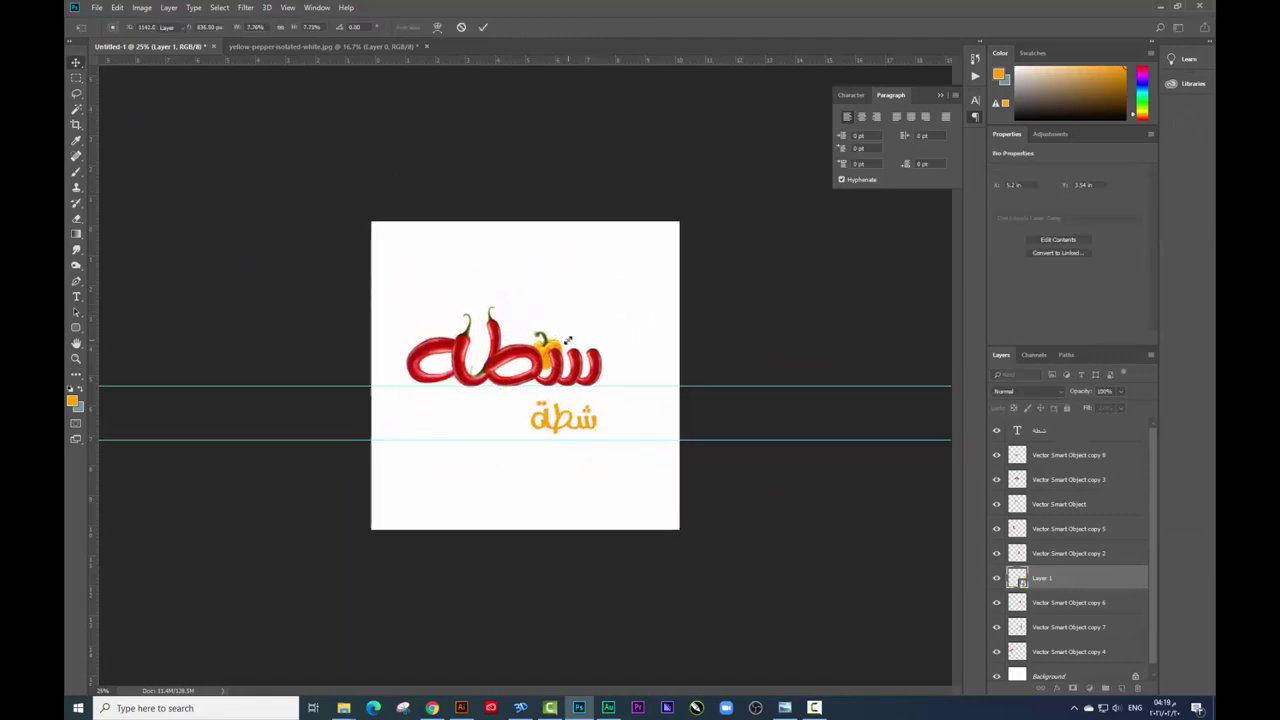
pyautogui.hotkey('ctrl', '+')
pyautogui.hotkey('ctrl', '+')
pyautogui.moveTo(606, 343)
pyautogui.mouseDown()
pyautogui.moveTo(643, 335)
pyautogui.moveTo(622, 298)
pyautogui.mouseUp()
pyautogui.hotkey('ctrl', '+')
pyautogui.hotkey('ctrl', '+')
# - Duplicate the pepper and arrange three peppers into a small pyramid above the right letters
pyautogui.press('Return')
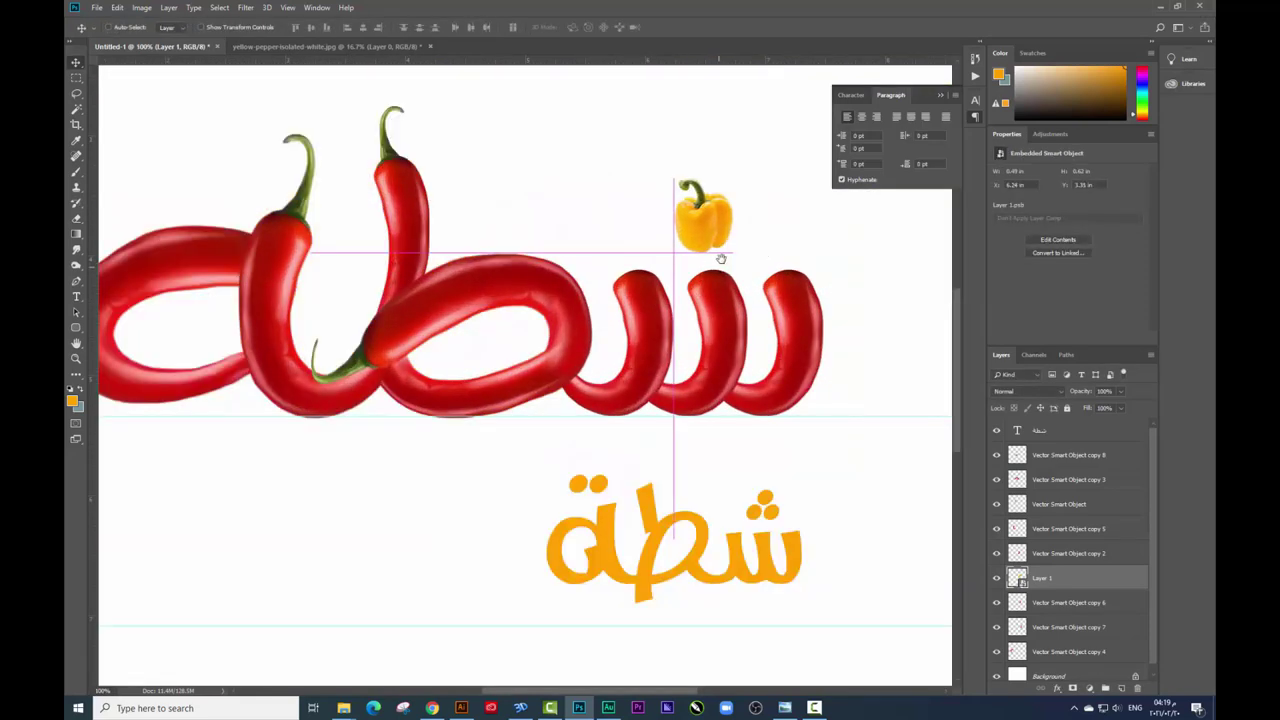
pyautogui.scroll(1, 700, 314)
pyautogui.moveTo(703, 320)
pyautogui.mouseDown()
pyautogui.moveTo(758, 322)
pyautogui.moveTo(640, 333)
pyautogui.moveTo(692, 314)
pyautogui.mouseUp()
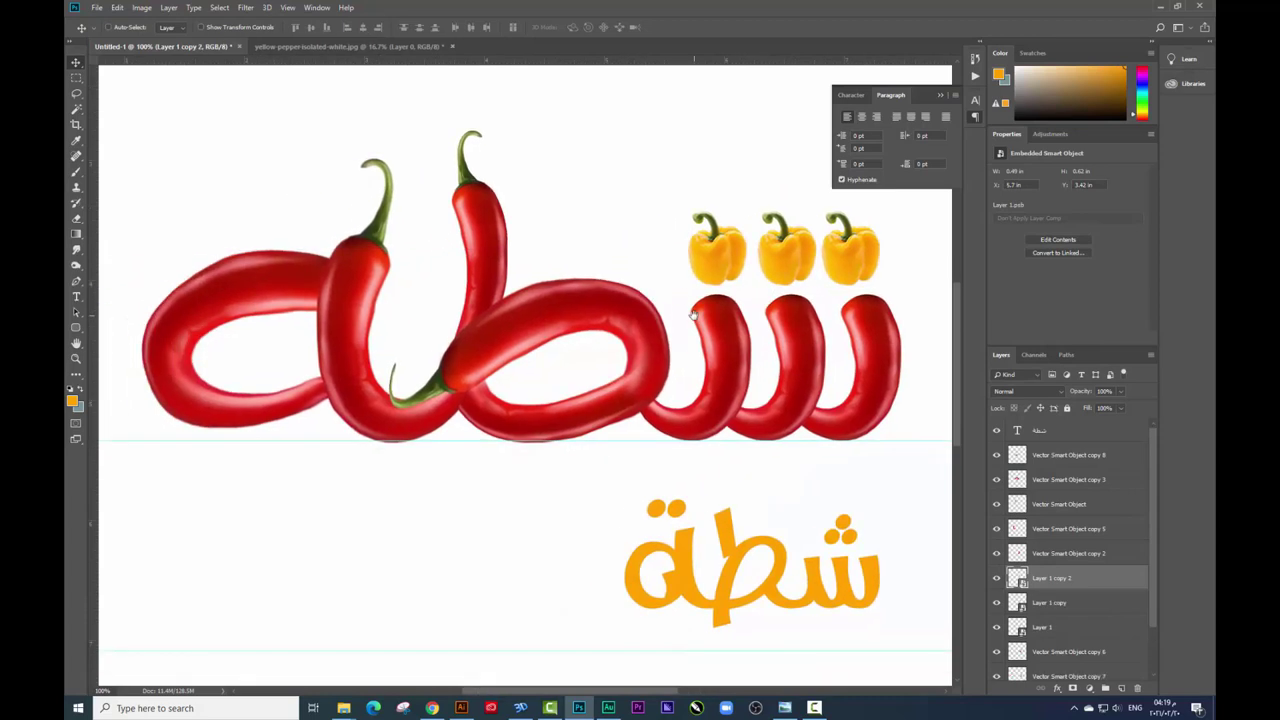
pyautogui.moveTo(795, 262); pyautogui.dragTo(792, 217)
pyautogui.moveTo(854, 257); pyautogui.dragTo(828, 262)
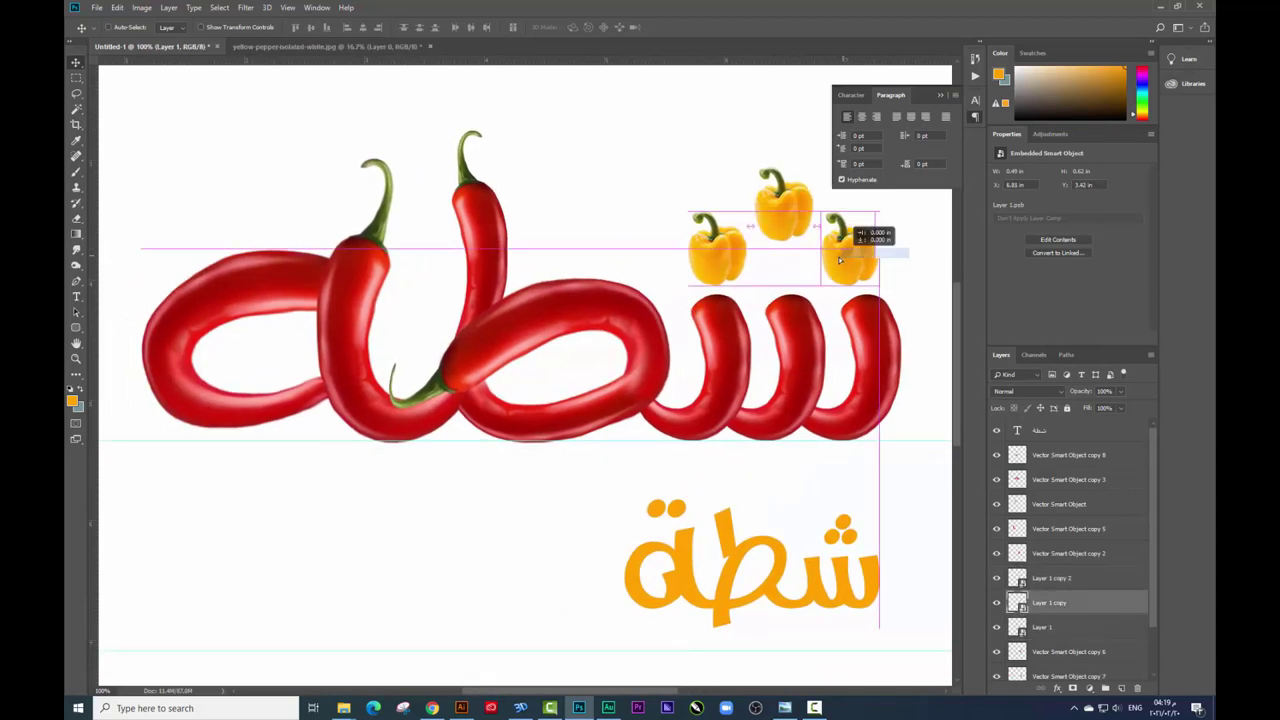
pyautogui.moveTo(725, 257); pyautogui.dragTo(753, 265)
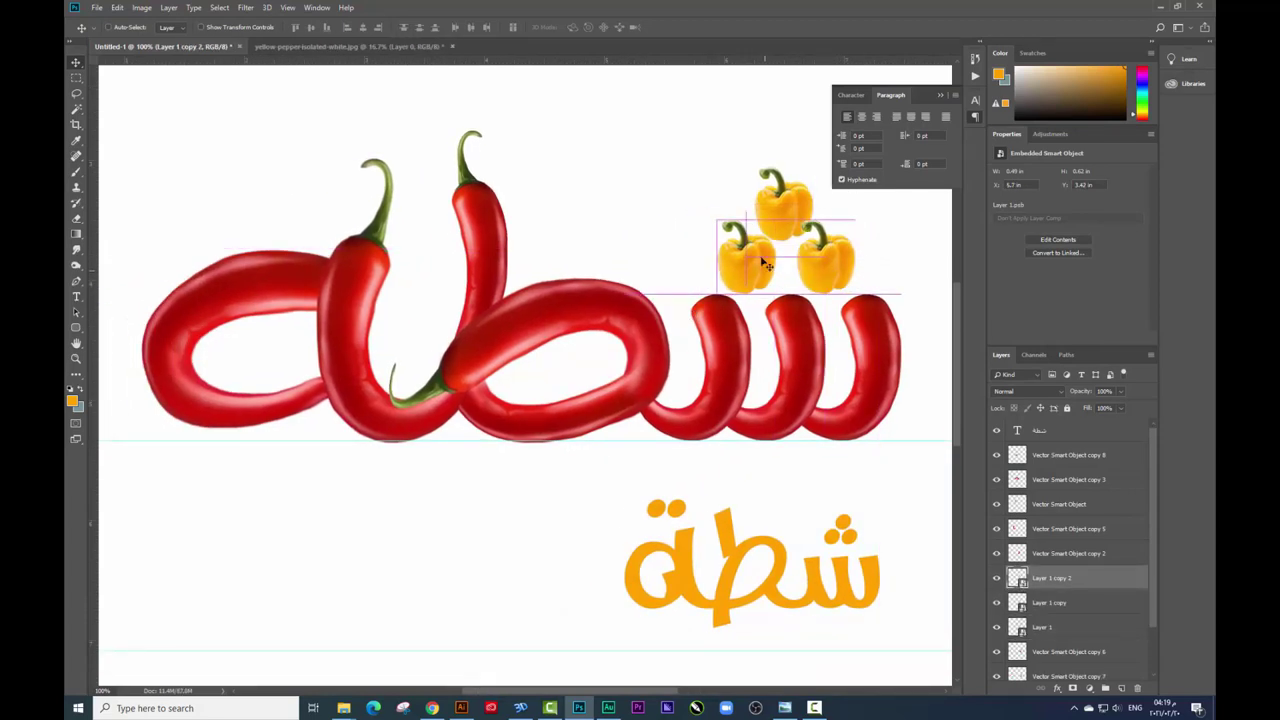
# - Reposition the top pepper and nudge the right pepper slightly left
pyautogui.rightClick(781, 209)
pyautogui.click(790, 206)
pyautogui.moveTo(781, 207); pyautogui.dragTo(780, 207)
pyautogui.moveTo(828, 260); pyautogui.dragTo(824, 266)
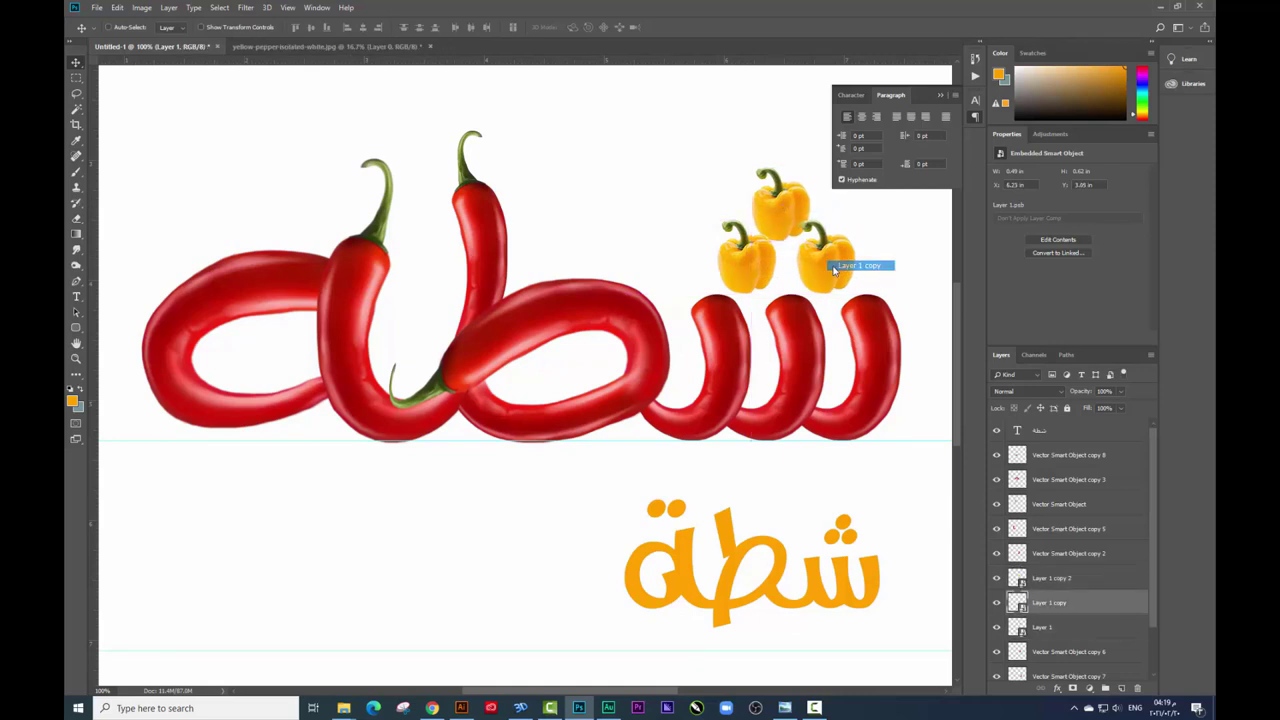
pyautogui.keyDown('shift'); pyautogui.click(745, 264); pyautogui.keyUp('shift')
# - Raise the top pepper slightly and try a layer-order change, then undo it
pyautogui.hscroll(-2, 741, 305)
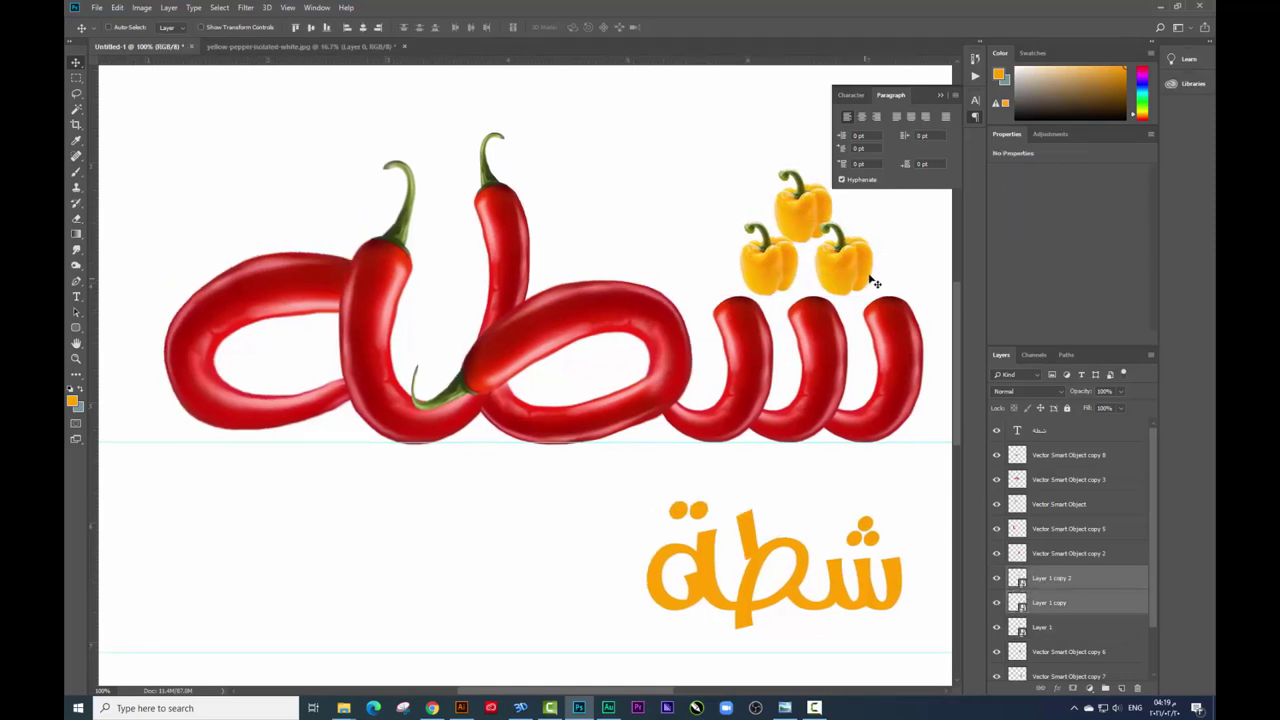
pyautogui.click(863, 266)
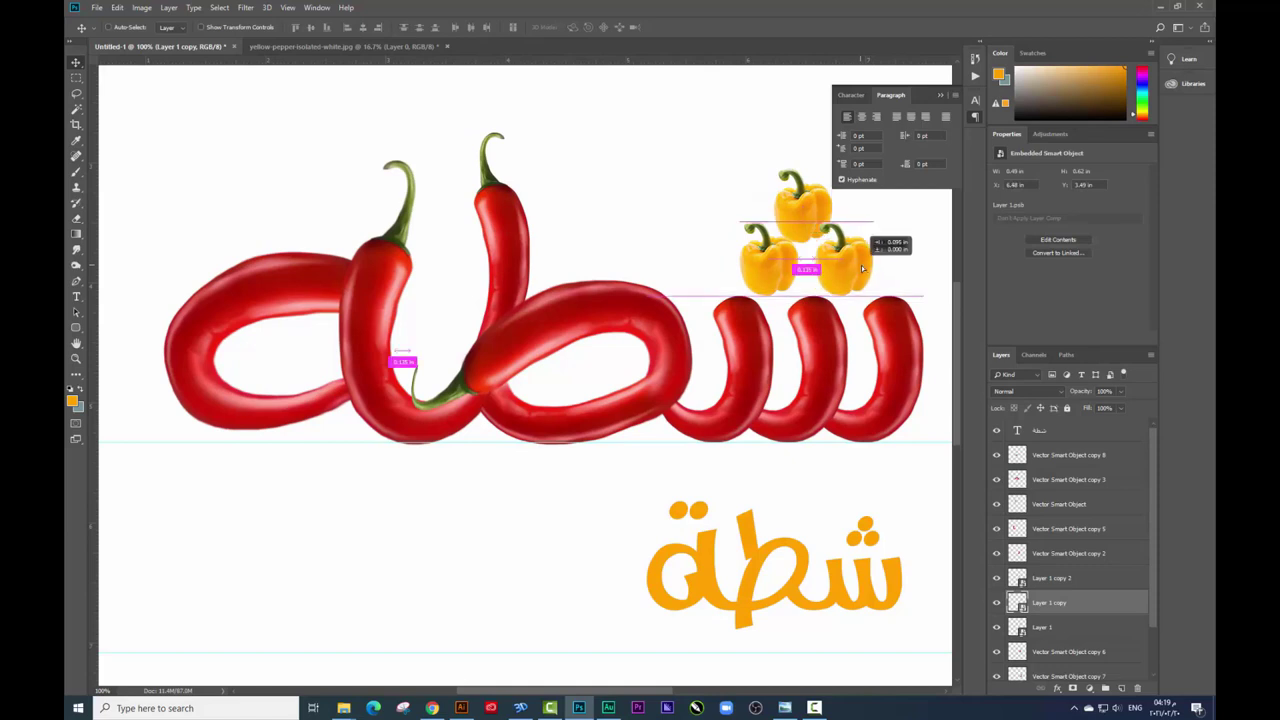
pyautogui.click(838, 203)
pyautogui.moveTo(812, 196); pyautogui.dragTo(812, 191)
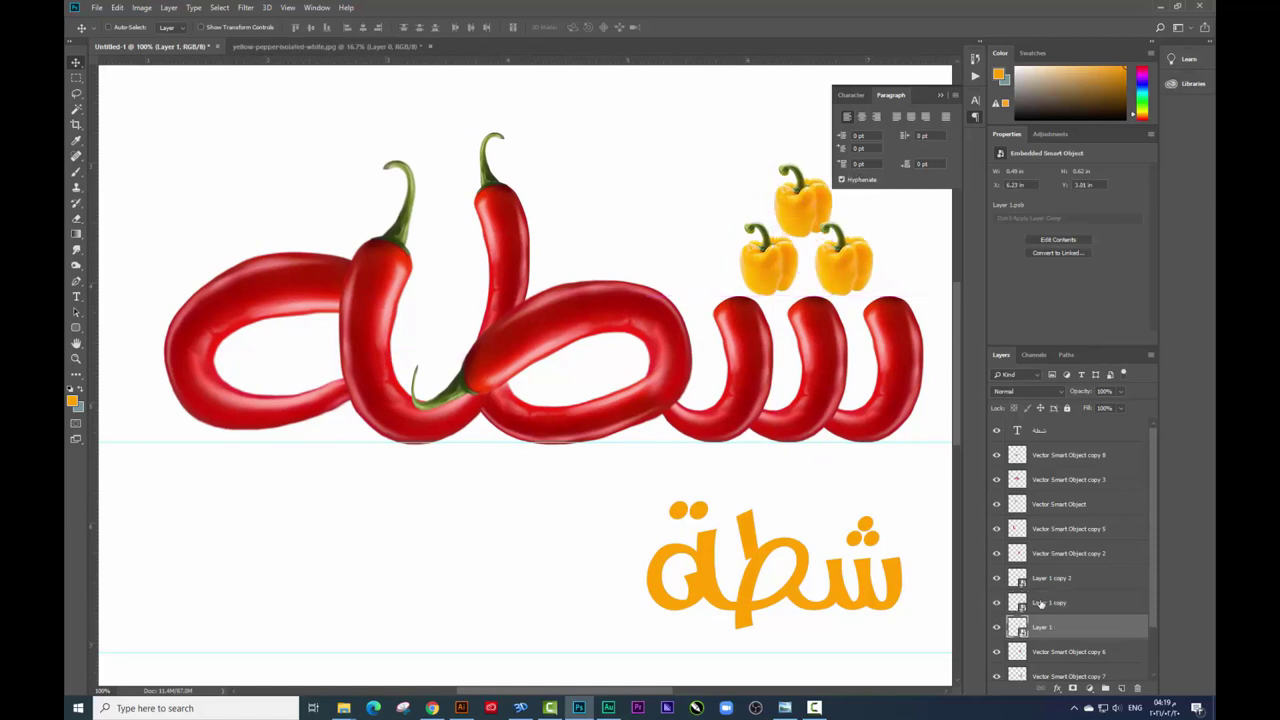
pyautogui.hotkey('ctrl', ']')
pyautogui.hotkey('ctrl', ']')
pyautogui.hotkey('ctrl', ']')
pyautogui.moveTo(833, 256); pyautogui.dragTo(828, 258)
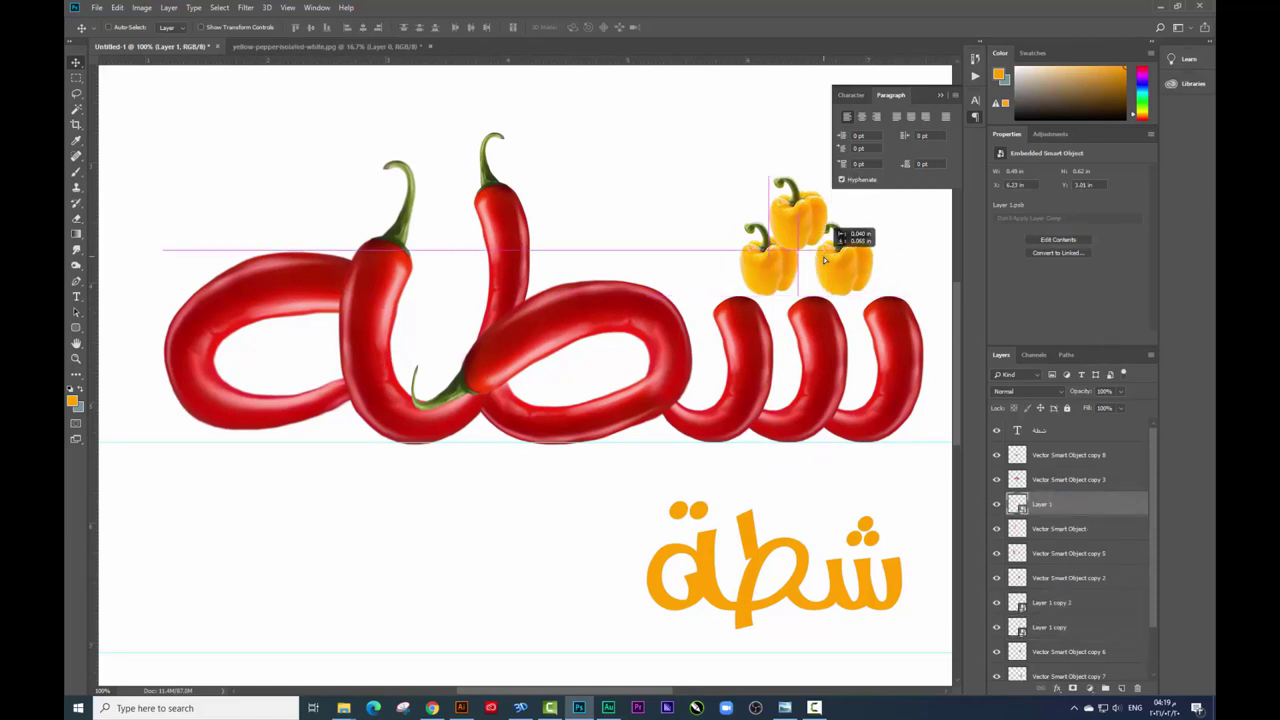
pyautogui.hotkey('ctrl', 'z')
pyautogui.hotkey('ctrl', 'z')
pyautogui.hotkey('ctrl', 'z')
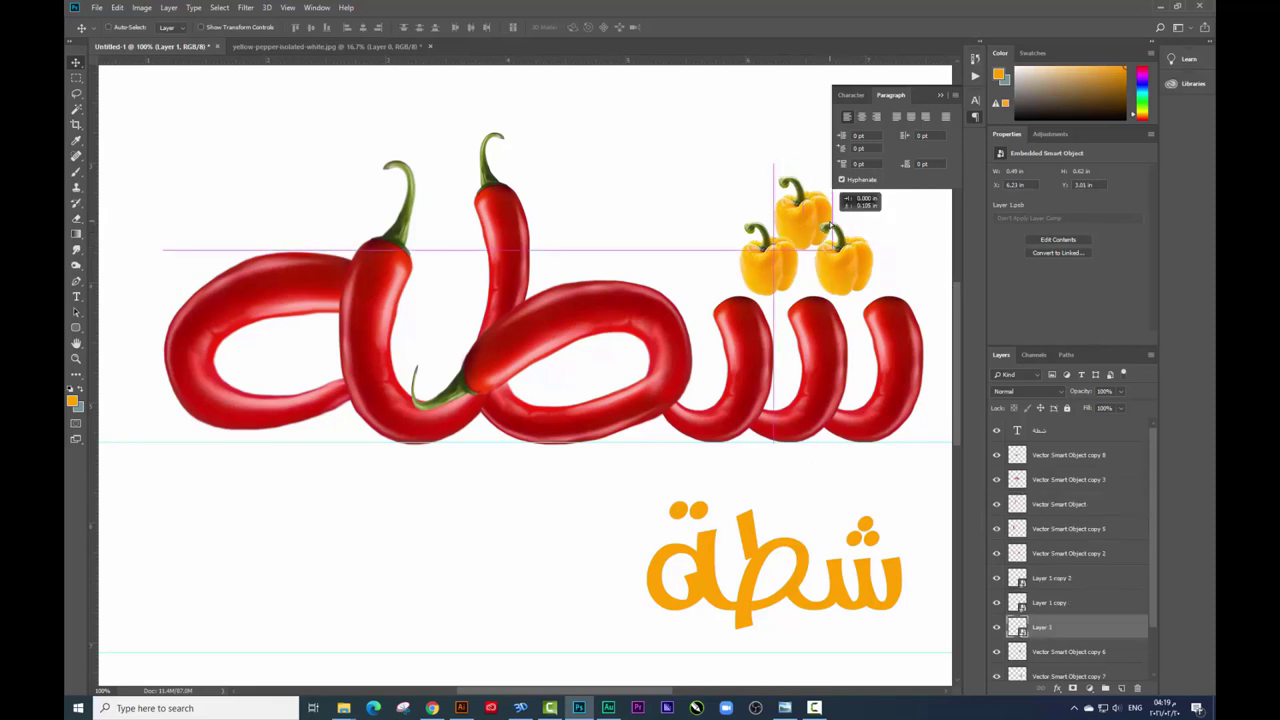
# - Copy two peppers above the left chili loop
pyautogui.keyDown('ctrl'); pyautogui.click(803, 270); pyautogui.keyUp('ctrl')
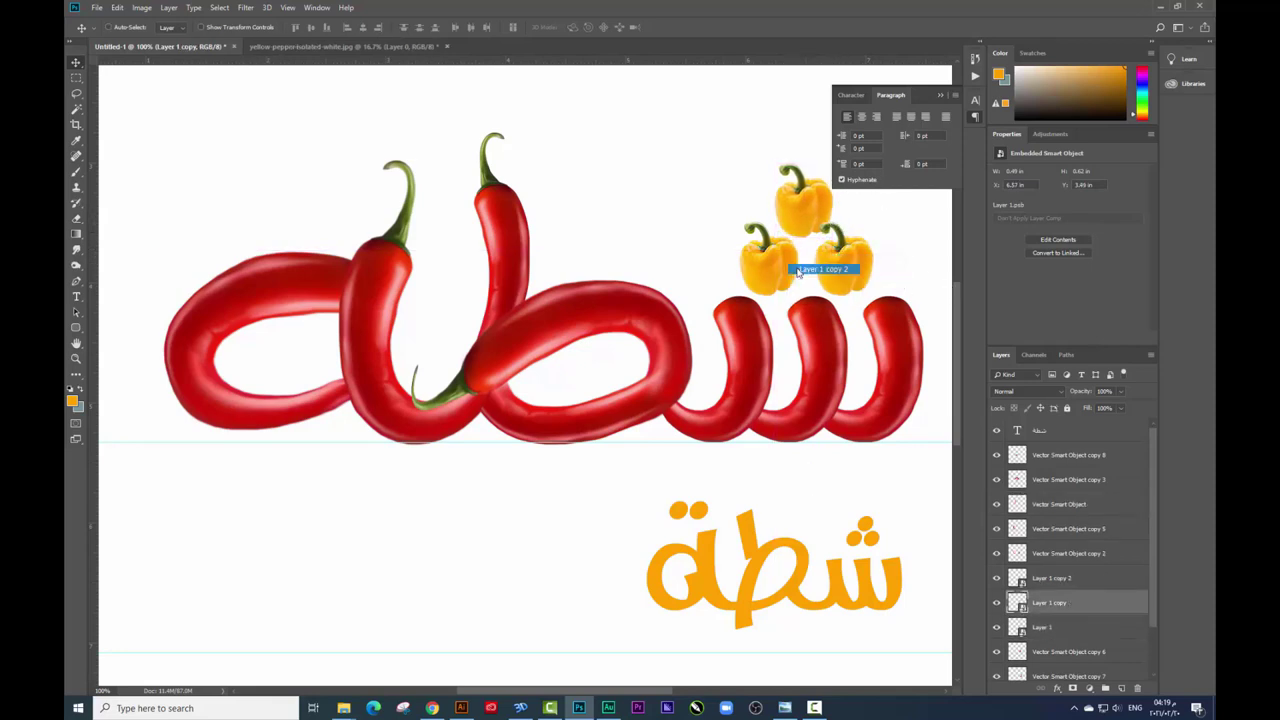
pyautogui.moveTo(803, 270); pyautogui.dragTo(259, 213)
pyautogui.keyDown('shift'); pyautogui.click(275, 213); pyautogui.keyUp('shift')
pyautogui.hotkey('ctrl', '-')
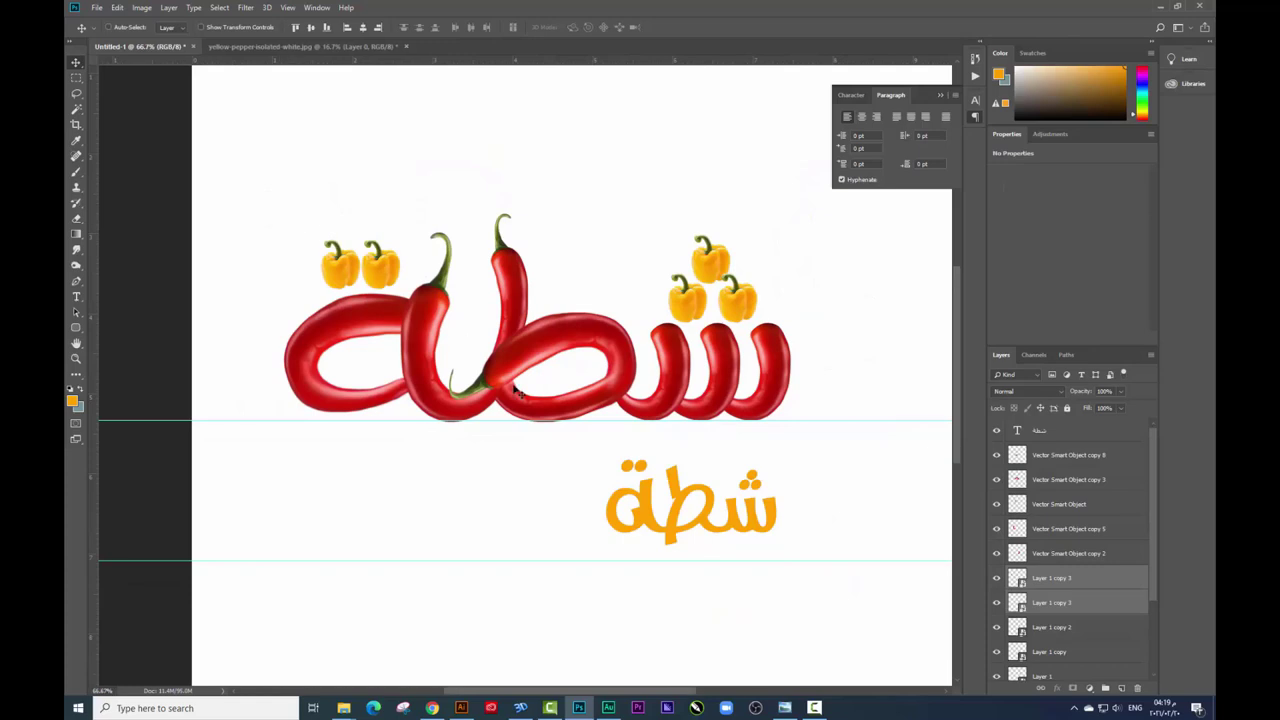
# - Delete the orange شطة reference text
pyautogui.click(688, 500)
pyautogui.press('Delete')
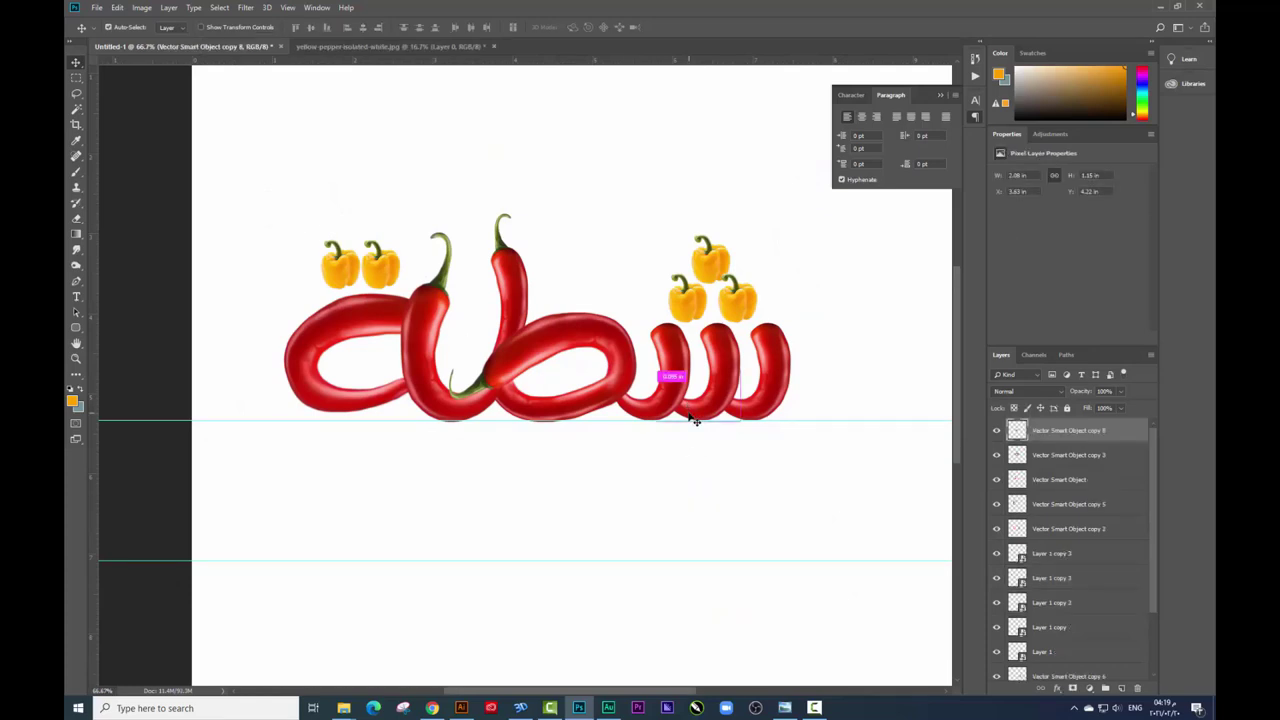
pyautogui.hotkey('ctrl', '-')
pyautogui.hotkey('ctrl', '+')
pyautogui.hotkey('ctrl', '+')
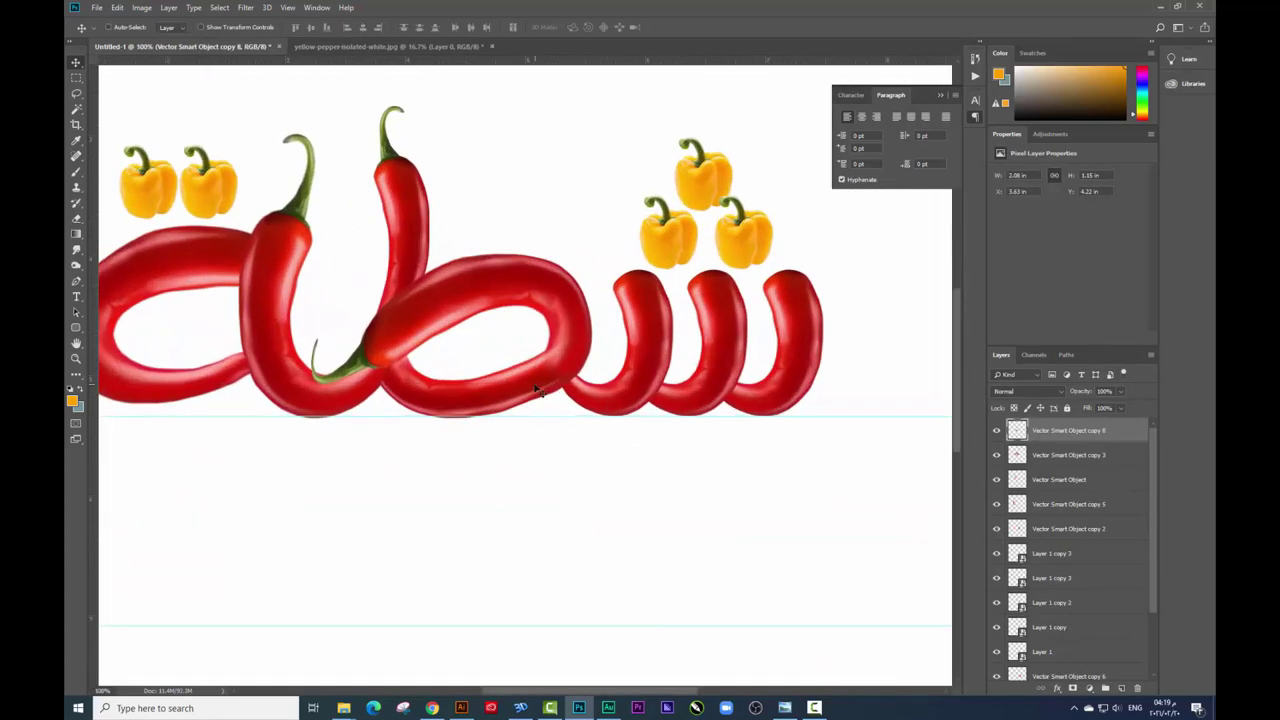
# - Warp the middle chili loop, pulling its lower edge down and top-right corner up
pyautogui.rightClick(547, 390)
pyautogui.click(560, 390)
pyautogui.hotkey('ctrl', '+')
pyautogui.hotkey('ctrl', 't')
pyautogui.rightClick(551, 380)
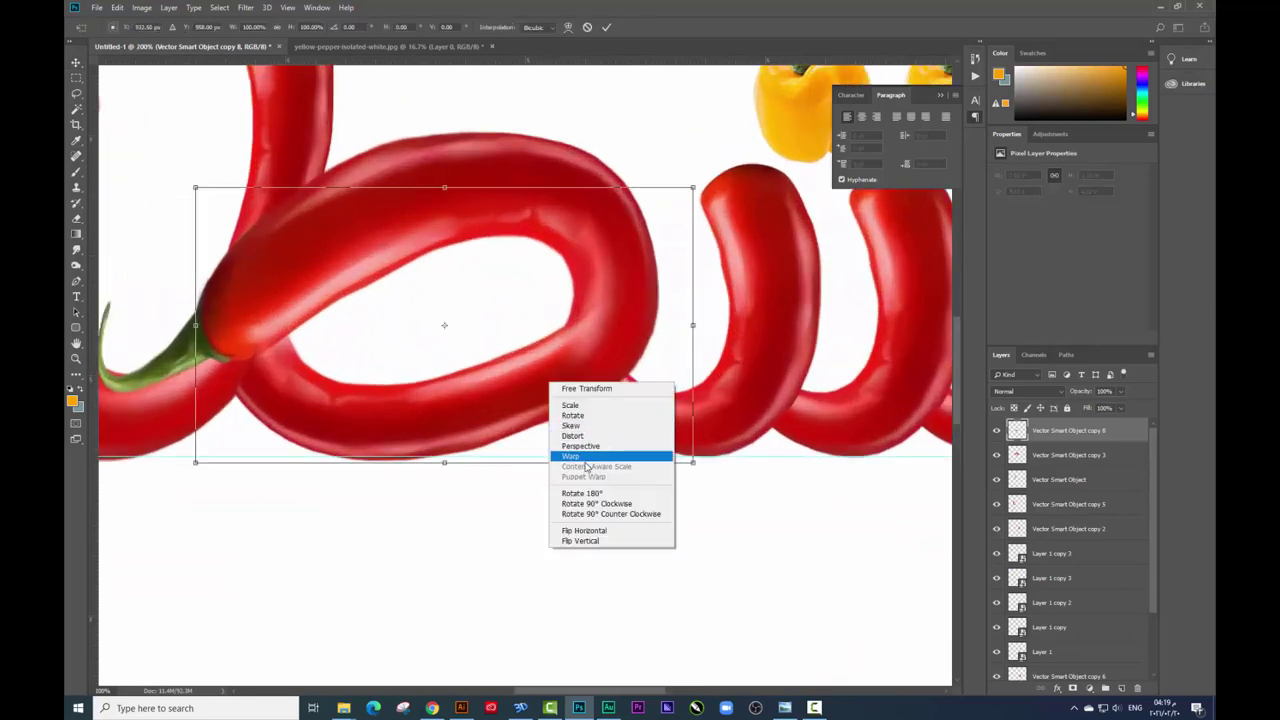
pyautogui.click(625, 457)
pyautogui.moveTo(527, 462); pyautogui.dragTo(532, 474)
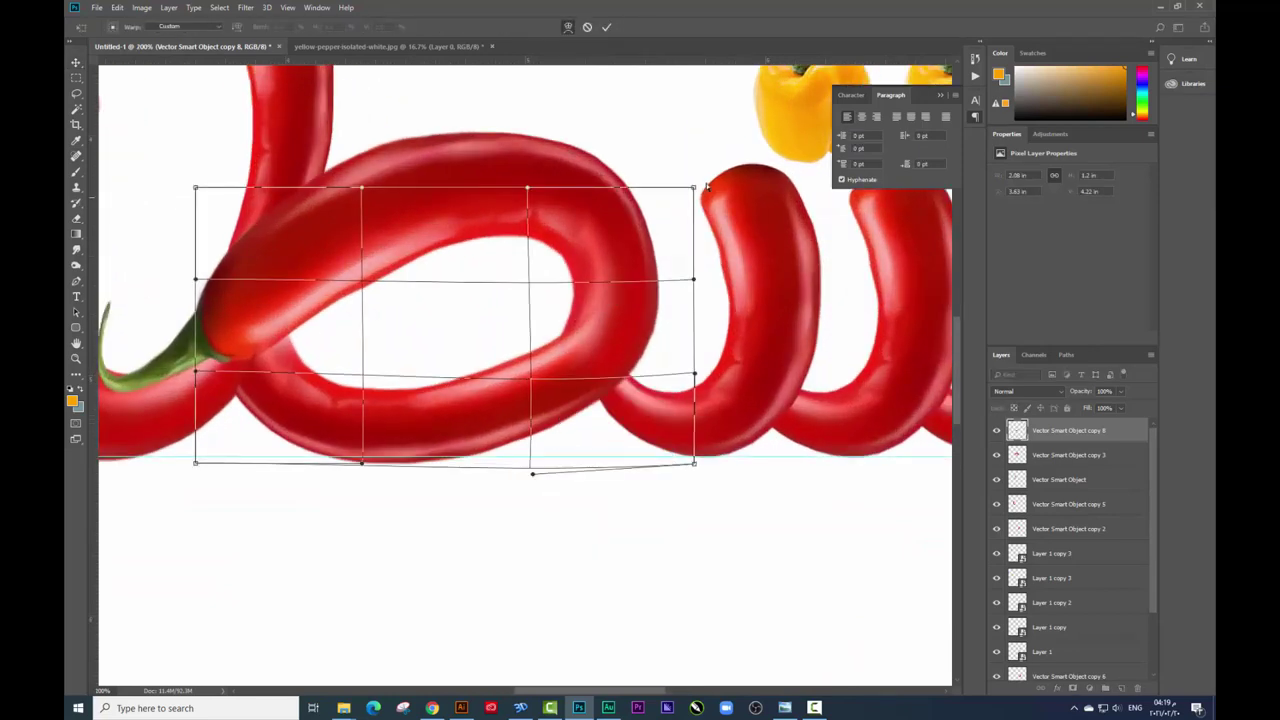
pyautogui.moveTo(693, 187)
pyautogui.mouseDown()
pyautogui.moveTo(614, 129)
pyautogui.moveTo(557, 120)
pyautogui.mouseUp()
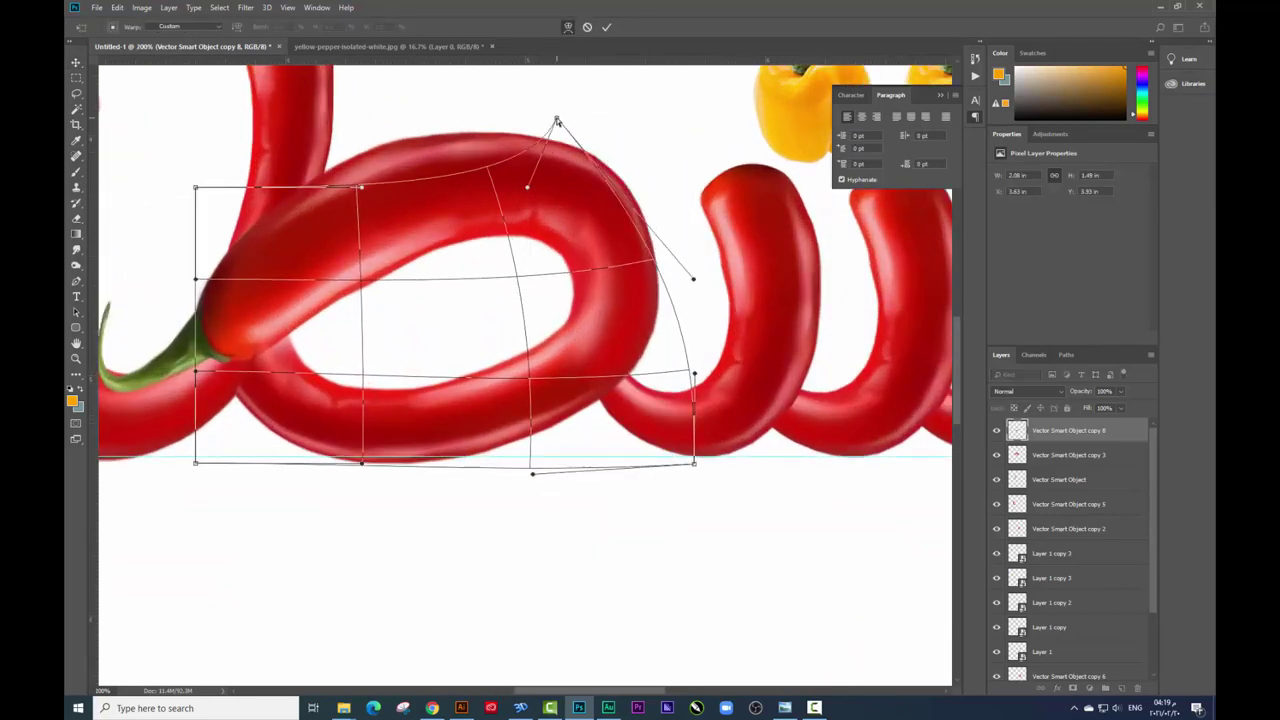
pyautogui.press('Return')
pyautogui.hotkey('ctrl', '-')
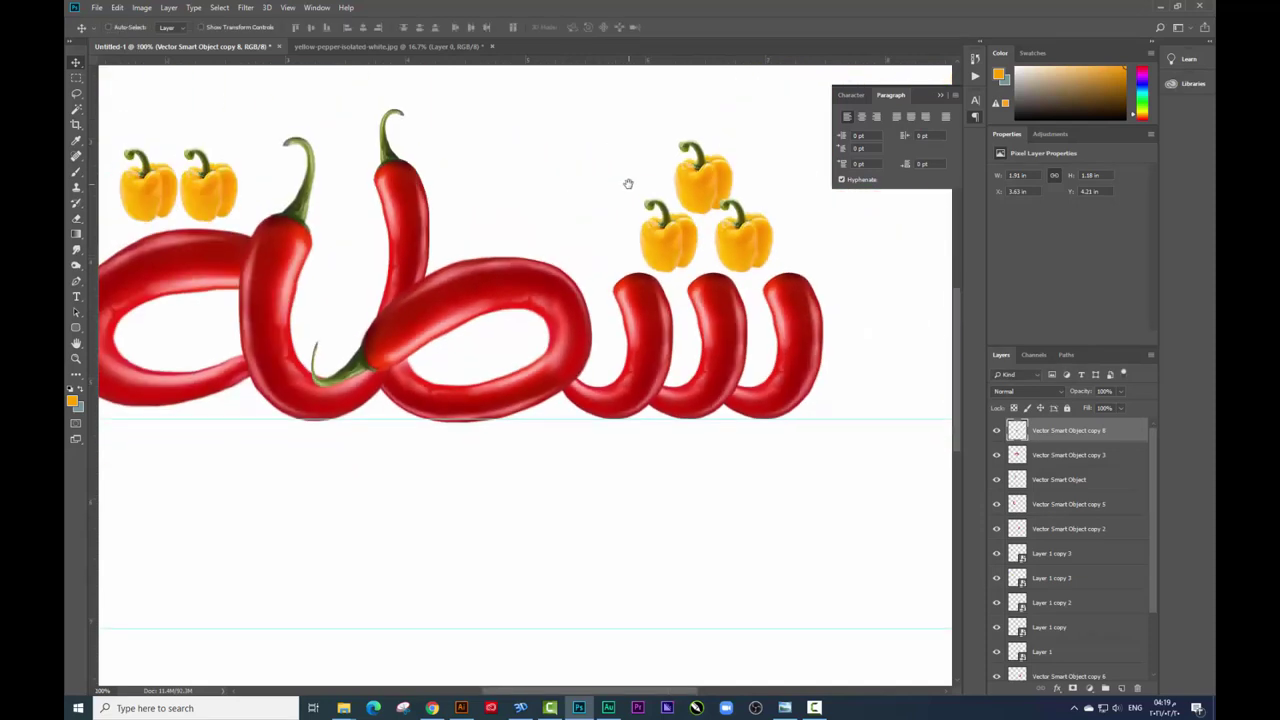
pyautogui.hotkey('ctrl', '-')
# - Warp the left loop's top-left corner outward, nudge it, and add a guide at the letters' top
pyautogui.rightClick(298, 318)
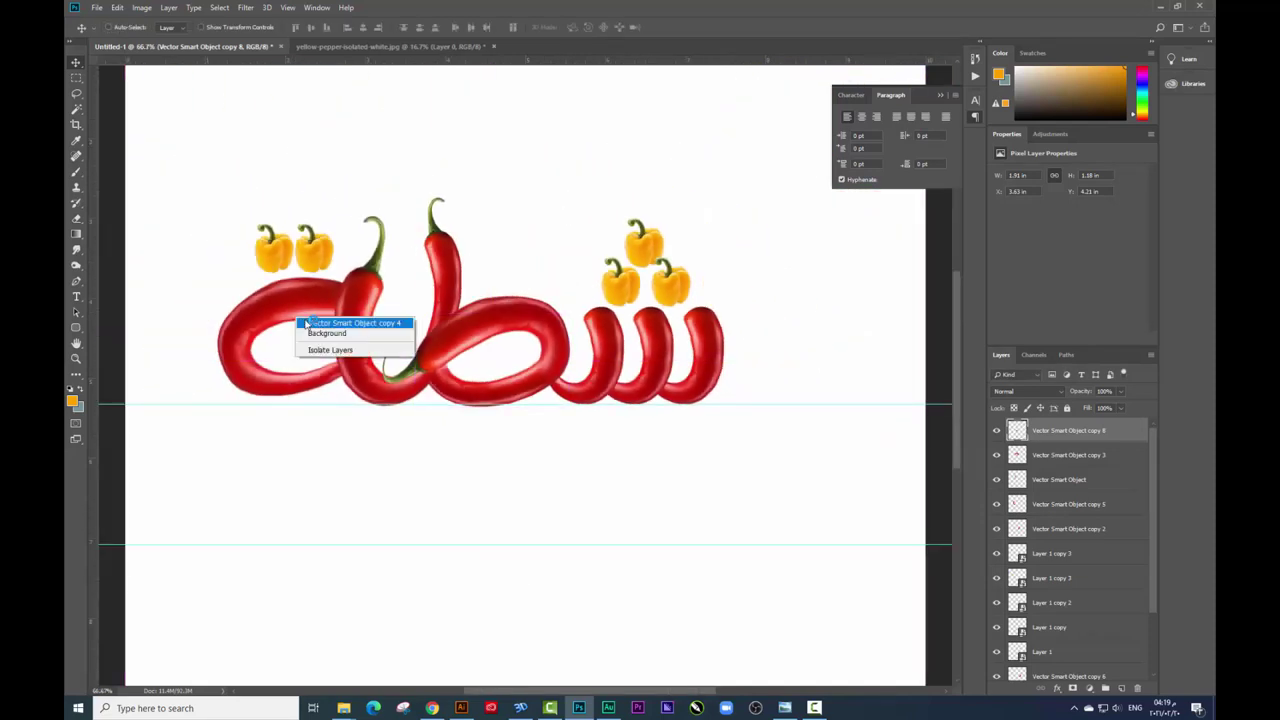
pyautogui.click(320, 326)
pyautogui.hotkey('ctrl', 't')
pyautogui.rightClick(302, 345)
pyautogui.click(336, 421)
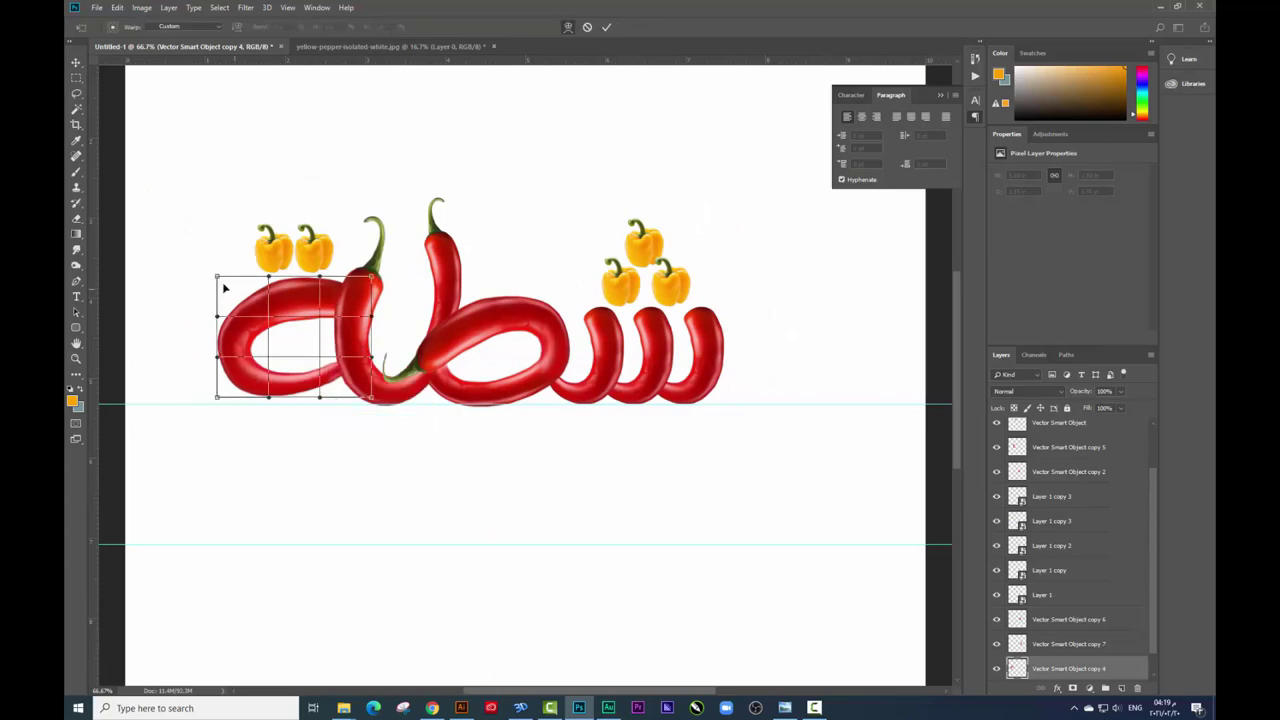
pyautogui.moveTo(217, 277); pyautogui.dragTo(203, 276)
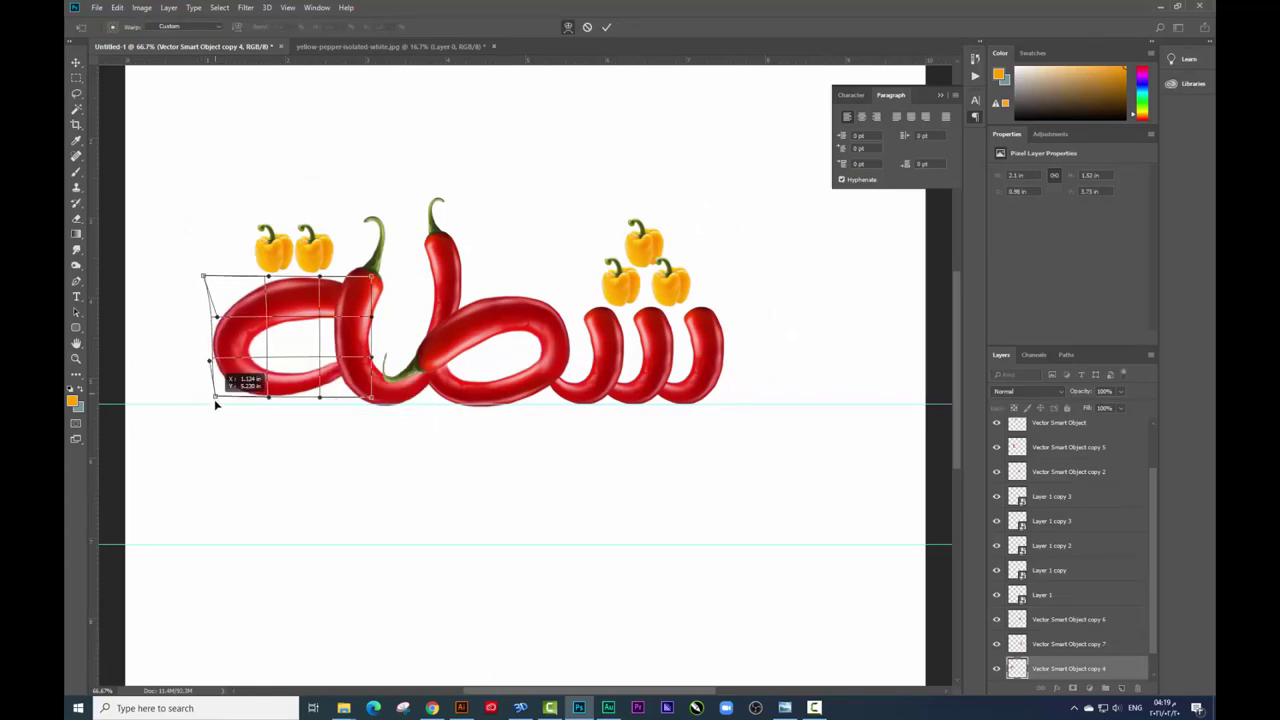
pyautogui.press('Return')
pyautogui.moveTo(421, 391); pyautogui.dragTo(425, 393)
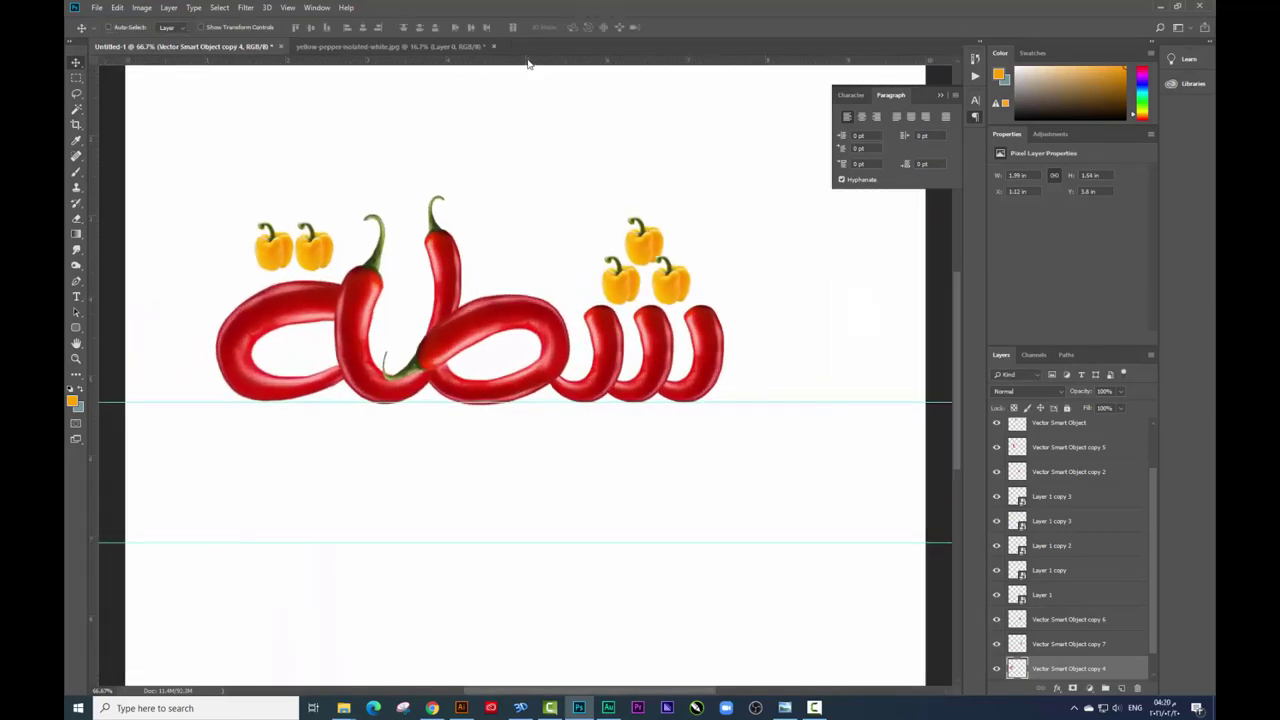
pyautogui.moveTo(528, 63); pyautogui.dragTo(535, 294)
# - Select the three right chili letter pieces and enlarge them up to the guide
pyautogui.rightClick(662, 320)
pyautogui.click(700, 328)
pyautogui.rightClick(710, 323)
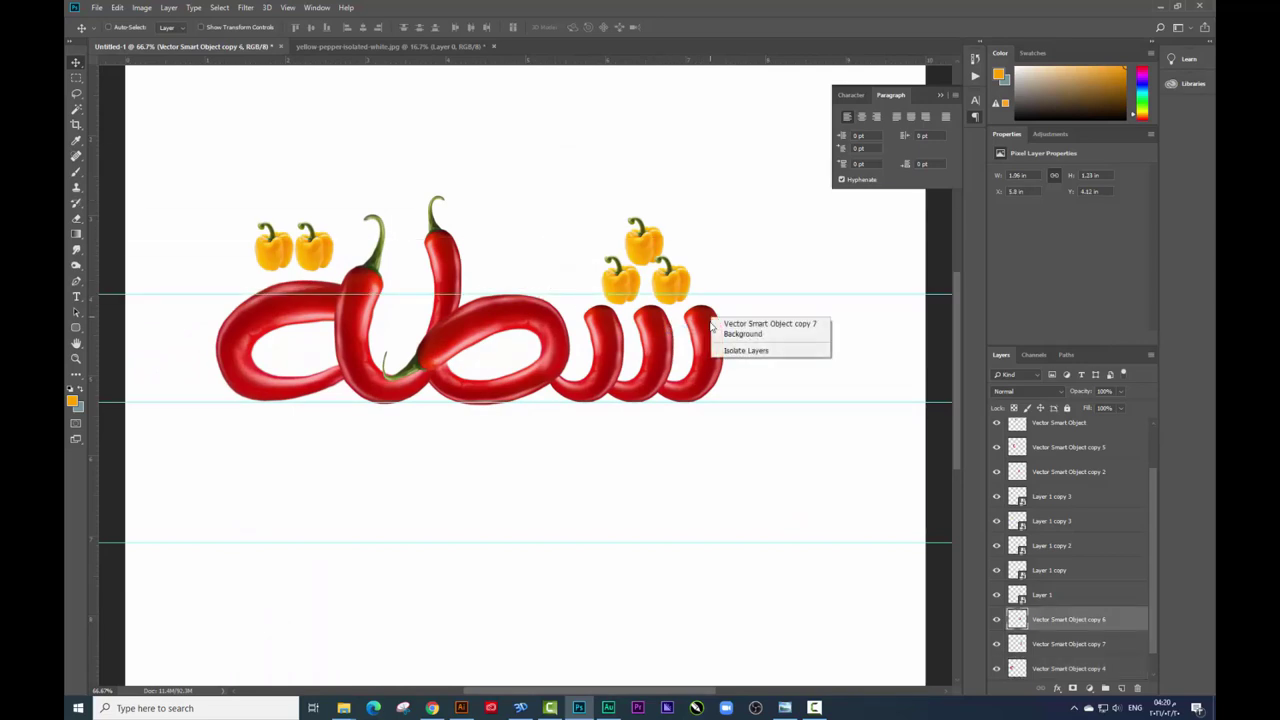
pyautogui.click(770, 323)
pyautogui.rightClick(610, 320)
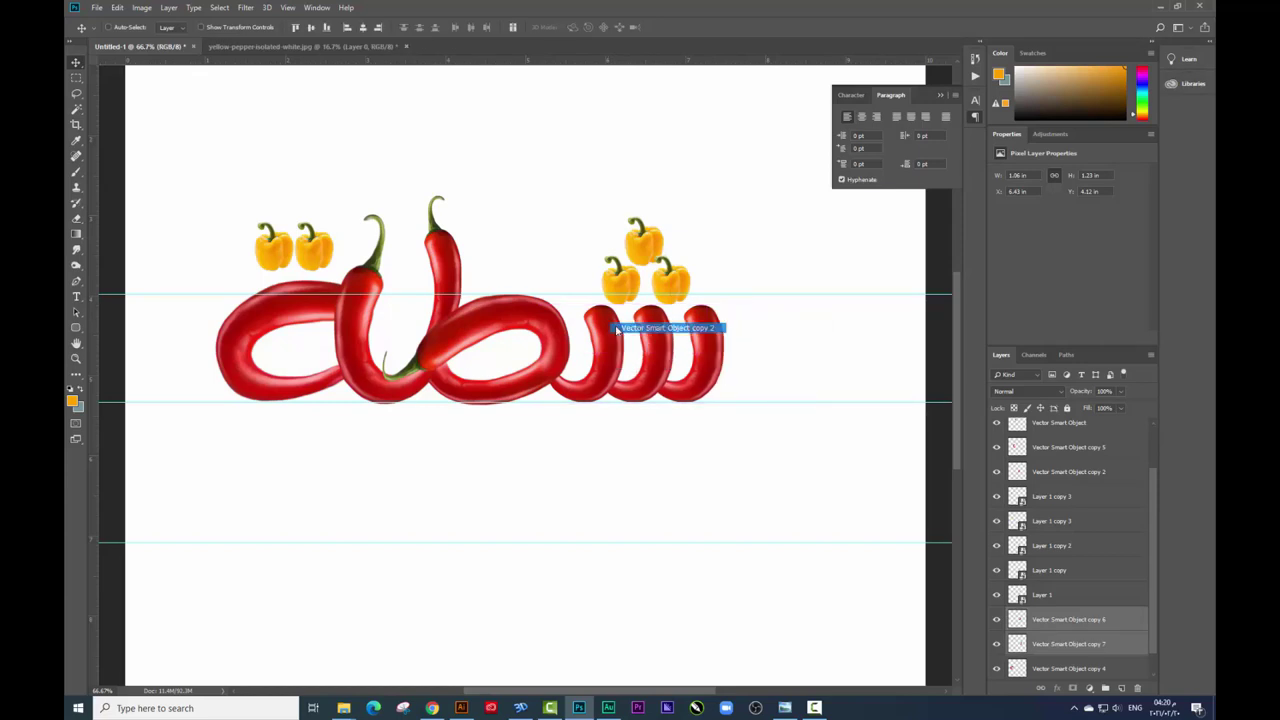
pyautogui.click(660, 328)
pyautogui.hotkey('ctrl', 't')
pyautogui.moveTo(722, 303); pyautogui.dragTo(740, 296)
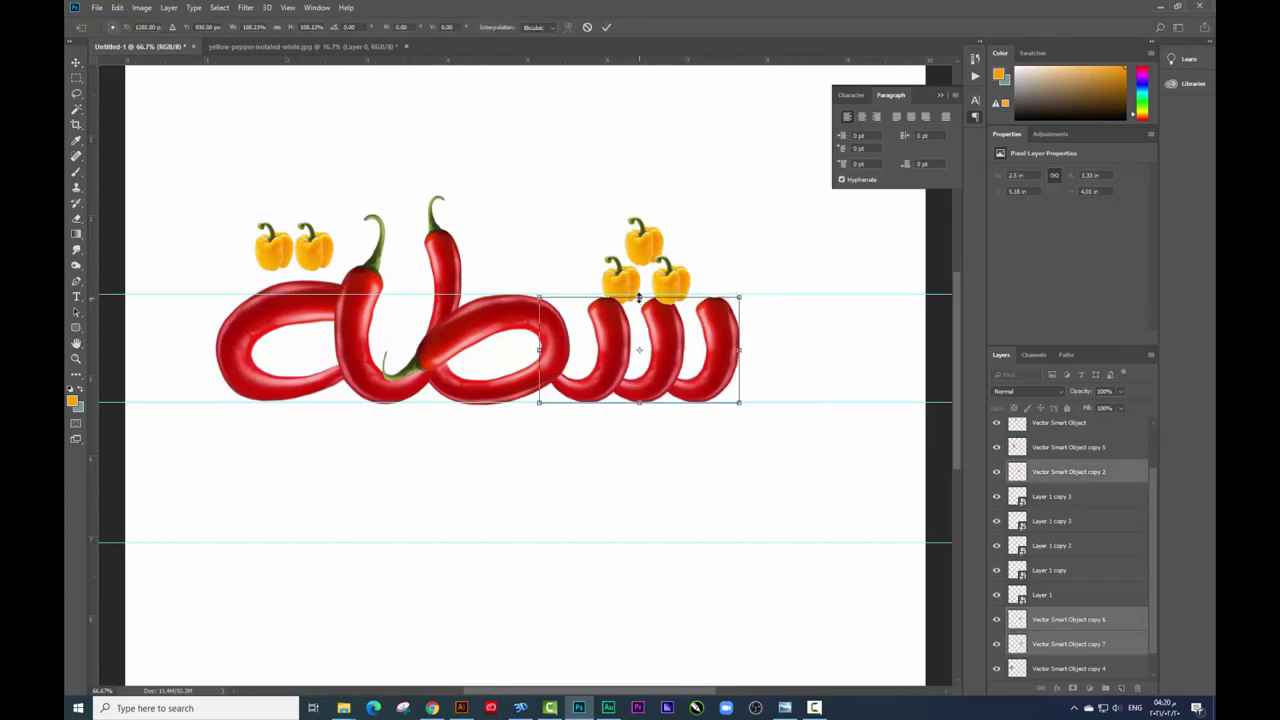
pyautogui.press('Return')
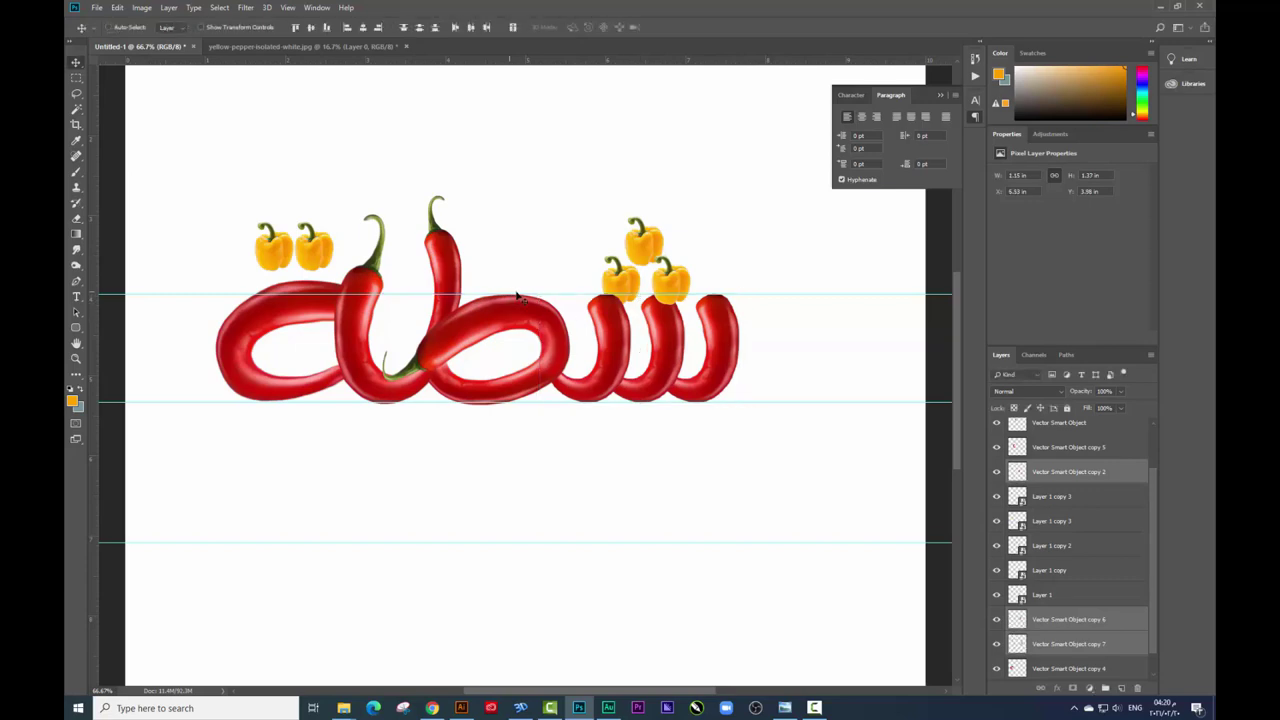
# - Warp the left chili loop's top edge slightly down
pyautogui.keyDown('ctrl'); pyautogui.click(313, 303); pyautogui.keyUp('ctrl')
pyautogui.hotkey('ctrl', 't')
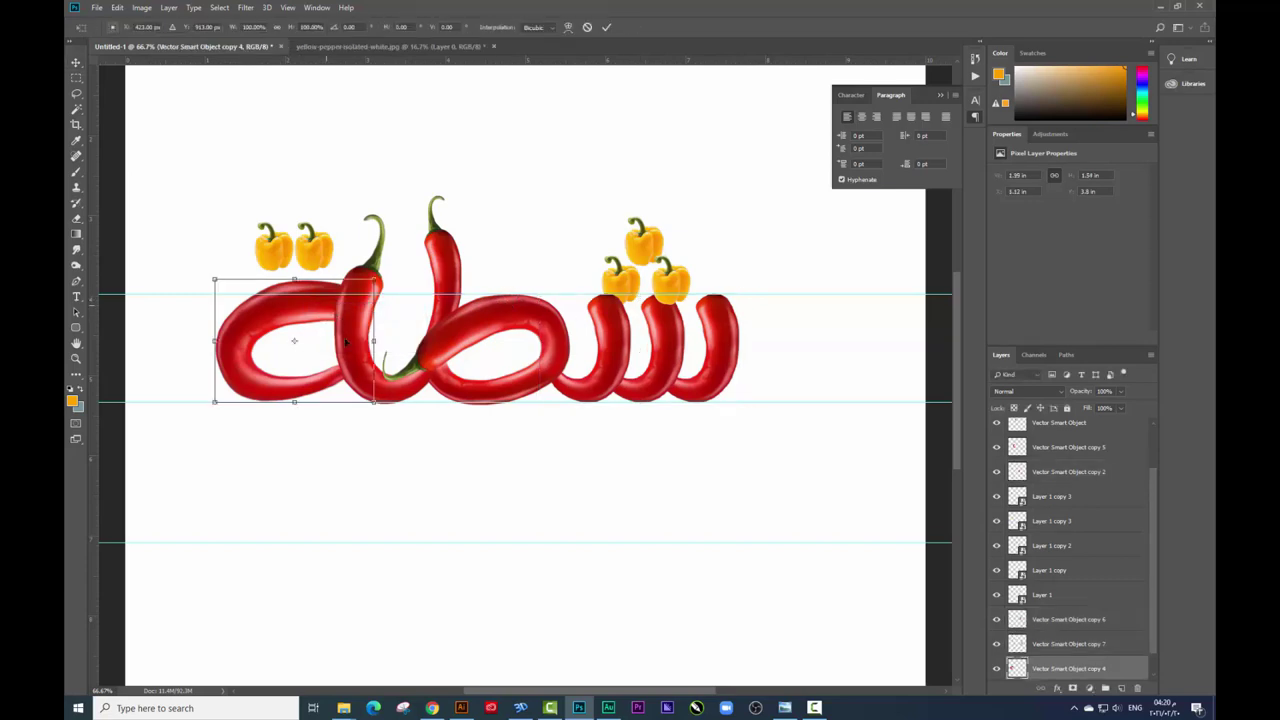
pyautogui.rightClick(325, 356)
pyautogui.click(340, 431)
pyautogui.moveTo(296, 283); pyautogui.dragTo(296, 289)
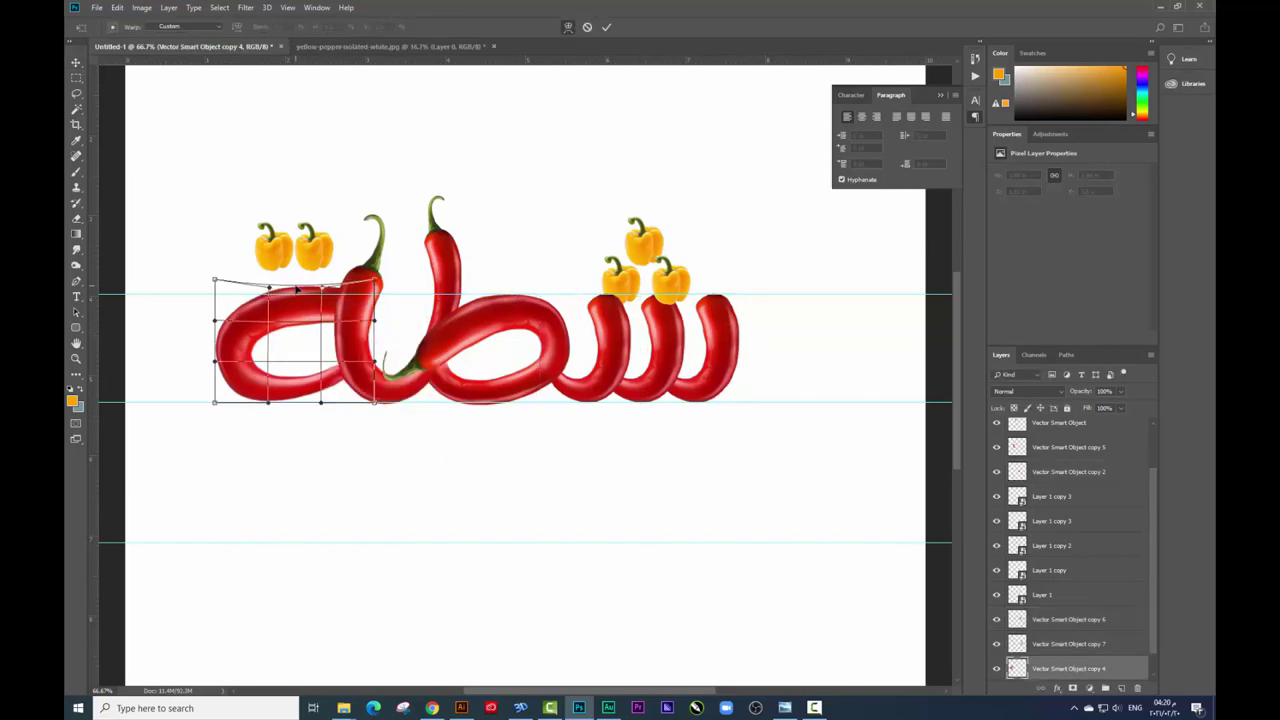
pyautogui.press('Return')
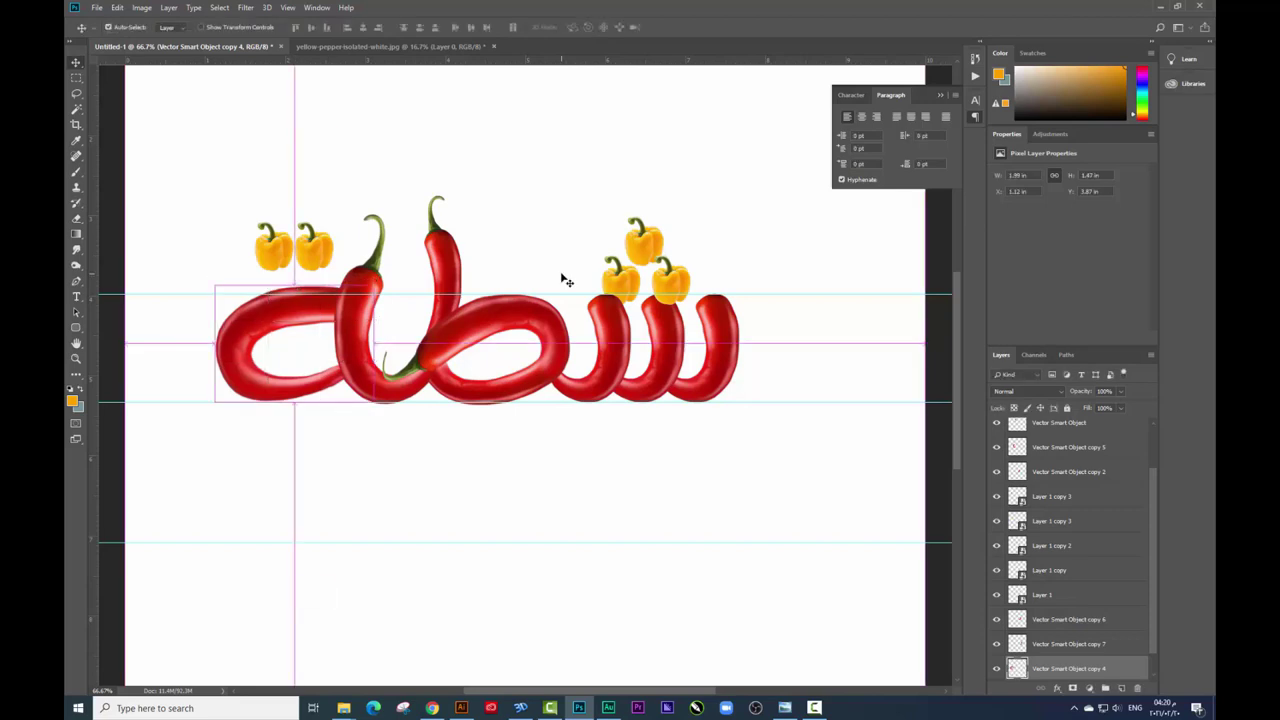
pyautogui.hotkey('ctrl', '-')
# - Nudge the right pepper cluster up and right, then clear all guides
pyautogui.keyDown('ctrl'); pyautogui.click(612, 312); pyautogui.keyUp('ctrl')
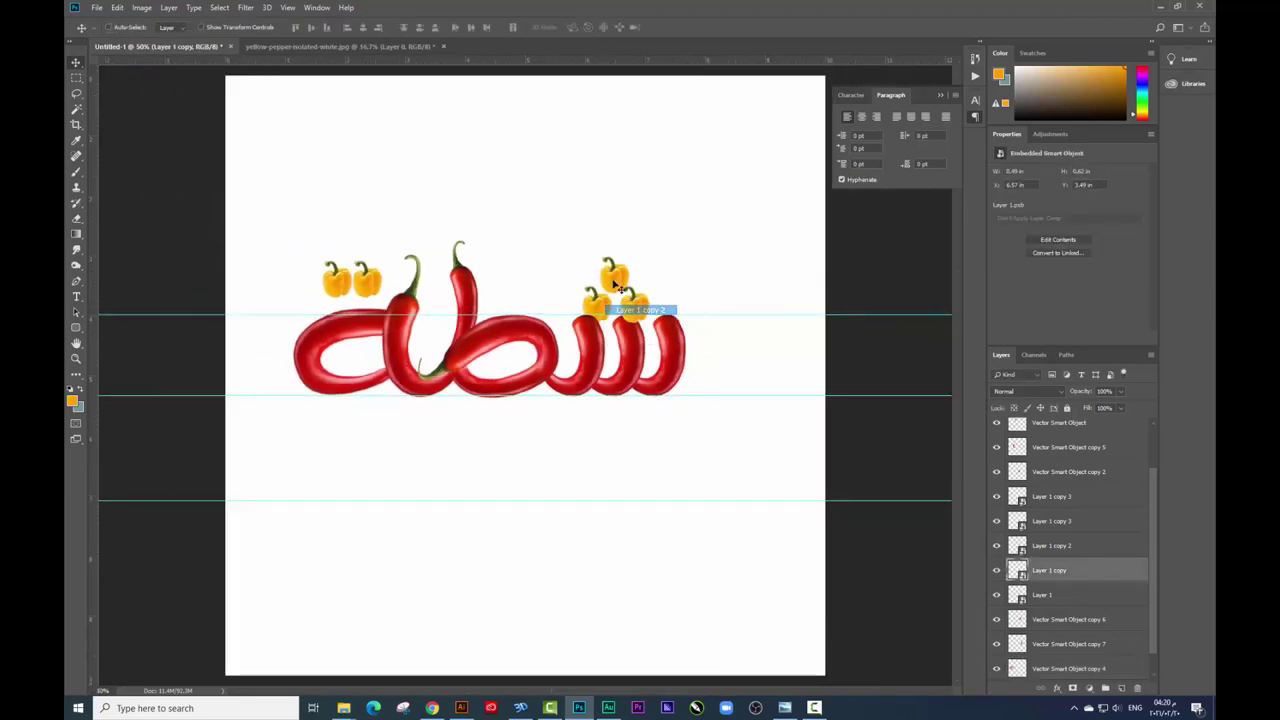
pyautogui.keyDown('ctrl'); pyautogui.keyDown('shift'); pyautogui.click(620, 288); pyautogui.keyUp('shift'); pyautogui.keyUp('ctrl')
pyautogui.moveTo(628, 289); pyautogui.dragTo(644, 283)
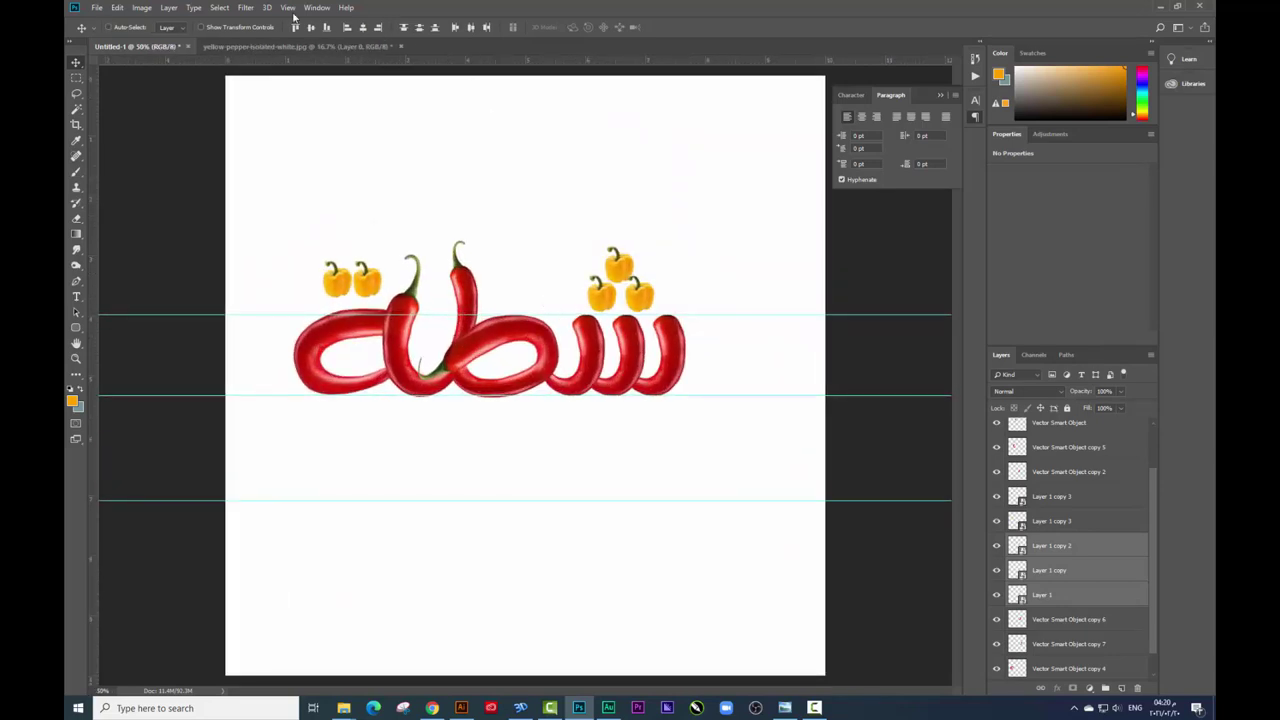
pyautogui.click(289, 8)
pyautogui.click(320, 286)
# - Select all the chili-word layers, move them down and right, and scale the word slightly narrower
pyautogui.scroll(2, 1077, 462)
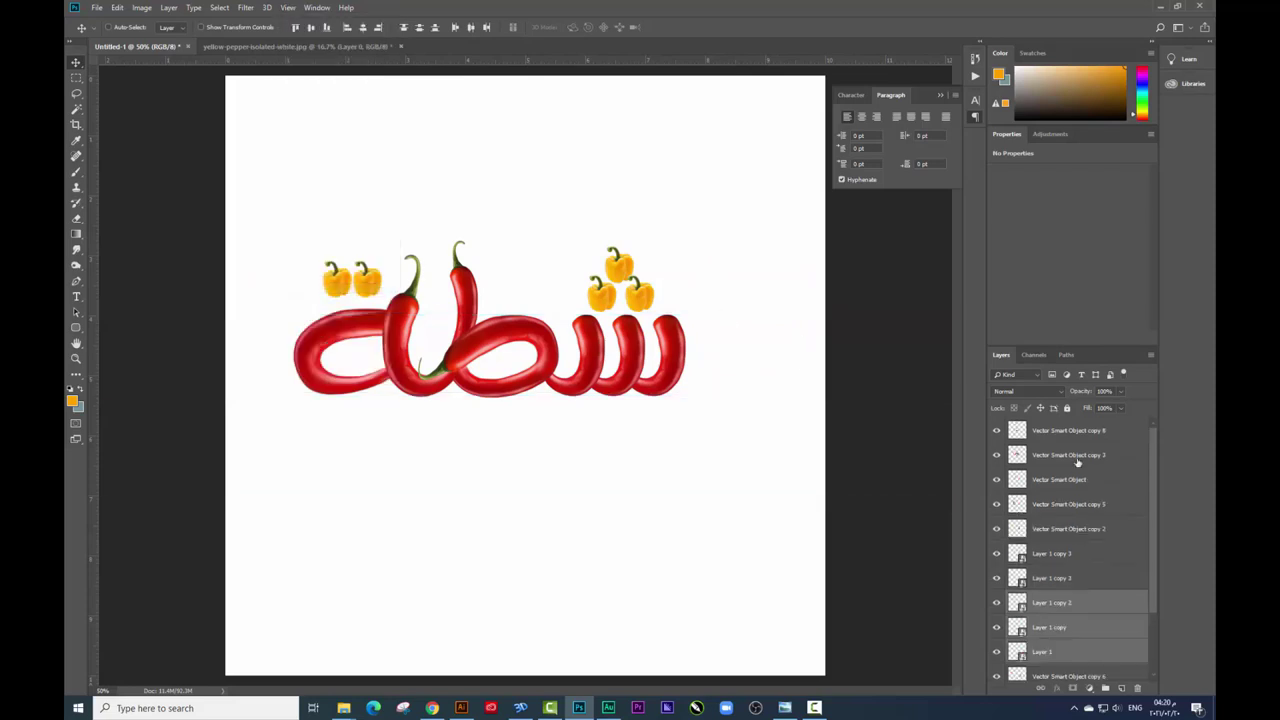
pyautogui.click(1083, 449)
pyautogui.scroll(-3, 1075, 520)
pyautogui.keyDown('shift'); pyautogui.click(1057, 645); pyautogui.keyUp('shift')
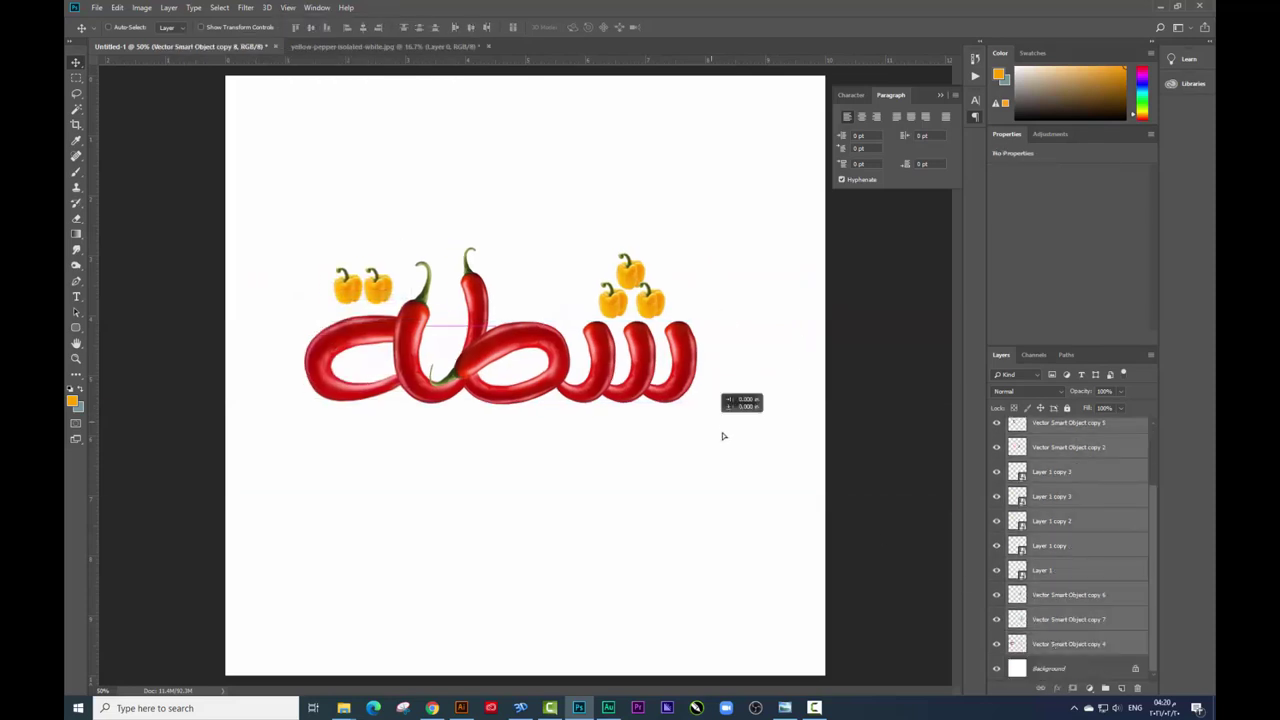
pyautogui.moveTo(700, 418); pyautogui.dragTo(745, 451)
pyautogui.hotkey('ctrl', 't')
pyautogui.moveTo(729, 354); pyautogui.dragTo(714, 371)
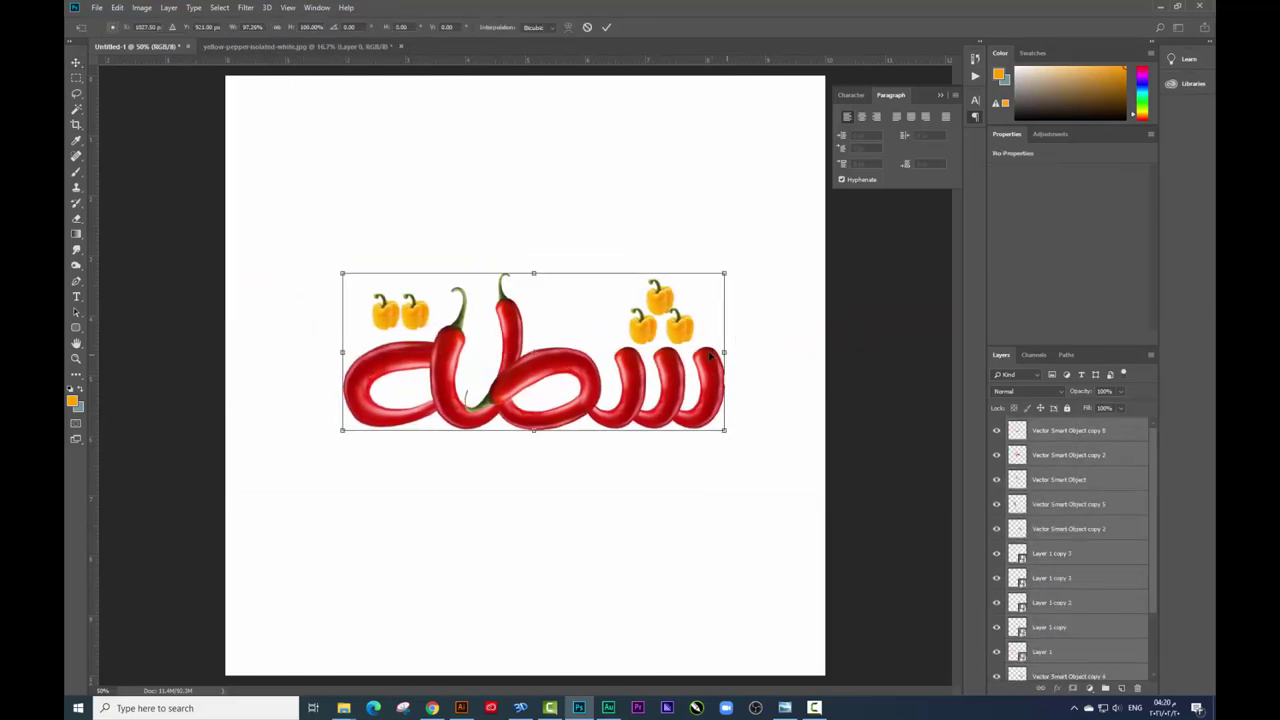
pyautogui.press('Return')
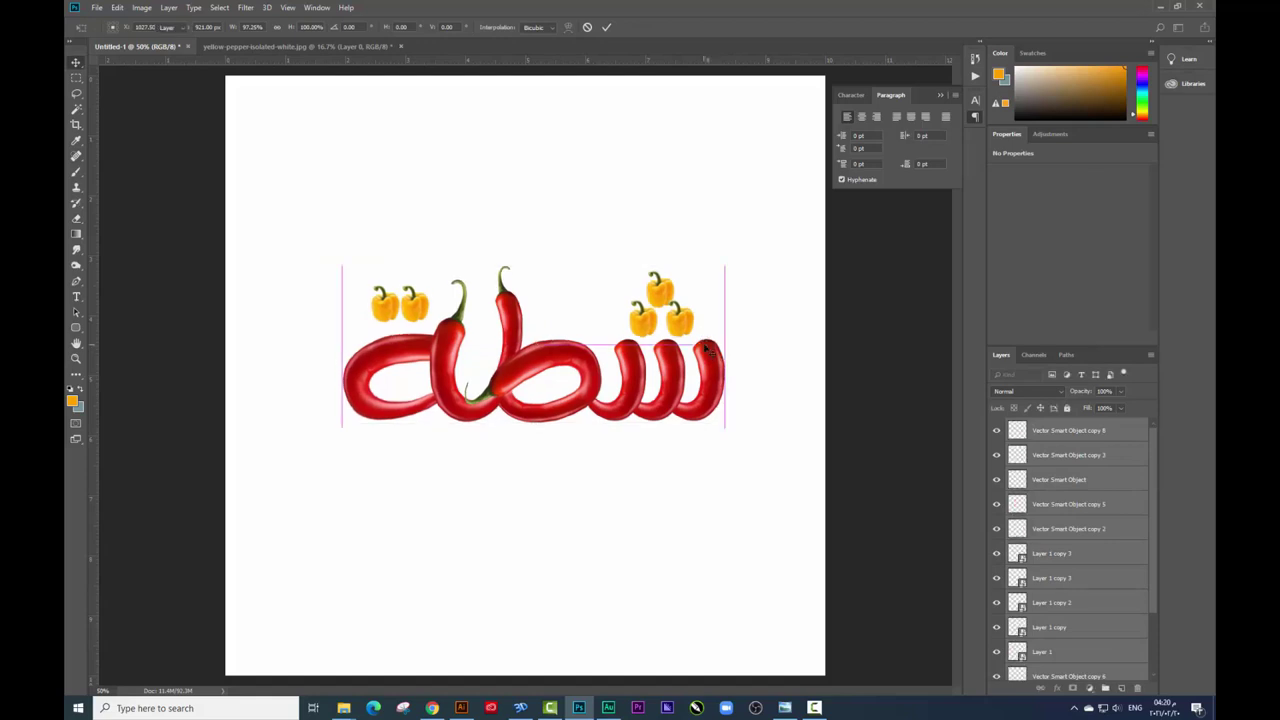
pyautogui.hotkey('ctrl', '-')
# - Nudge the chili word slightly left and down, then unlock the Background as Layer 0
pyautogui.press('Left')
pyautogui.press('Left')
pyautogui.press('Left')
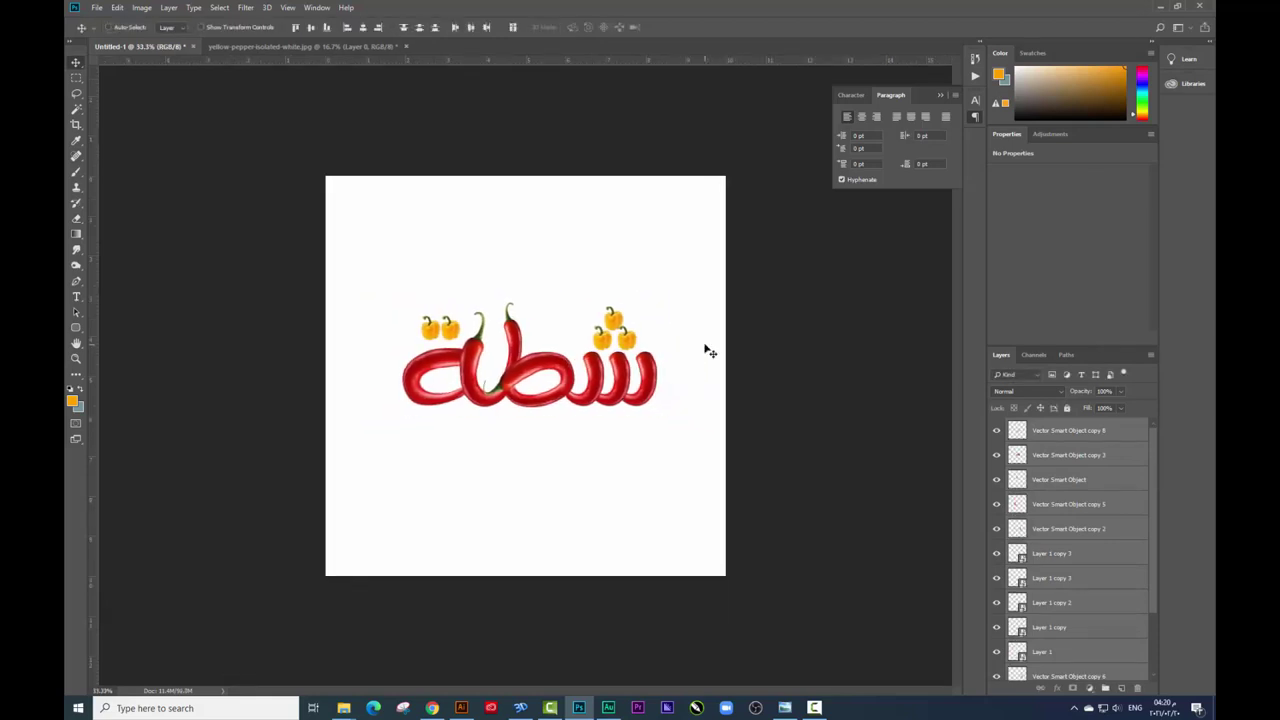
pyautogui.press('Left')
pyautogui.press('Left')
pyautogui.press('Left')
pyautogui.moveTo(694, 357); pyautogui.dragTo(680, 364)
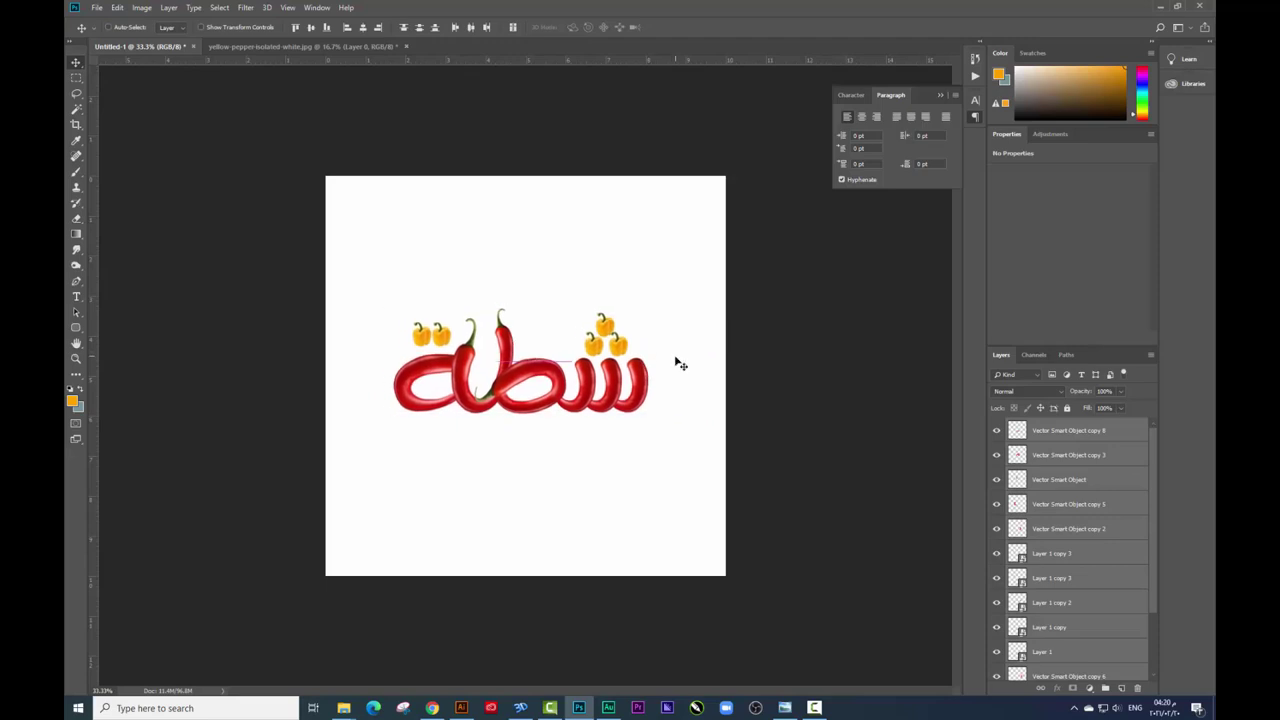
pyautogui.scroll(-3, 1129, 559)
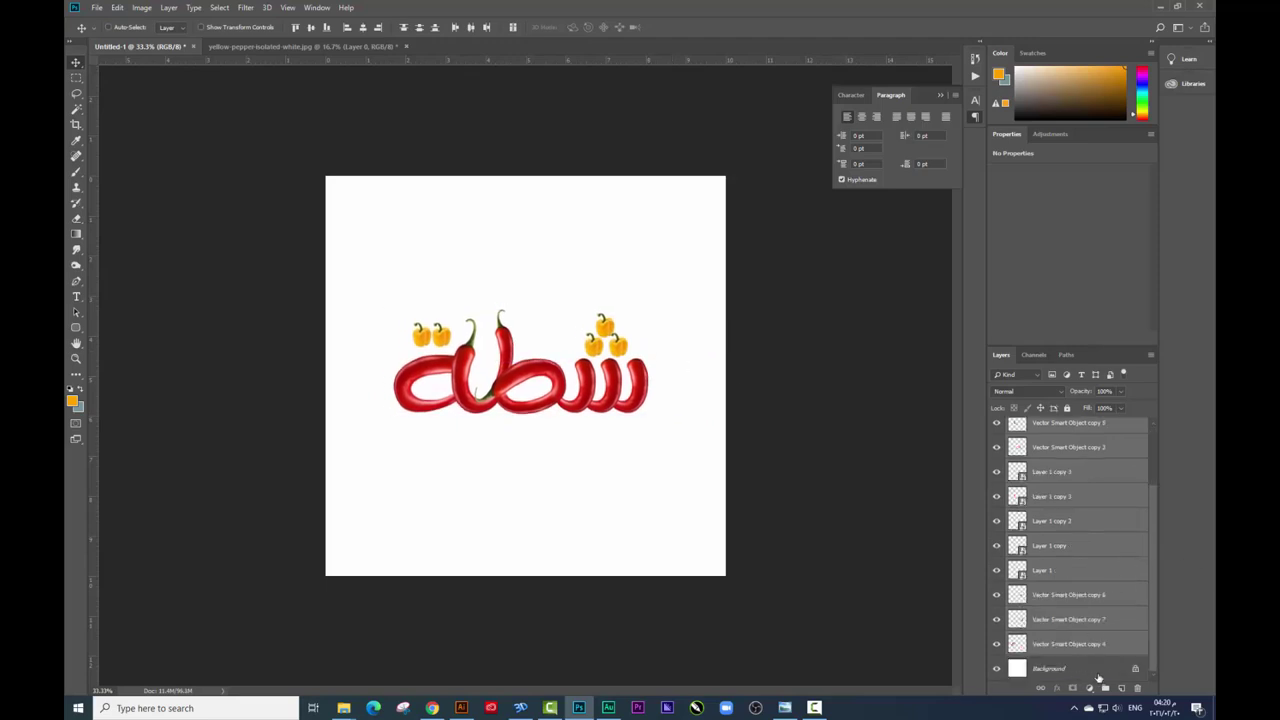
pyautogui.click(1135, 669)
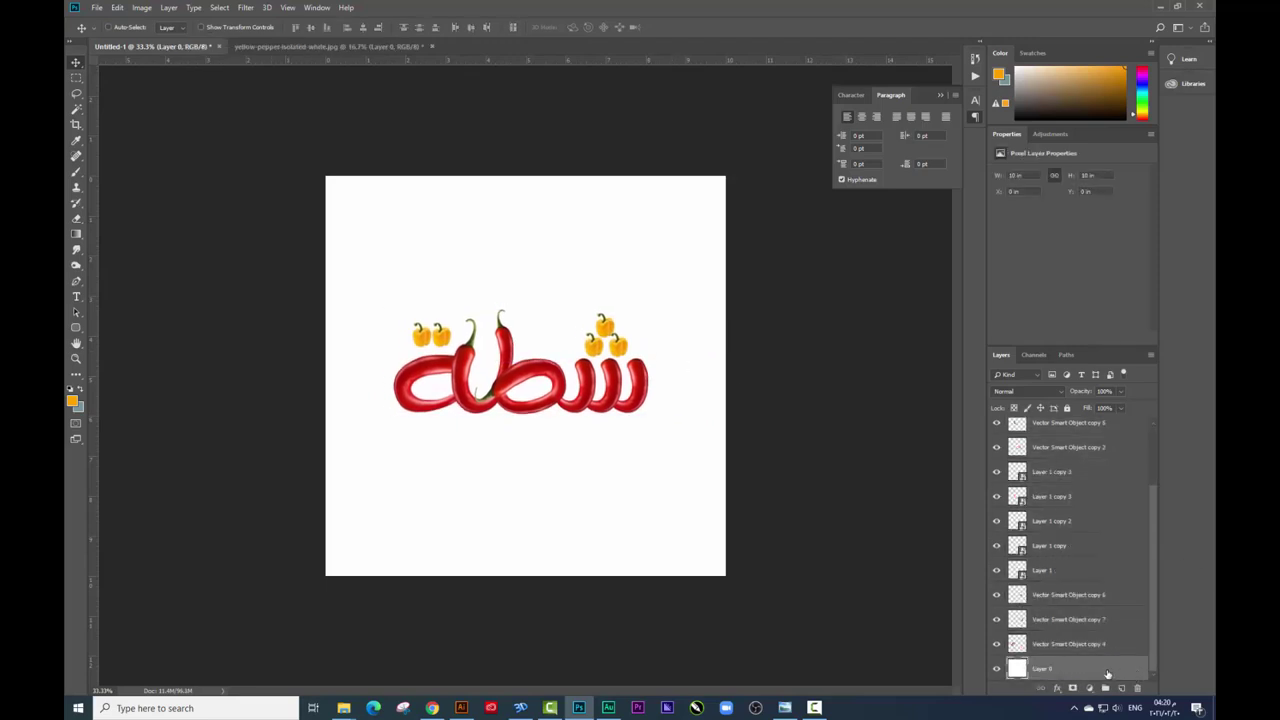
# - Add a Solid Color fill layer in very dark red (#2b0000) above the background
pyautogui.rightClick(1100, 669)
pyautogui.click(1041, 672)
pyautogui.hotkey('ctrl', 'alt', 'a')
pyautogui.scroll(-3, 1107, 651)
pyautogui.click(1104, 666)
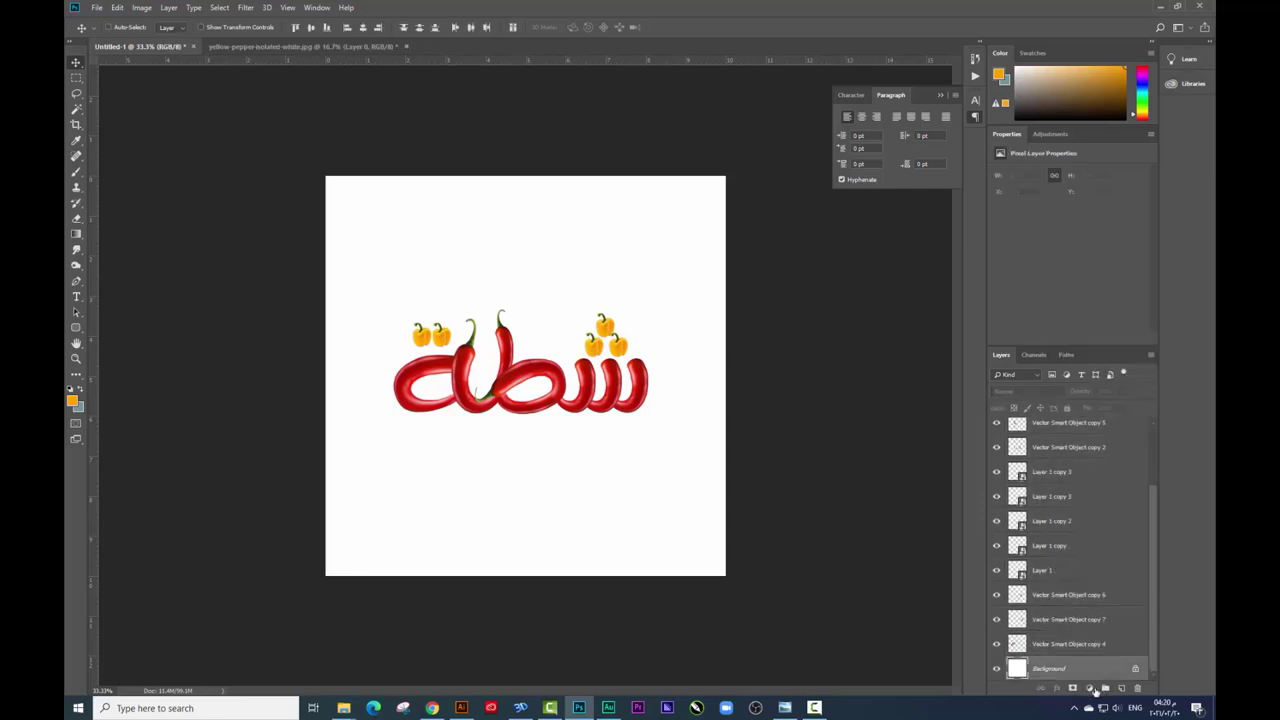
pyautogui.click(1089, 688)
pyautogui.click(1112, 477)
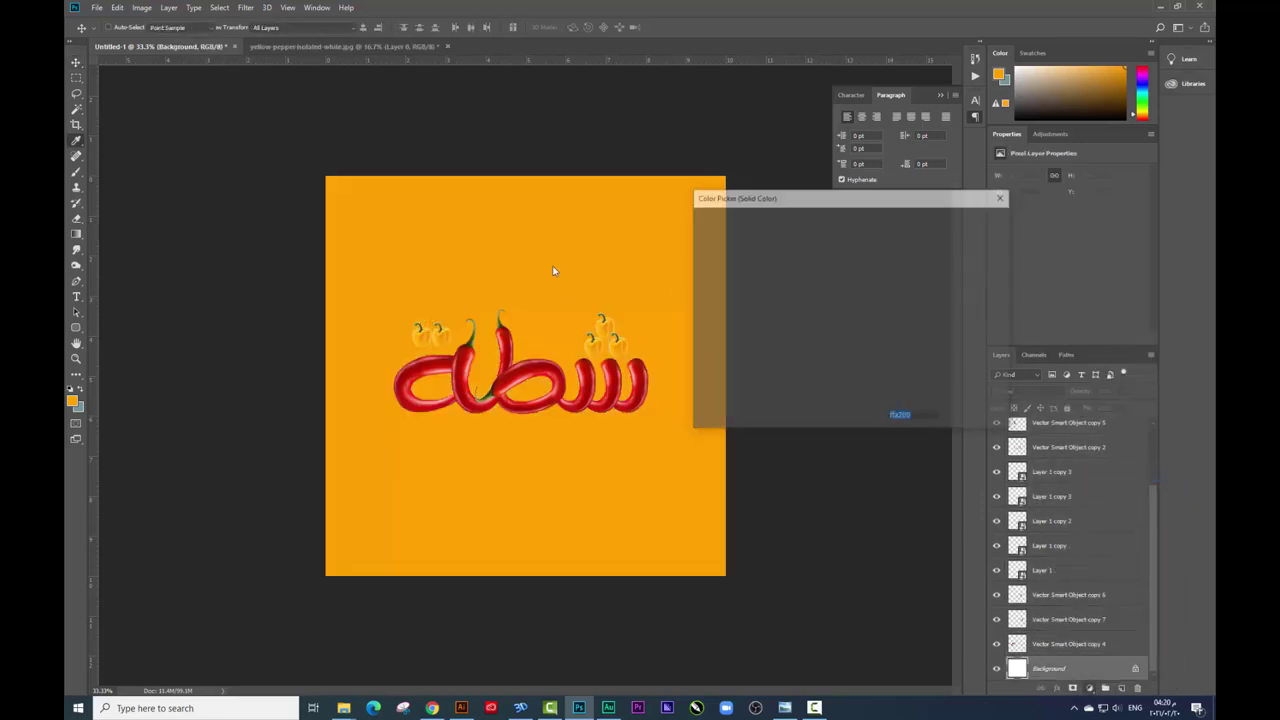
pyautogui.click(851, 365)
pyautogui.moveTo(863, 374); pyautogui.dragTo(863, 378)
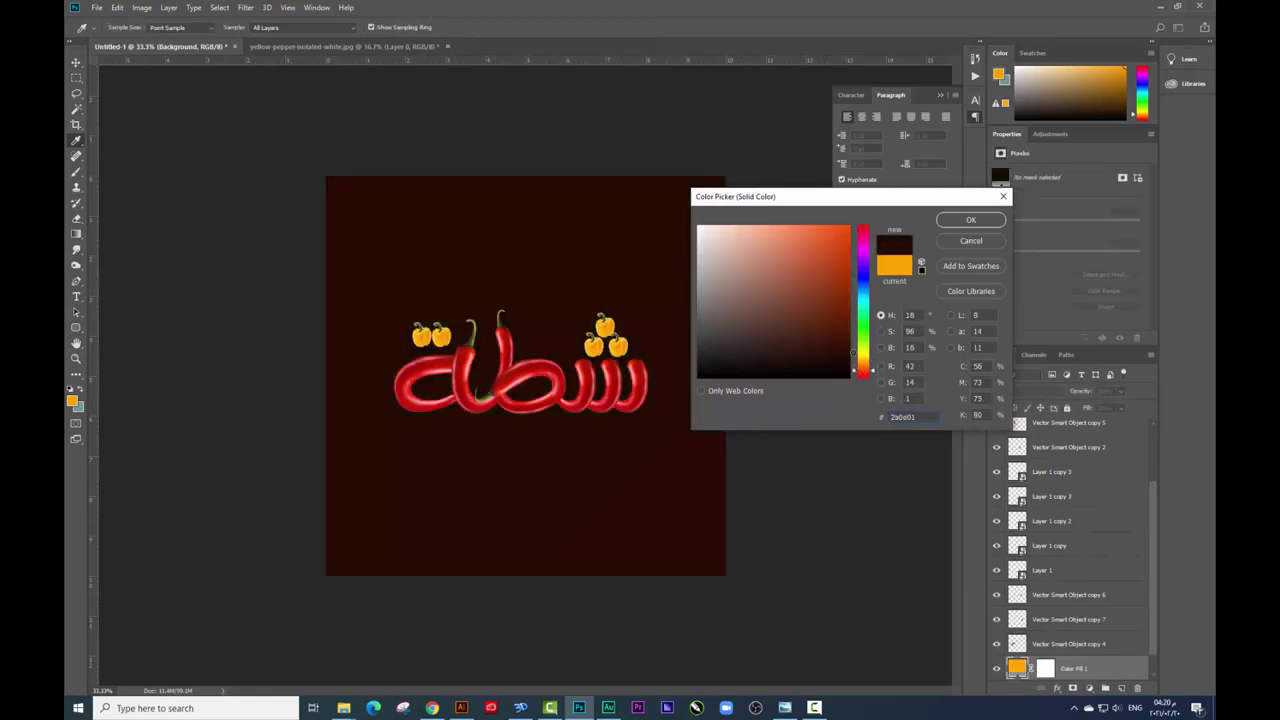
pyautogui.click(850, 352)
pyautogui.press('Return')
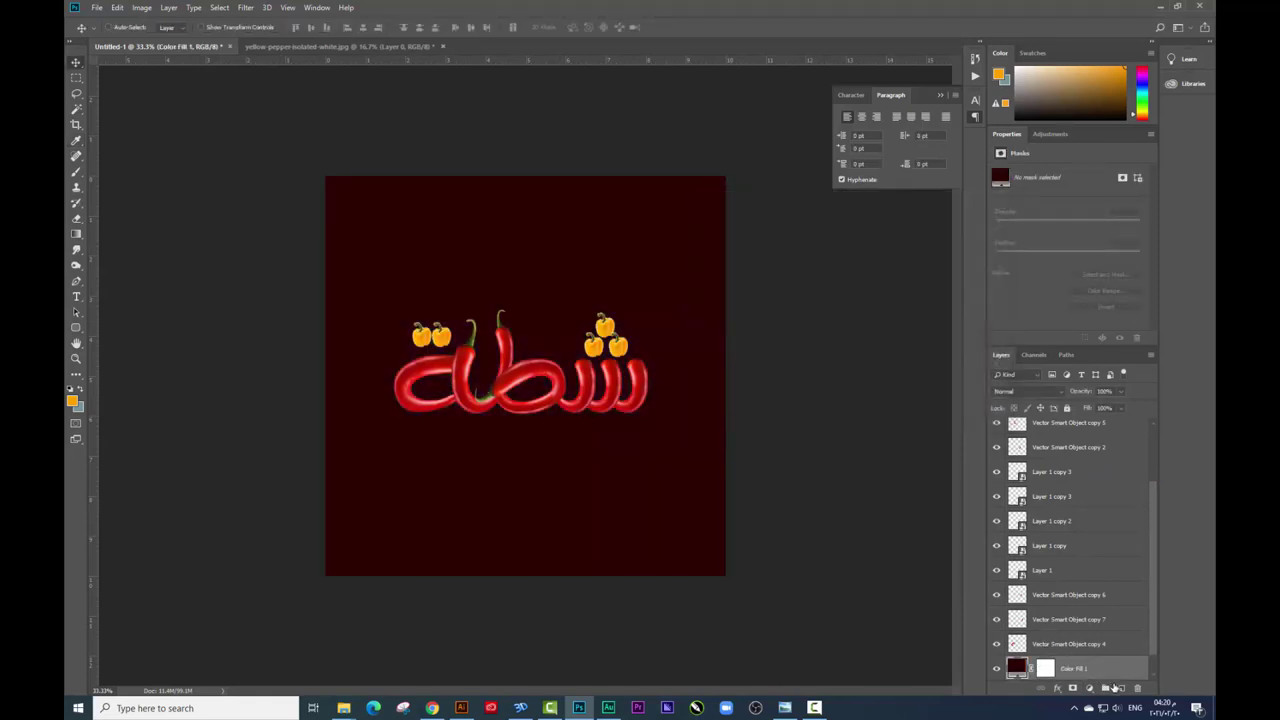
# - Paint a soft bright-red spot at the canvas centre on Layer 2
pyautogui.click(1119, 673)
pyautogui.press('b')
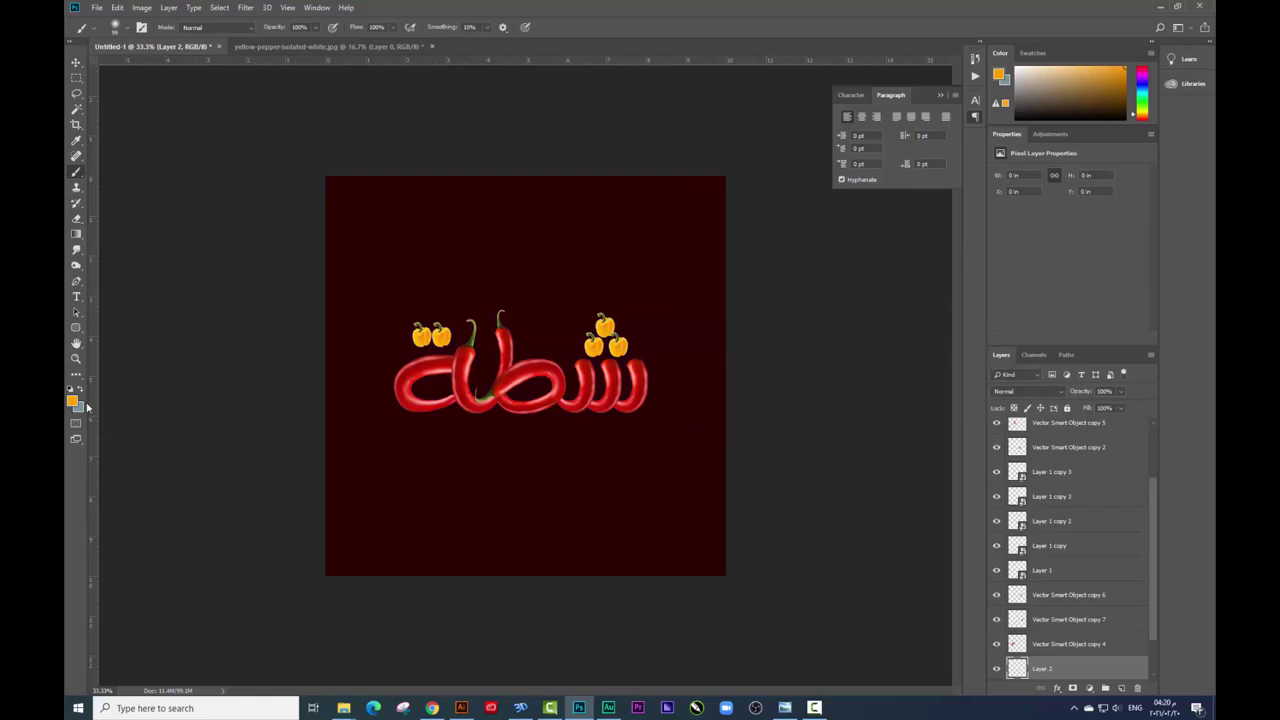
pyautogui.click(73, 401)
pyautogui.press('Return')
pyautogui.rightClick(589, 305)
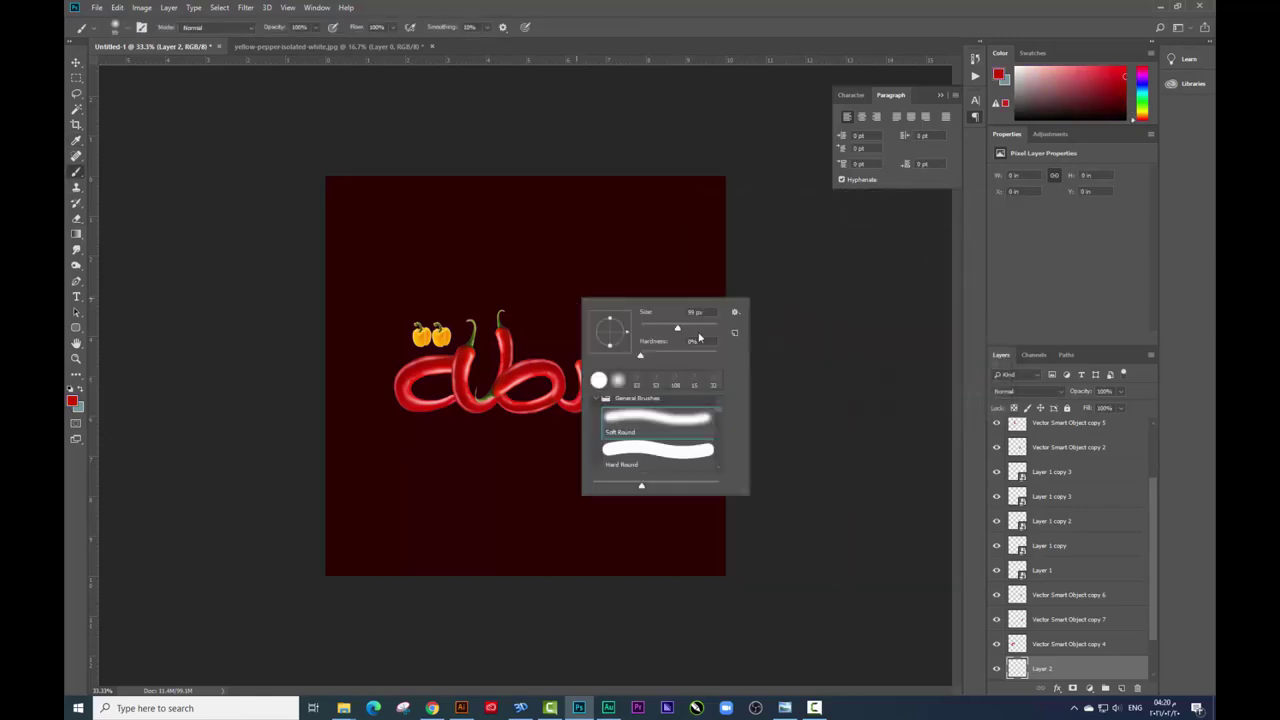
pyautogui.press('Return')
pyautogui.click(545, 298)
# - Enlarge the red glow across the canvas, centred on the word, and dim it to 36% opacity
pyautogui.hotkey('ctrl', 't')
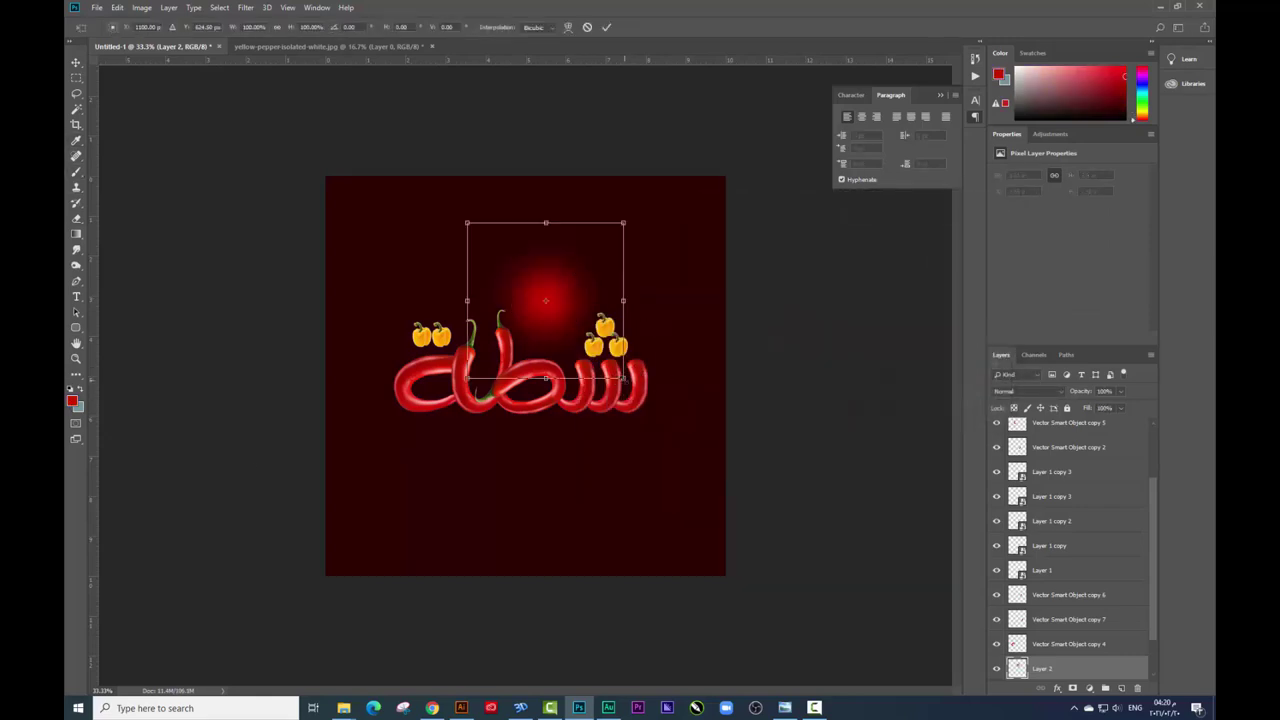
pyautogui.moveTo(626, 380); pyautogui.dragTo(786, 523)
pyautogui.moveTo(756, 391); pyautogui.dragTo(740, 457)
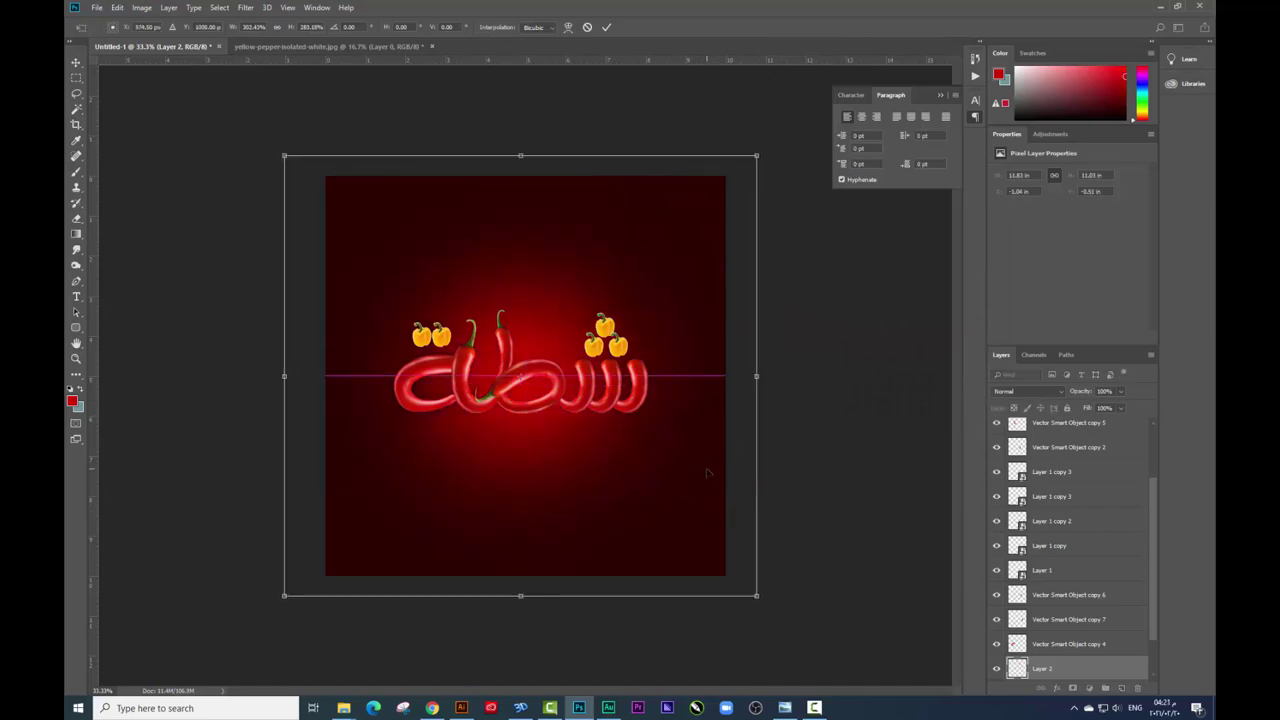
pyautogui.press('Return')
pyautogui.moveTo(1078, 408); pyautogui.dragTo(1096, 408)
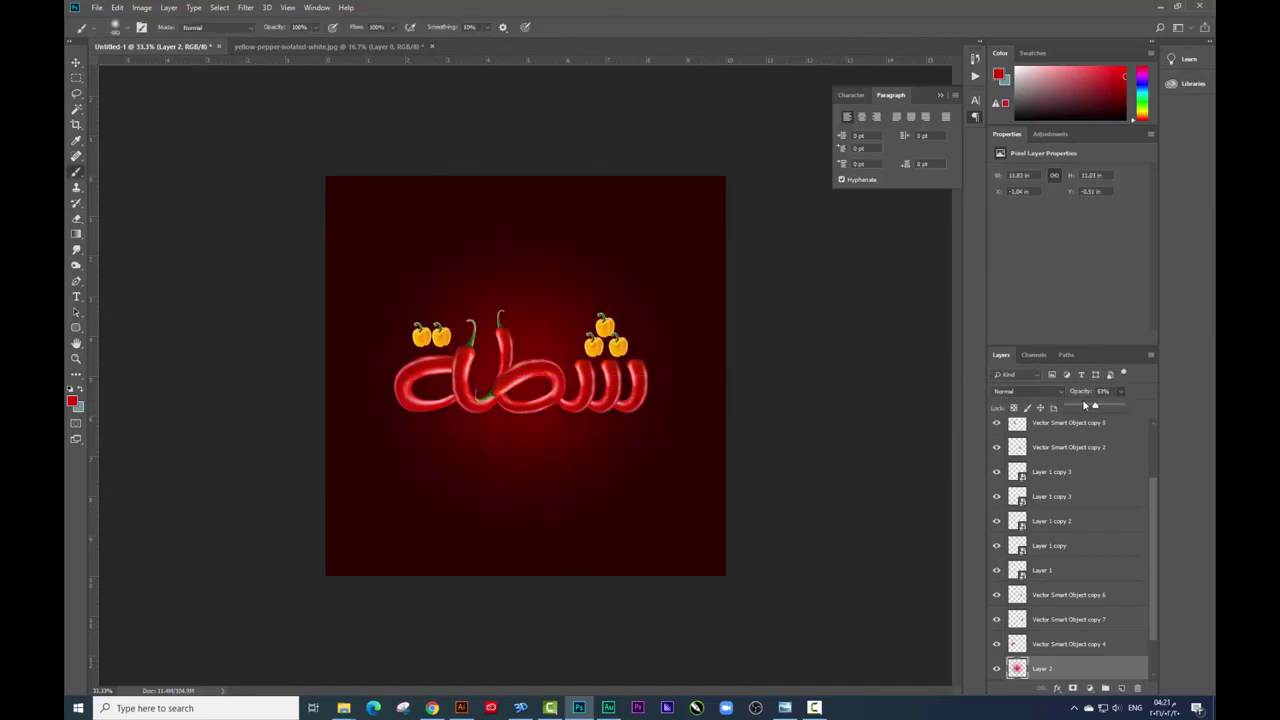
# - Merge the red glow with Color Fill 1 and enable a Pattern Overlay in its blending options
pyautogui.scroll(-2, 1092, 522)
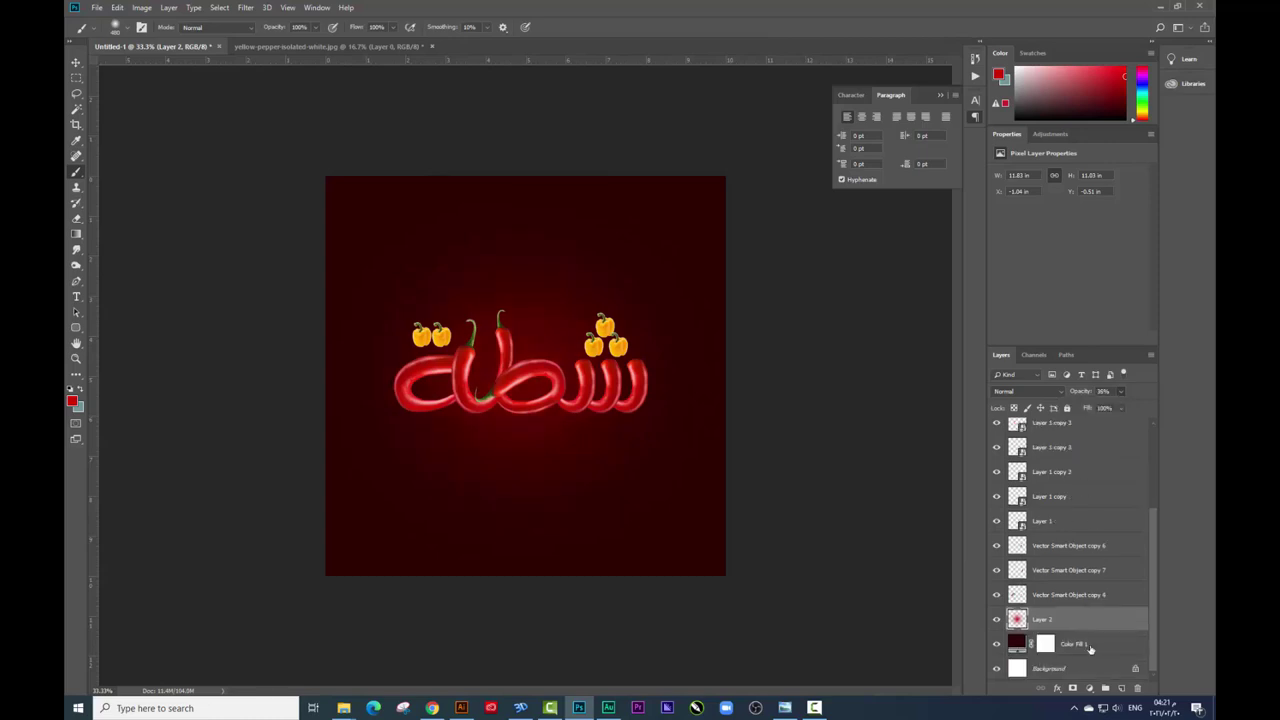
pyautogui.keyDown('ctrl'); pyautogui.click(1090, 645); pyautogui.keyUp('ctrl')
pyautogui.hotkey('ctrl', 'e')
pyautogui.rightClick(1060, 644)
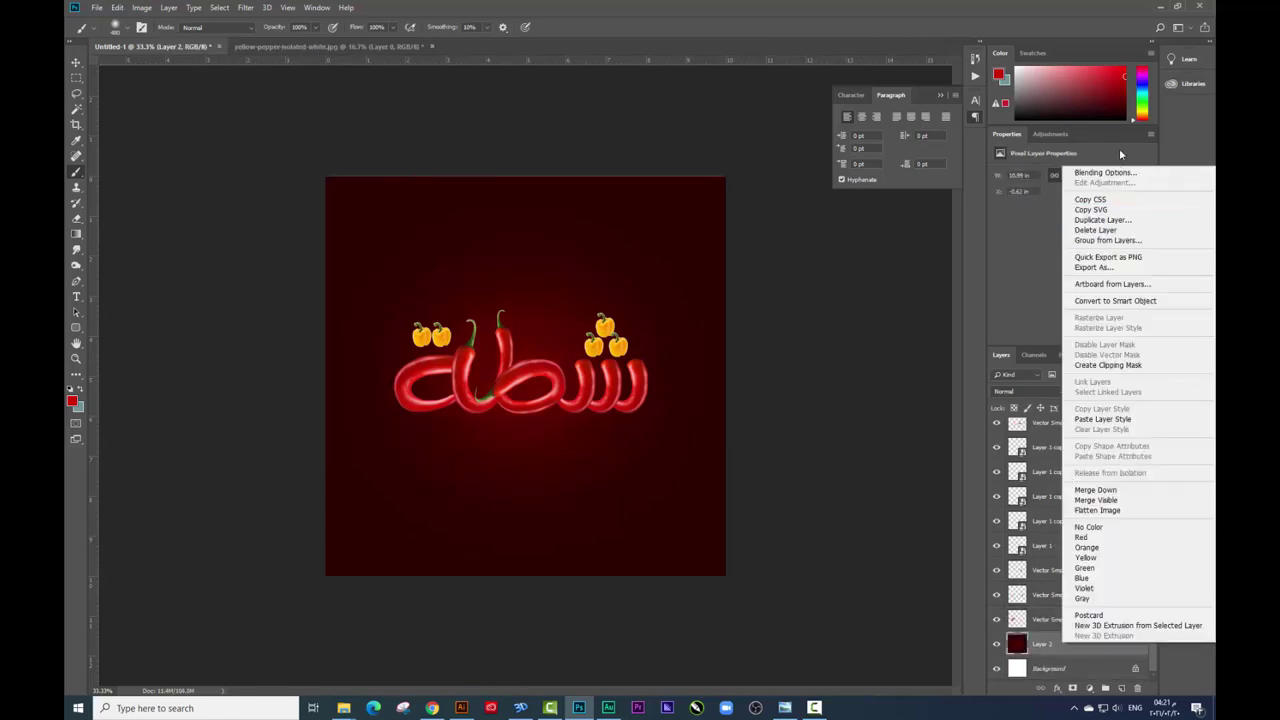
pyautogui.click(1105, 173)
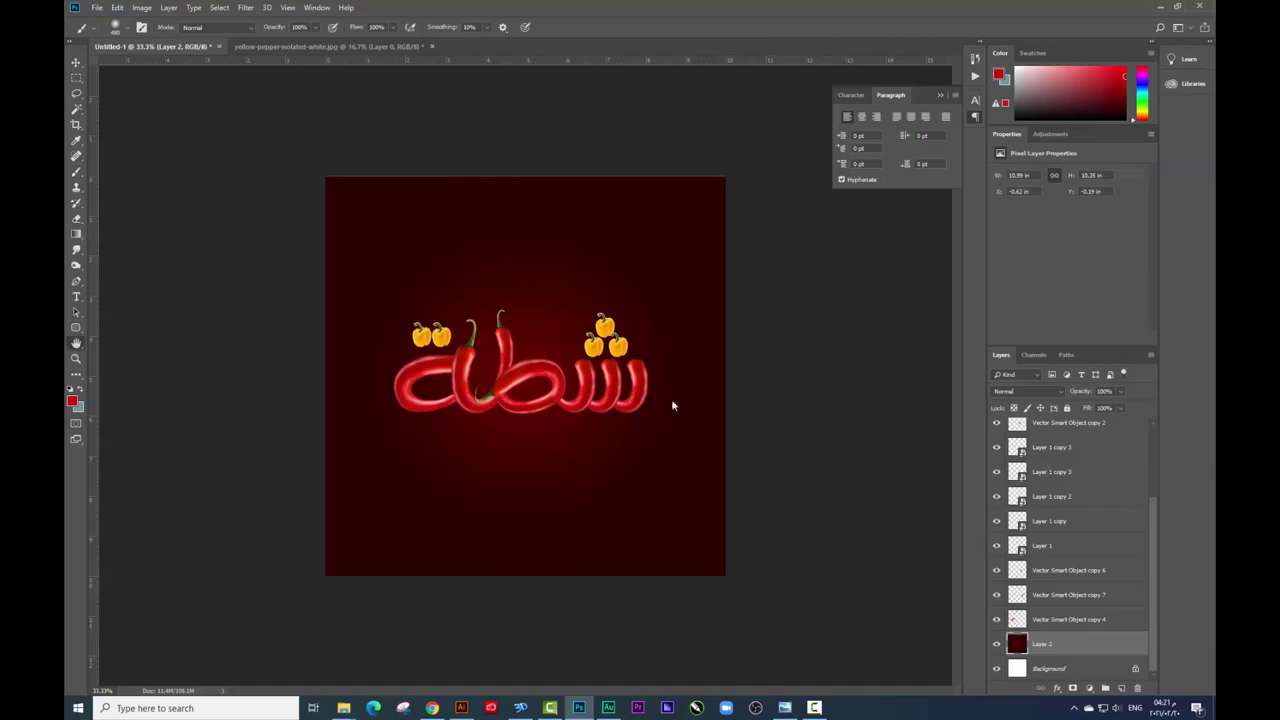
pyautogui.click(780, 606)
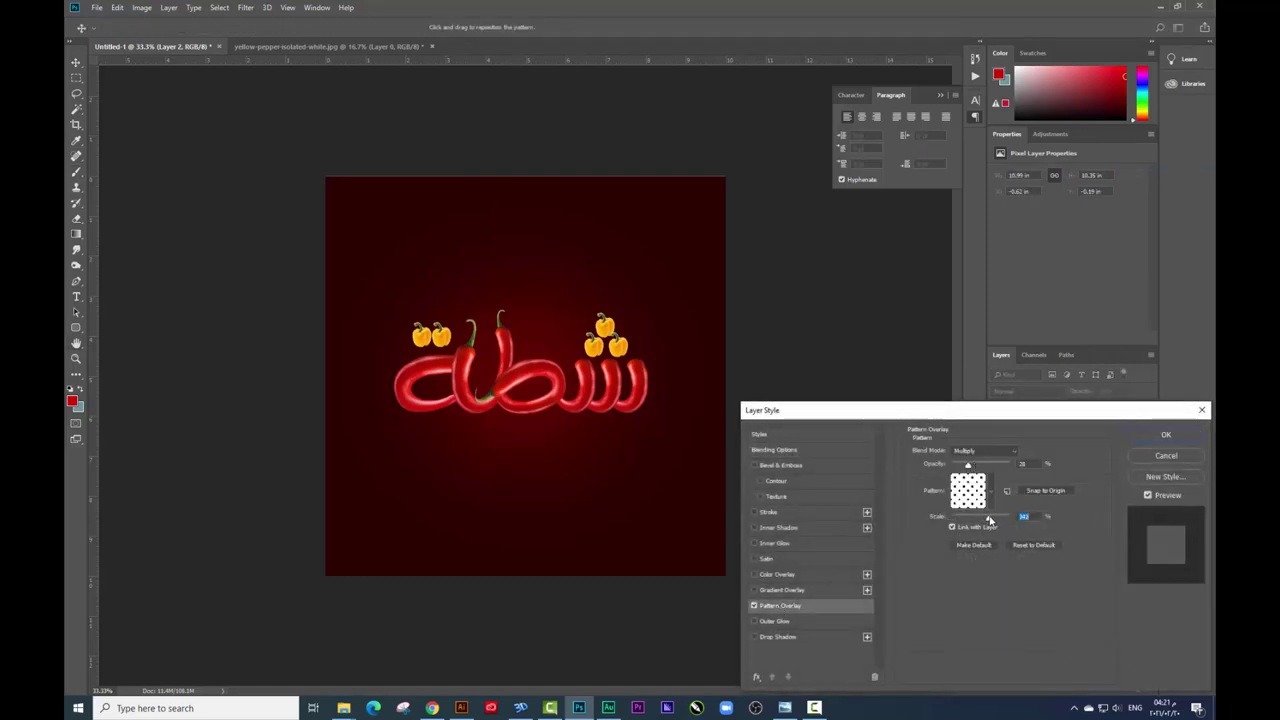
# - Apply the Multiply dotted pattern overlay to the background and zoom in on the chili loops
pyautogui.press('Return')
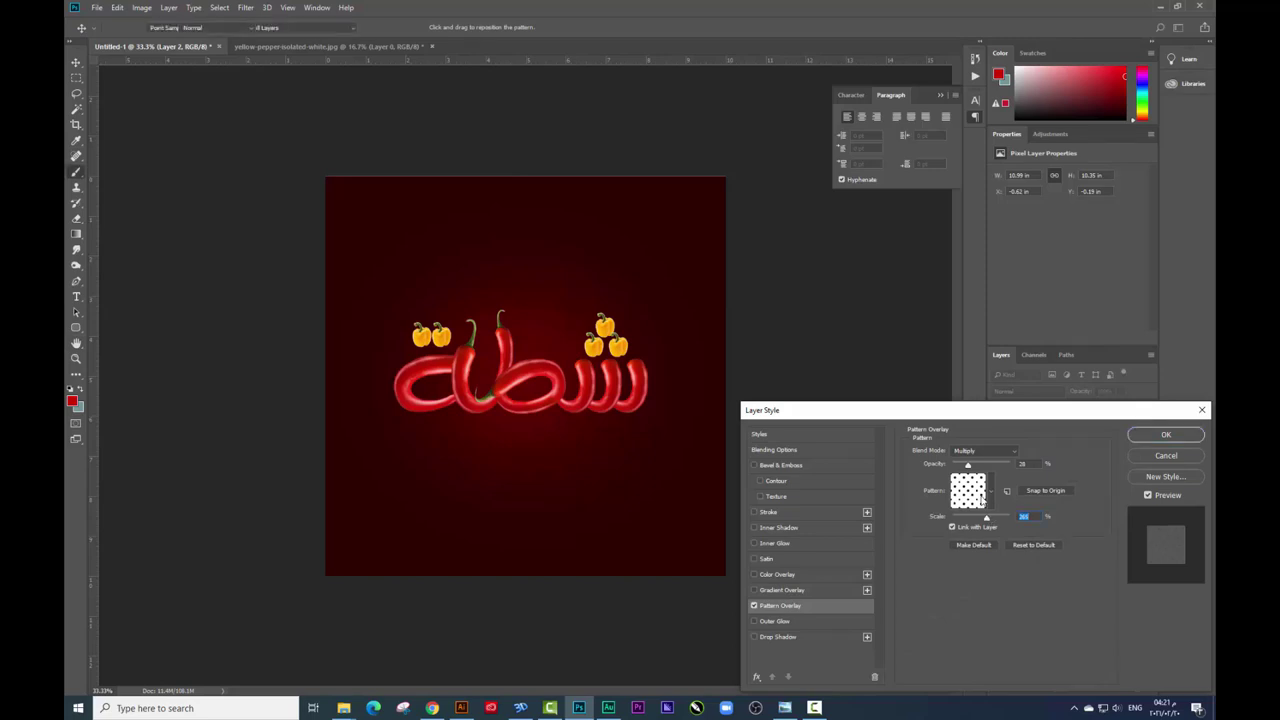
pyautogui.hotkey('ctrl', '+')
pyautogui.hotkey('ctrl', '+')
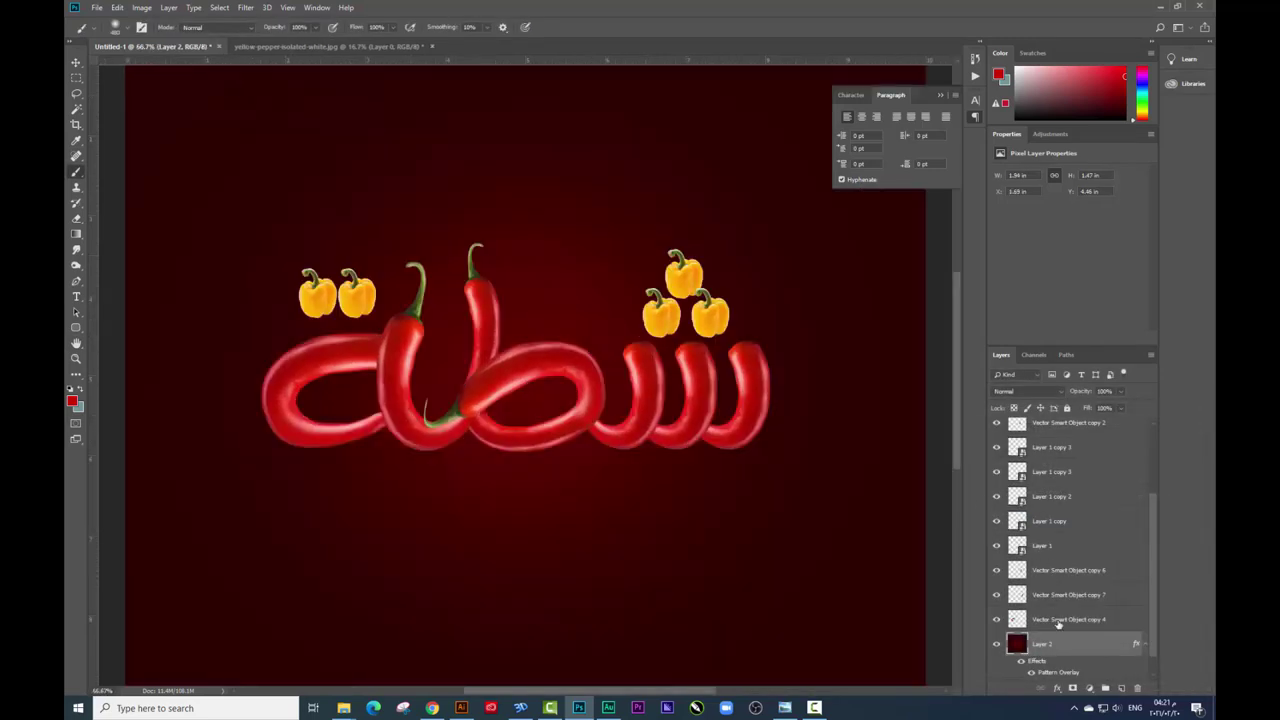
pyautogui.click(1058, 620)
pyautogui.hotkey('ctrl', '+')
pyautogui.moveTo(829, 414); pyautogui.dragTo(732, 405)
pyautogui.scroll(5, 732, 405)
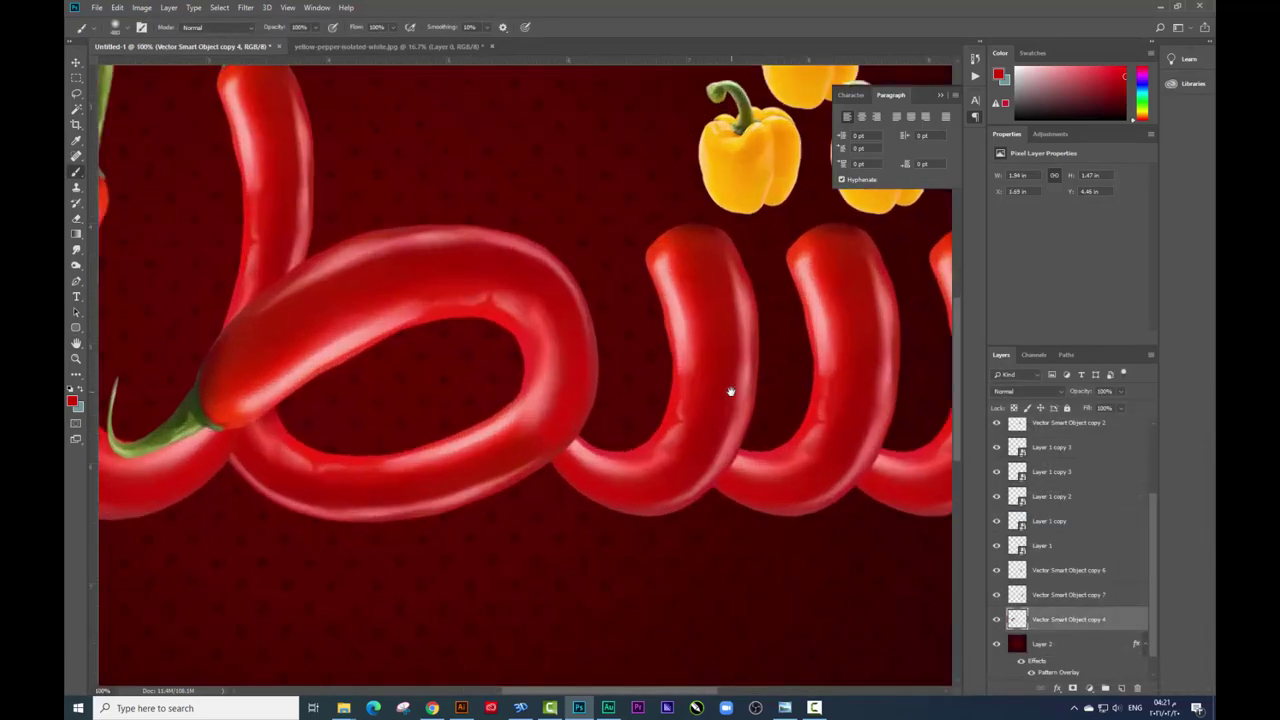
# - Move the rightmost chili, Vector Smart Object copy 7, about 22 px to the right
pyautogui.click(77, 62)
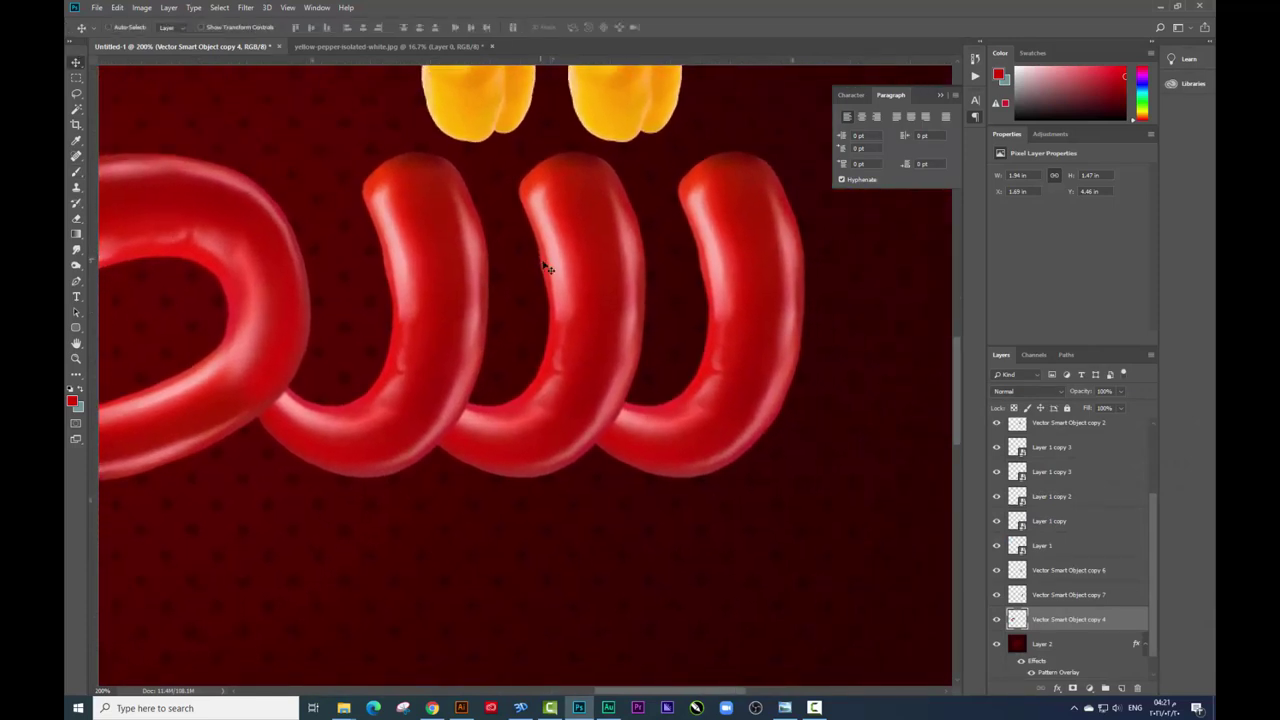
pyautogui.rightClick(766, 331)
pyautogui.click(790, 334)
pyautogui.moveTo(766, 333); pyautogui.dragTo(737, 331)
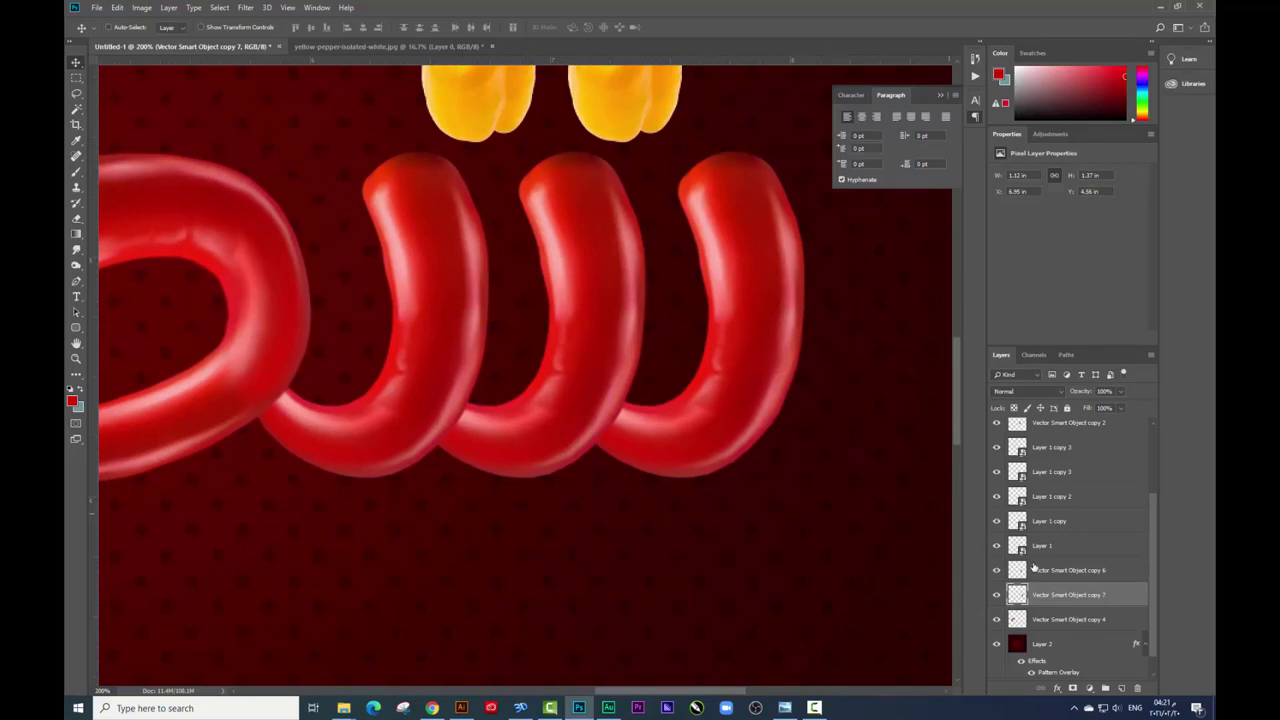
pyautogui.moveTo(782, 367)
pyautogui.mouseDown()
pyautogui.moveTo(791, 350)
pyautogui.moveTo(743, 292)
pyautogui.mouseUp()
# - On a new layer, paint faint black shadow at 17% flow where the right loops cross
pyautogui.click(1123, 689)
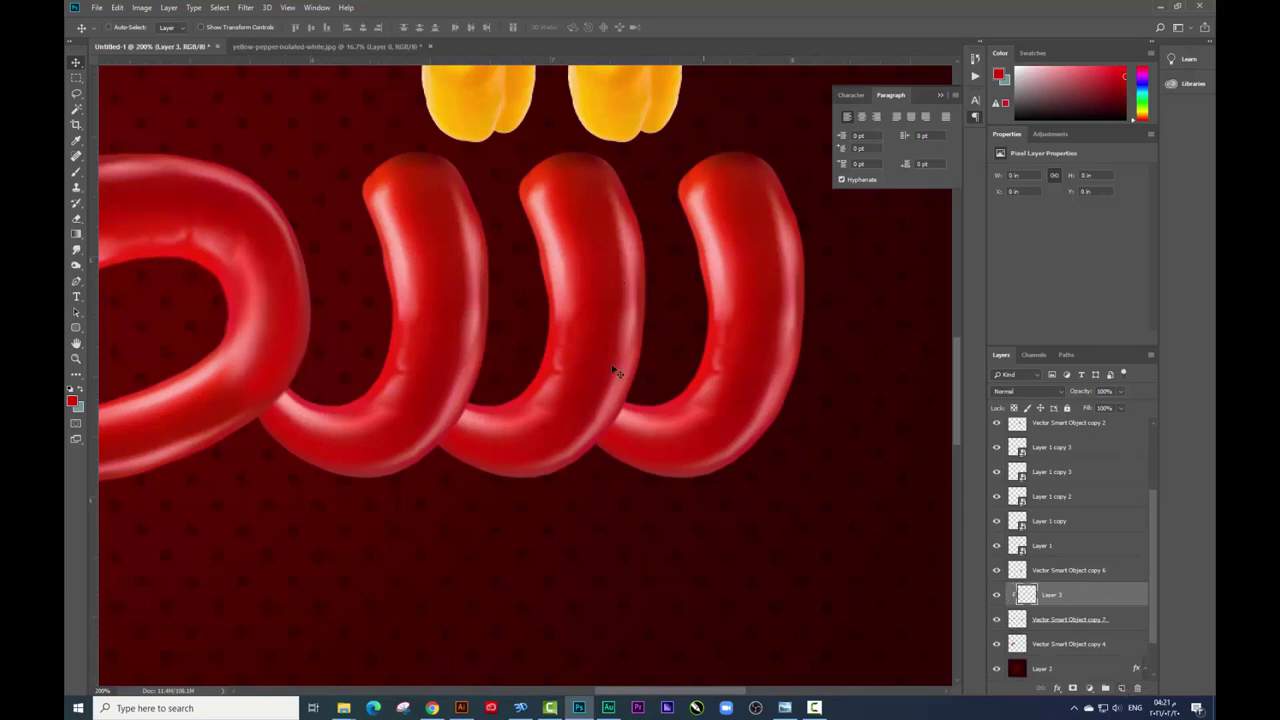
pyautogui.click(76, 172)
pyautogui.rightClick(680, 353)
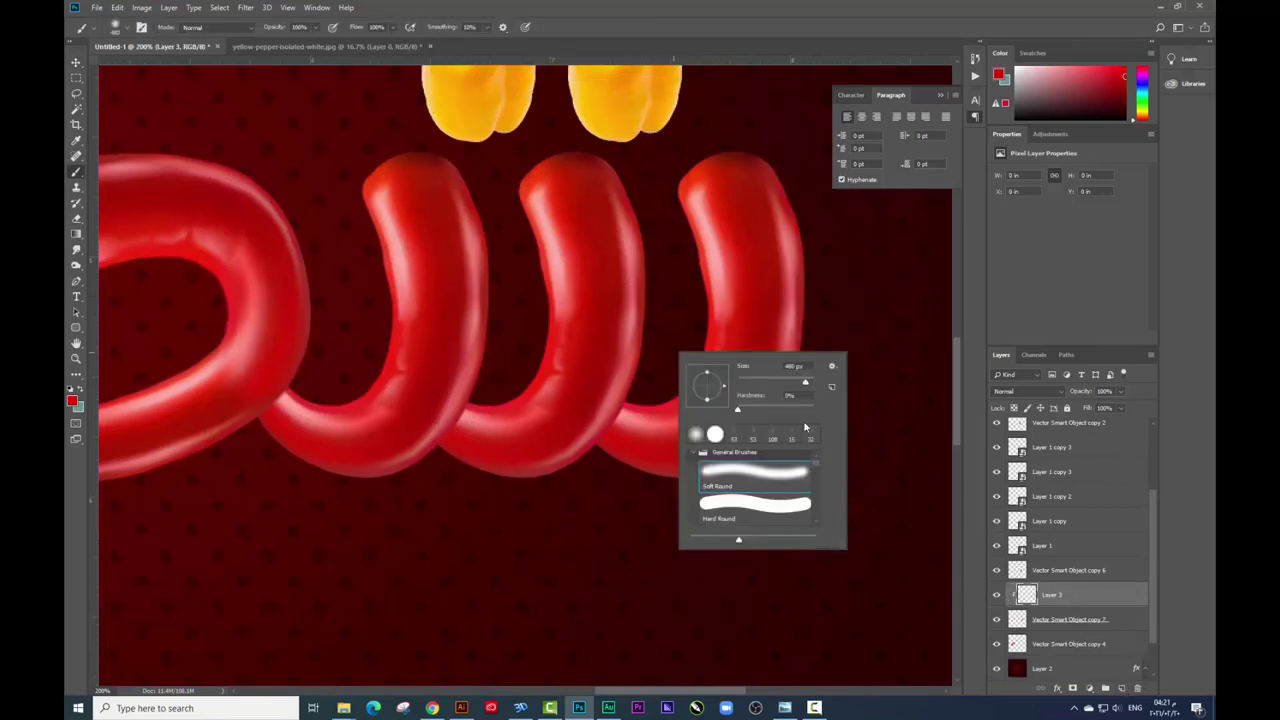
pyautogui.click(72, 400)
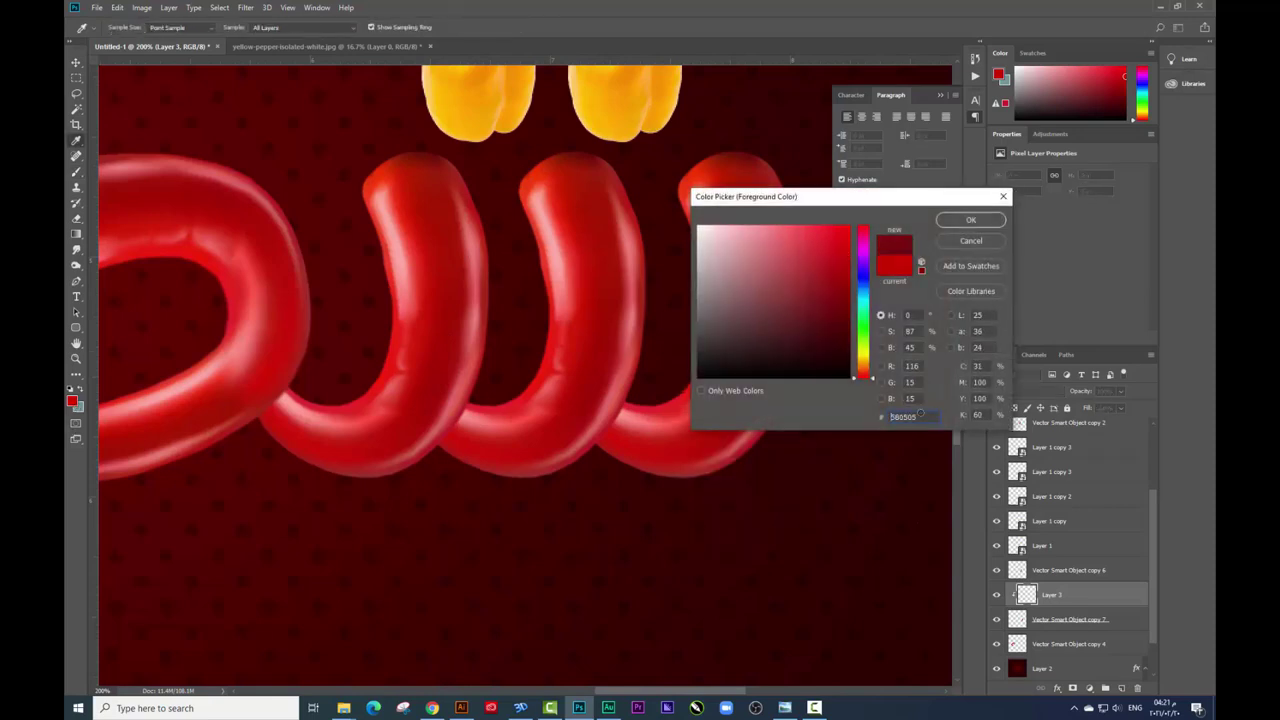
pyautogui.click(699, 378)
pyautogui.click(971, 217)
pyautogui.rightClick(648, 402)
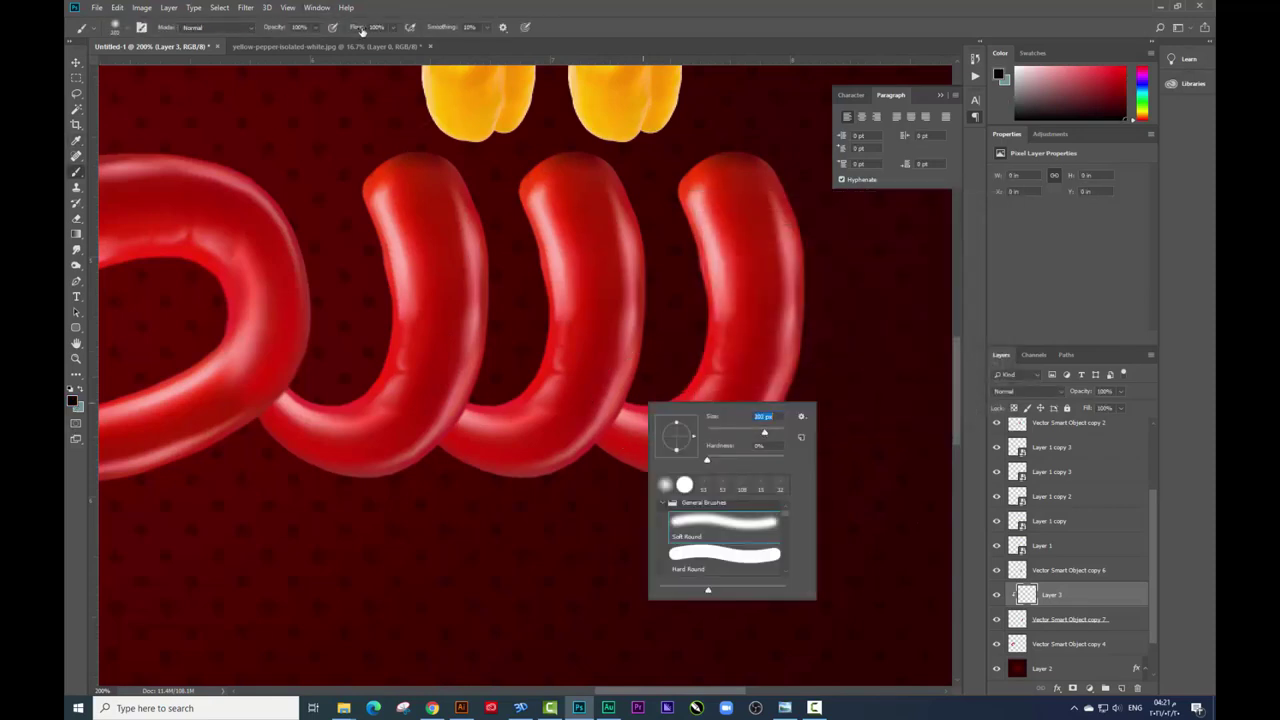
pyautogui.moveTo(362, 31); pyautogui.dragTo(351, 45)
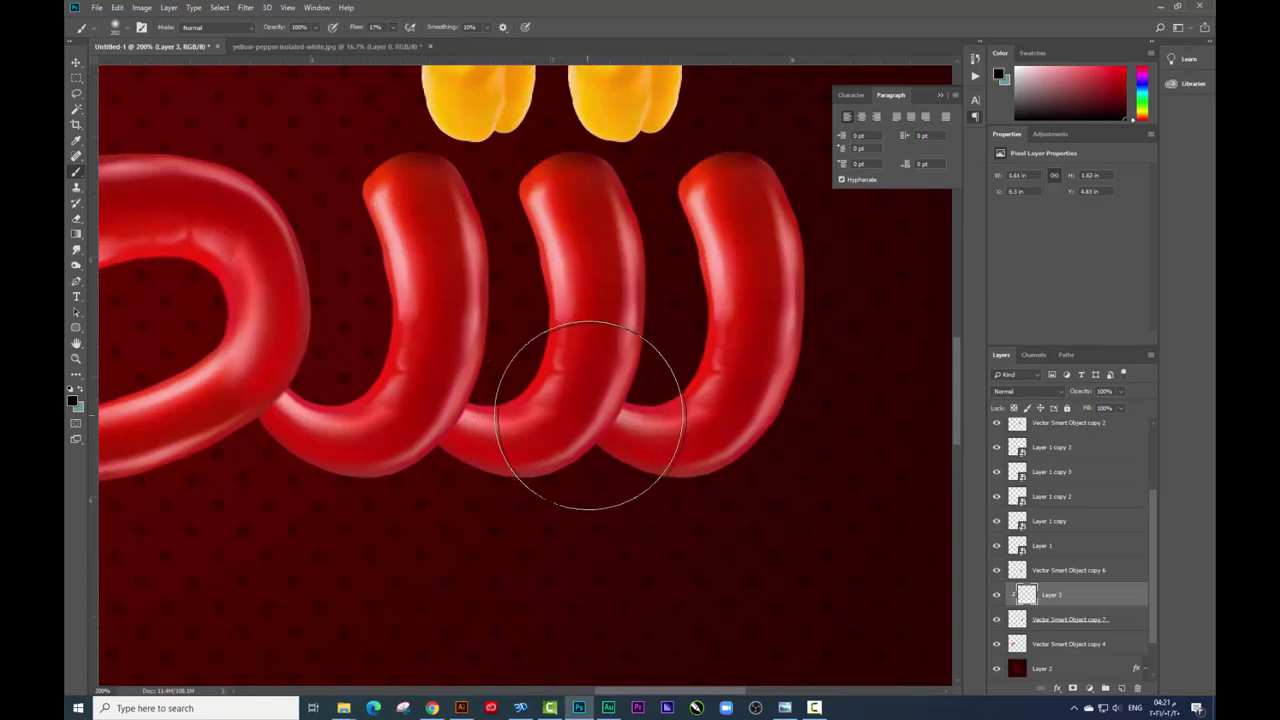
pyautogui.moveTo(589, 415); pyautogui.dragTo(640, 420)
pyautogui.moveTo(597, 288); pyautogui.dragTo(651, 334)
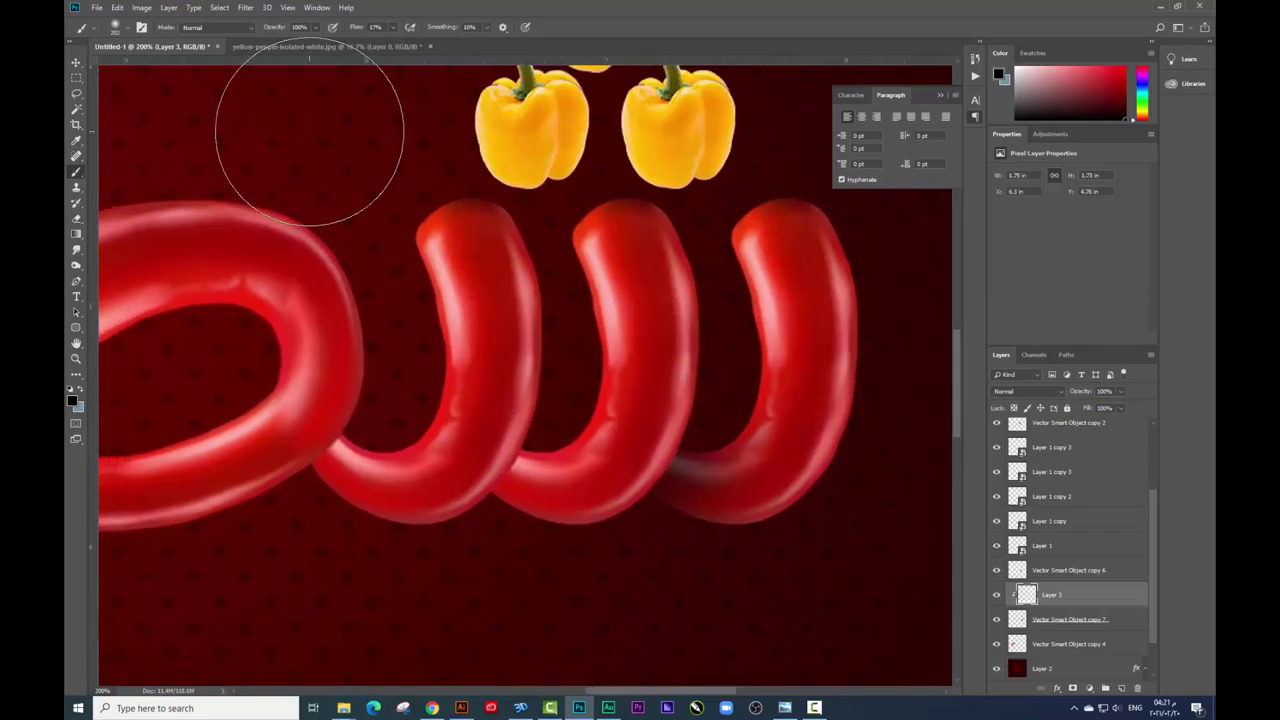
# - Add a new layer above Vector Smart Object copy 6 and paint shadow where the middle loops join
pyautogui.press('v')
pyautogui.rightClick(665, 338)
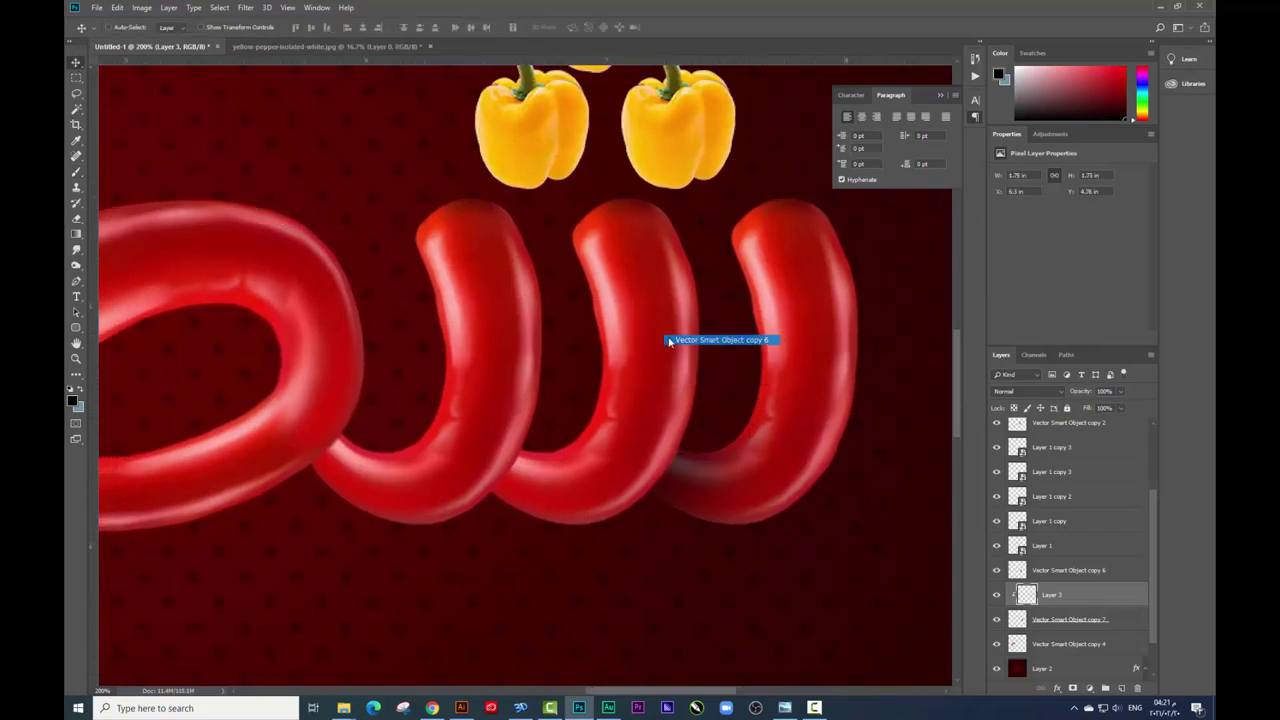
pyautogui.click(690, 341)
pyautogui.click(1121, 688)
pyautogui.press('s')
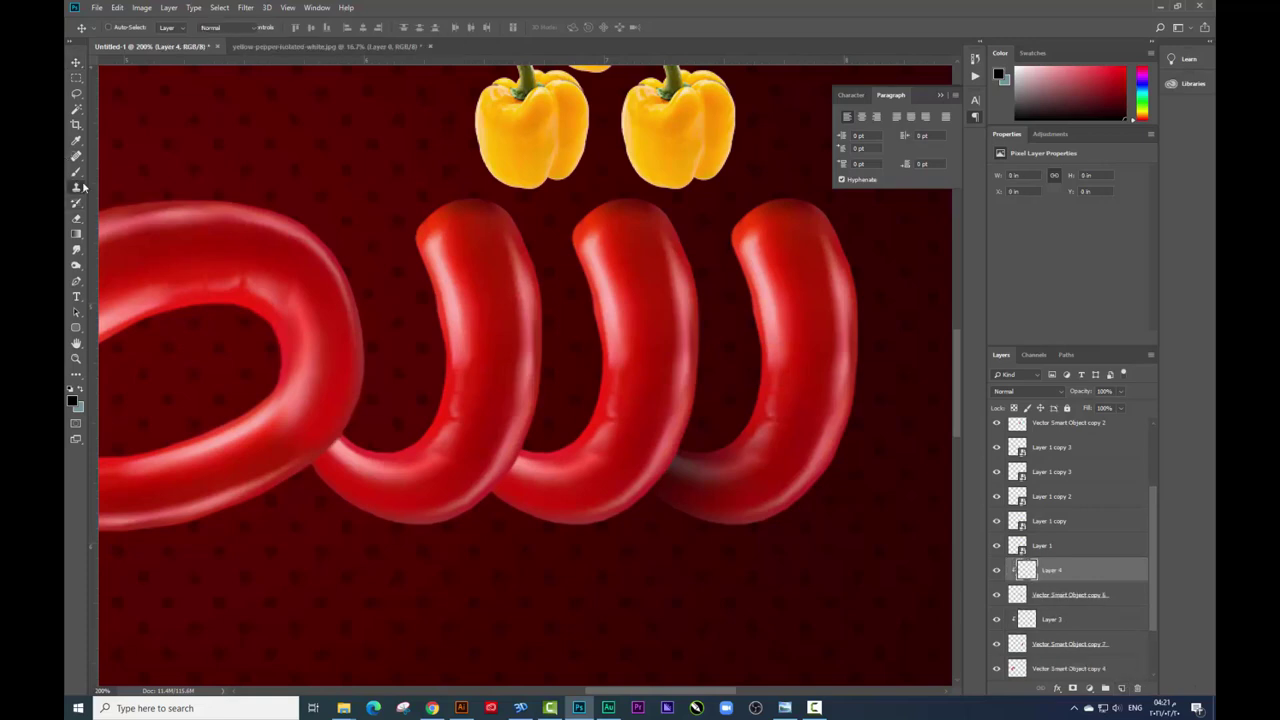
pyautogui.click(76, 172)
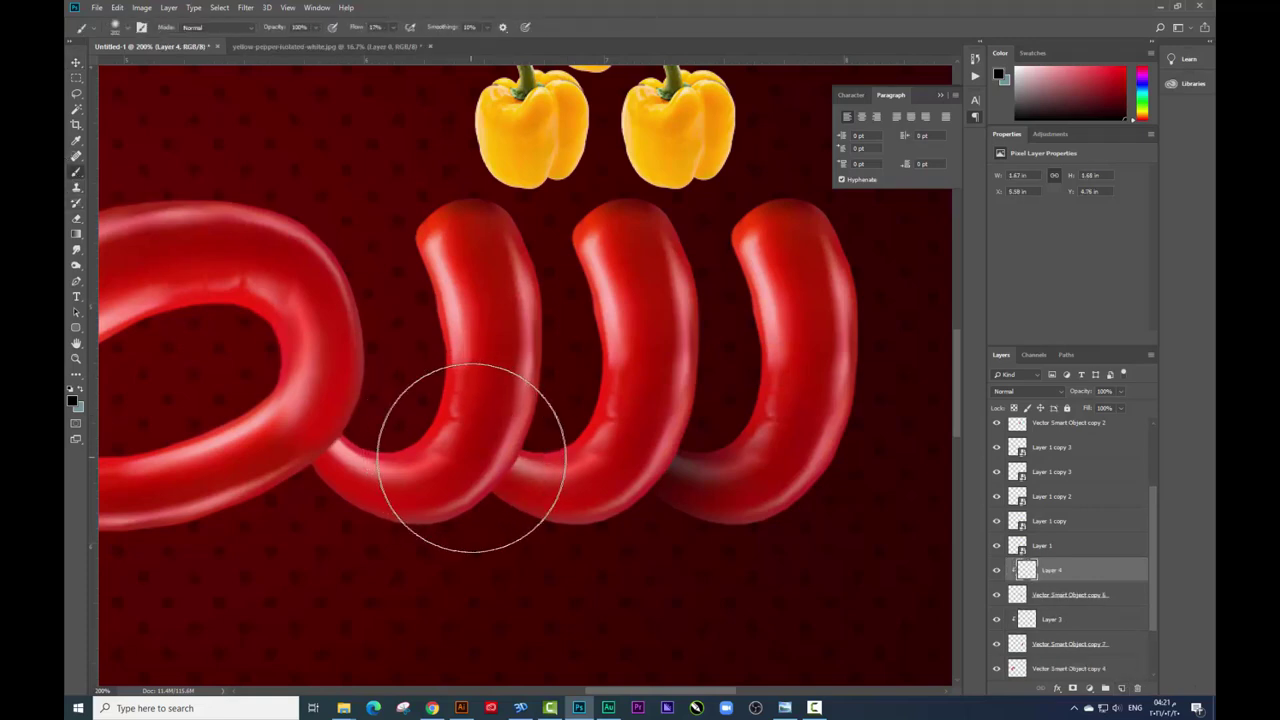
pyautogui.moveTo(463, 457); pyautogui.dragTo(501, 466)
pyautogui.moveTo(584, 456); pyautogui.dragTo(600, 428)
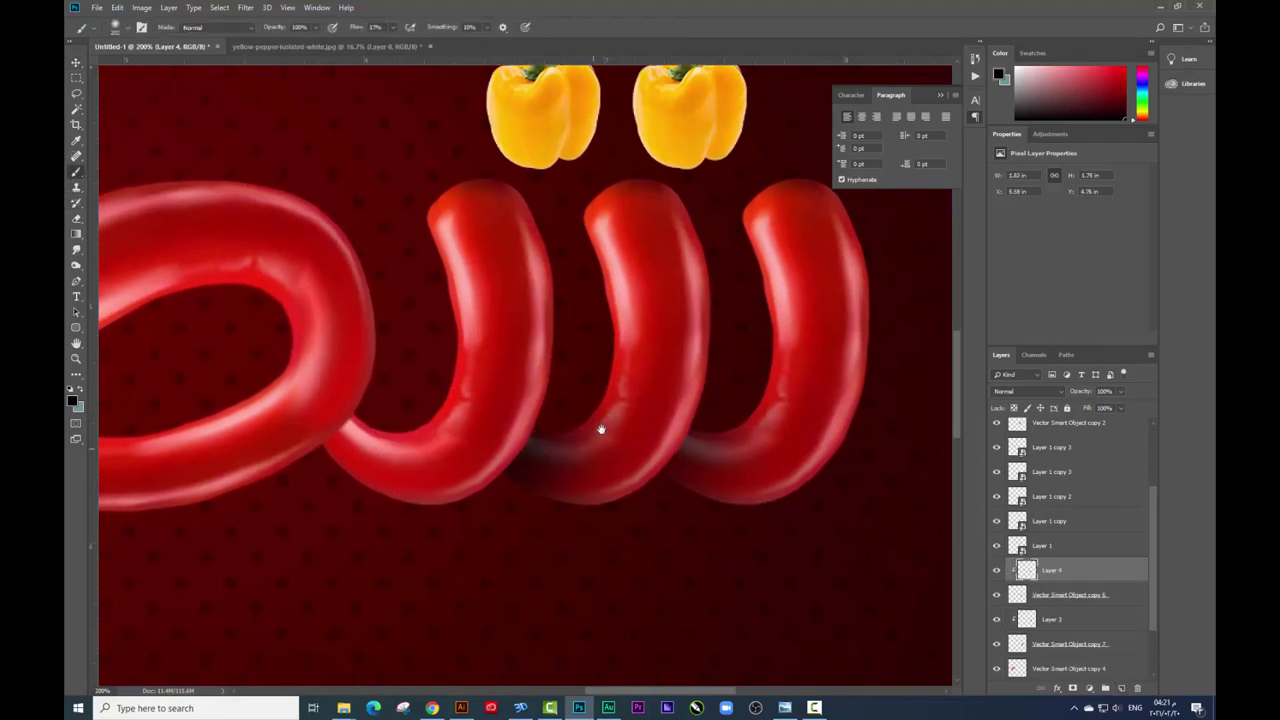
# - Add a clipped layer above Vector Smart Object copy 2 and shade where the loop meets the pepper
pyautogui.click(76, 62)
pyautogui.click(510, 314)
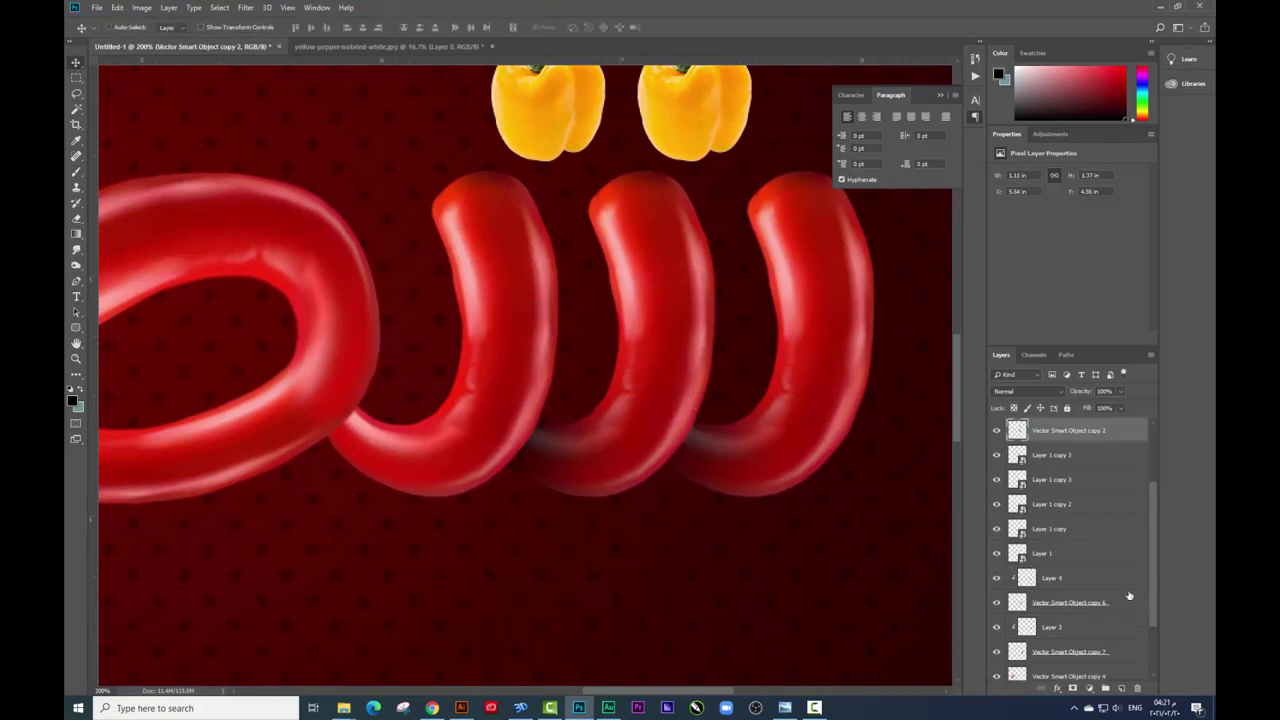
pyautogui.click(1124, 687)
pyautogui.hotkey('ctrl', 'alt', 'g')
pyautogui.press('b')
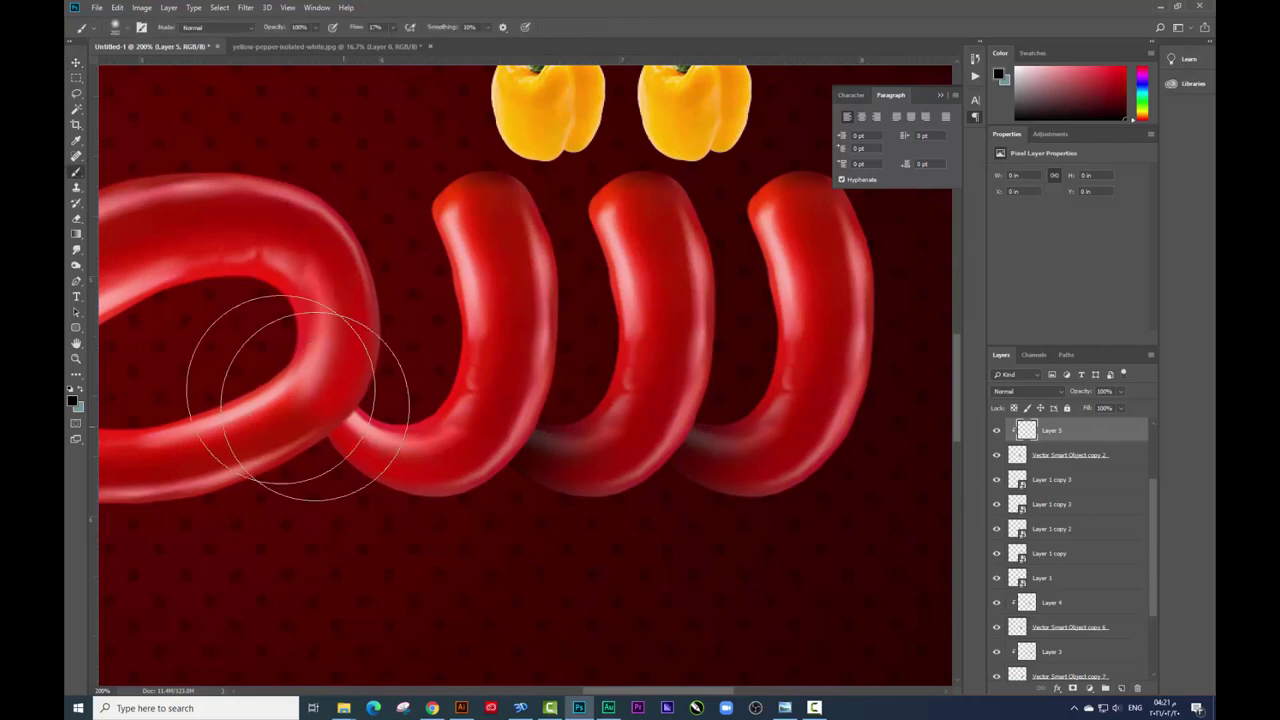
pyautogui.moveTo(320, 420); pyautogui.dragTo(343, 440)
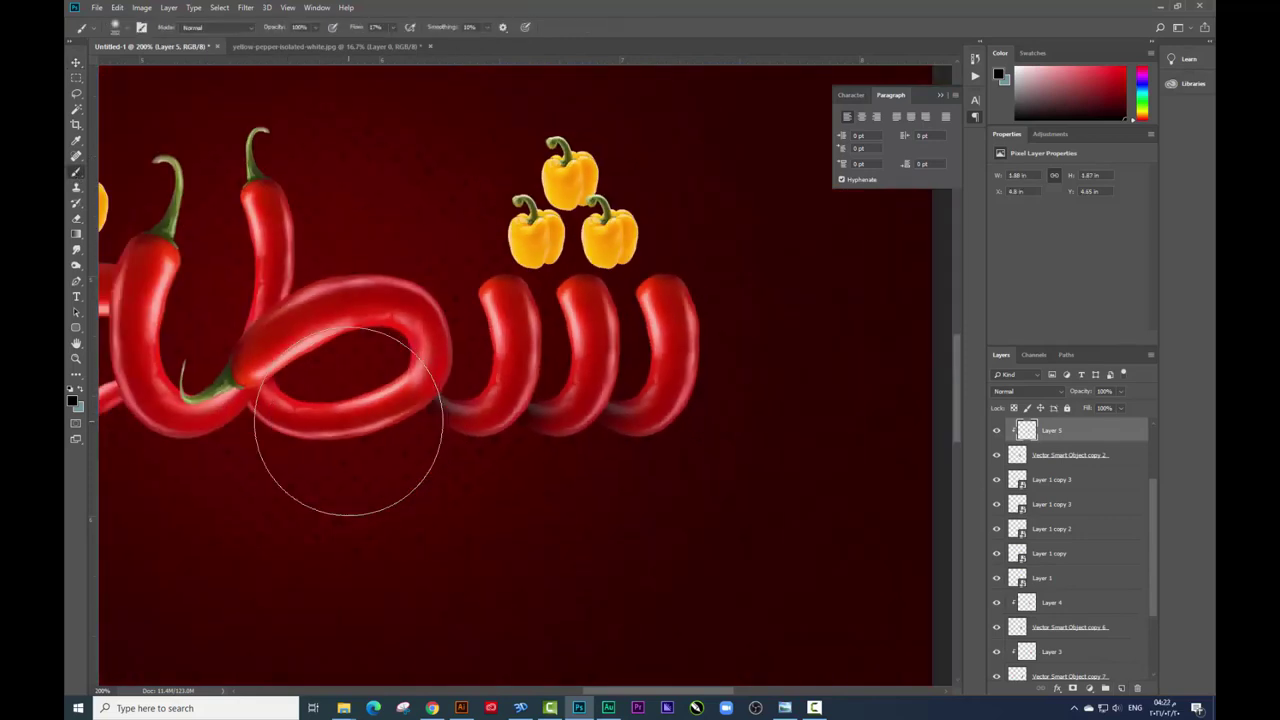
pyautogui.scroll(-2, 348, 421)
pyautogui.scroll(-2, 314, 440)
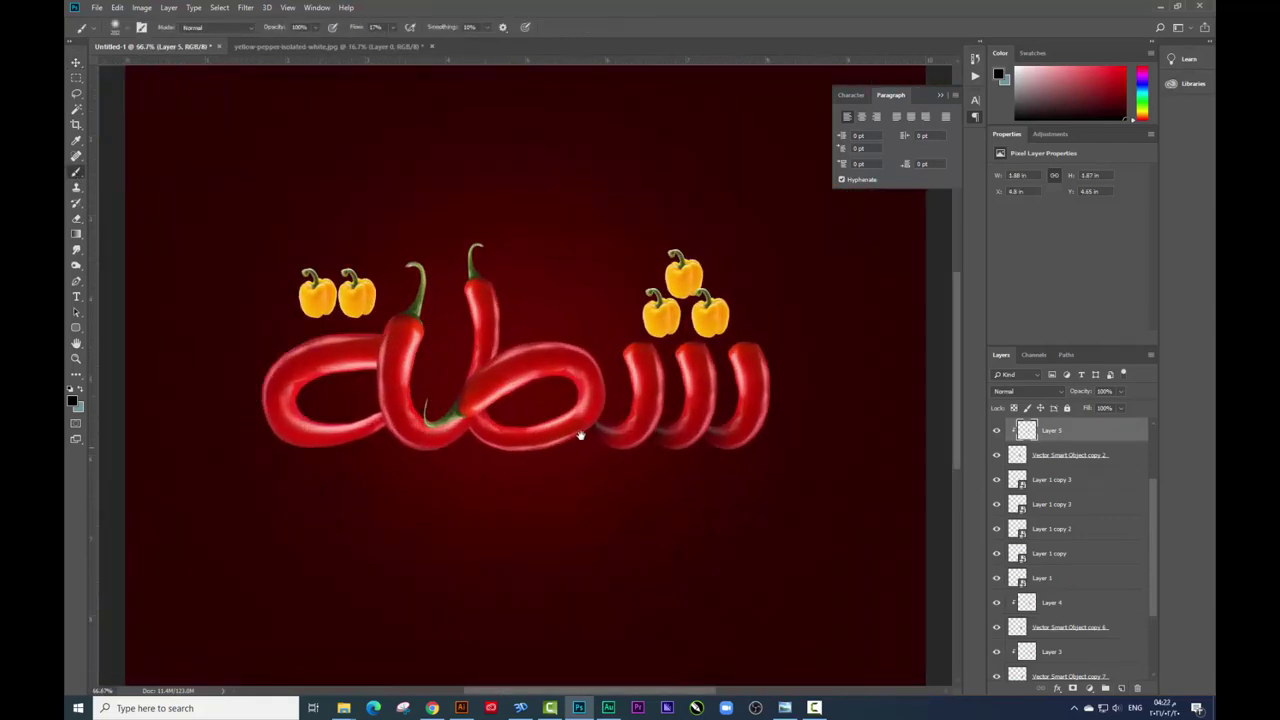
pyautogui.scroll(1, 604, 410)
pyautogui.scroll(2, 600, 409)
# - Nudge the loop pepper slightly and discard an accidentally drawn path
pyautogui.scroll(1, 560, 343)
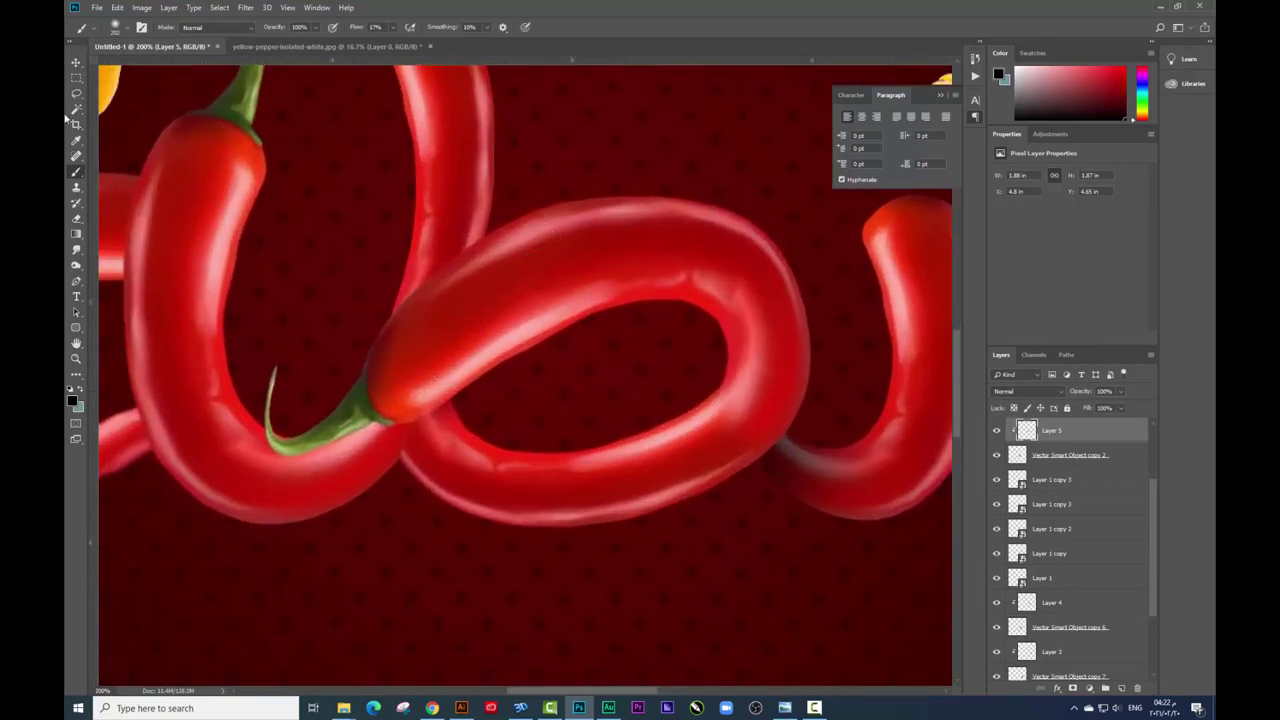
pyautogui.click(75, 62)
pyautogui.moveTo(490, 290)
pyautogui.mouseDown()
pyautogui.moveTo(507, 273)
pyautogui.moveTo(482, 283)
pyautogui.mouseUp()
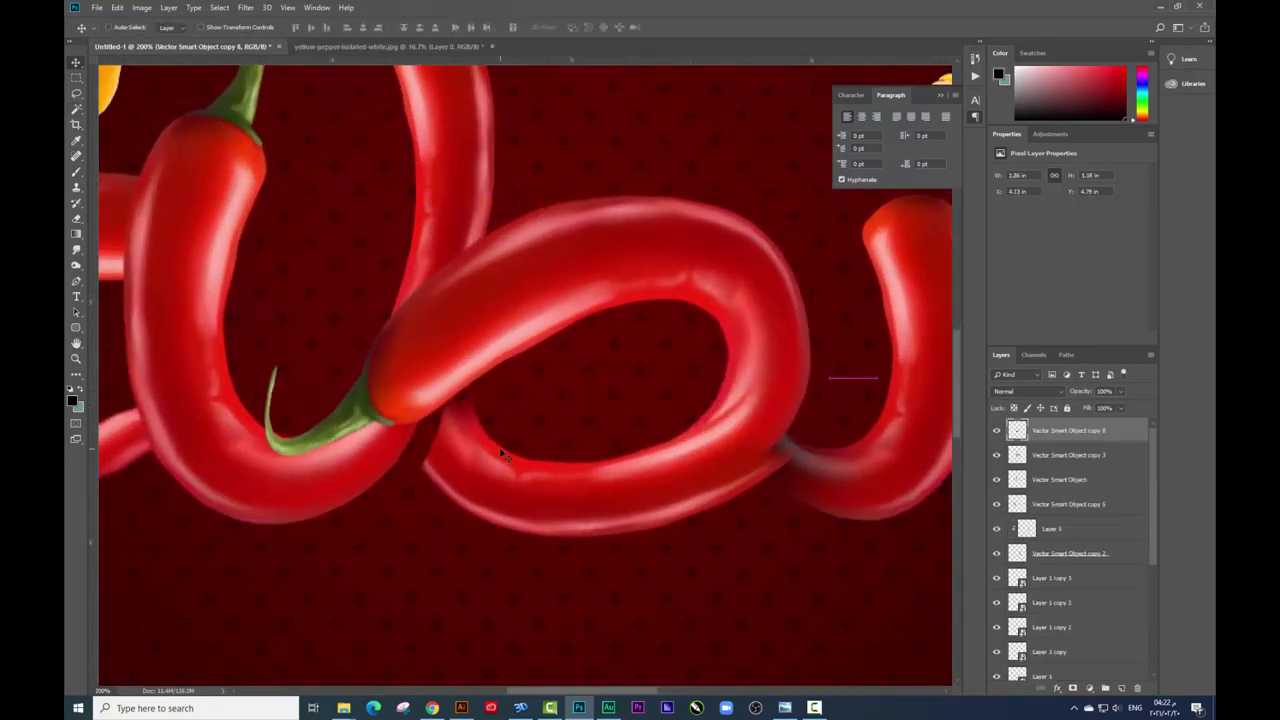
pyautogui.click(75, 282)
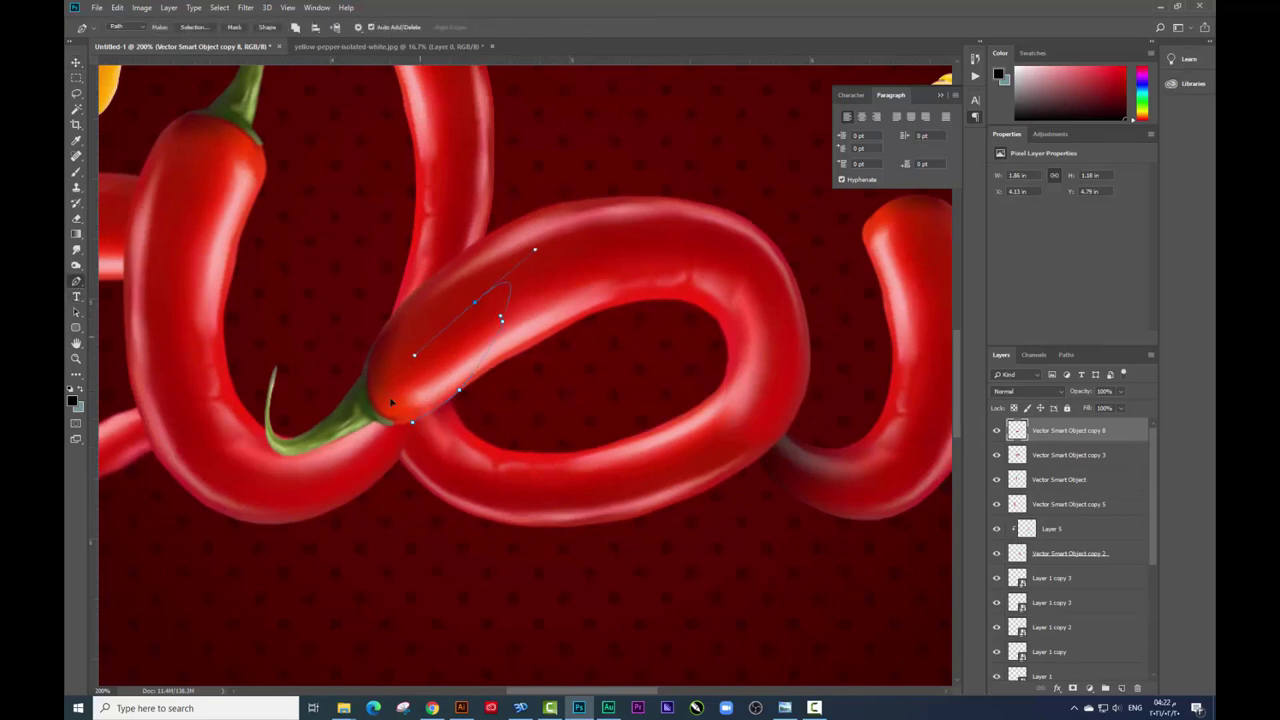
pyautogui.press('Escape')
pyautogui.click(77, 63)
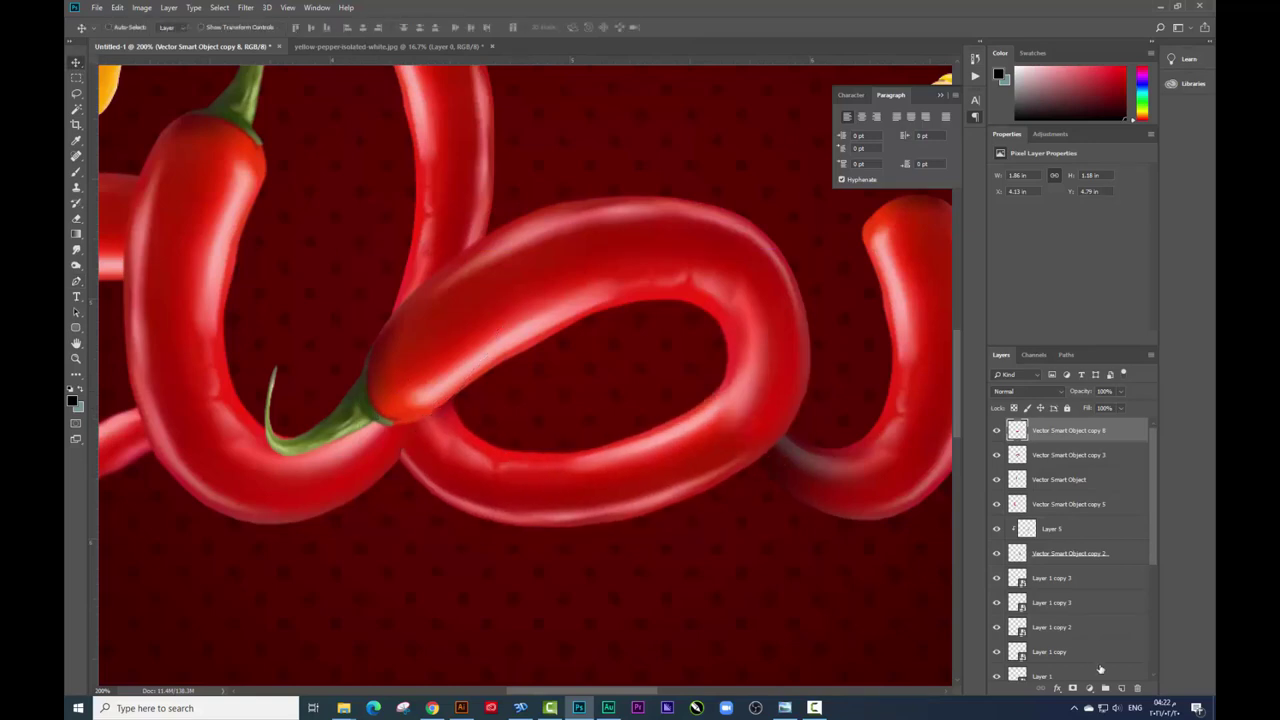
# - Add a new top layer and paint shading where the chilies cross
pyautogui.click(1122, 688)
pyautogui.click(76, 172)
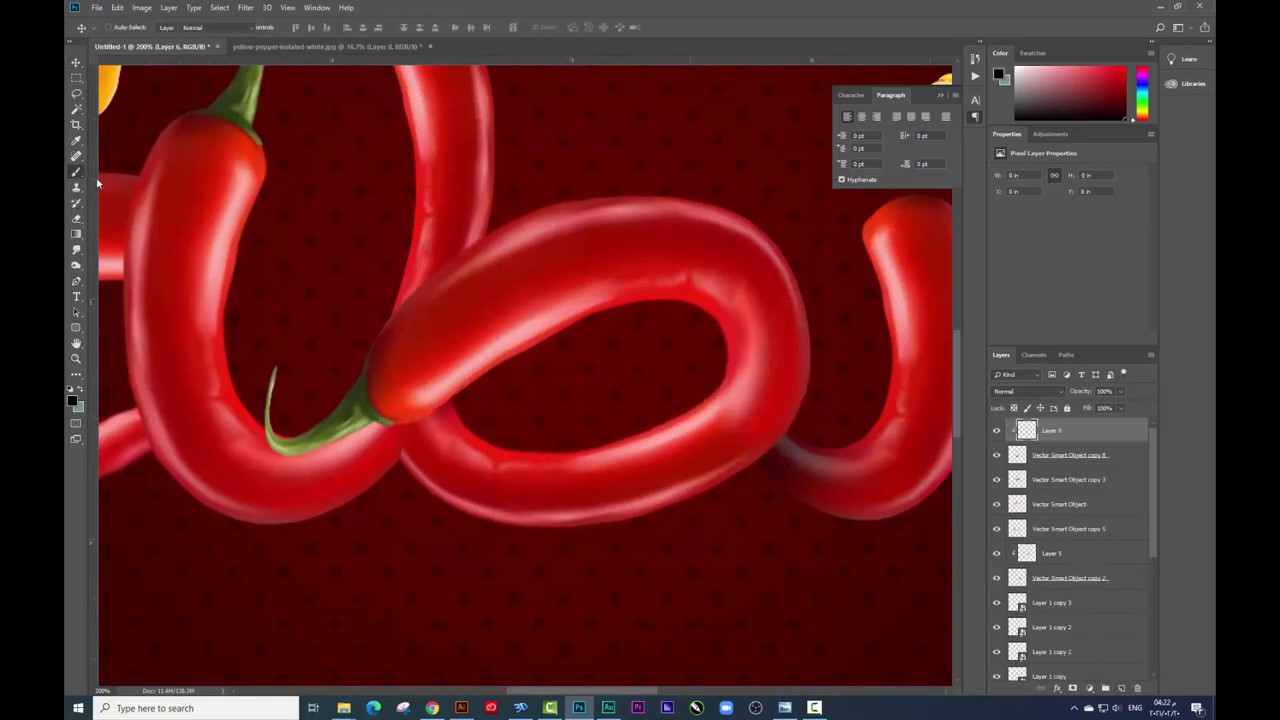
pyautogui.moveTo(400, 420); pyautogui.dragTo(460, 450)
pyautogui.hscroll(-1, 429, 366)
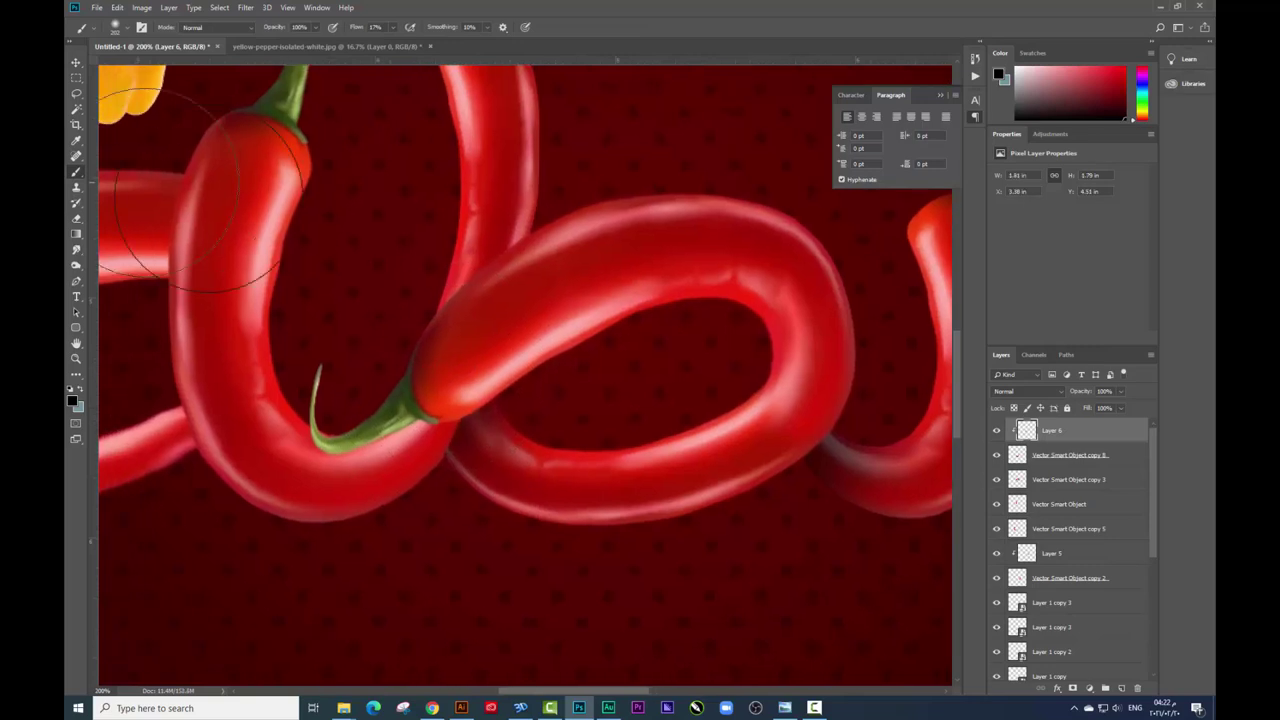
# - Add a clipped layer above the Vector Smart Object chili and paint shadow onto it
pyautogui.click(76, 63)
pyautogui.click(516, 242)
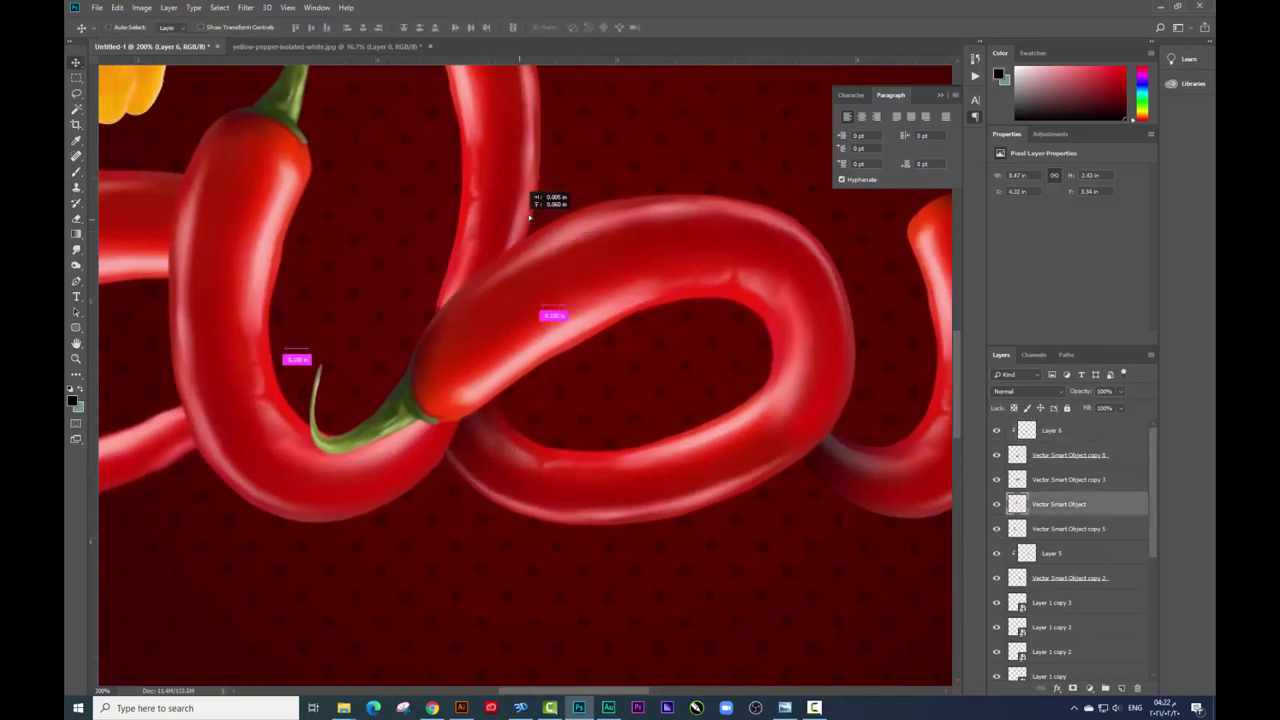
pyautogui.click(1122, 688)
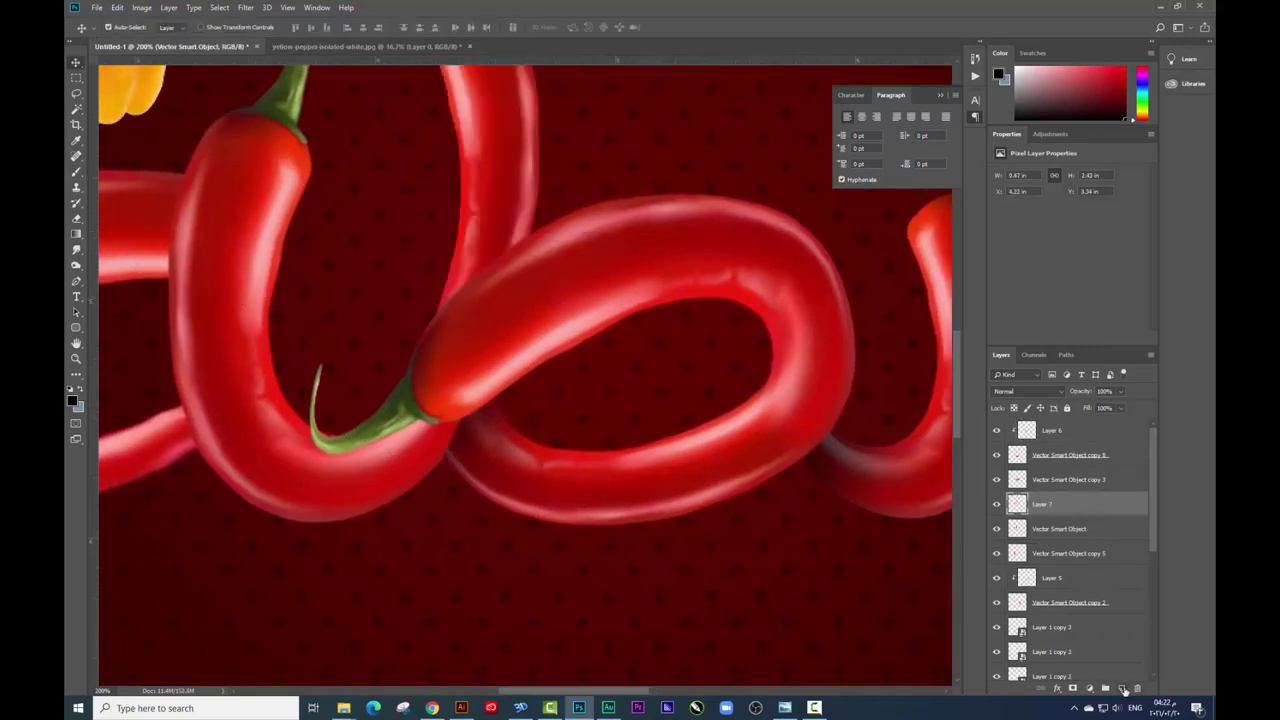
pyautogui.hotkey('ctrl', 'alt', 'g')
pyautogui.click(76, 171)
pyautogui.moveTo(457, 314)
pyautogui.mouseDown()
pyautogui.moveTo(514, 320)
pyautogui.moveTo(473, 345)
pyautogui.mouseUp()
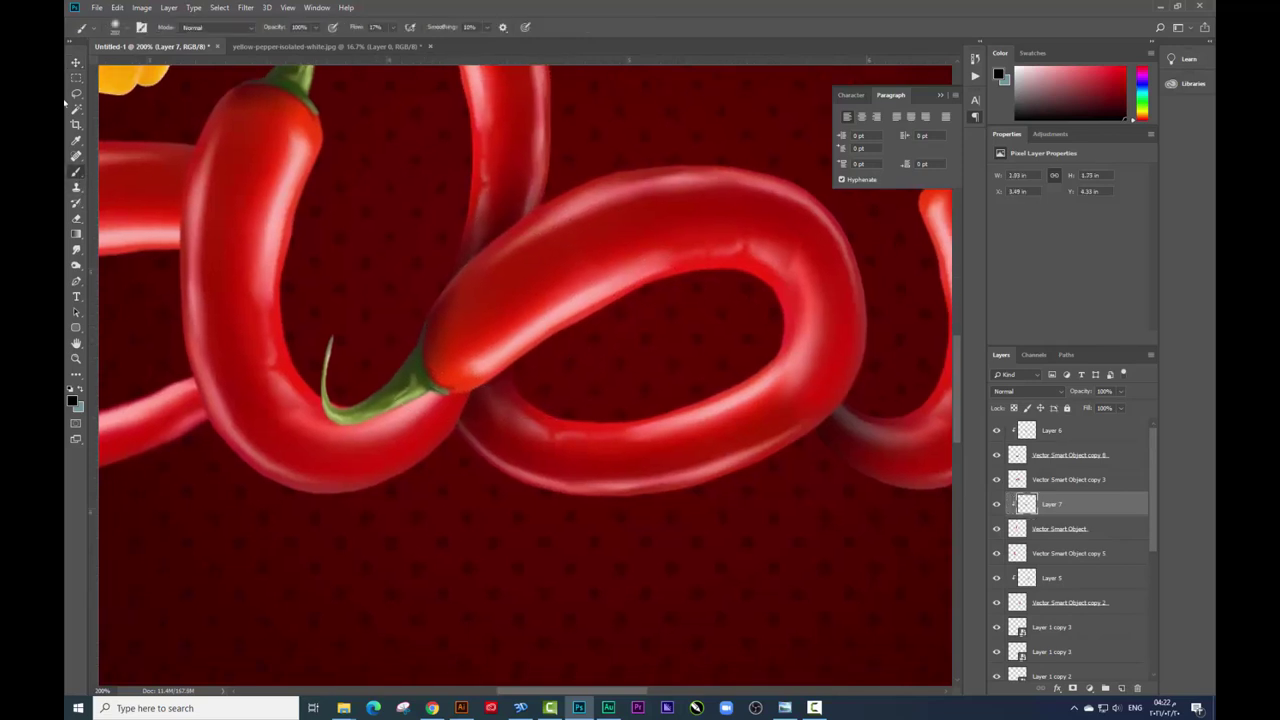
# - Add a clipped layer above Vector Smart Object copy 4 and shade where the upright pepper overlaps
pyautogui.moveTo(322, 236); pyautogui.dragTo(522, 261)
pyautogui.press('v')
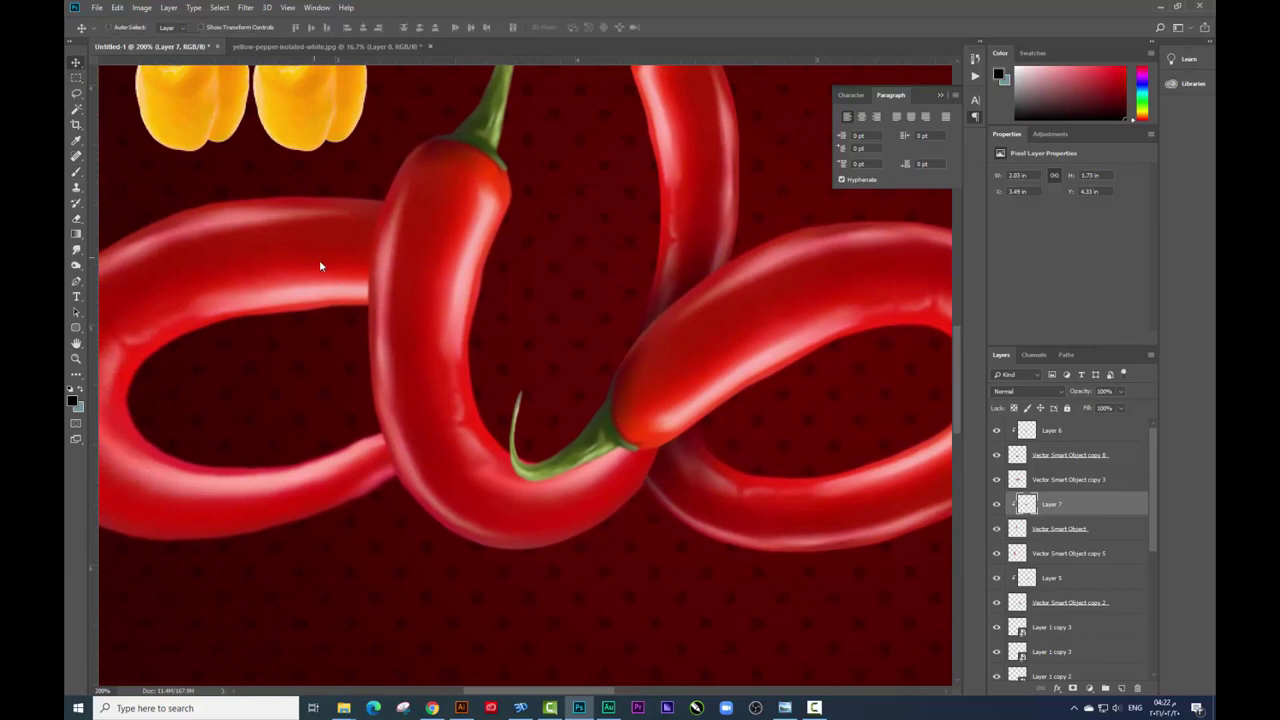
pyautogui.keyDown('ctrl'); pyautogui.click(320, 266); pyautogui.keyUp('ctrl')
pyautogui.click(1122, 688)
pyautogui.click(76, 171)
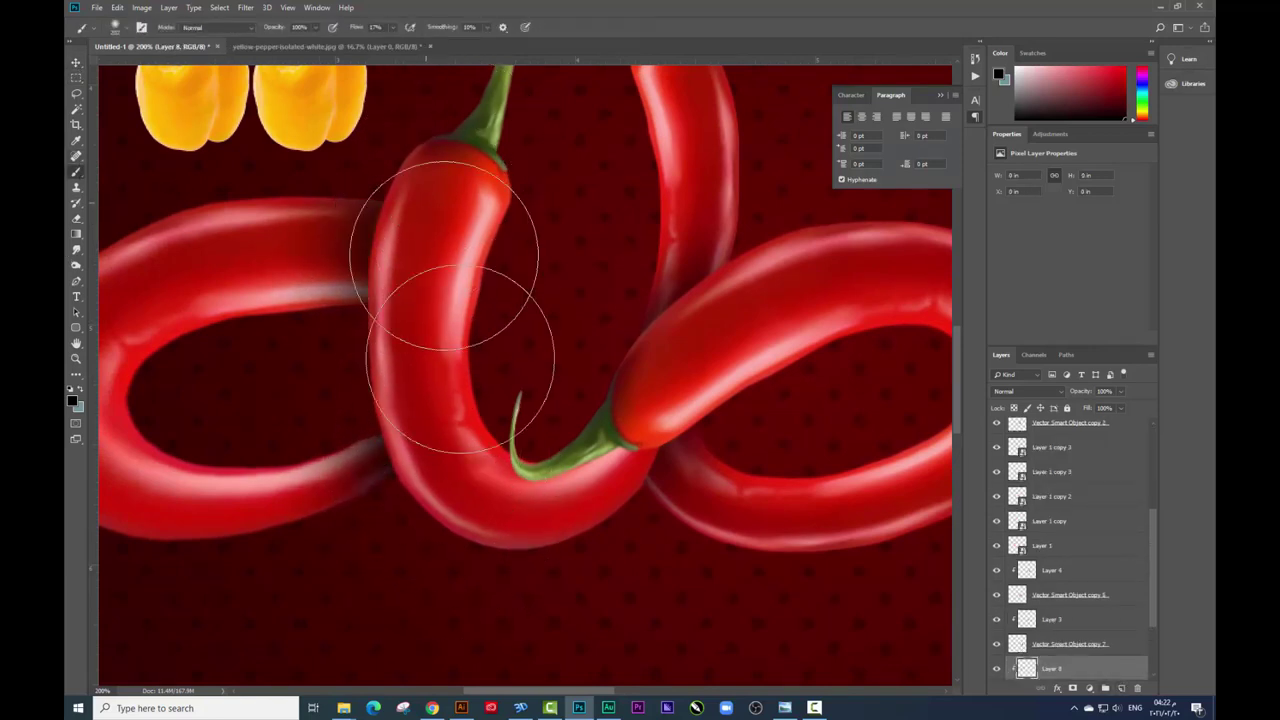
pyautogui.moveTo(457, 330); pyautogui.dragTo(463, 474)
pyautogui.hotkey('ctrl', '-')
pyautogui.hotkey('ctrl', '-')
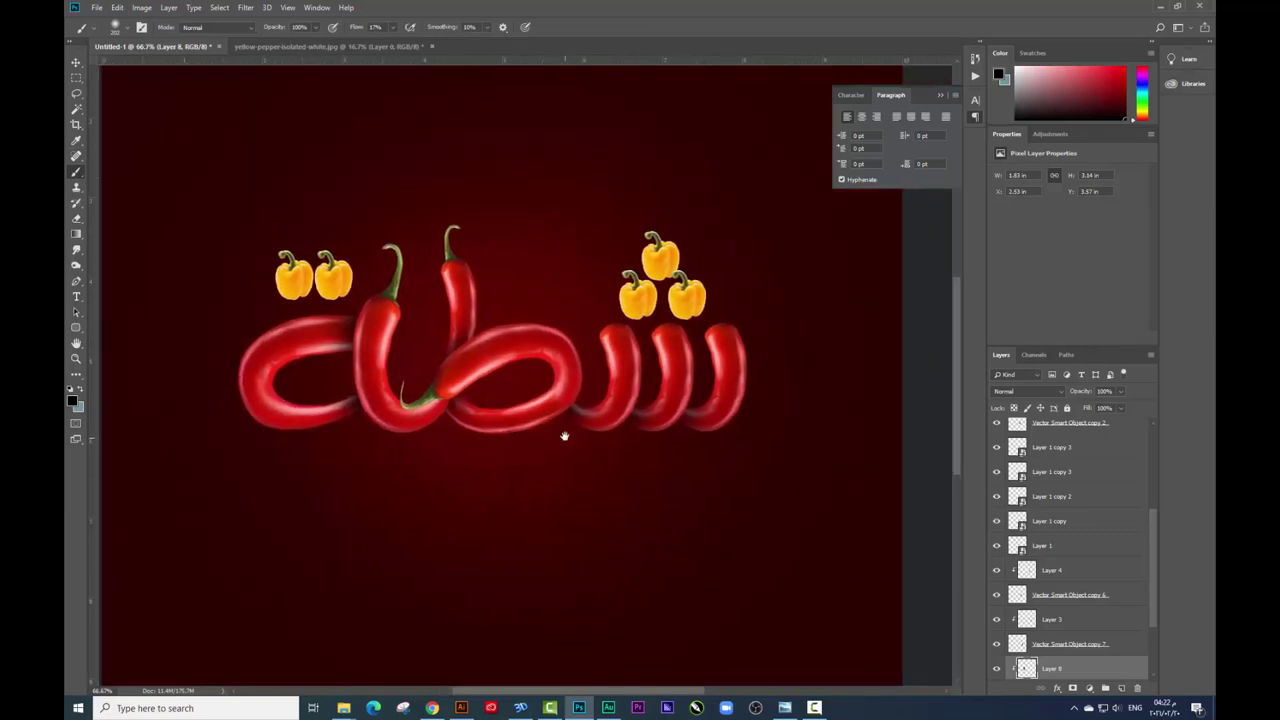
# - Merge all chili and shading layers into one layer and centre the lettering on the canvas
pyautogui.moveTo(1153, 504)
pyautogui.mouseDown()
pyautogui.moveTo(1153, 420)
pyautogui.moveTo(1157, 593)
pyautogui.mouseUp()
pyautogui.click(1060, 428)
pyautogui.scroll(-3, 1075, 617)
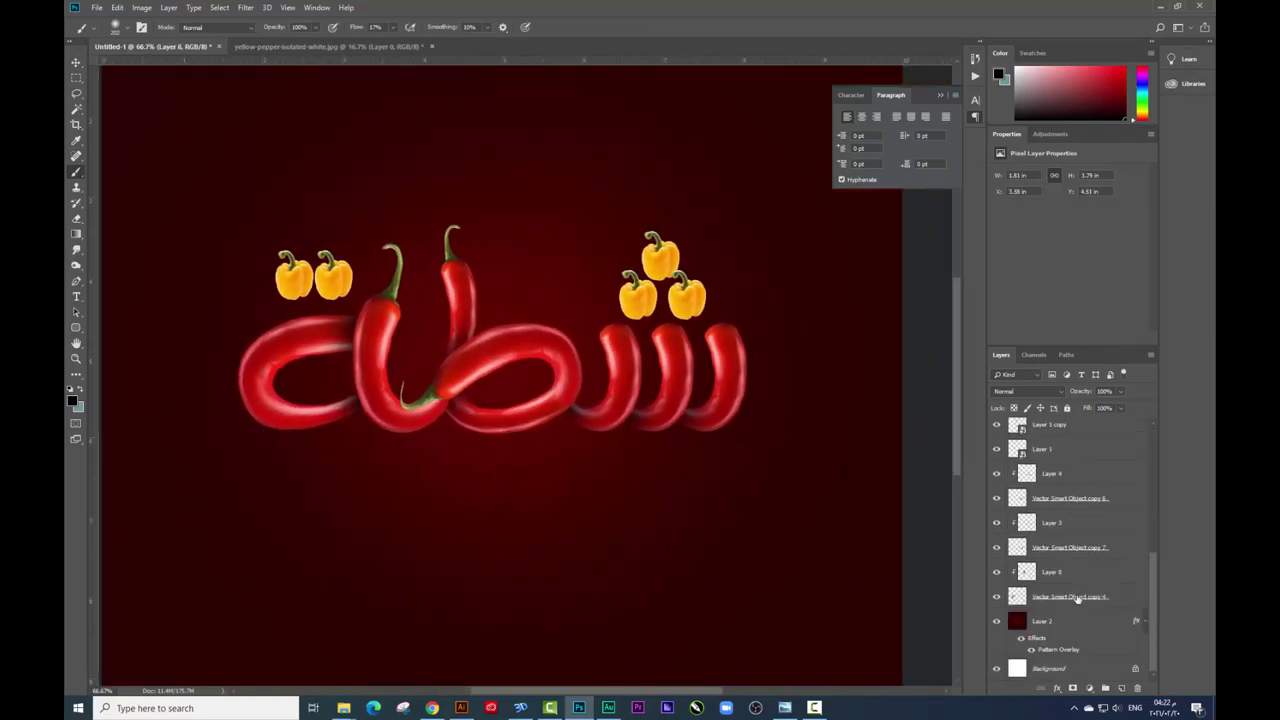
pyautogui.keyDown('shift'); pyautogui.click(1075, 597); pyautogui.keyUp('shift')
pyautogui.hotkey('ctrl', 'e')
pyautogui.press('v')
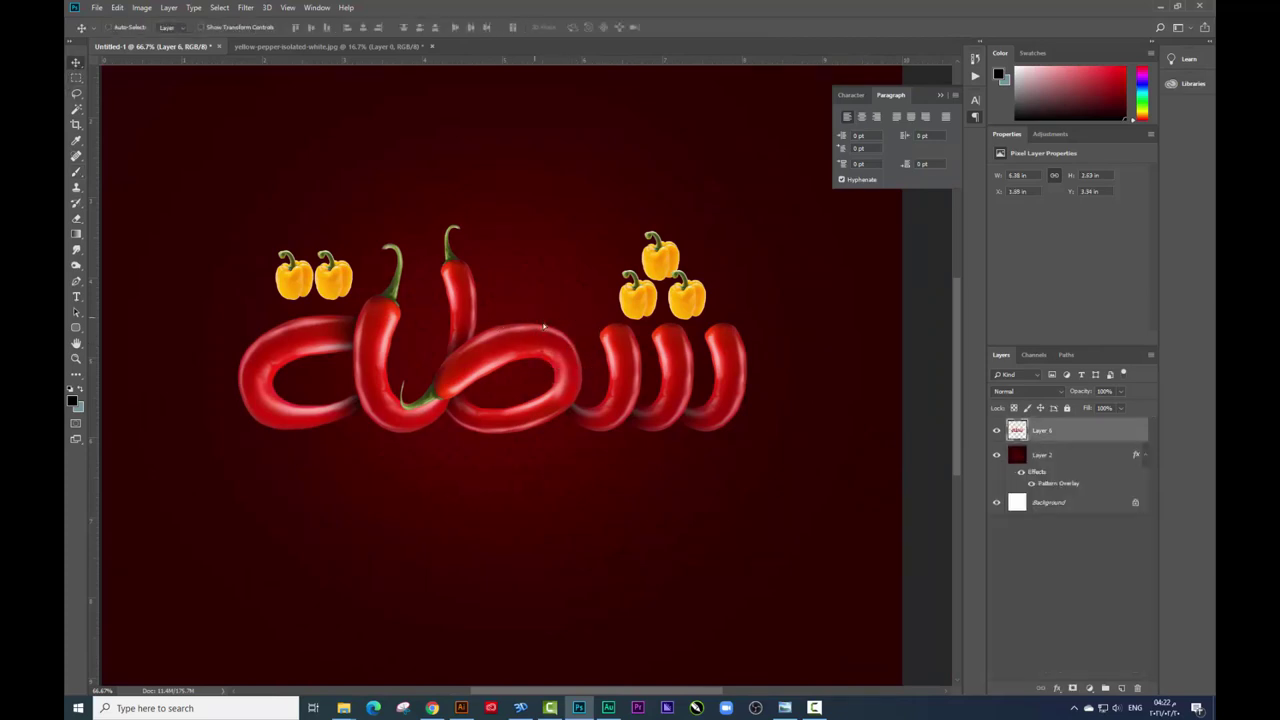
pyautogui.moveTo(544, 327); pyautogui.dragTo(544, 307)
pyautogui.hotkey('ctrl', '+')
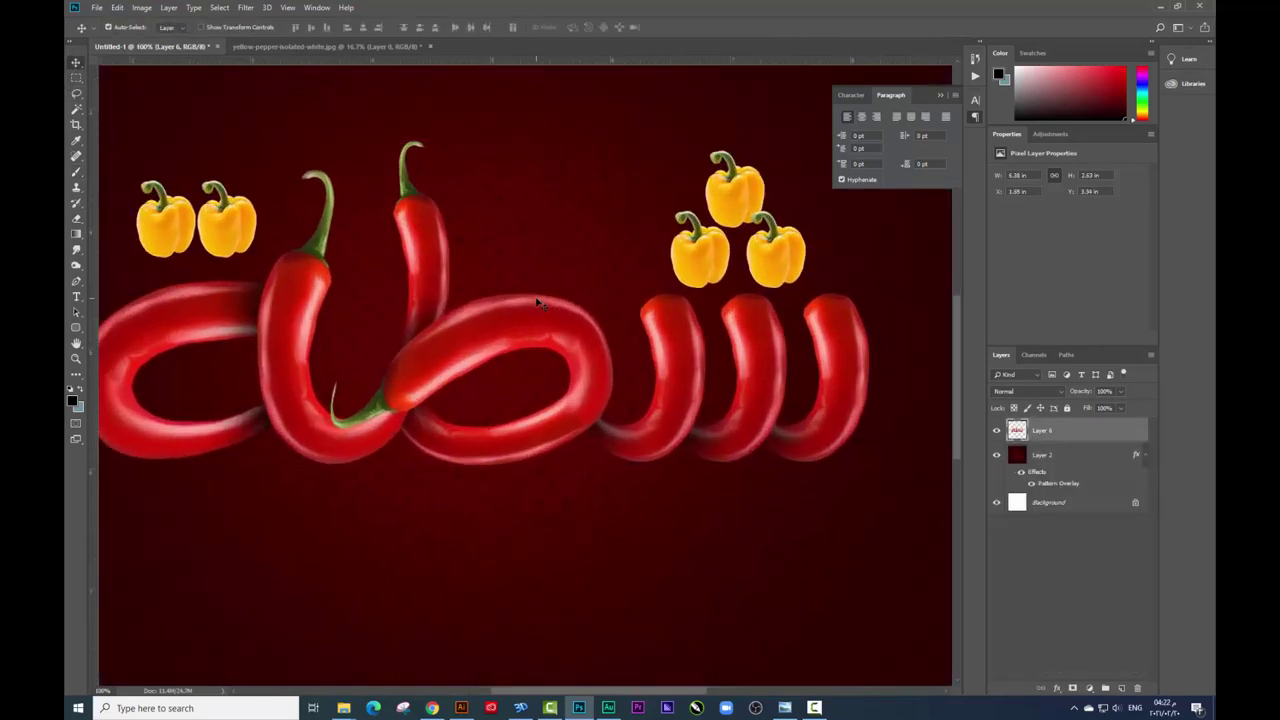
pyautogui.hotkey('ctrl', '+')
pyautogui.hotkey('ctrl', '-')
pyautogui.hotkey('ctrl', '-')
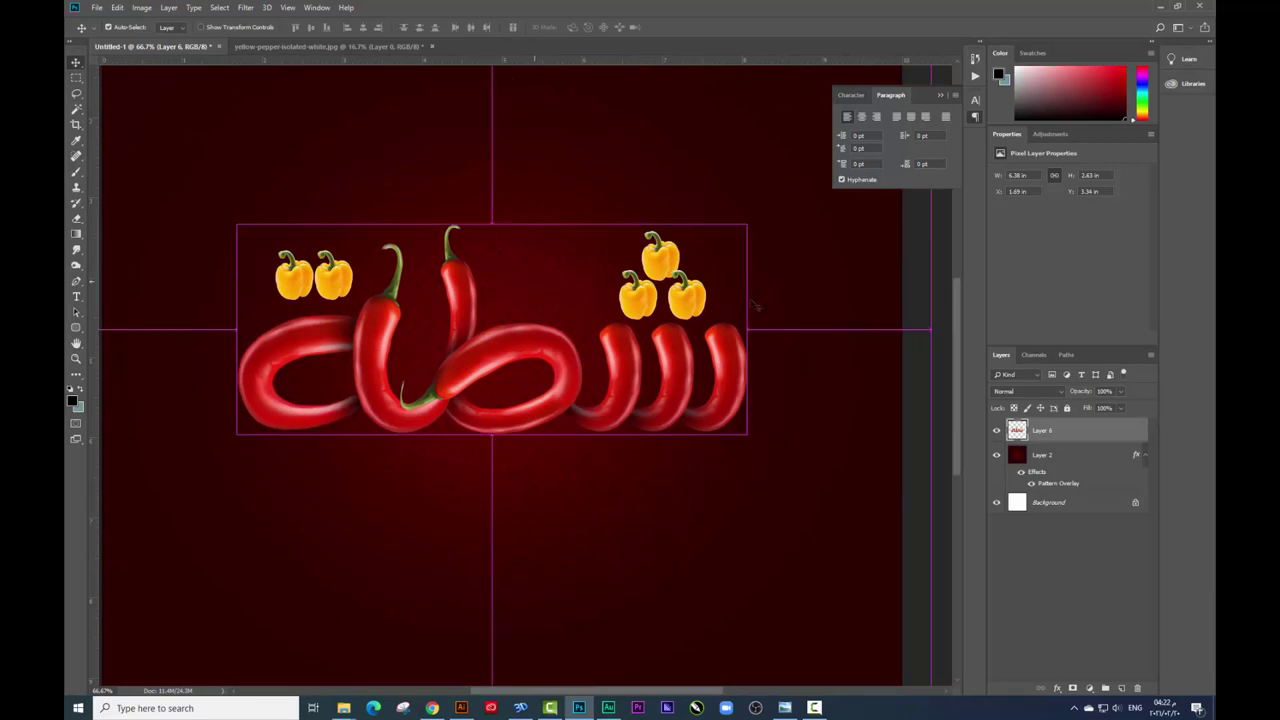
# - Apply Levels to the lettering: input 25 / 1.14 / 232, output black 16
pyautogui.hotkey('ctrl', 'l')
pyautogui.moveTo(621, 146); pyautogui.dragTo(882, 236)
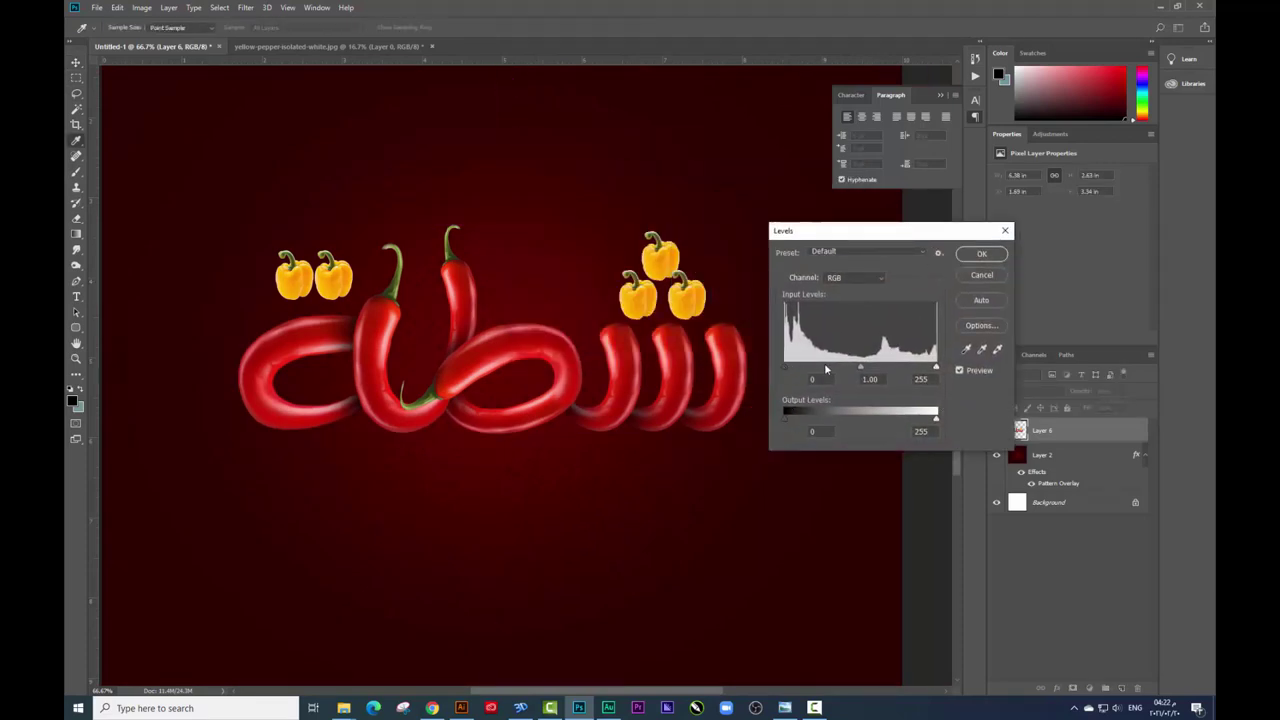
pyautogui.moveTo(859, 371); pyautogui.dragTo(851, 371)
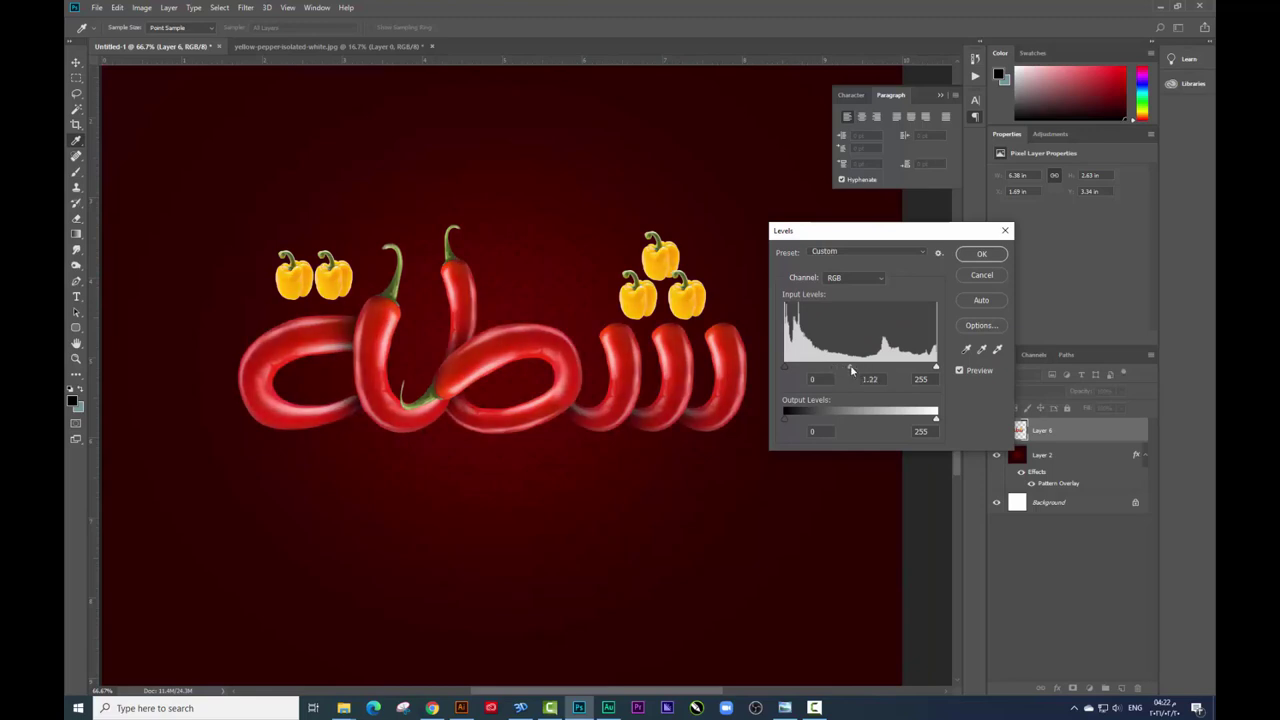
pyautogui.moveTo(791, 368); pyautogui.dragTo(800, 371)
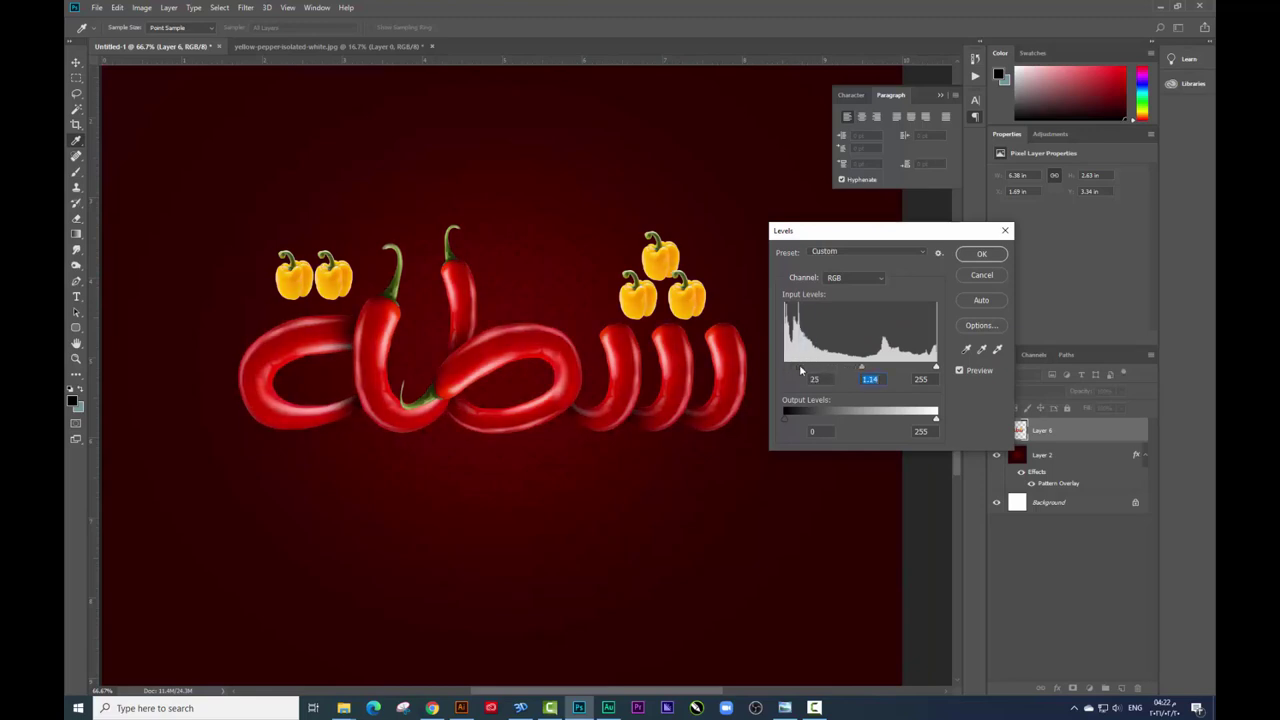
pyautogui.moveTo(937, 369); pyautogui.dragTo(924, 370)
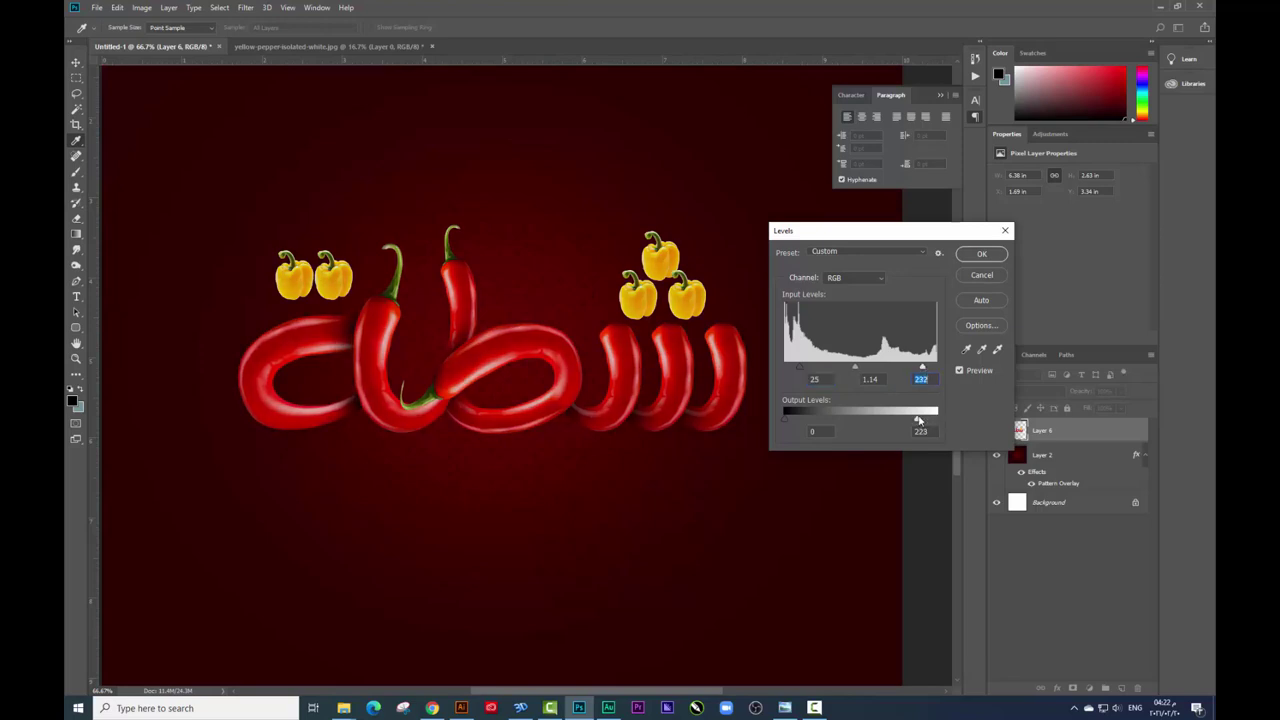
pyautogui.moveTo(806, 424); pyautogui.dragTo(795, 425)
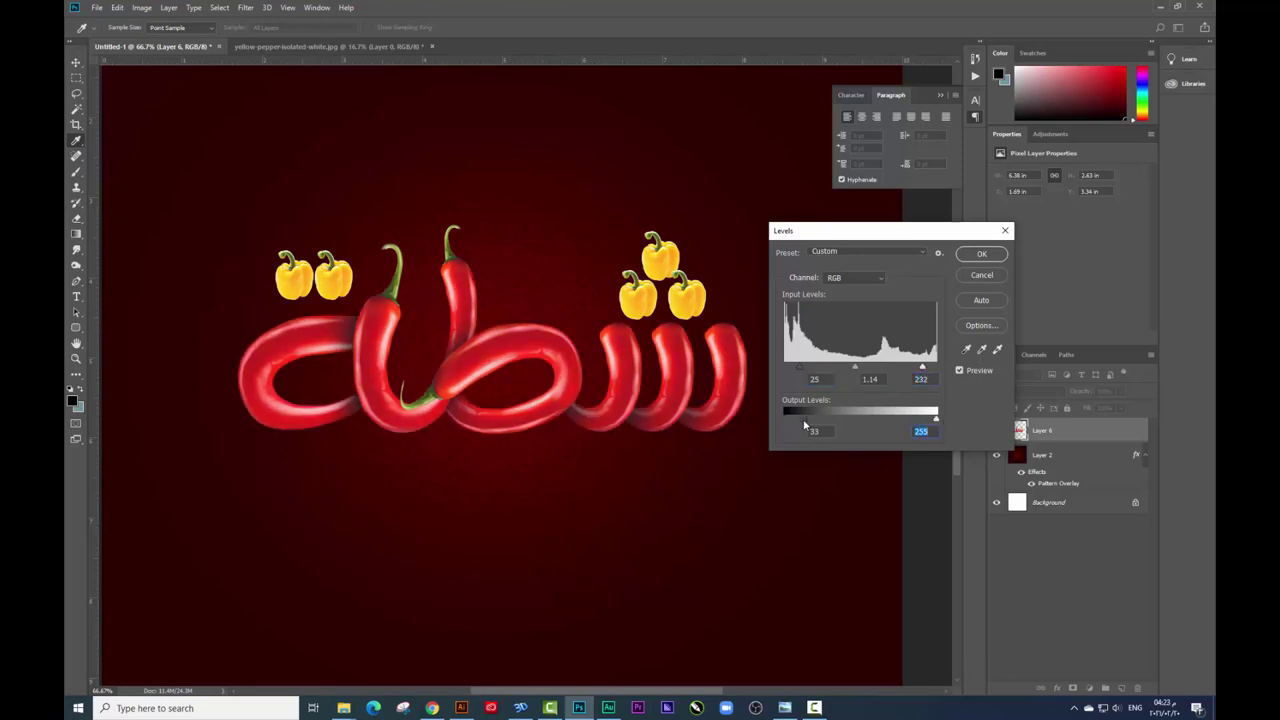
pyautogui.click(978, 254)
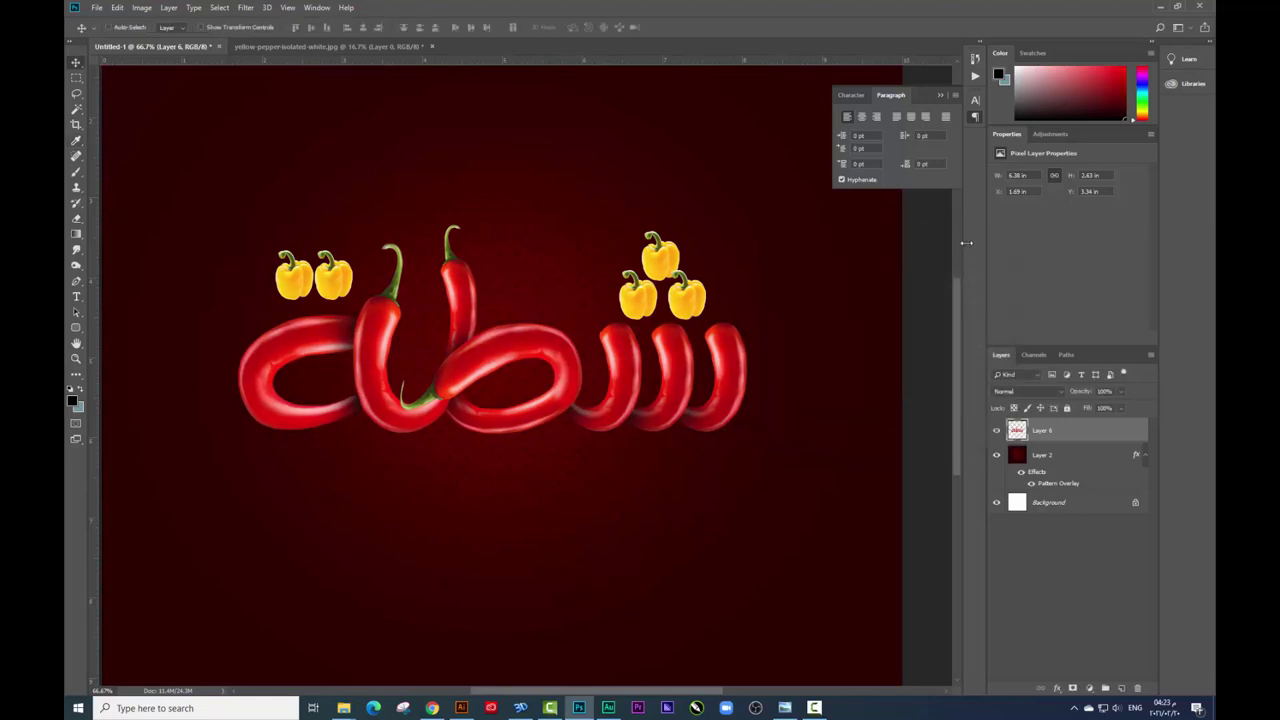
pyautogui.hotkey('ctrl', '-')
# - Give lettering Layer 6 a Drop Shadow at 100° angle, distance 21, just below it
pyautogui.hotkey('ctrl', '+')
pyautogui.rightClick(1052, 435)
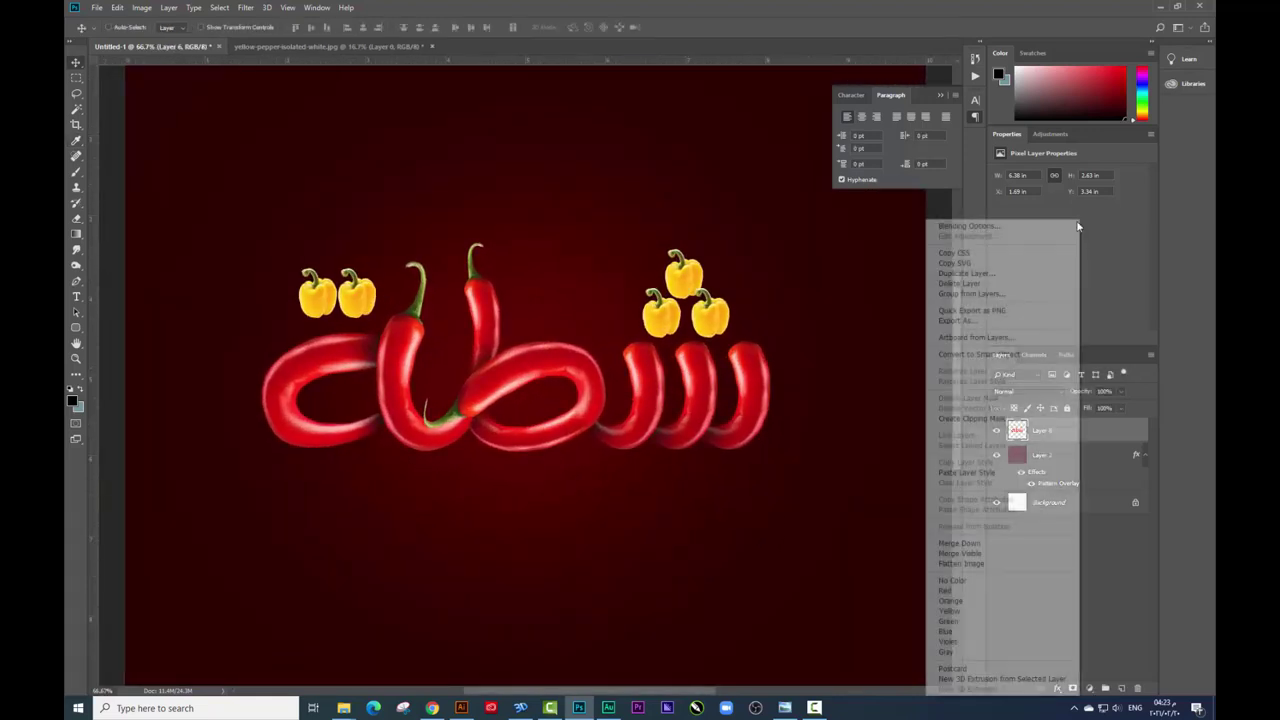
pyautogui.click(970, 226)
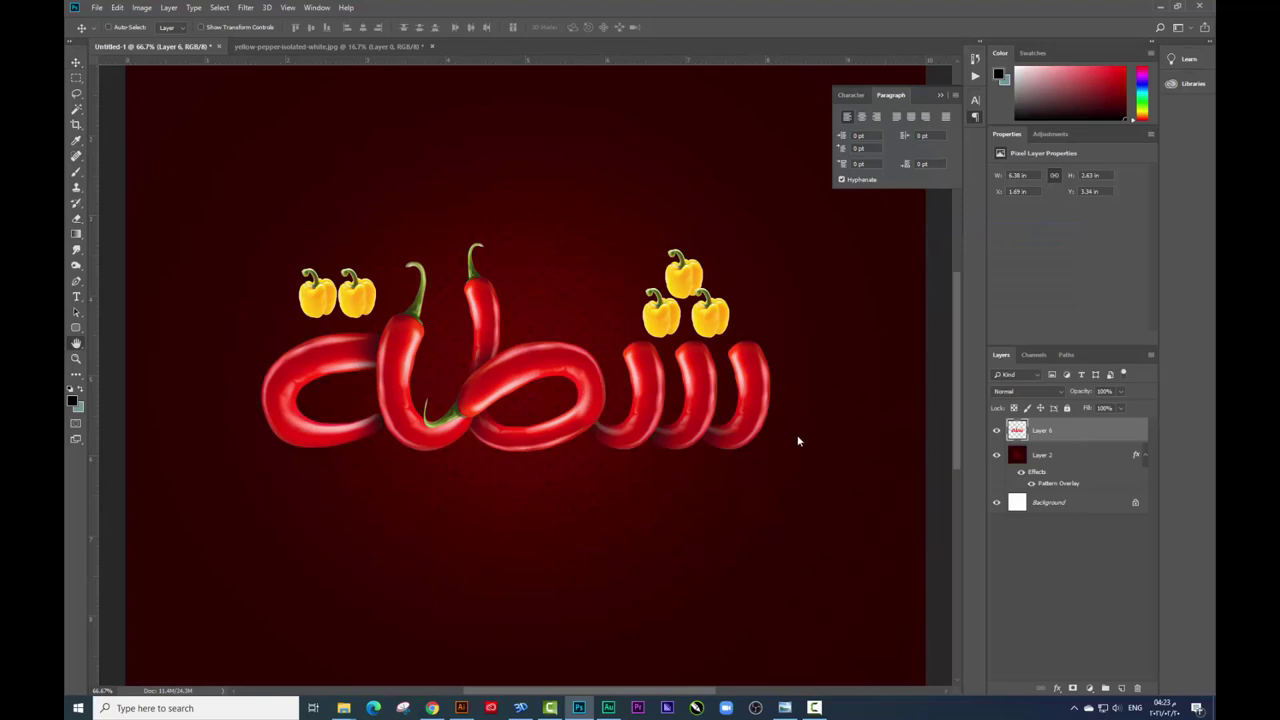
pyautogui.click(778, 636)
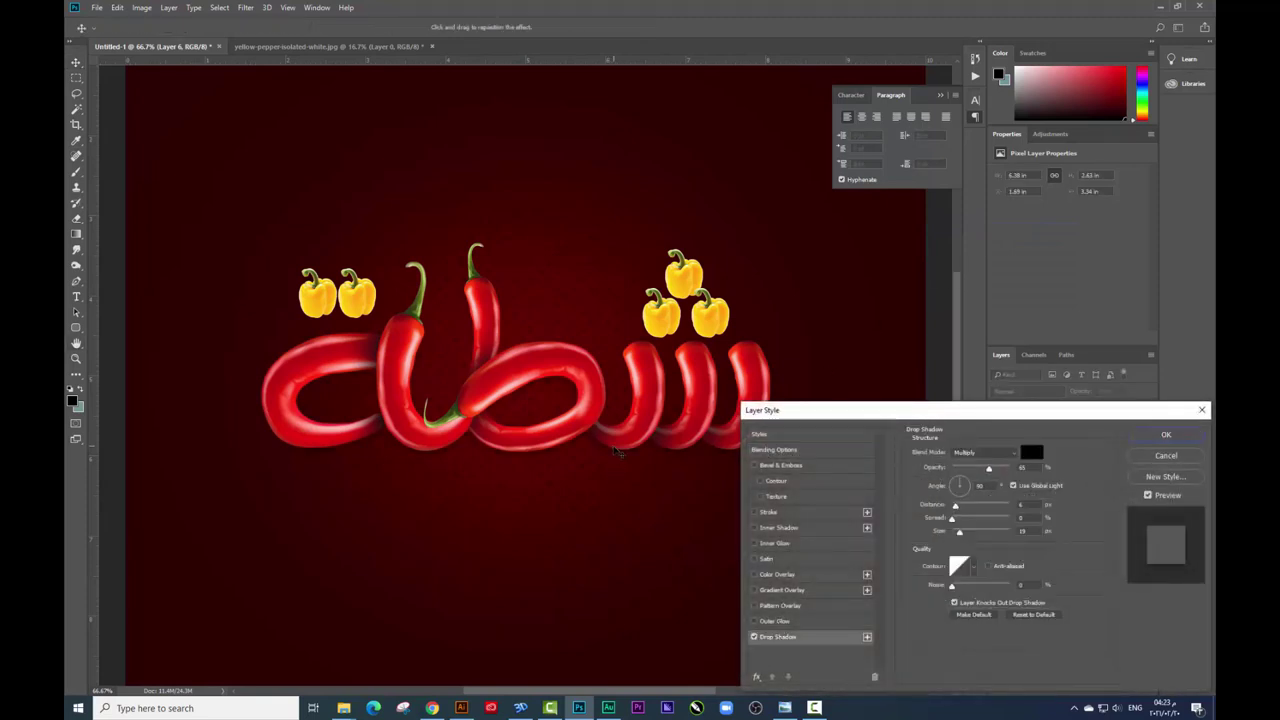
pyautogui.moveTo(617, 455); pyautogui.dragTo(619, 455)
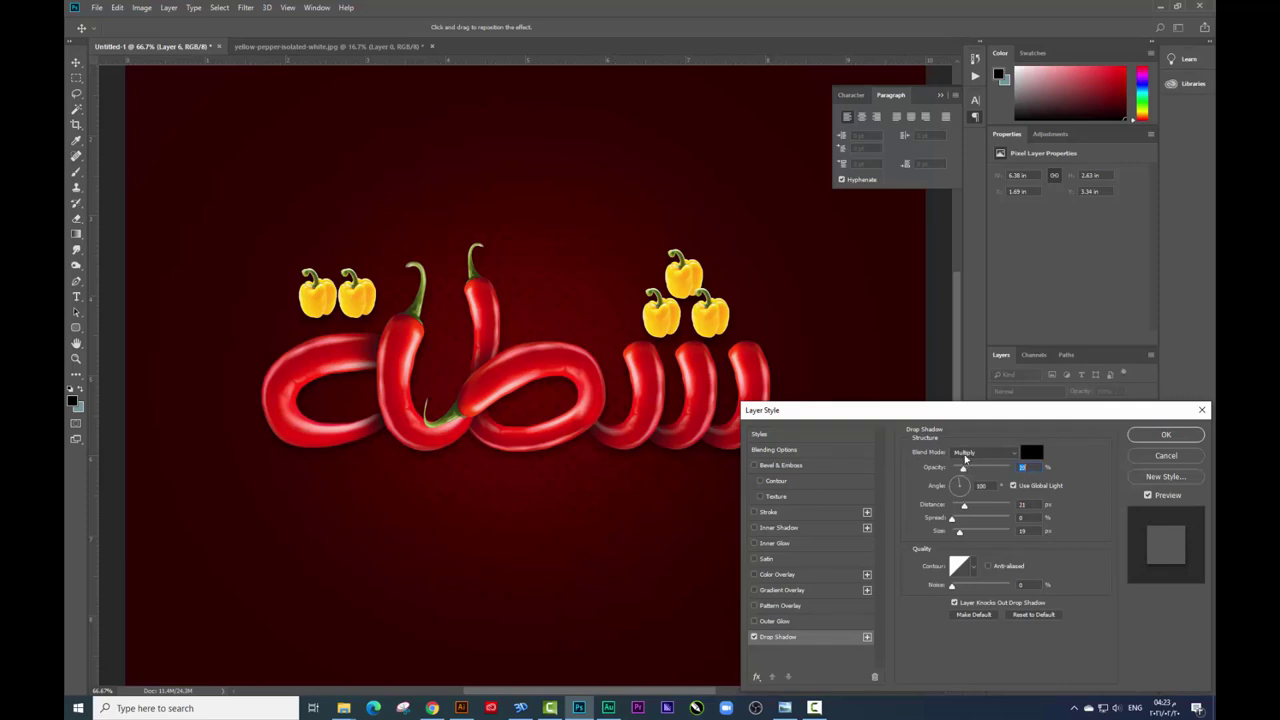
pyautogui.press('Return')
pyautogui.hotkey('ctrl', '-')
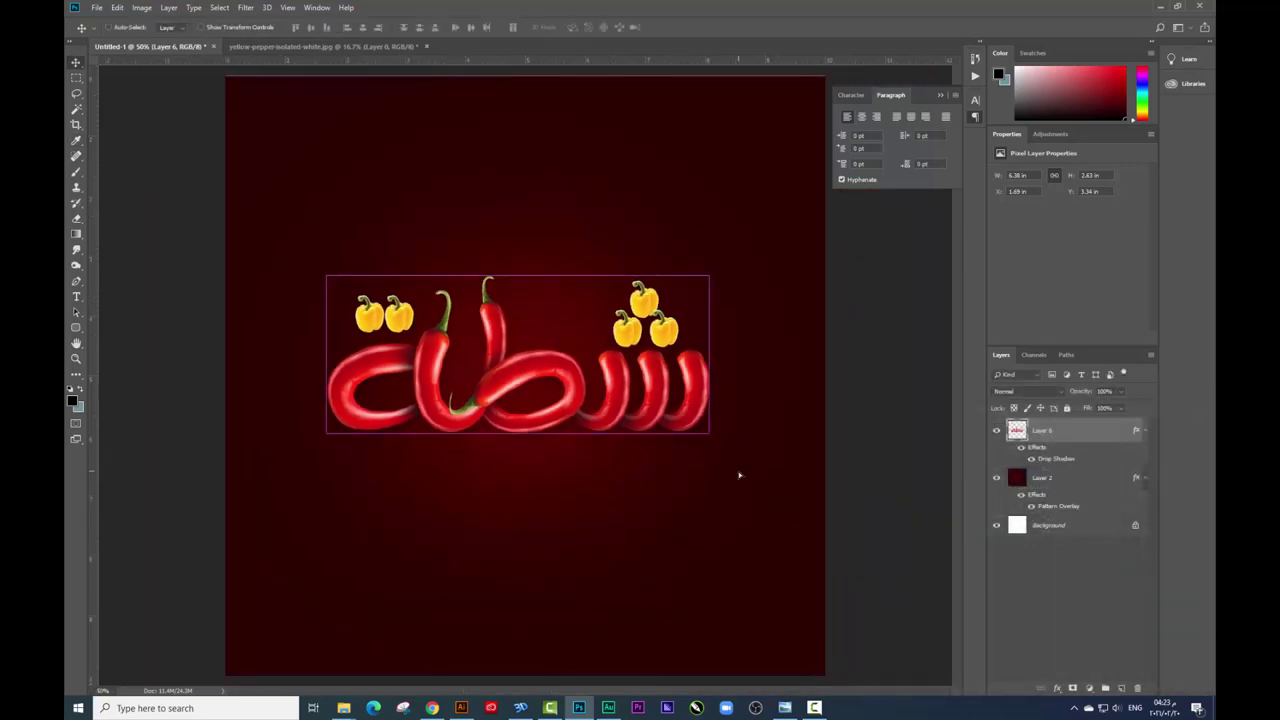
pyautogui.hotkey('ctrl', '-')
pyautogui.hotkey('ctrl', '+')
# - Select the dark red patterned background layer (Layer 2)
pyautogui.rightClick(614, 391)
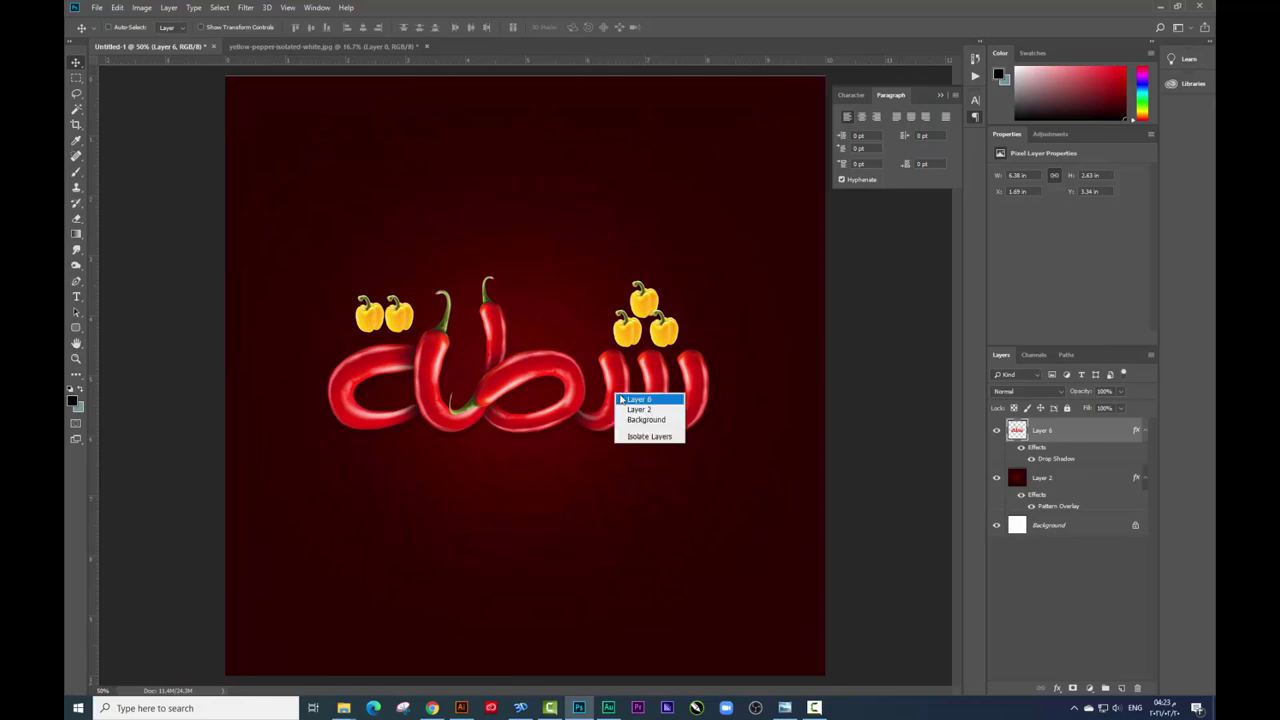
pyautogui.press('Escape')
pyautogui.click(1074, 477)
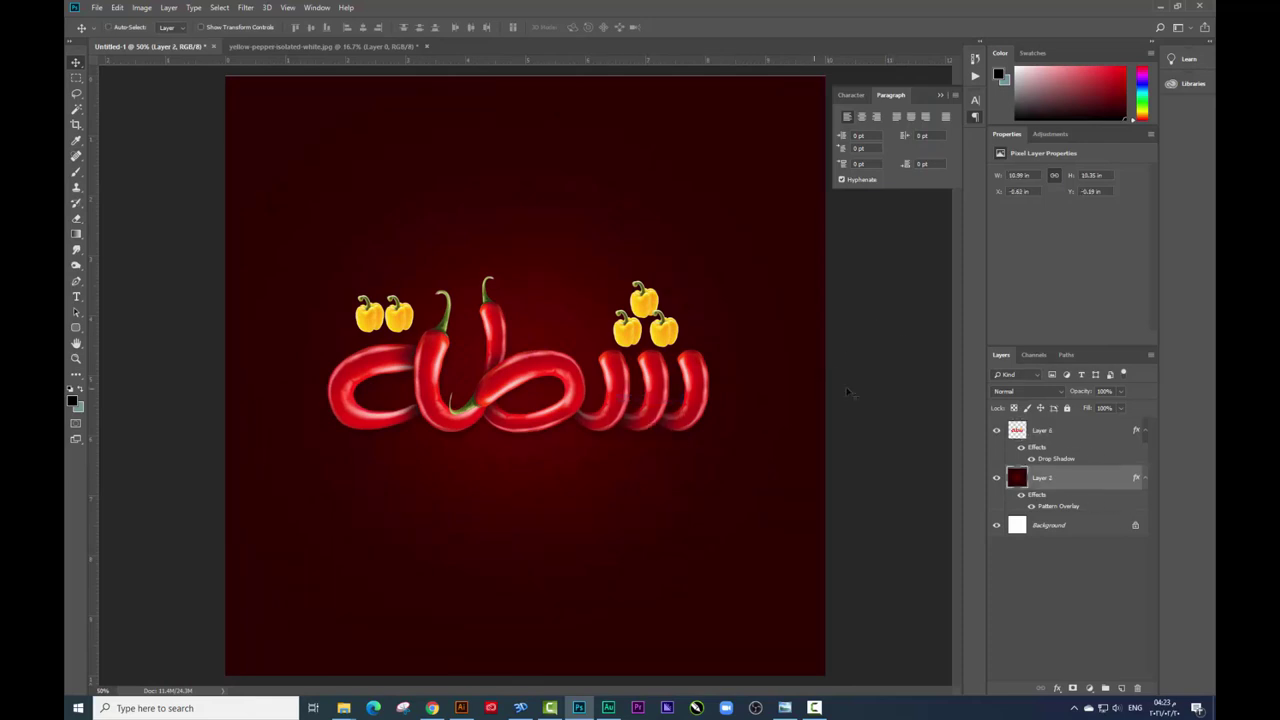
pyautogui.rightClick(1063, 479)
# - Darken the background's midtones with a Levels adjustment of roughly 0/0.90/251
pyautogui.press('Escape')
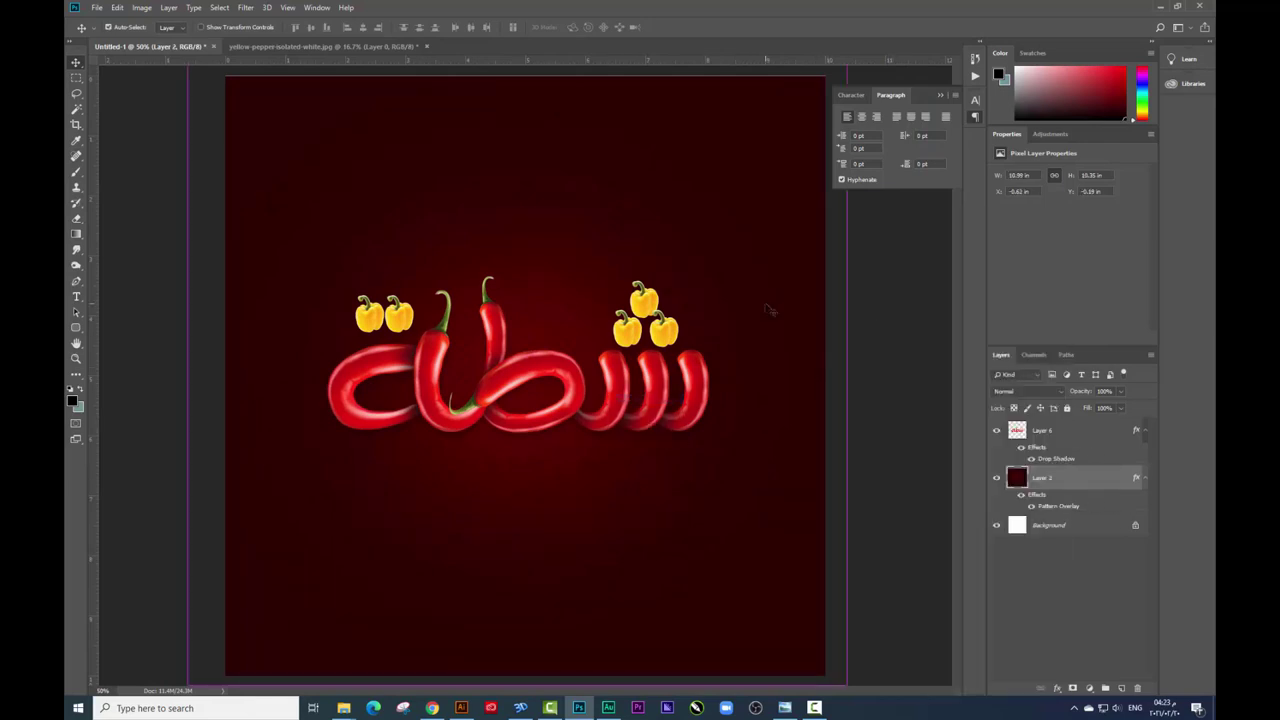
pyautogui.hotkey('ctrl', 'l')
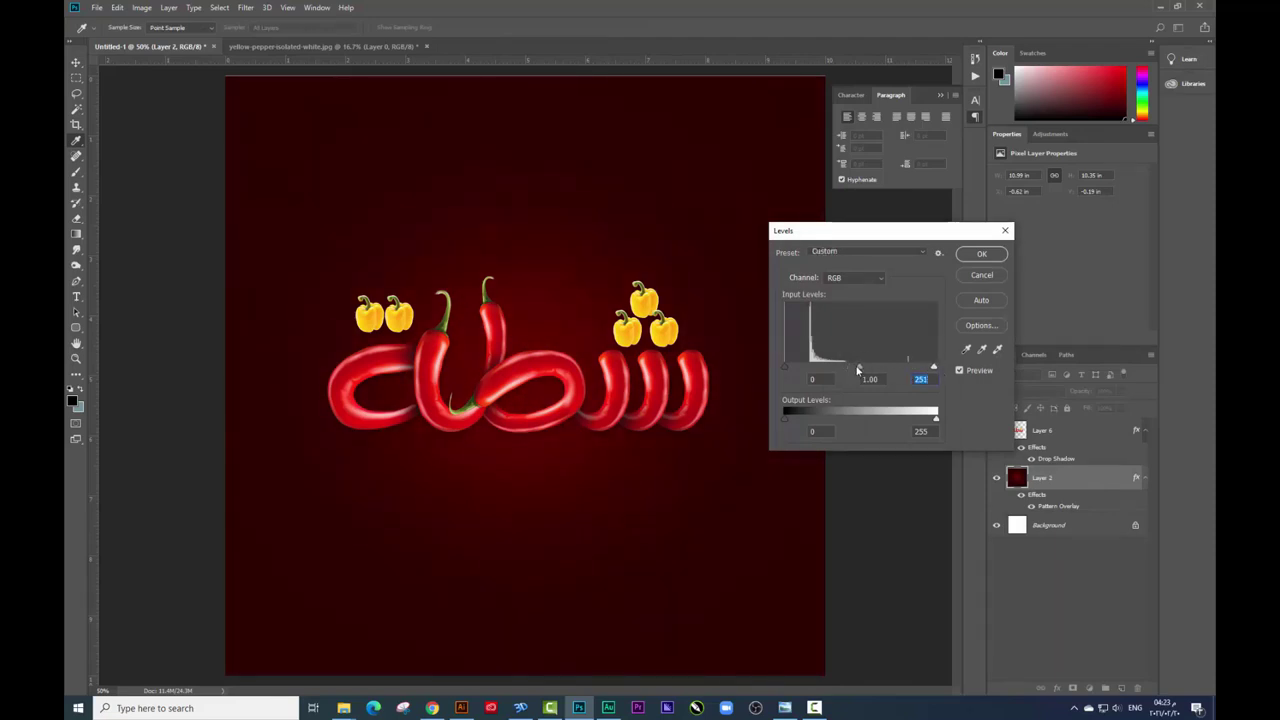
pyautogui.moveTo(857, 370); pyautogui.dragTo(882, 372)
pyautogui.press('Return')
pyautogui.press('t')
pyautogui.click(503, 491)
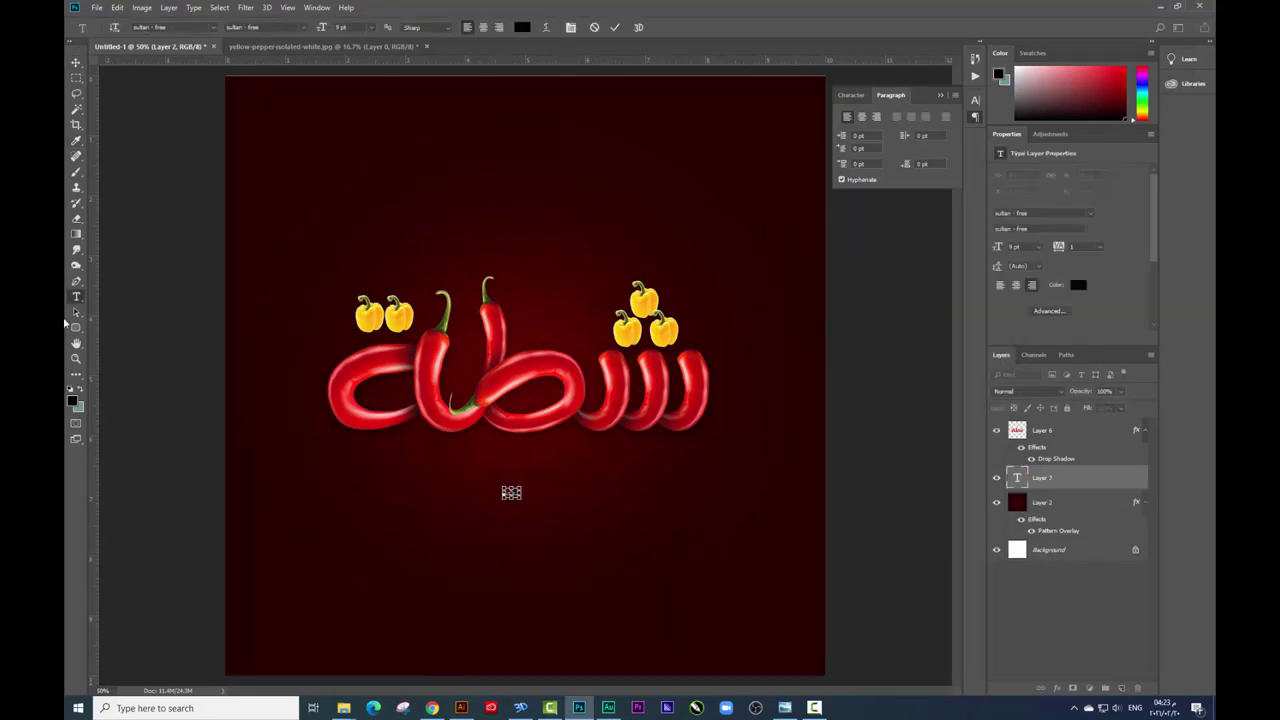
# - Set the text colour to white and type the 'shata' caption below the lettering
pyautogui.click(72, 400)
pyautogui.click(711, 222)
pyautogui.click(971, 217)
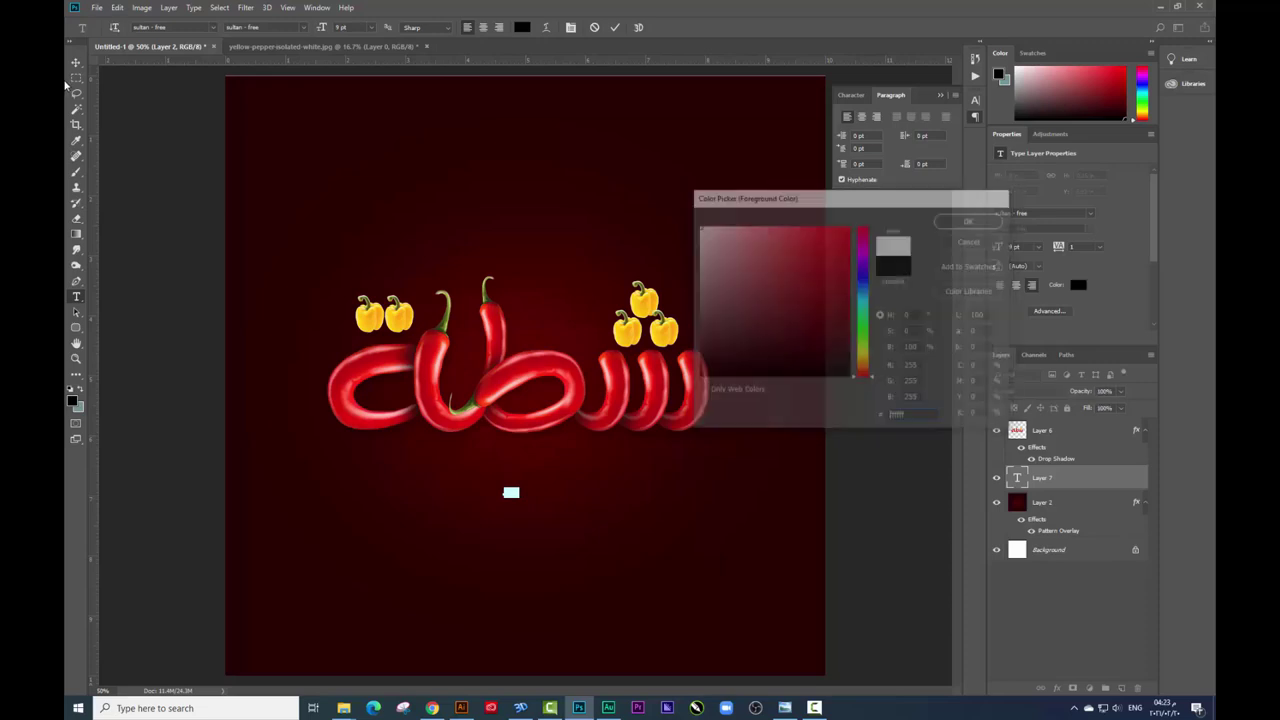
pyautogui.write('أجاب٦')
pyautogui.moveTo(531, 486); pyautogui.dragTo(634, 446)
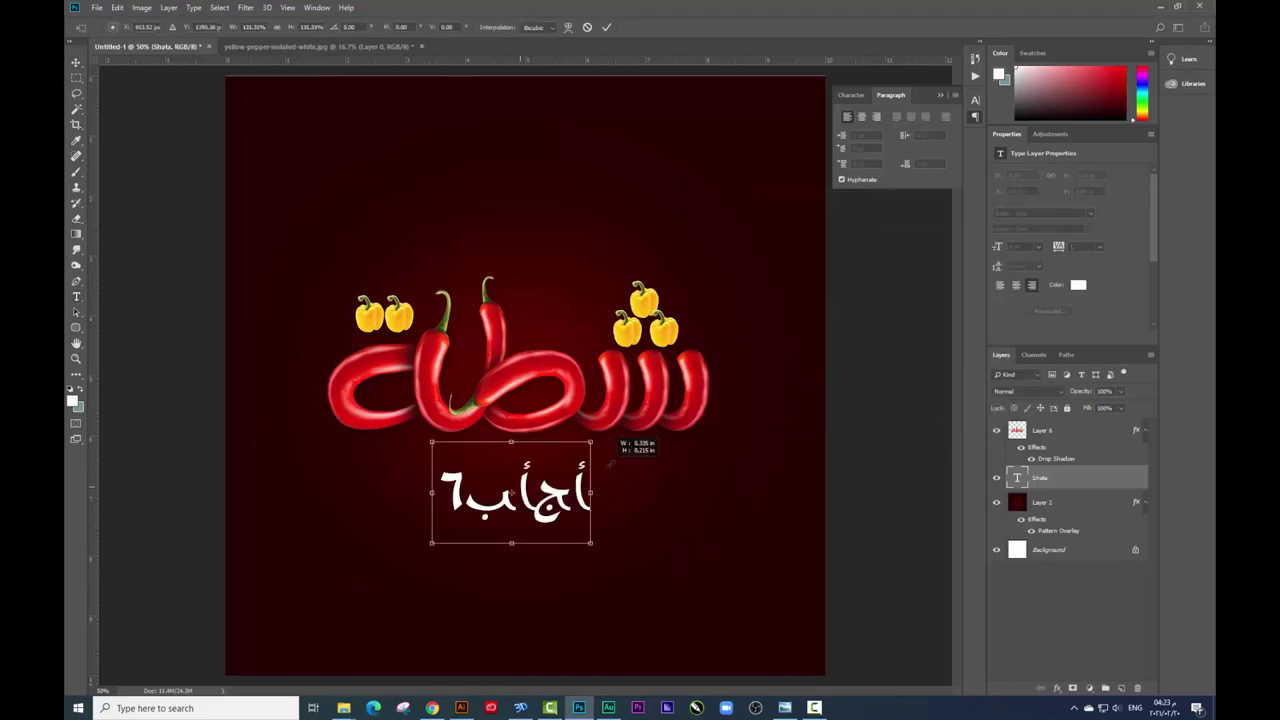
pyautogui.doubleClick(559, 489)
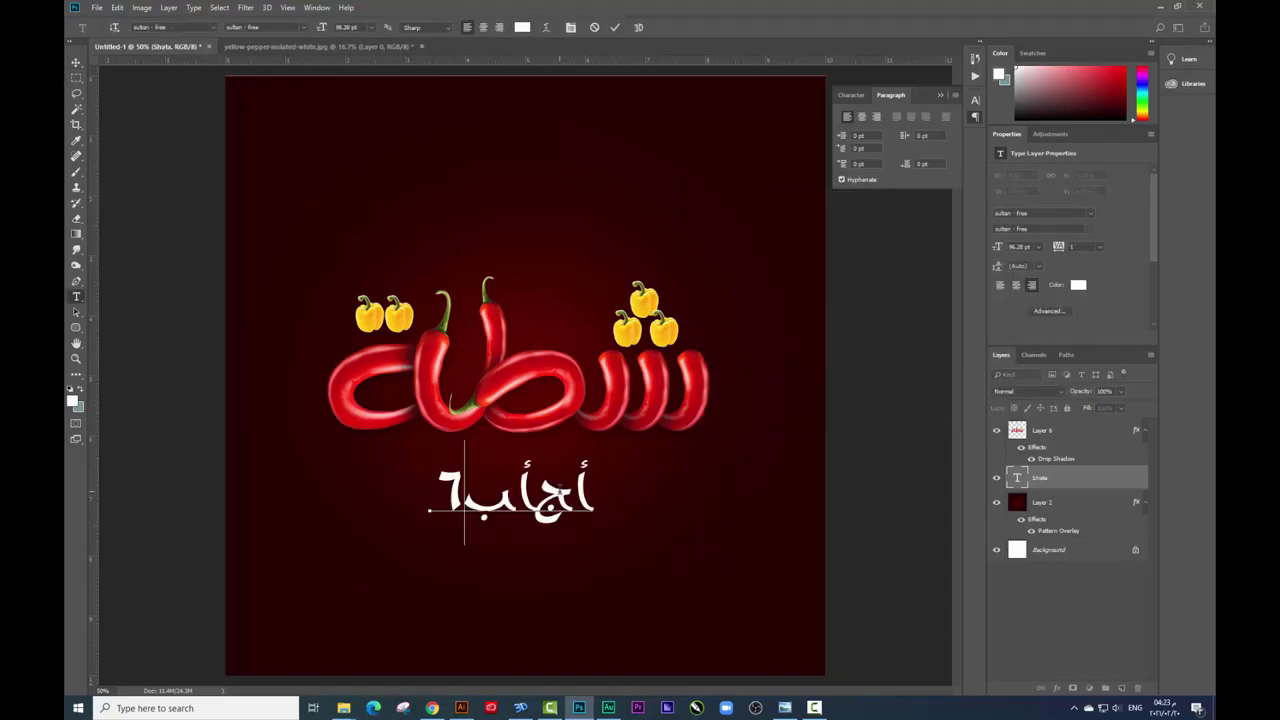
pyautogui.write('أبج')
pyautogui.hotkey('ctrl', 'z')
pyautogui.hotkey('ctrl', 'a')
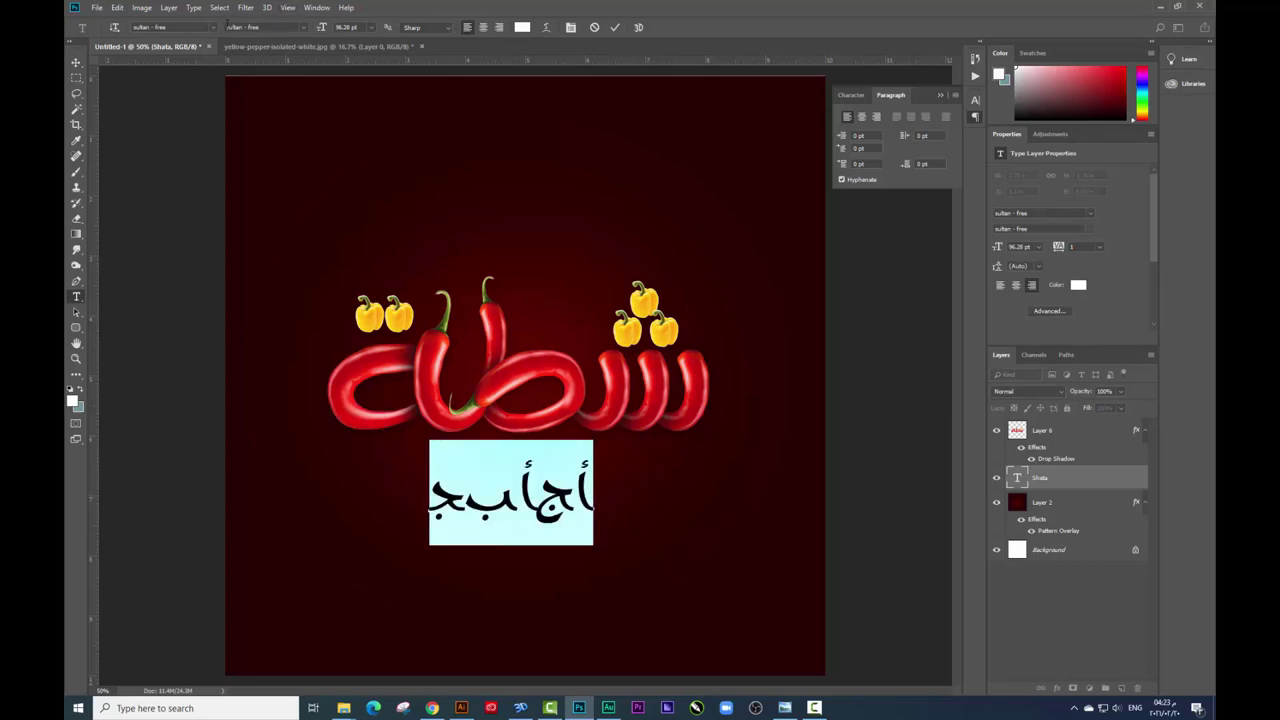
# - Apply the Julietta script font to the caption
pyautogui.click(213, 27)
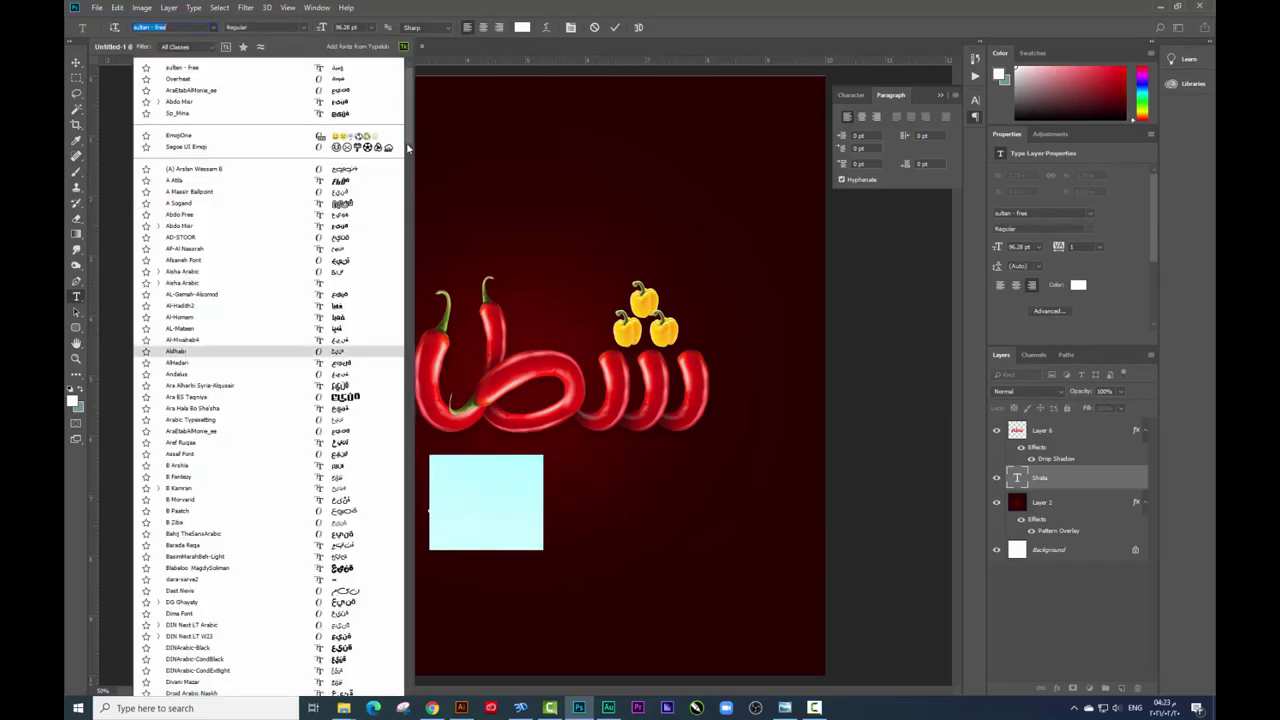
pyautogui.scroll(-15, 365, 400)
pyautogui.scroll(-10, 350, 455)
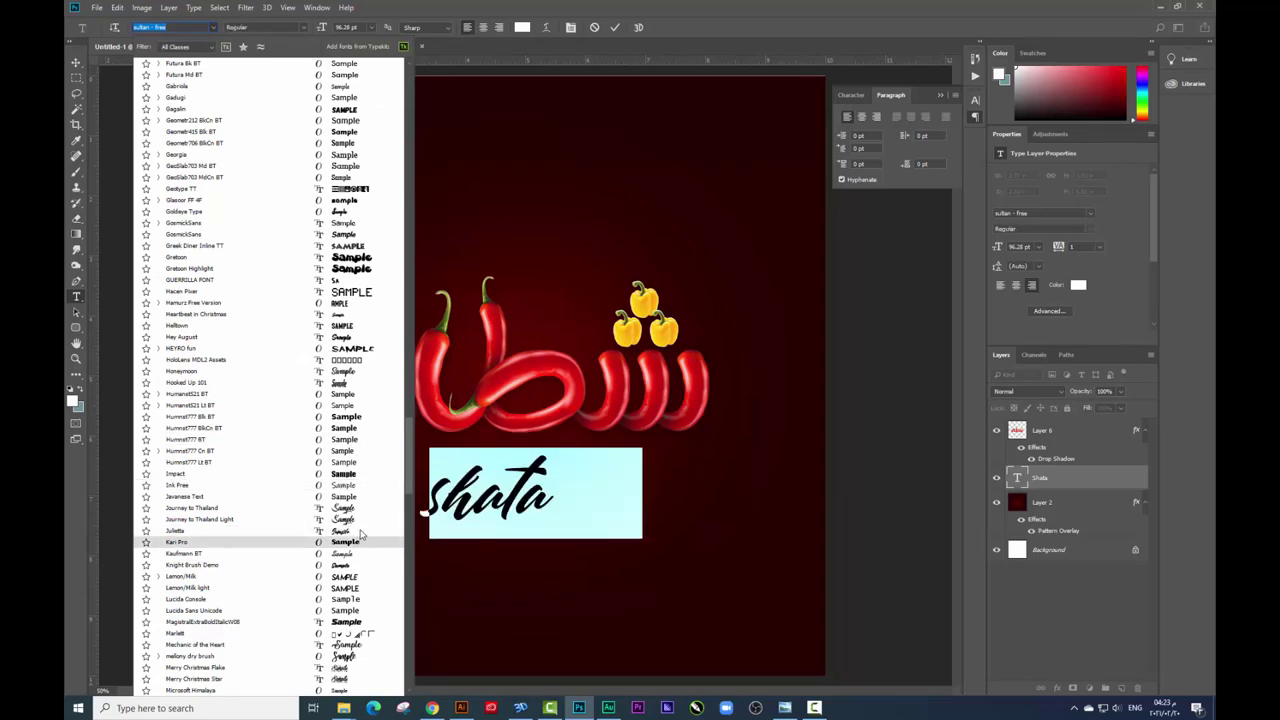
pyautogui.click(362, 534)
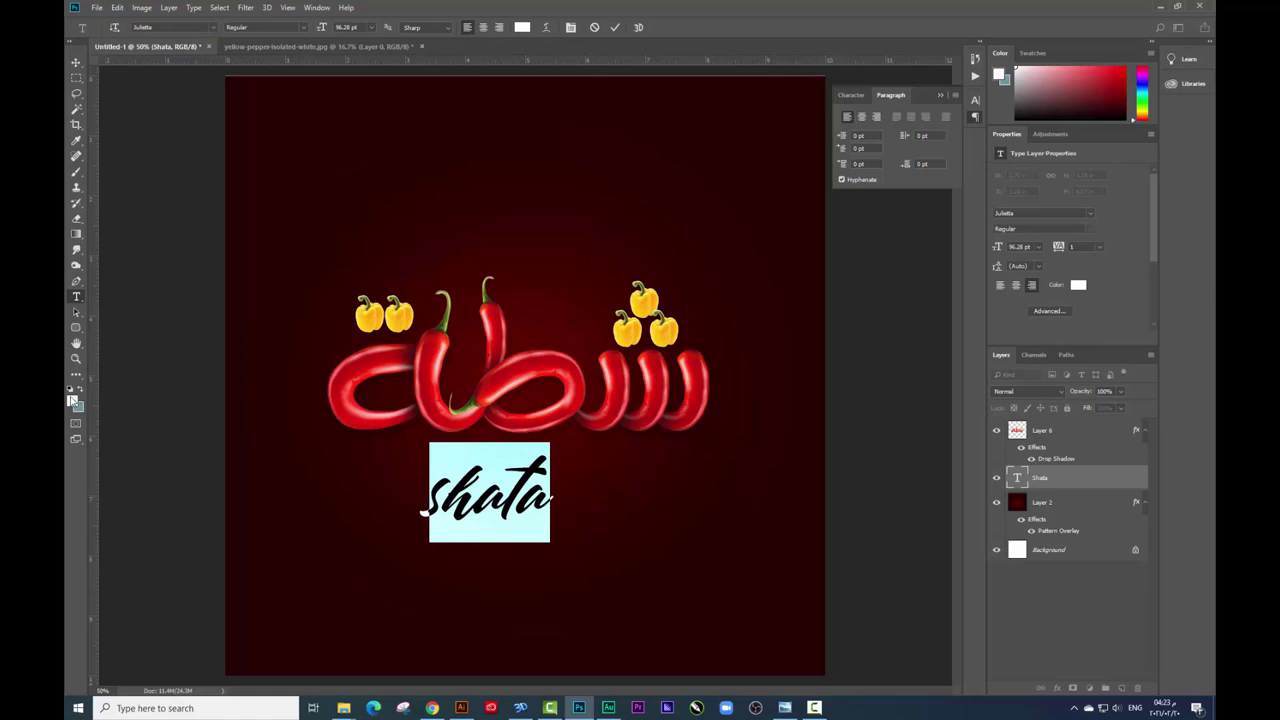
# - Centre the caption under the chili lettering and scale it down to about 72%
pyautogui.click(76, 62)
pyautogui.moveTo(562, 507); pyautogui.dragTo(590, 497)
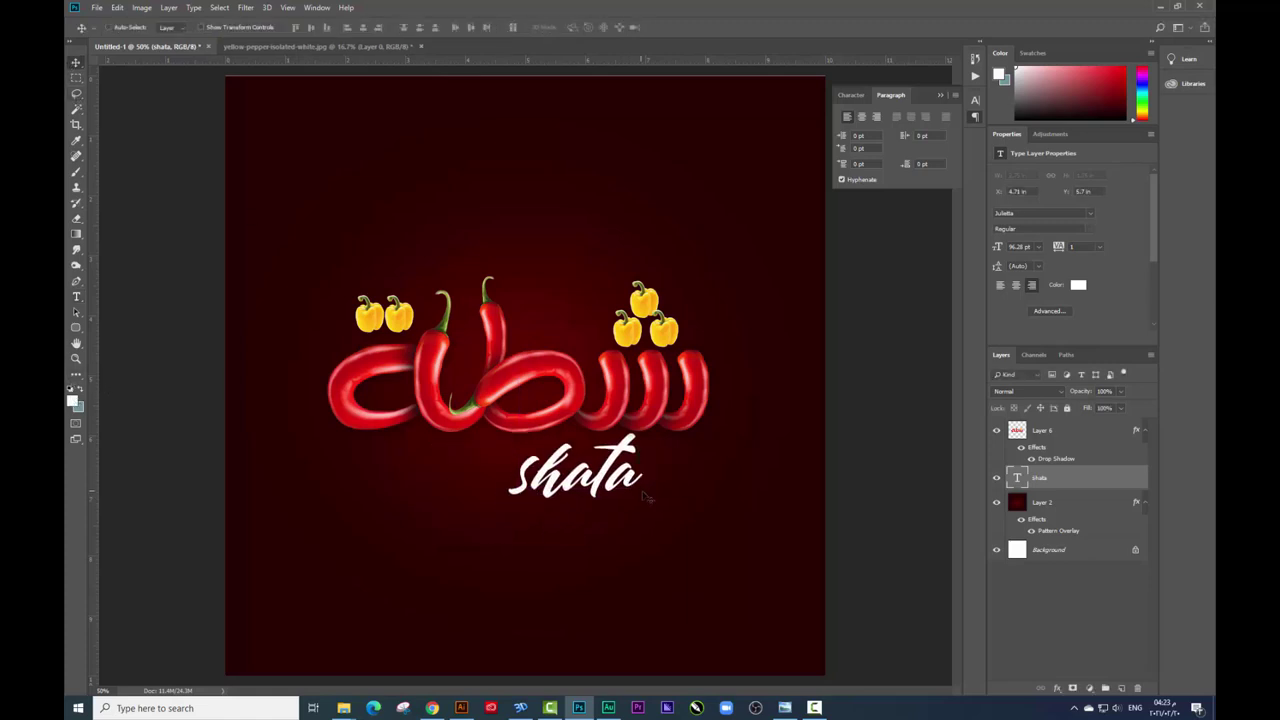
pyautogui.hotkey('ctrl', 't')
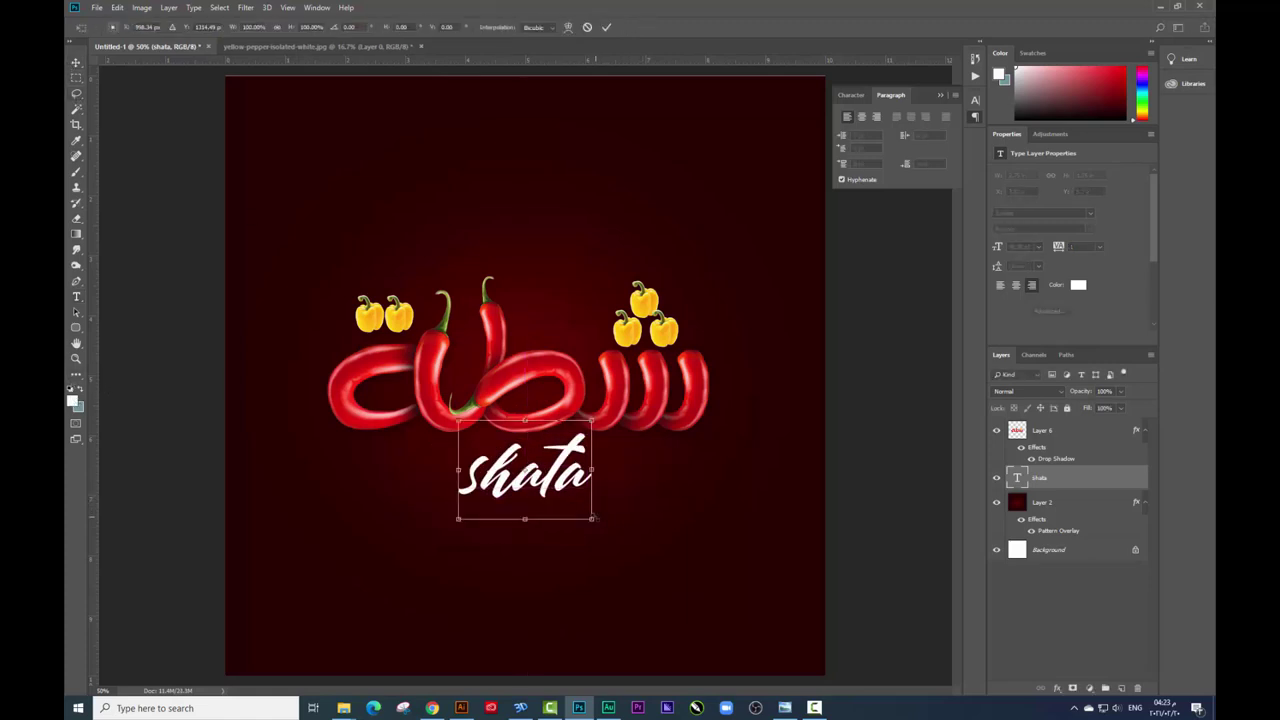
pyautogui.moveTo(591, 522); pyautogui.dragTo(570, 494)
pyautogui.press('Return')
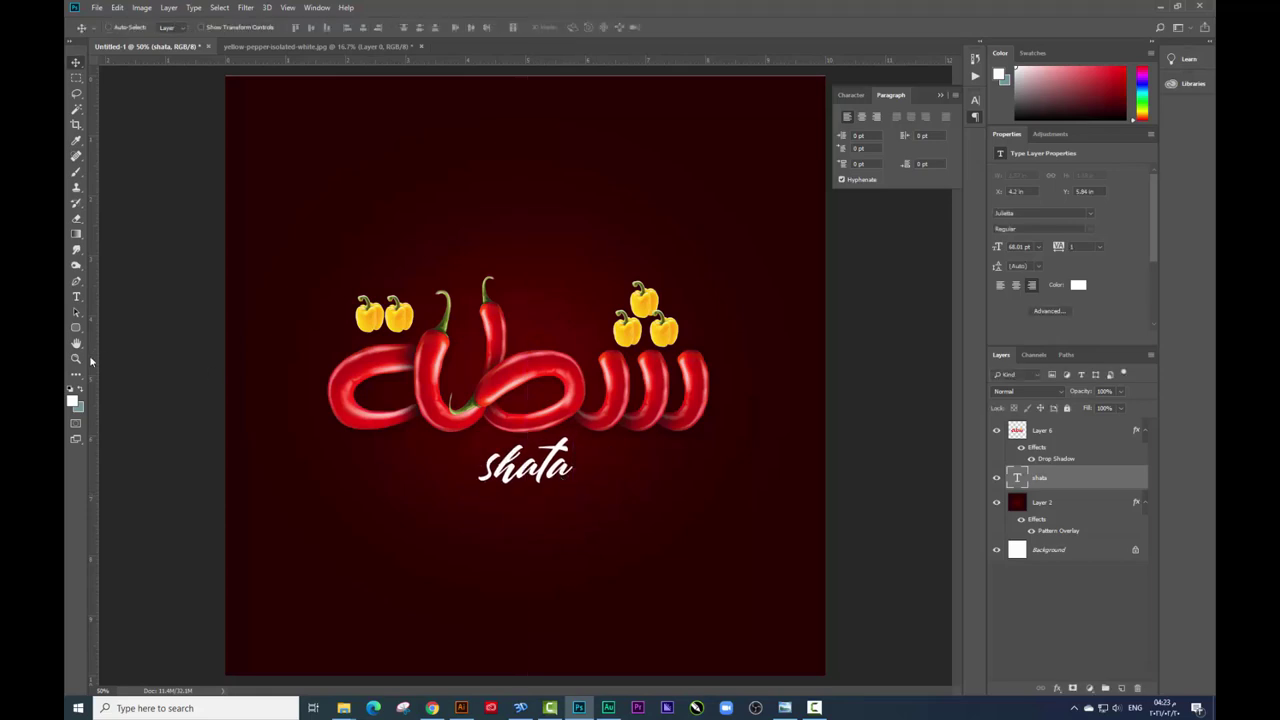
# - Draw a thin white rectangle line beside 'shata' and place a copy on the other side
pyautogui.press('u')
pyautogui.click(572, 461)
pyautogui.press('Escape')
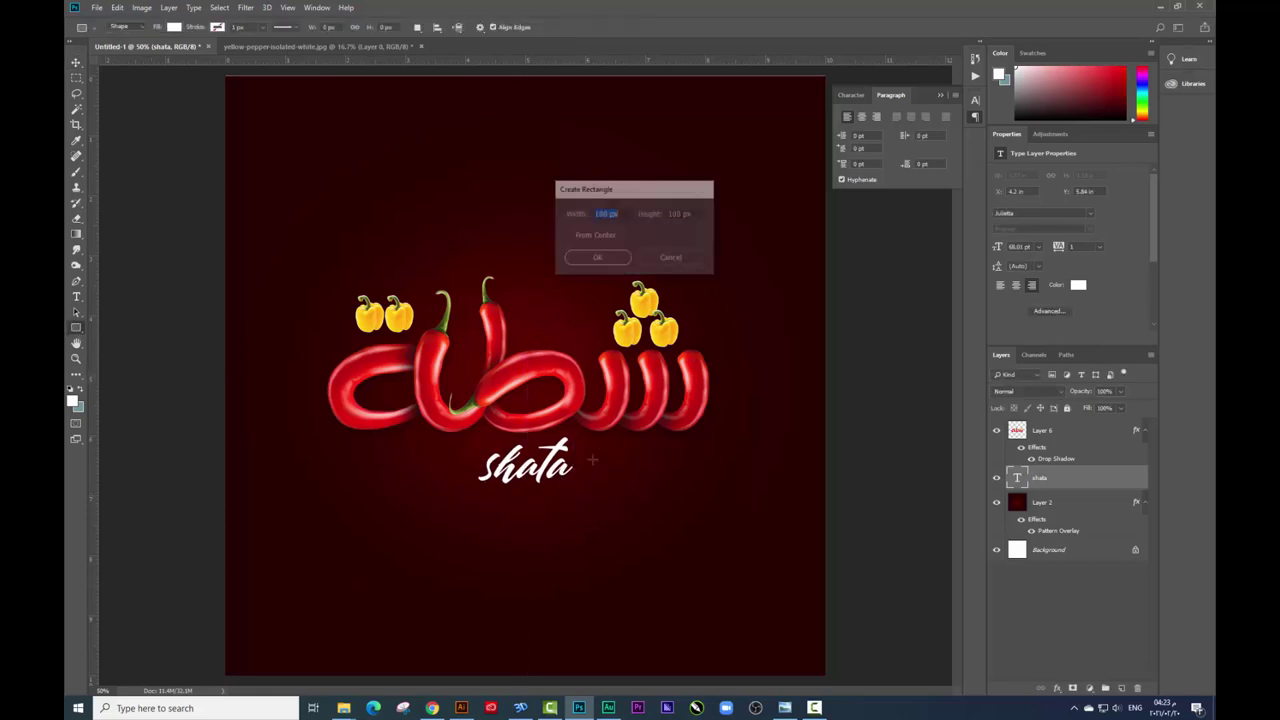
pyautogui.moveTo(581, 467)
pyautogui.mouseDown()
pyautogui.moveTo(691, 467)
pyautogui.moveTo(431, 467)
pyautogui.mouseUp()
pyautogui.press('v')
pyautogui.hotkey('ctrl', '+')
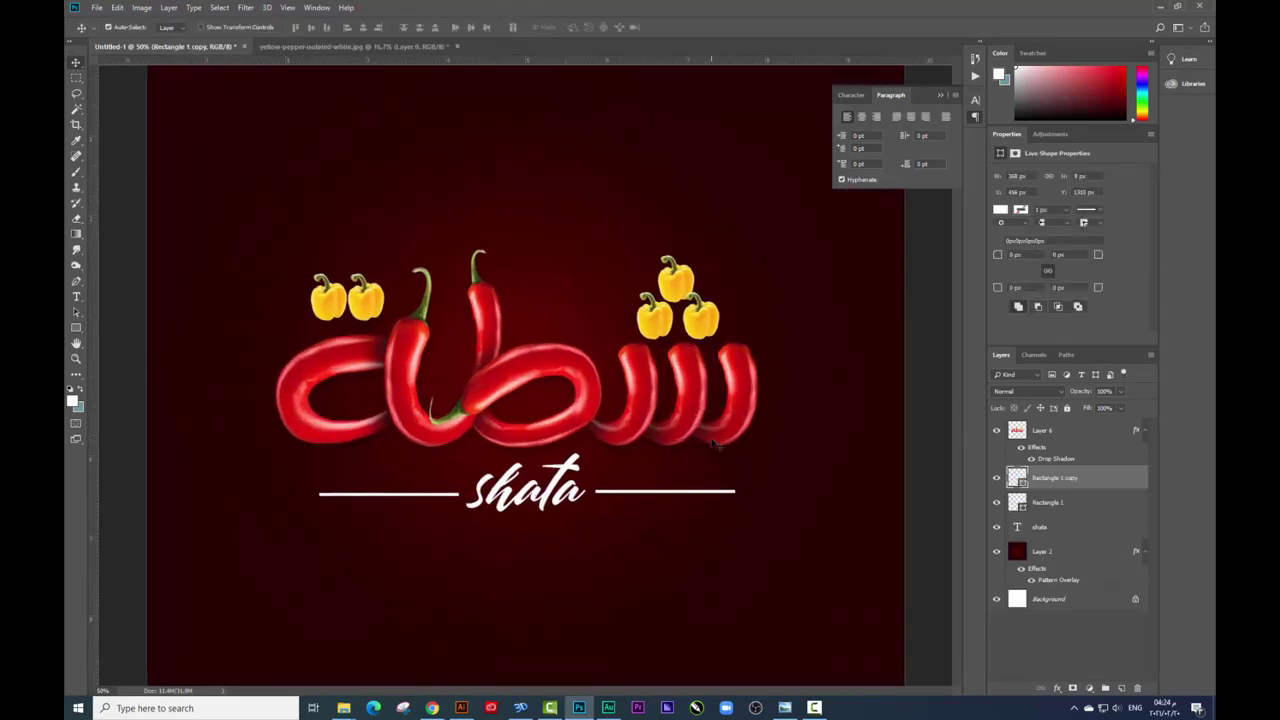
pyautogui.hotkey('ctrl', '+')
pyautogui.hotkey('ctrl', '+')
pyautogui.hotkey('ctrl', '+')
# - On Layer 6, dodge the middle chili loop's edges at 50% exposure
pyautogui.click(1057, 441)
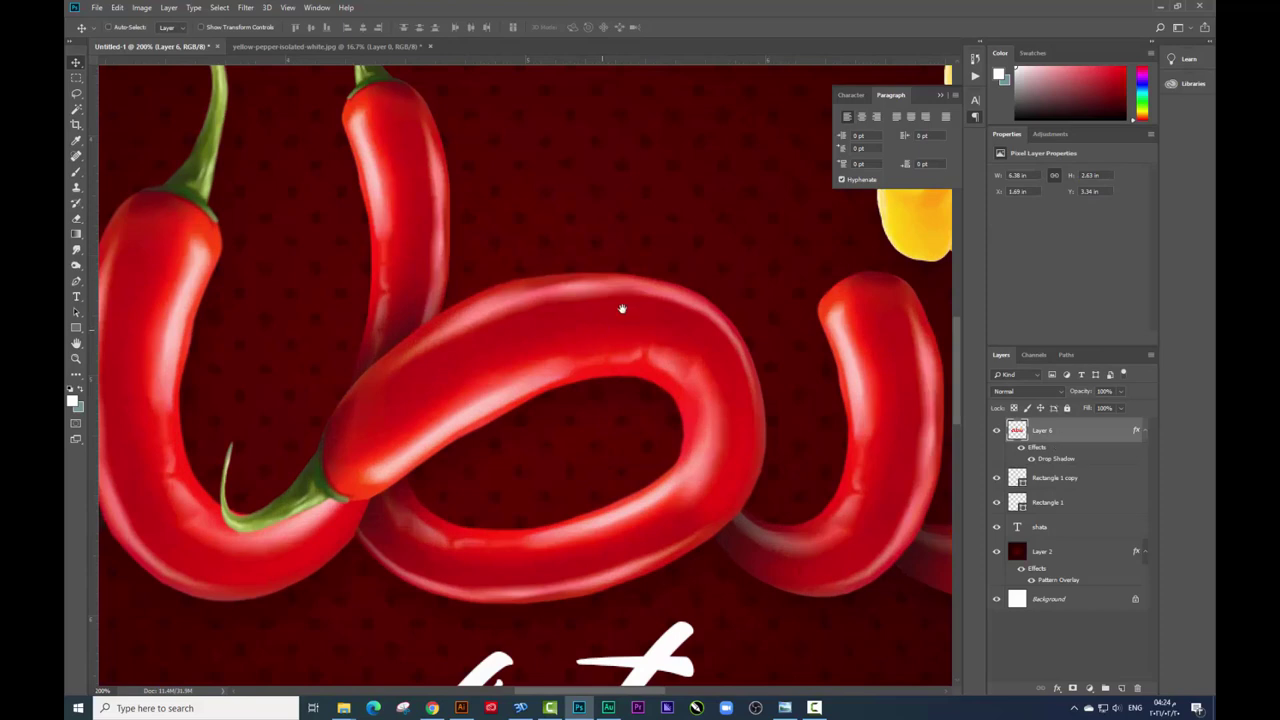
pyautogui.moveTo(622, 309); pyautogui.dragTo(662, 263)
pyautogui.rightClick(76, 265)
pyautogui.click(125, 265)
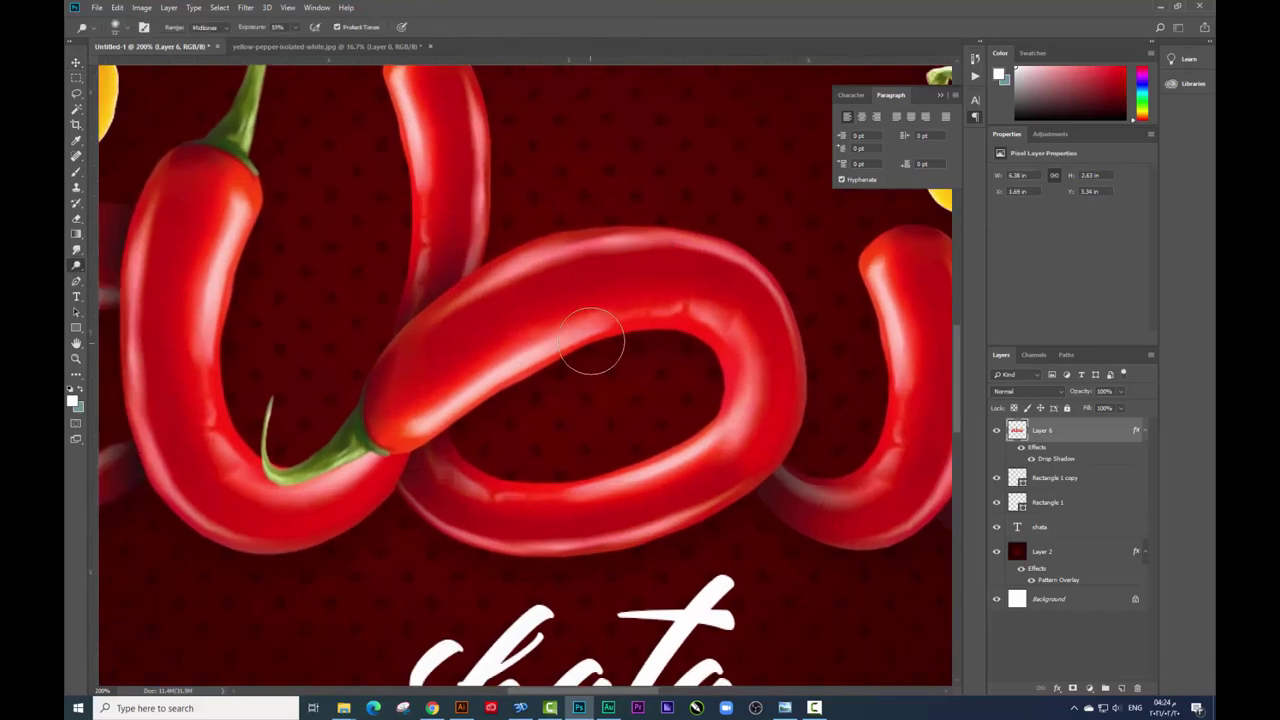
pyautogui.press('5')
pyautogui.moveTo(537, 345)
pyautogui.mouseDown()
pyautogui.moveTo(420, 425)
pyautogui.moveTo(560, 335)
pyautogui.mouseUp()
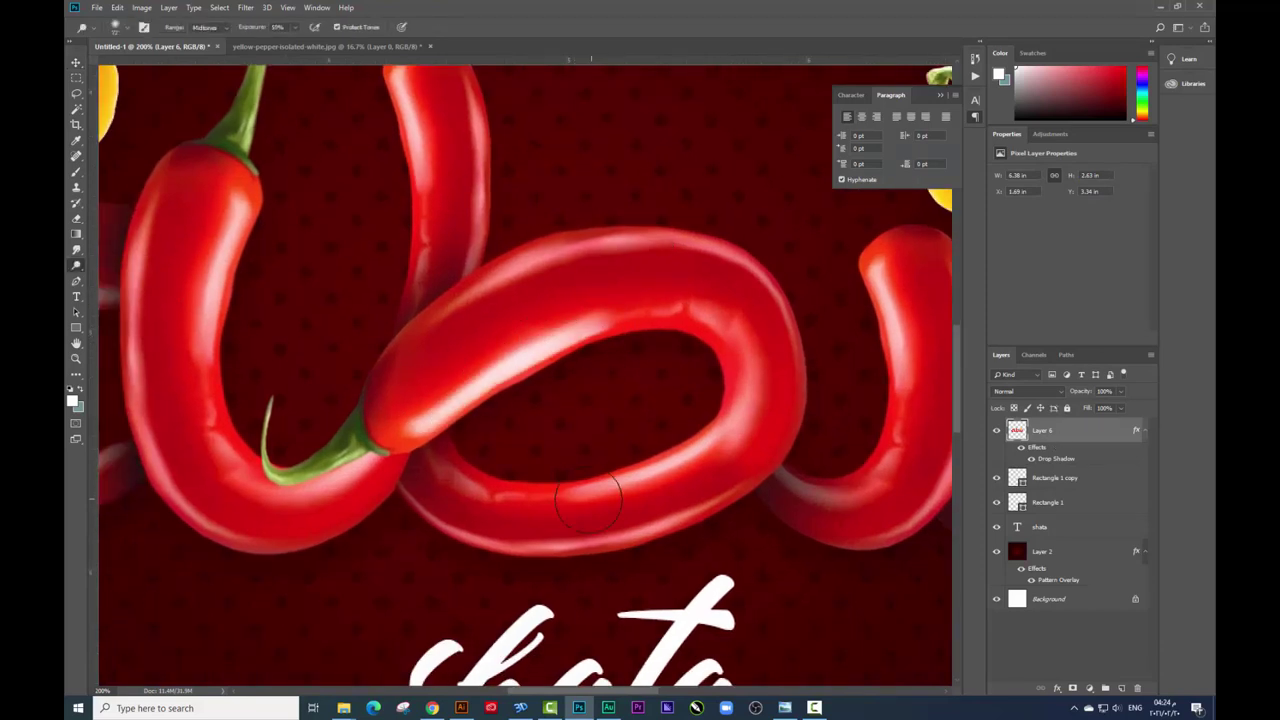
pyautogui.moveTo(600, 490)
pyautogui.mouseDown()
pyautogui.moveTo(745, 440)
pyautogui.moveTo(727, 390)
pyautogui.mouseUp()
# - Dodge the remaining chili loop edges, including the right loops, then view the whole design
pyautogui.moveTo(620, 310)
pyautogui.mouseDown()
pyautogui.moveTo(505, 280)
pyautogui.moveTo(400, 285)
pyautogui.mouseUp()
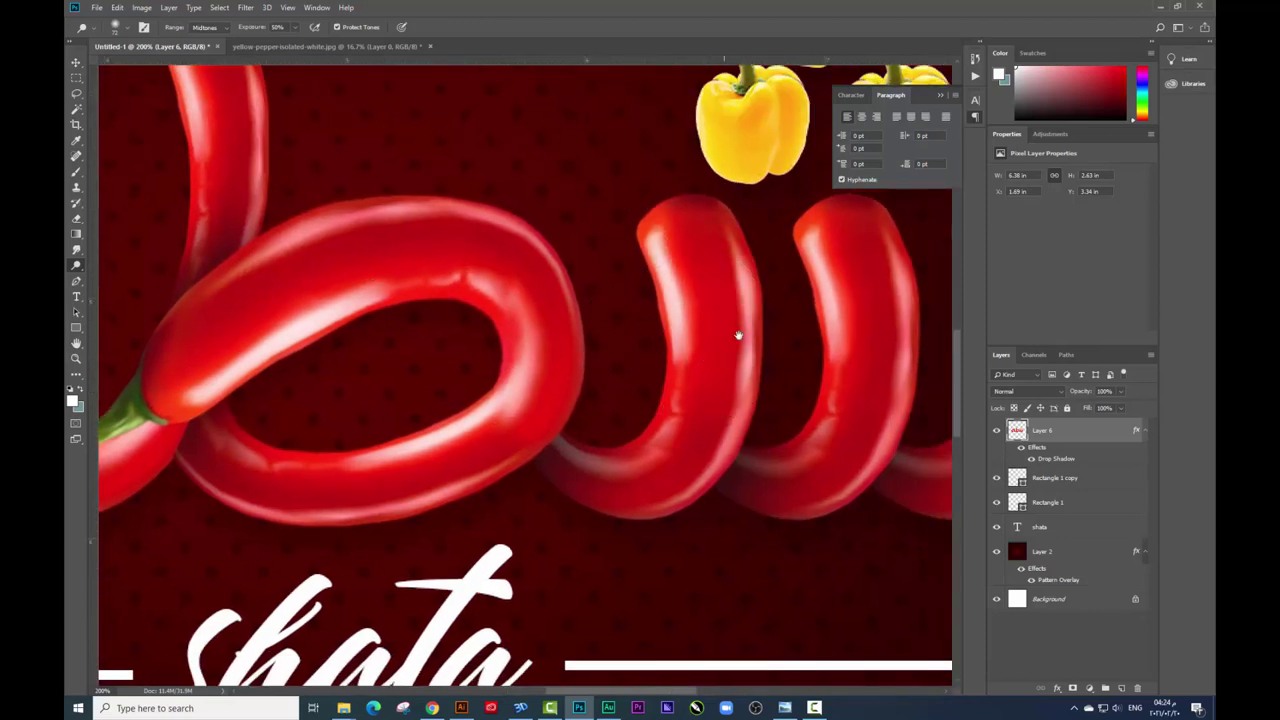
pyautogui.moveTo(737, 337); pyautogui.dragTo(567, 402)
pyautogui.moveTo(718, 440); pyautogui.dragTo(725, 330)
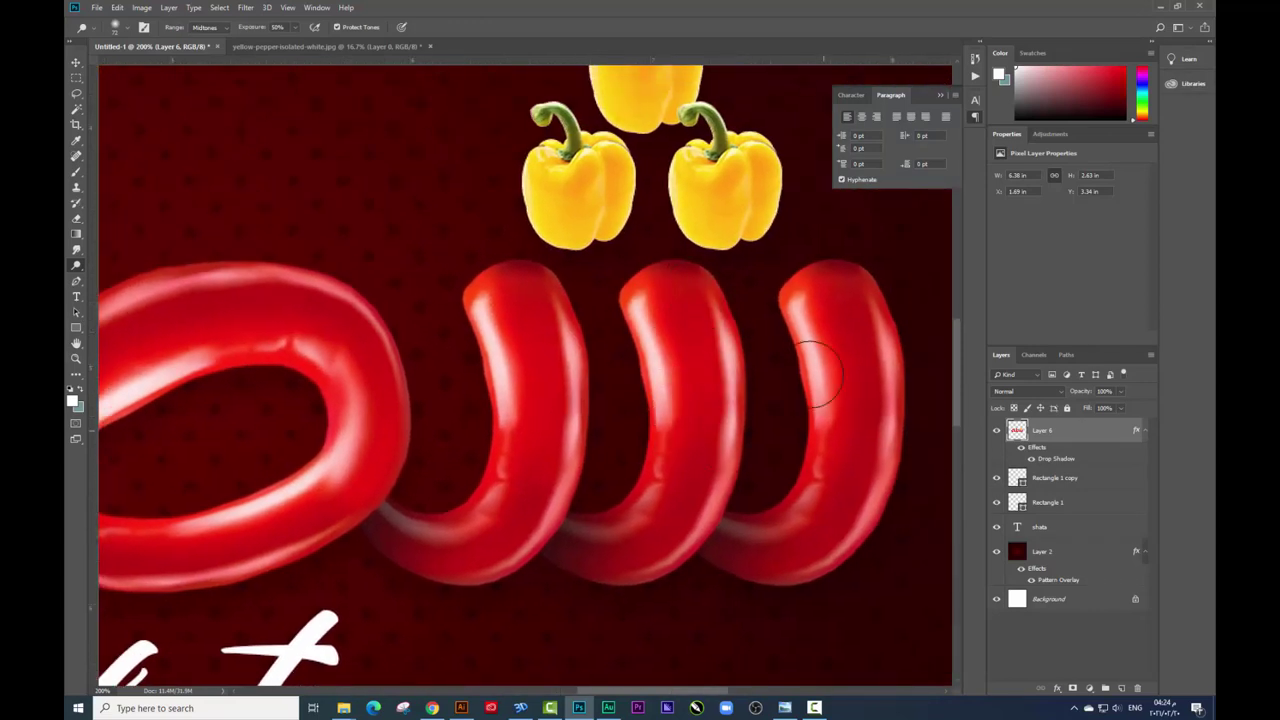
pyautogui.moveTo(810, 420); pyautogui.dragTo(880, 300)
pyautogui.moveTo(693, 352); pyautogui.dragTo(763, 366)
pyautogui.moveTo(630, 300)
pyautogui.mouseDown()
pyautogui.moveTo(537, 309)
pyautogui.moveTo(390, 478)
pyautogui.moveTo(630, 480)
pyautogui.mouseUp()
pyautogui.moveTo(594, 257)
pyautogui.mouseDown()
pyautogui.moveTo(491, 251)
pyautogui.moveTo(330, 305)
pyautogui.mouseUp()
pyautogui.hotkey('ctrl', '-')
pyautogui.hotkey('ctrl', '-')
pyautogui.hotkey('ctrl', '-')
pyautogui.hotkey('ctrl', '-')
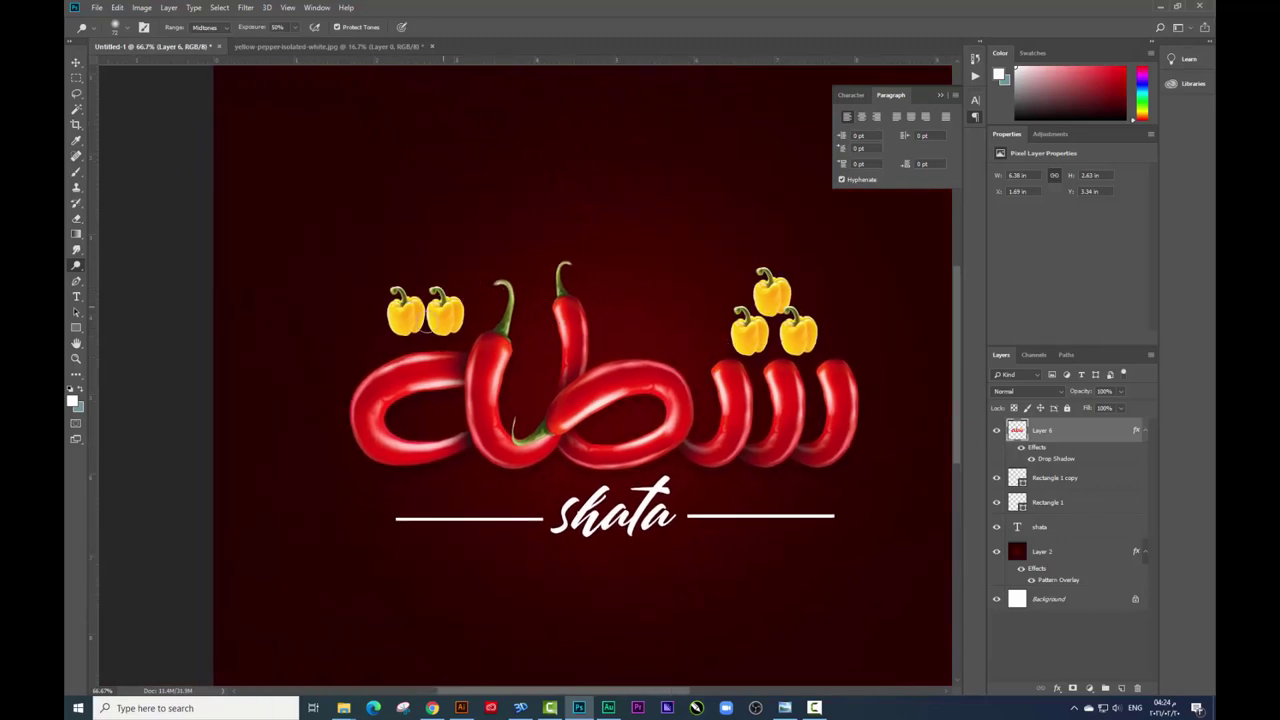
pyautogui.hotkey('ctrl', '+')
pyautogui.press('Tab')
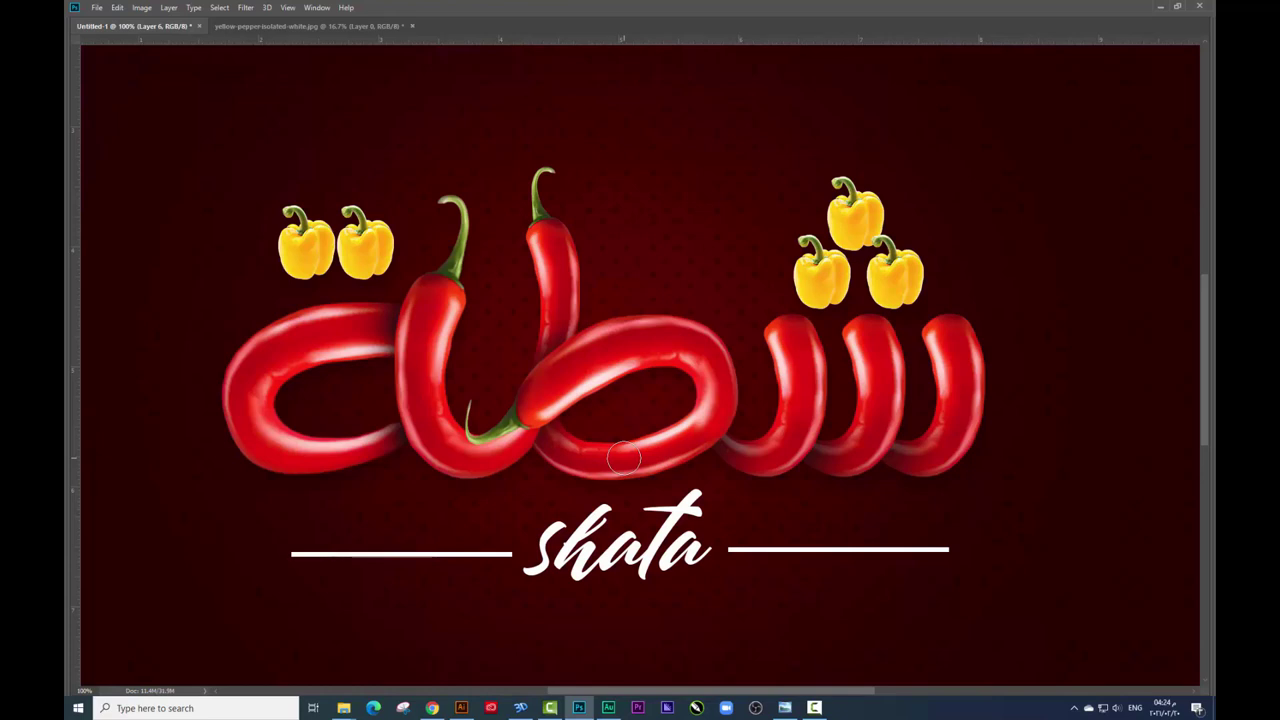
pyautogui.press('Tab')
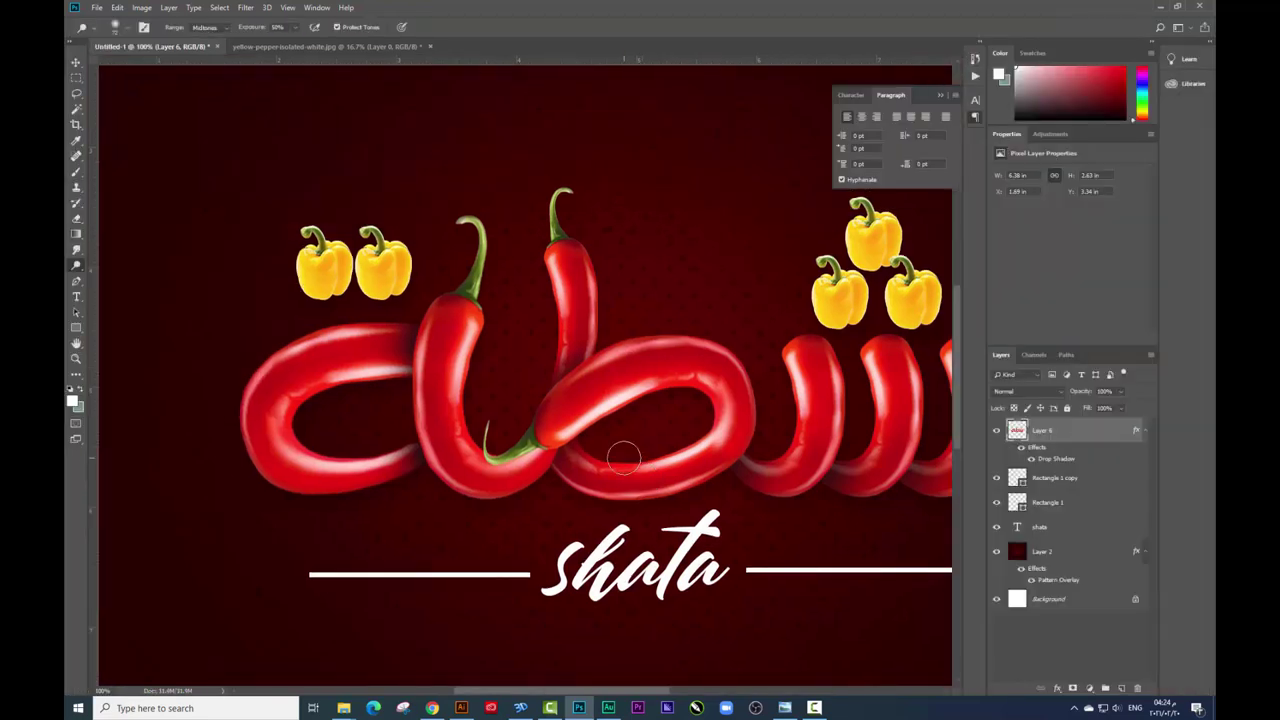